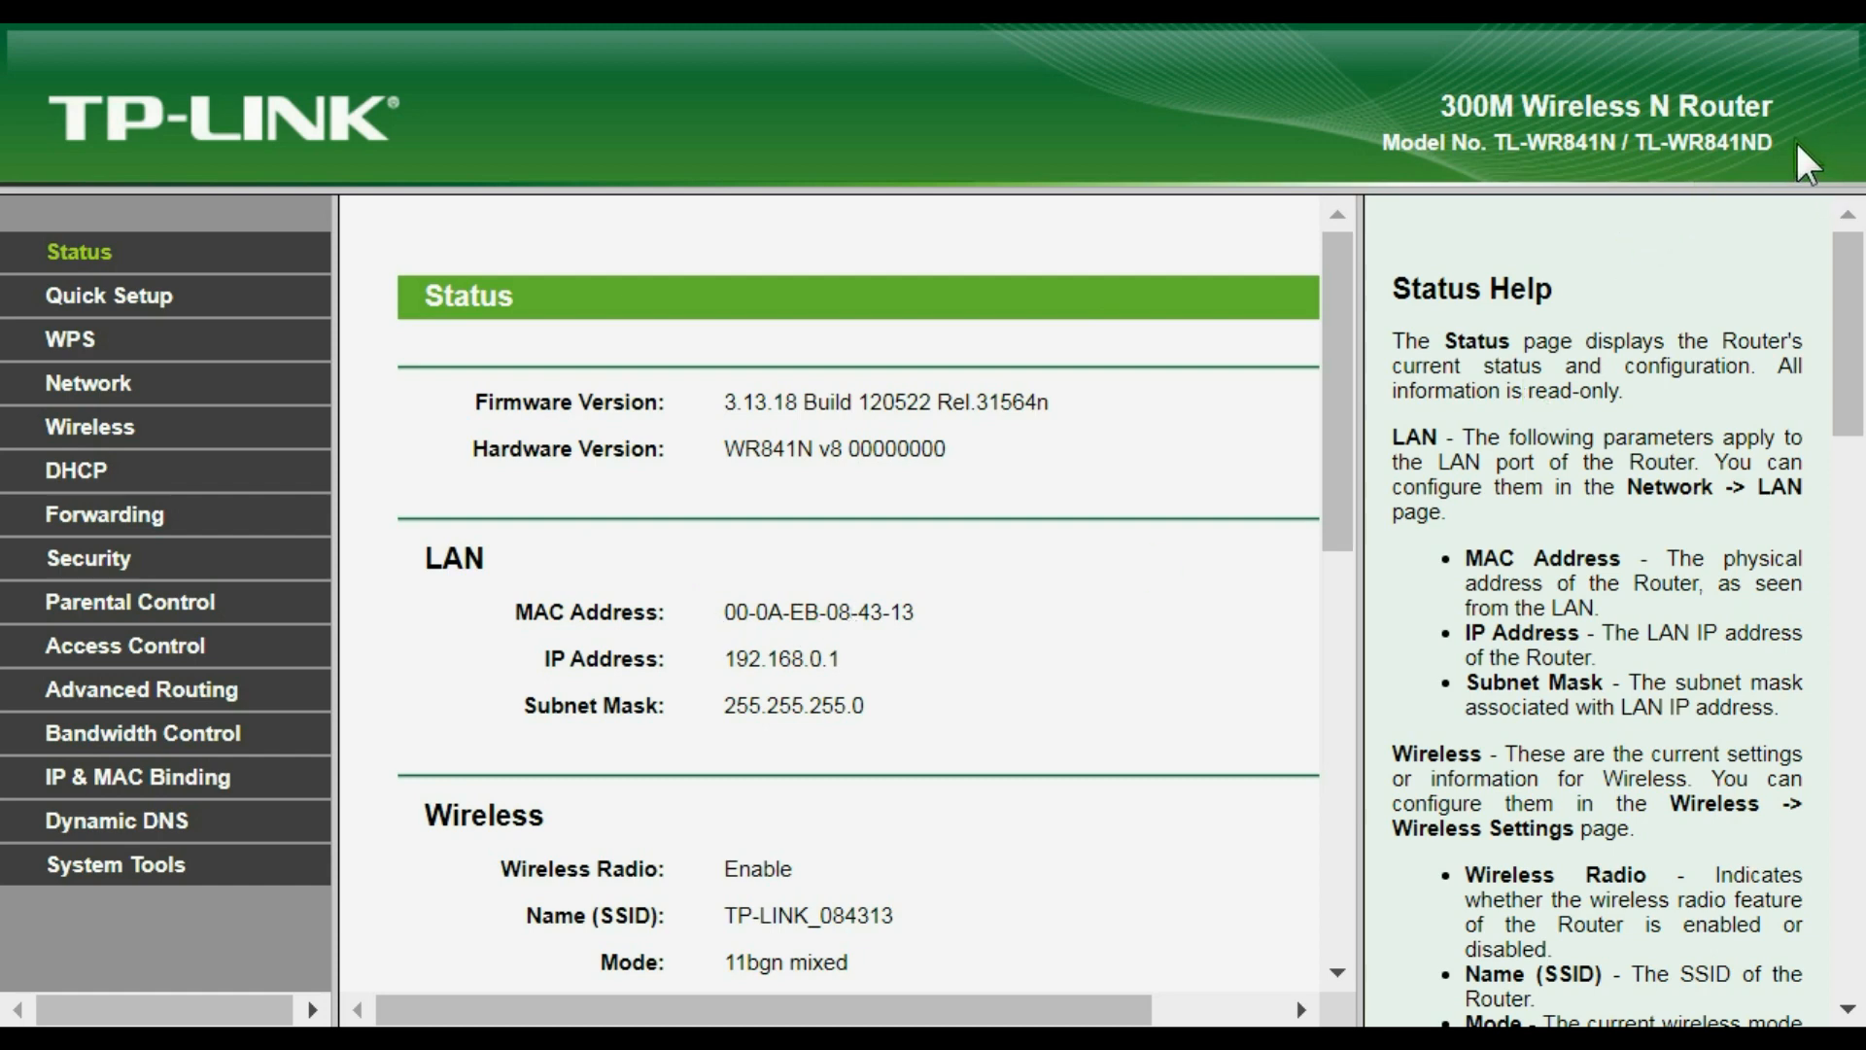
Step: Examine the router's Status page, covering the firmware, LAN, wireless, WAN and traffic statistics sections
drag(1794, 138, 1388, 119)
click(1346, 136)
scroll(717, 470, down, 2)
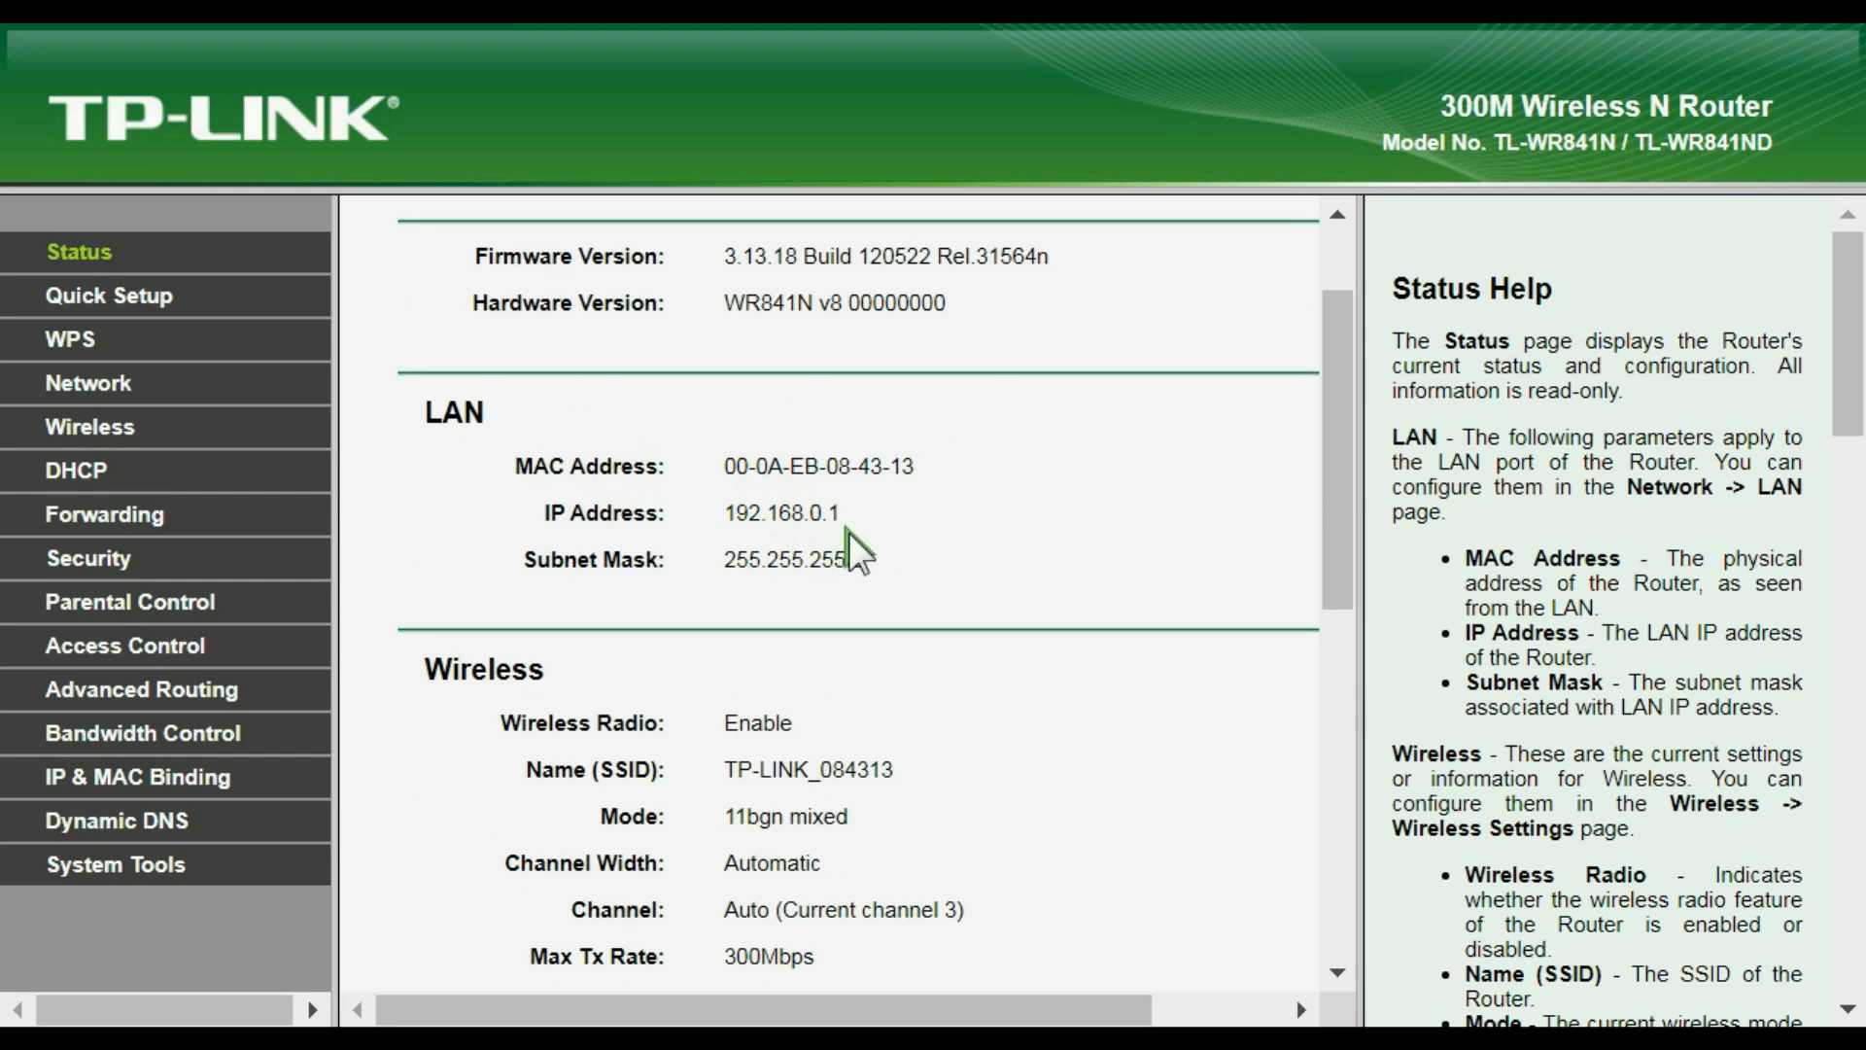
scroll(849, 533, down, 4)
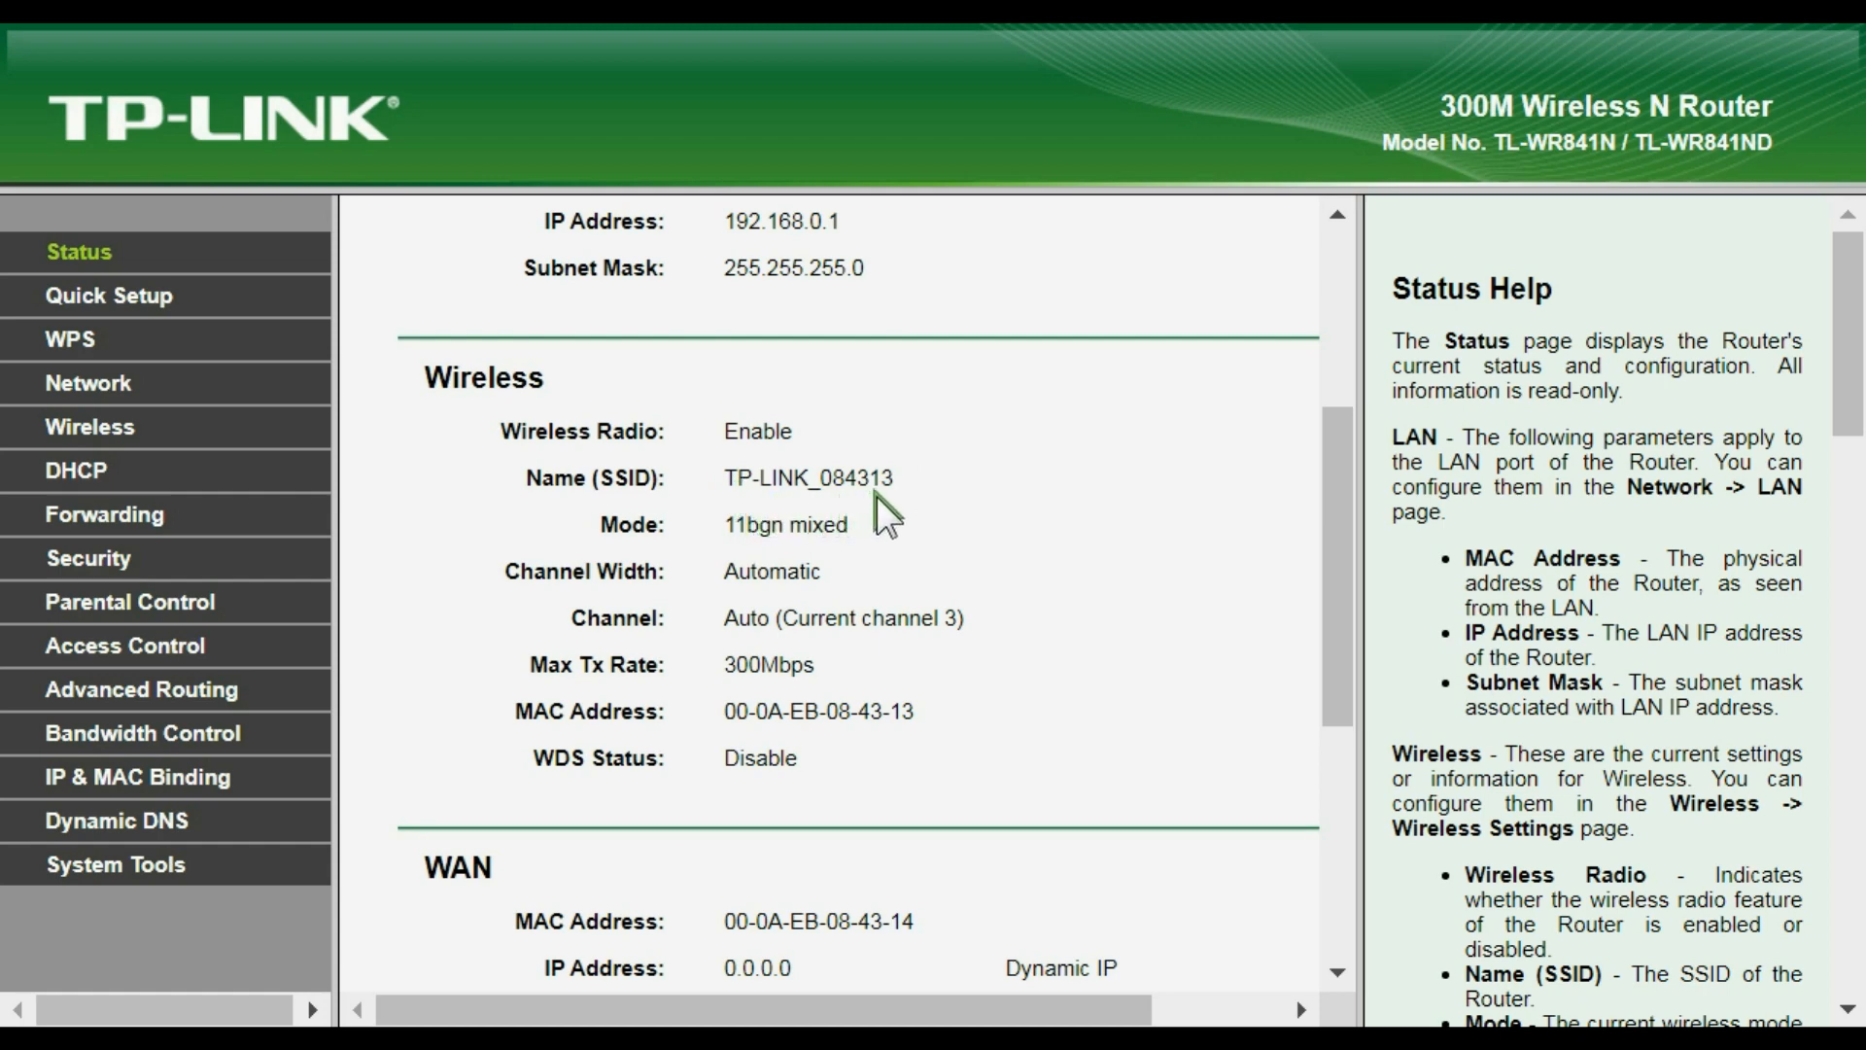
scroll(877, 495, down, 1)
scroll(754, 534, down, 4)
scroll(571, 480, up, 10)
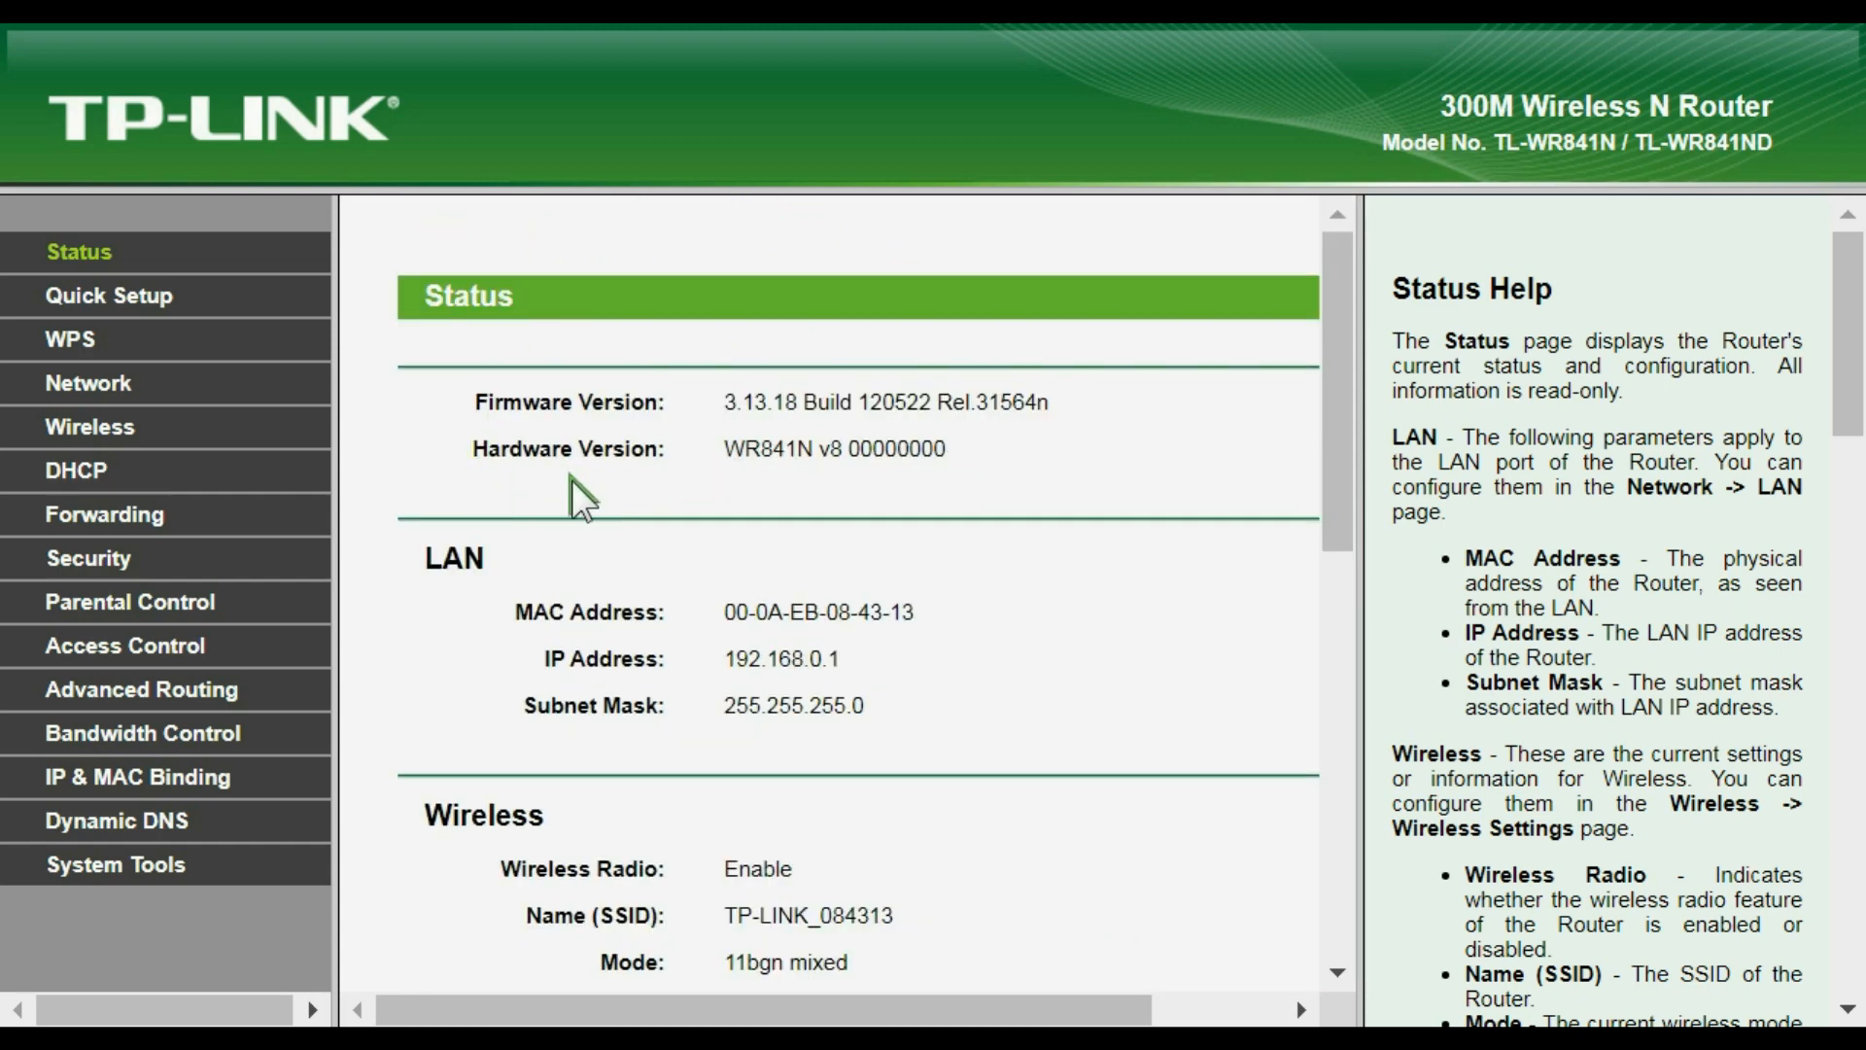
scroll(591, 478, down, 8)
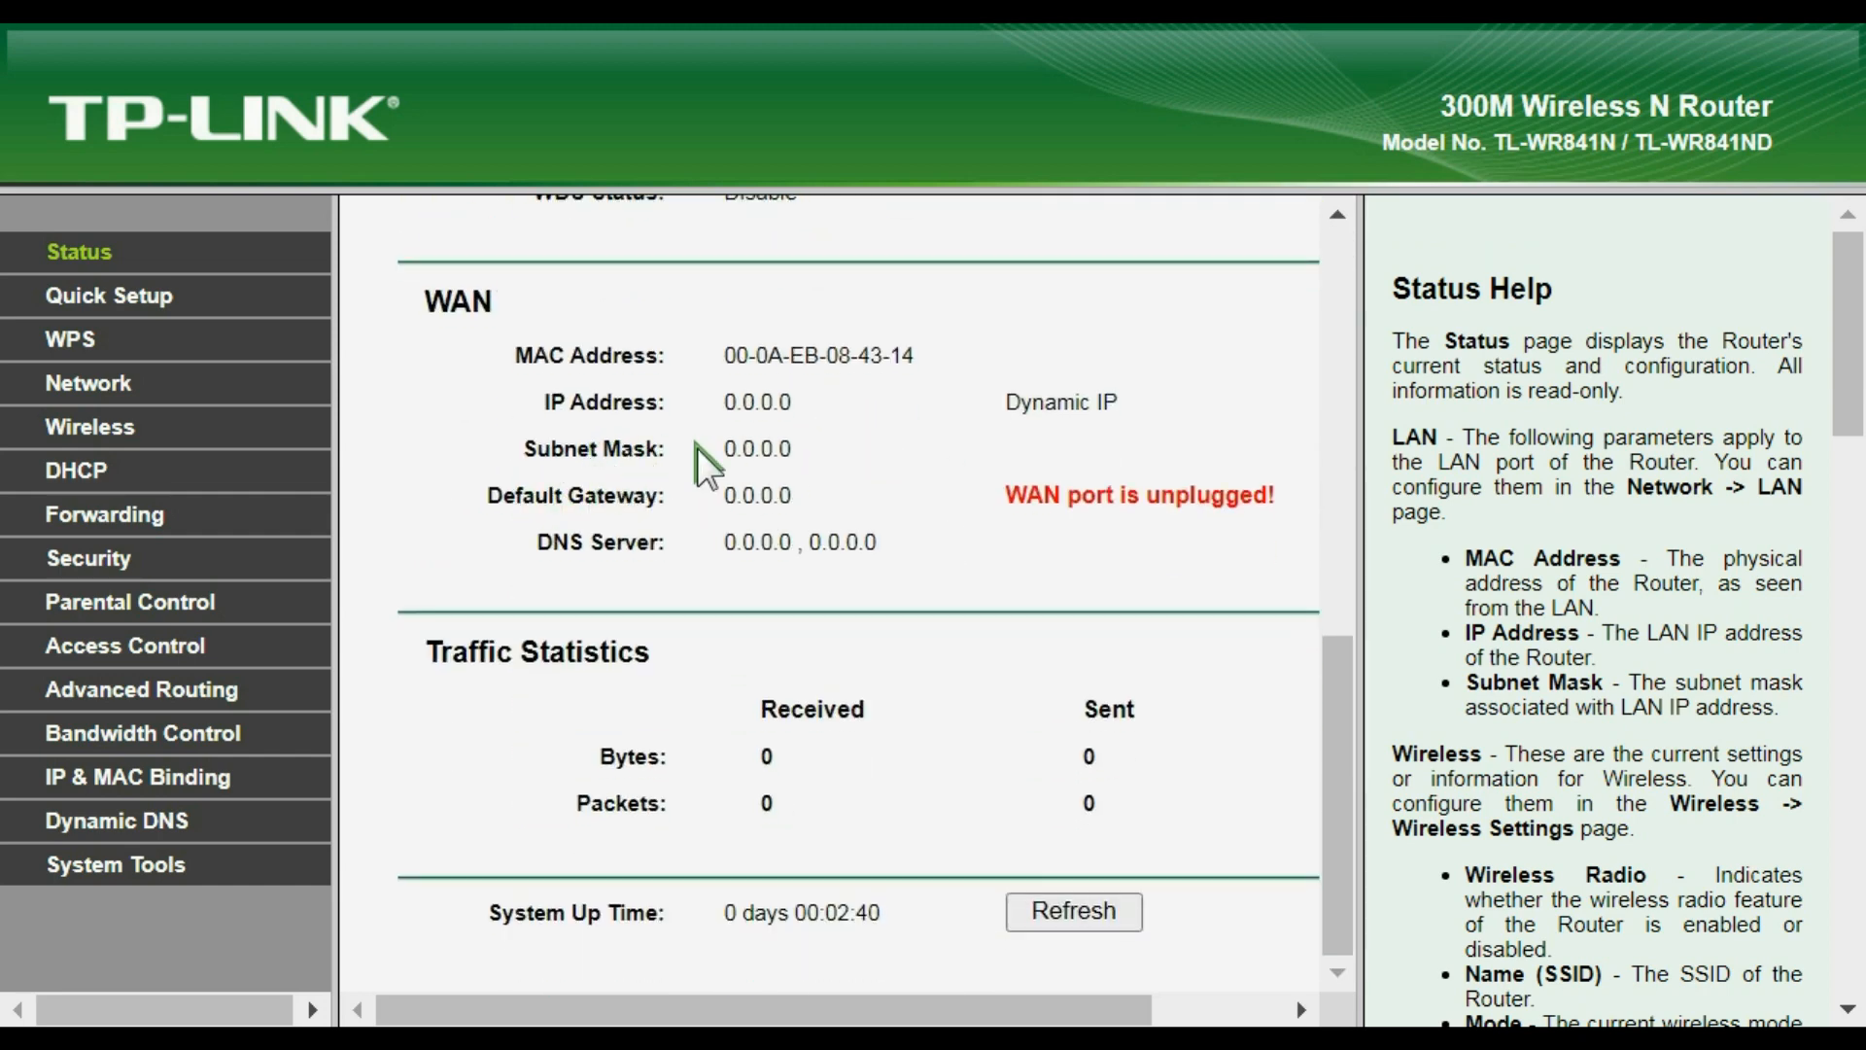
scroll(534, 509, up, 8)
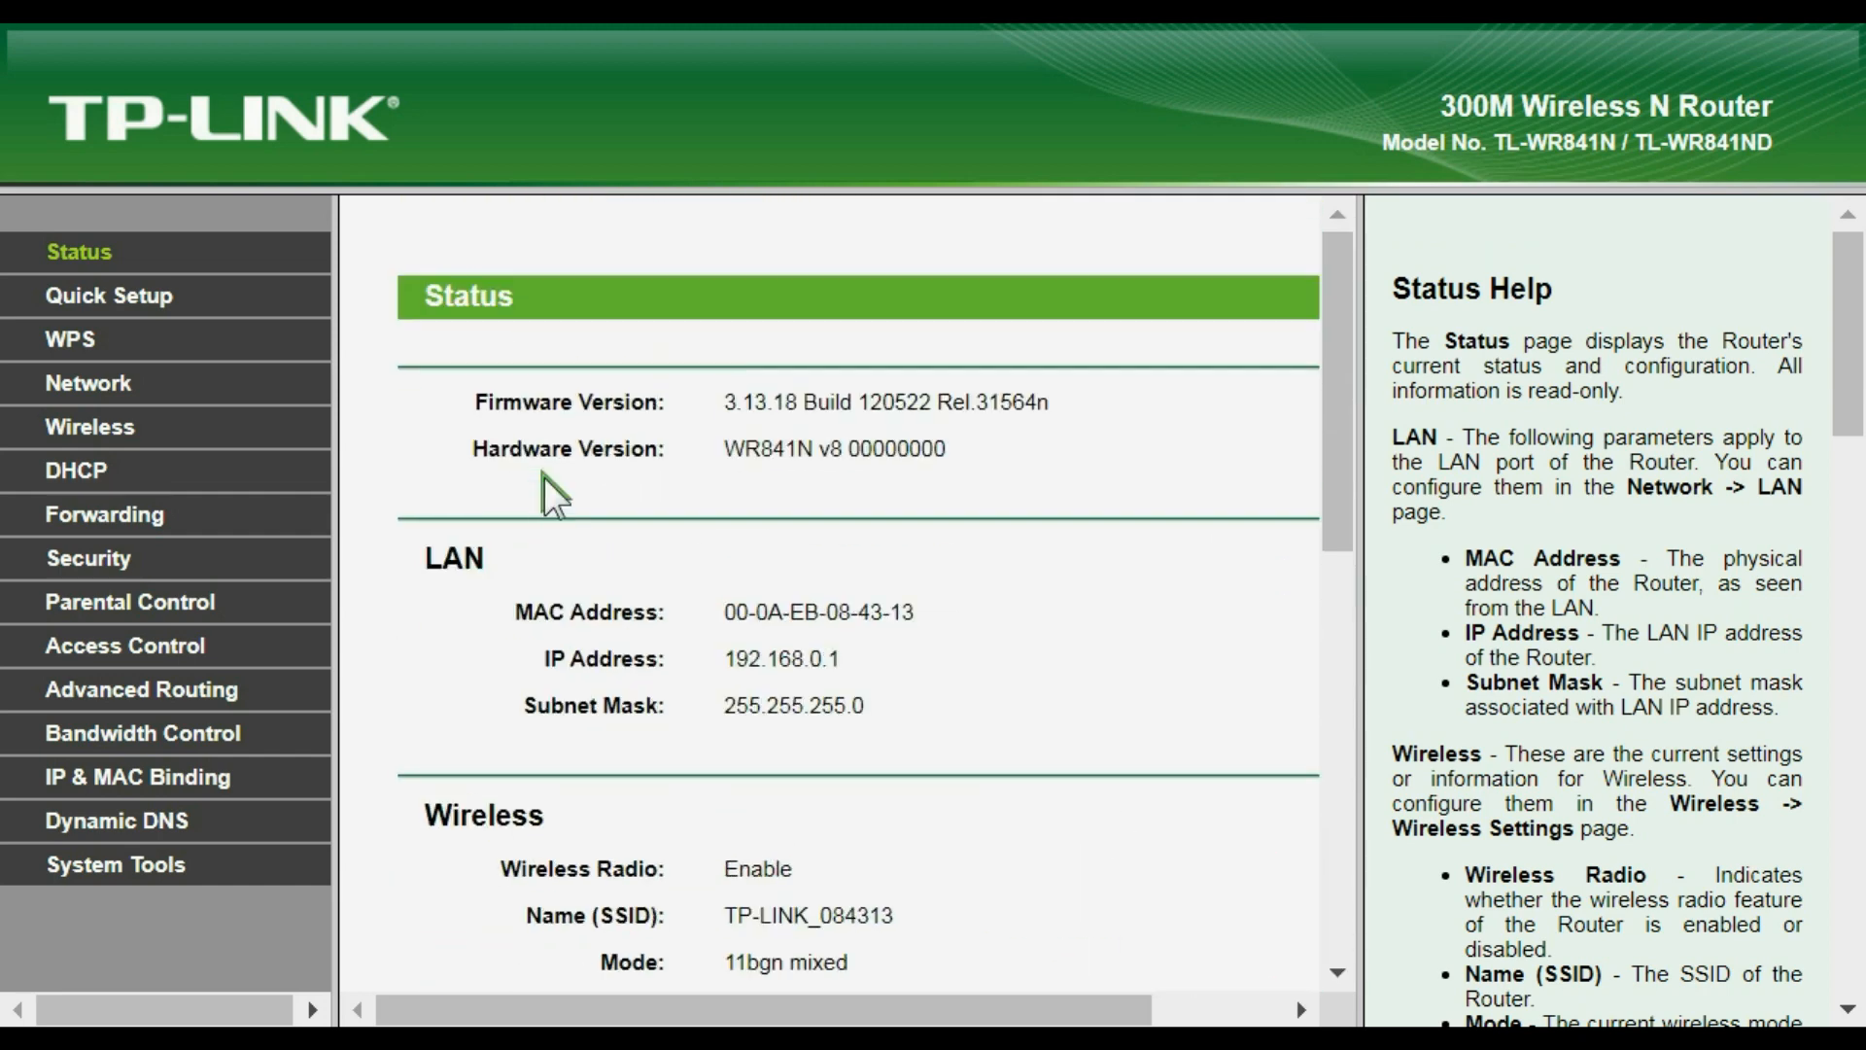
Step: Start the Quick Setup wizard and try the Auto-Detect option for the WAN connection type
click(144, 300)
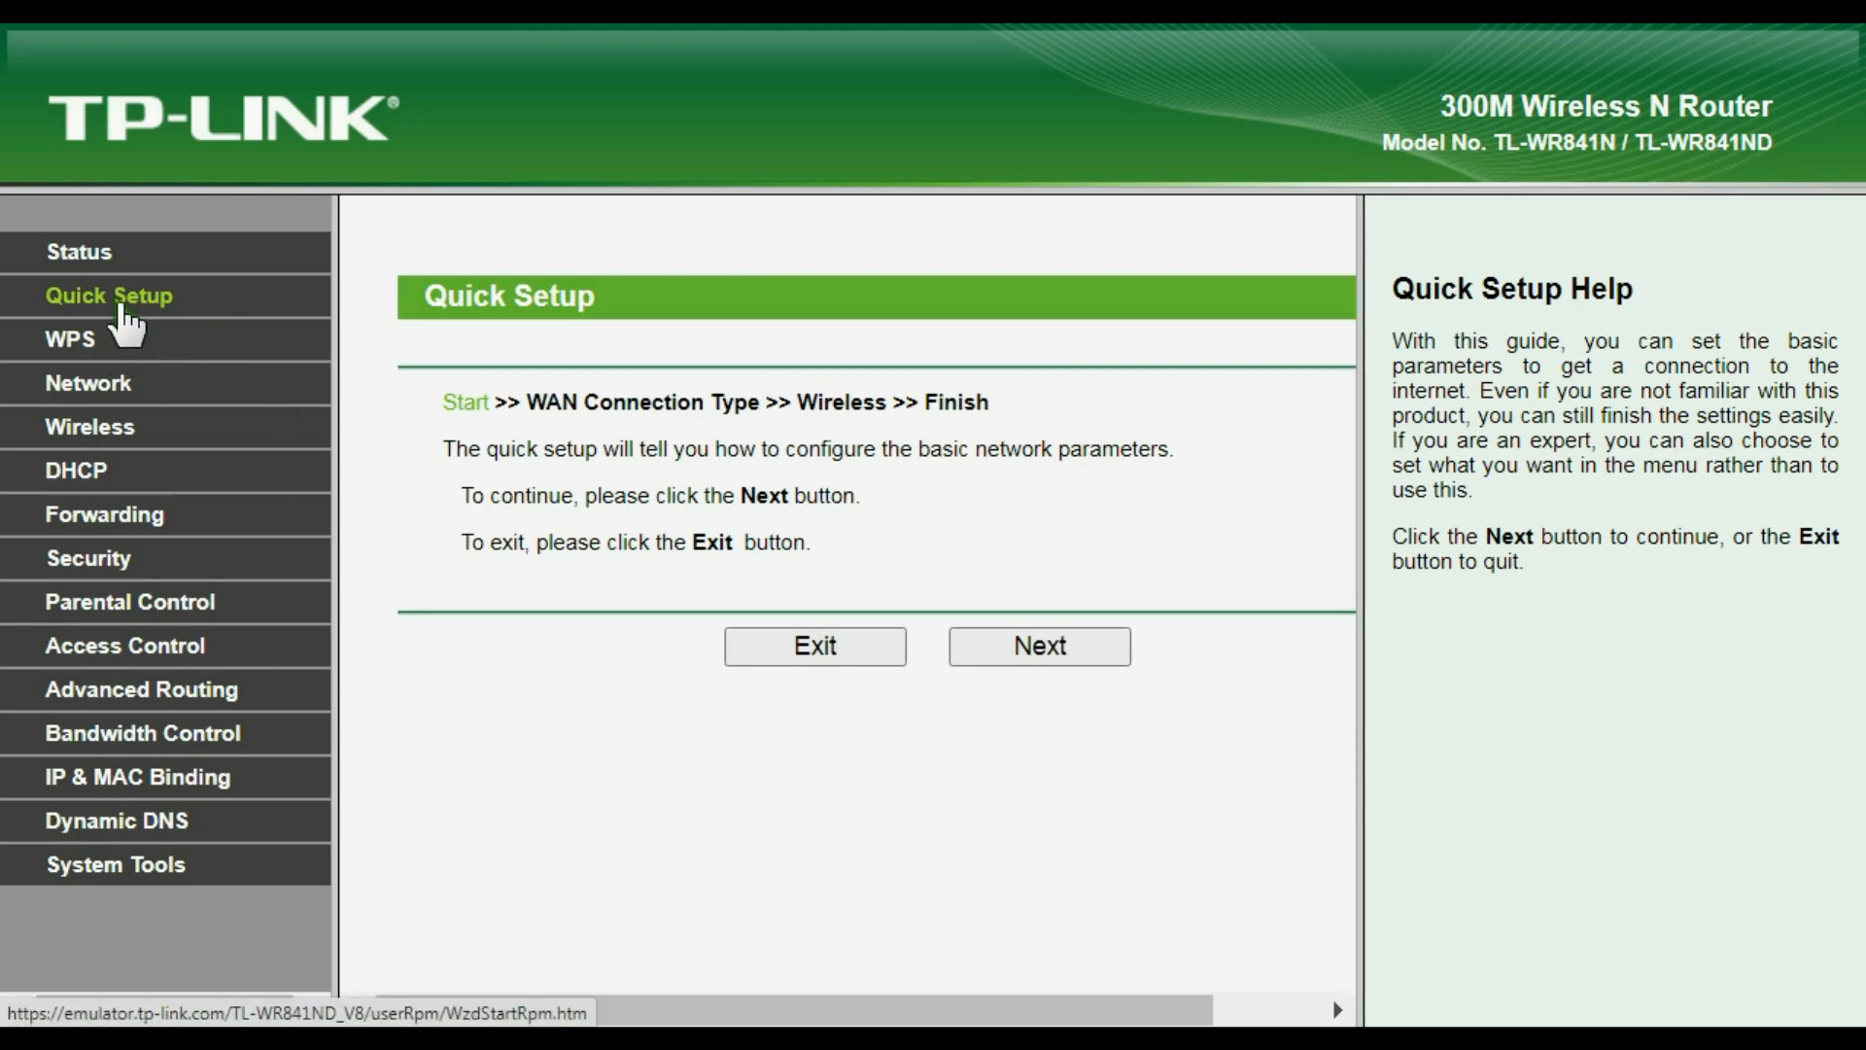
click(1067, 651)
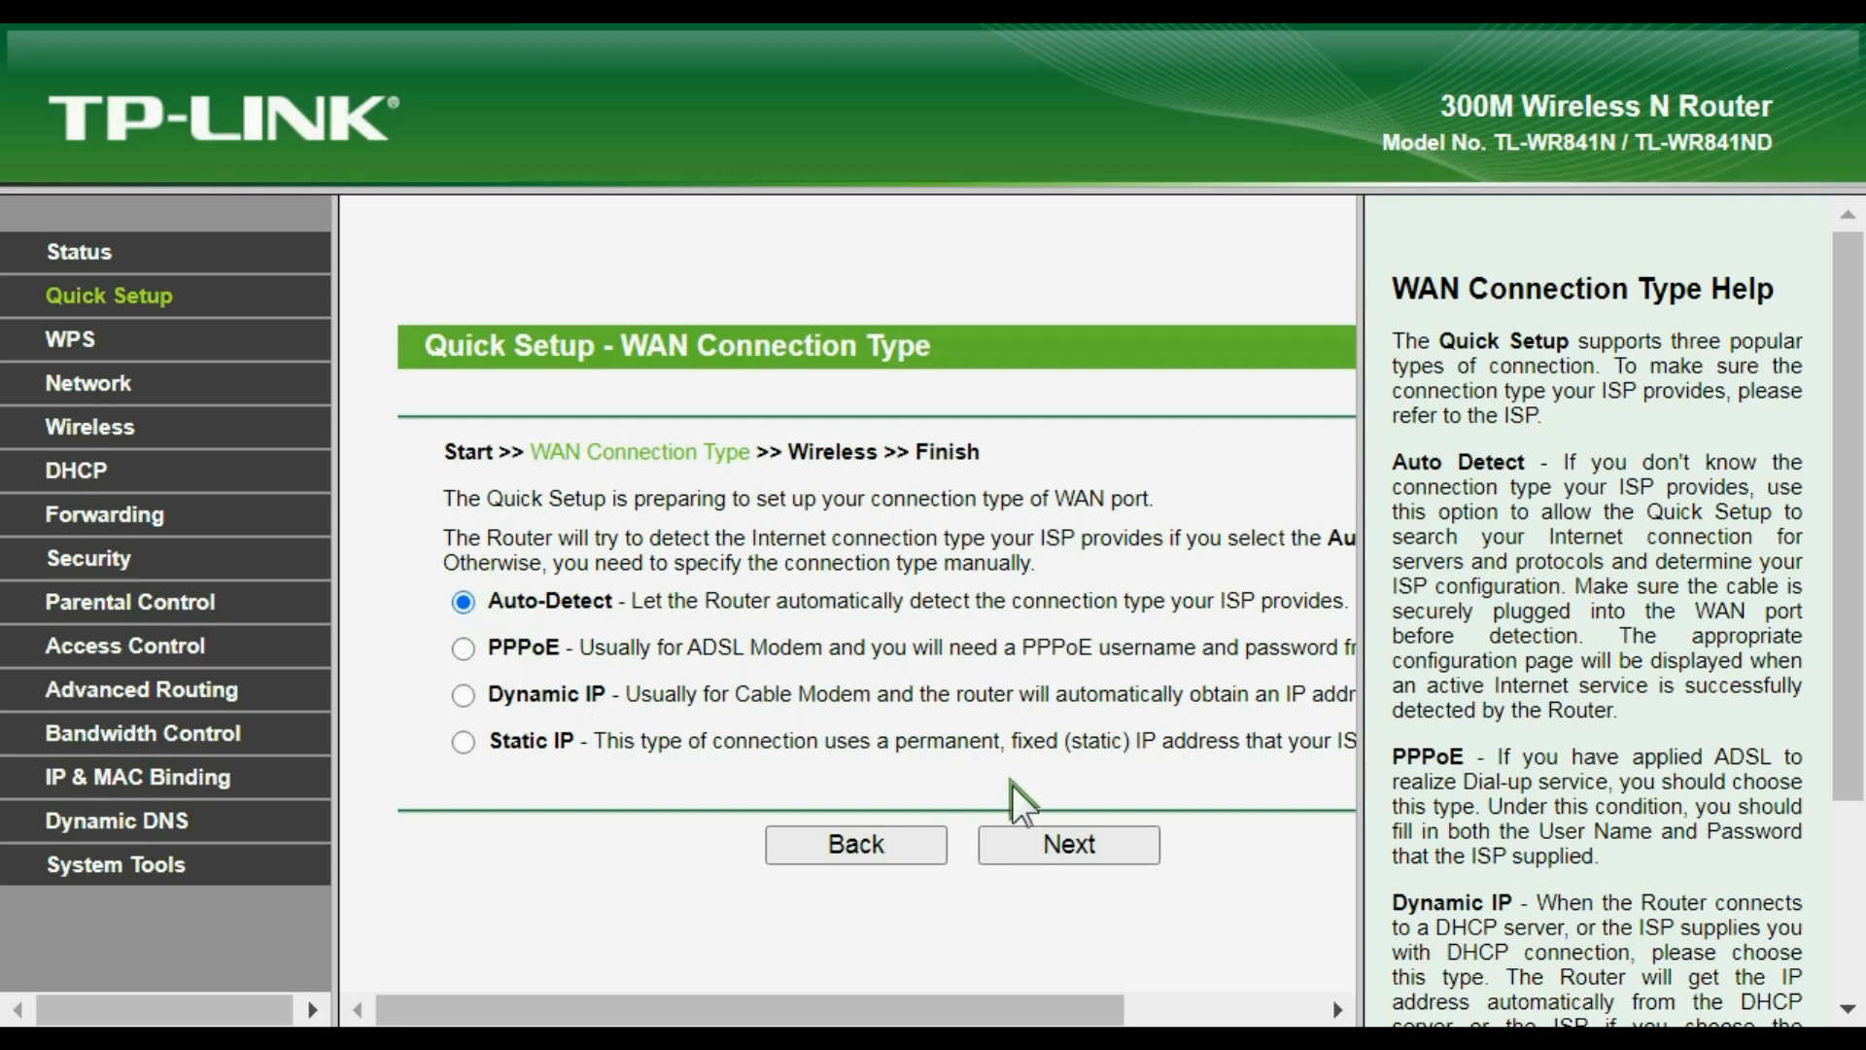
click(1082, 844)
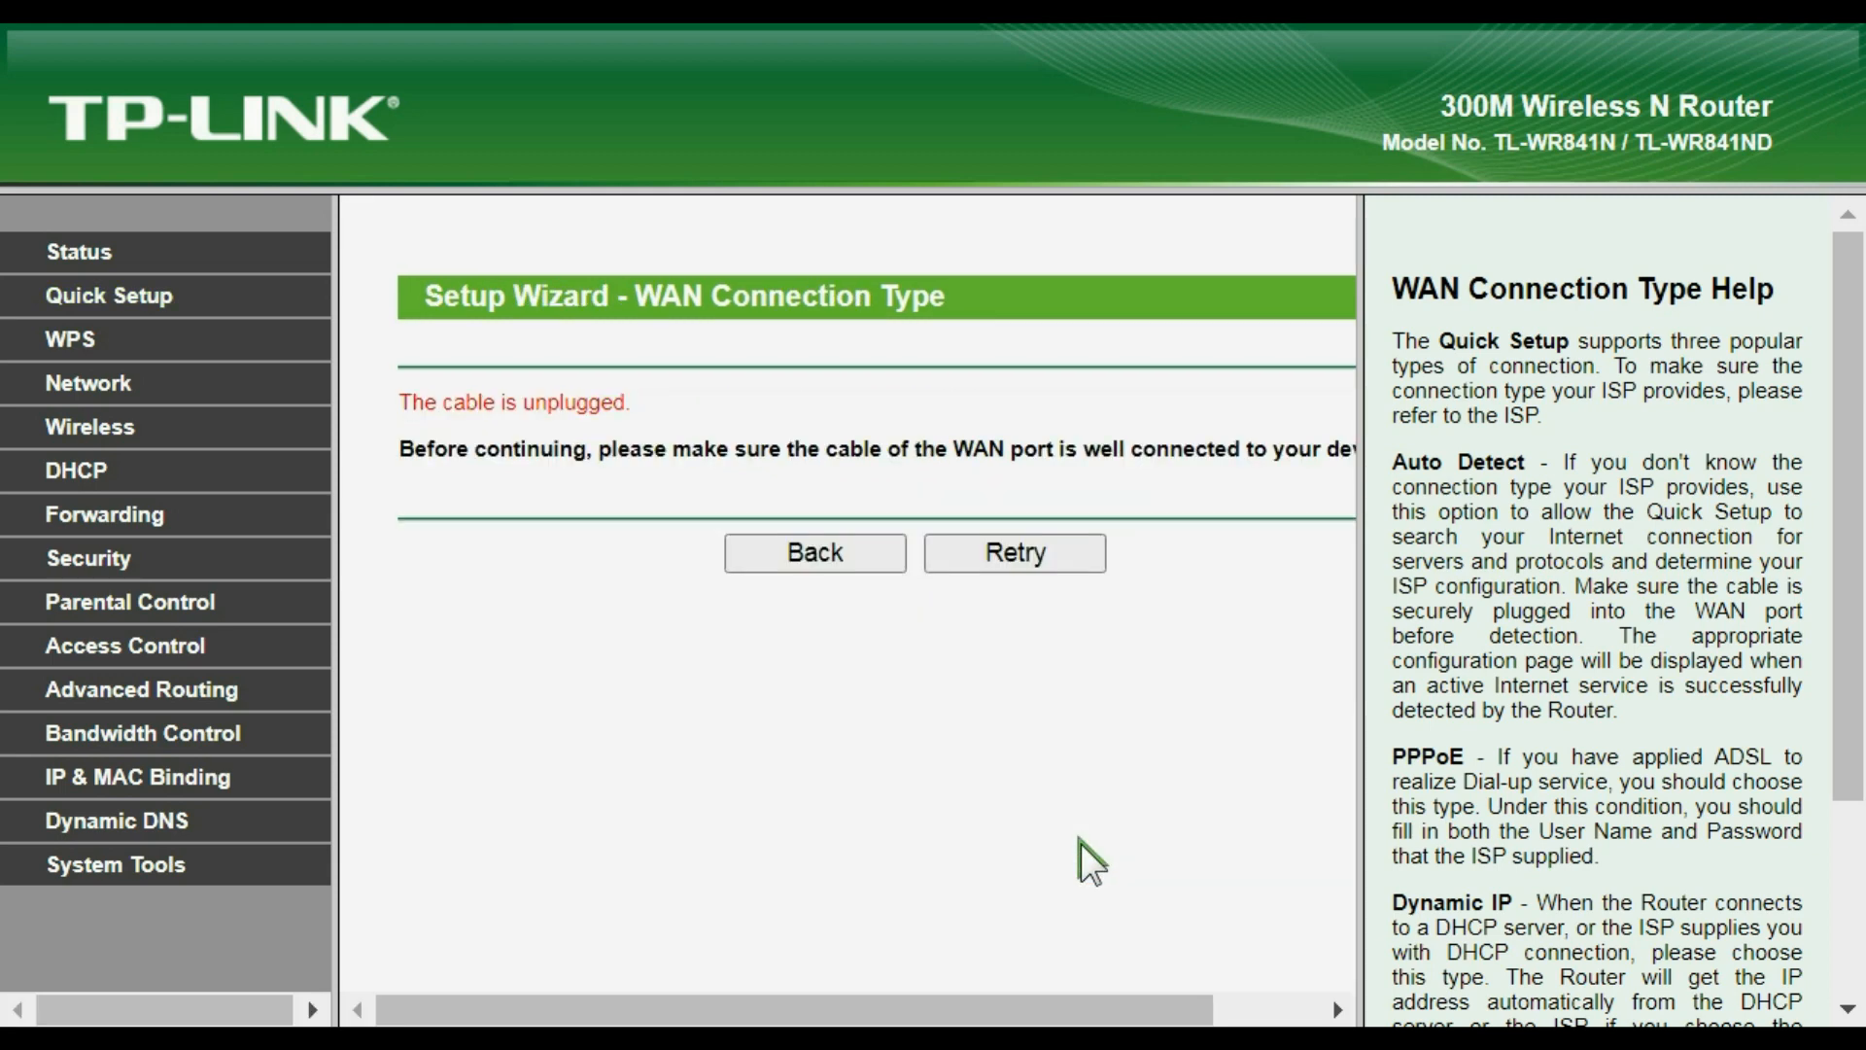
click(812, 558)
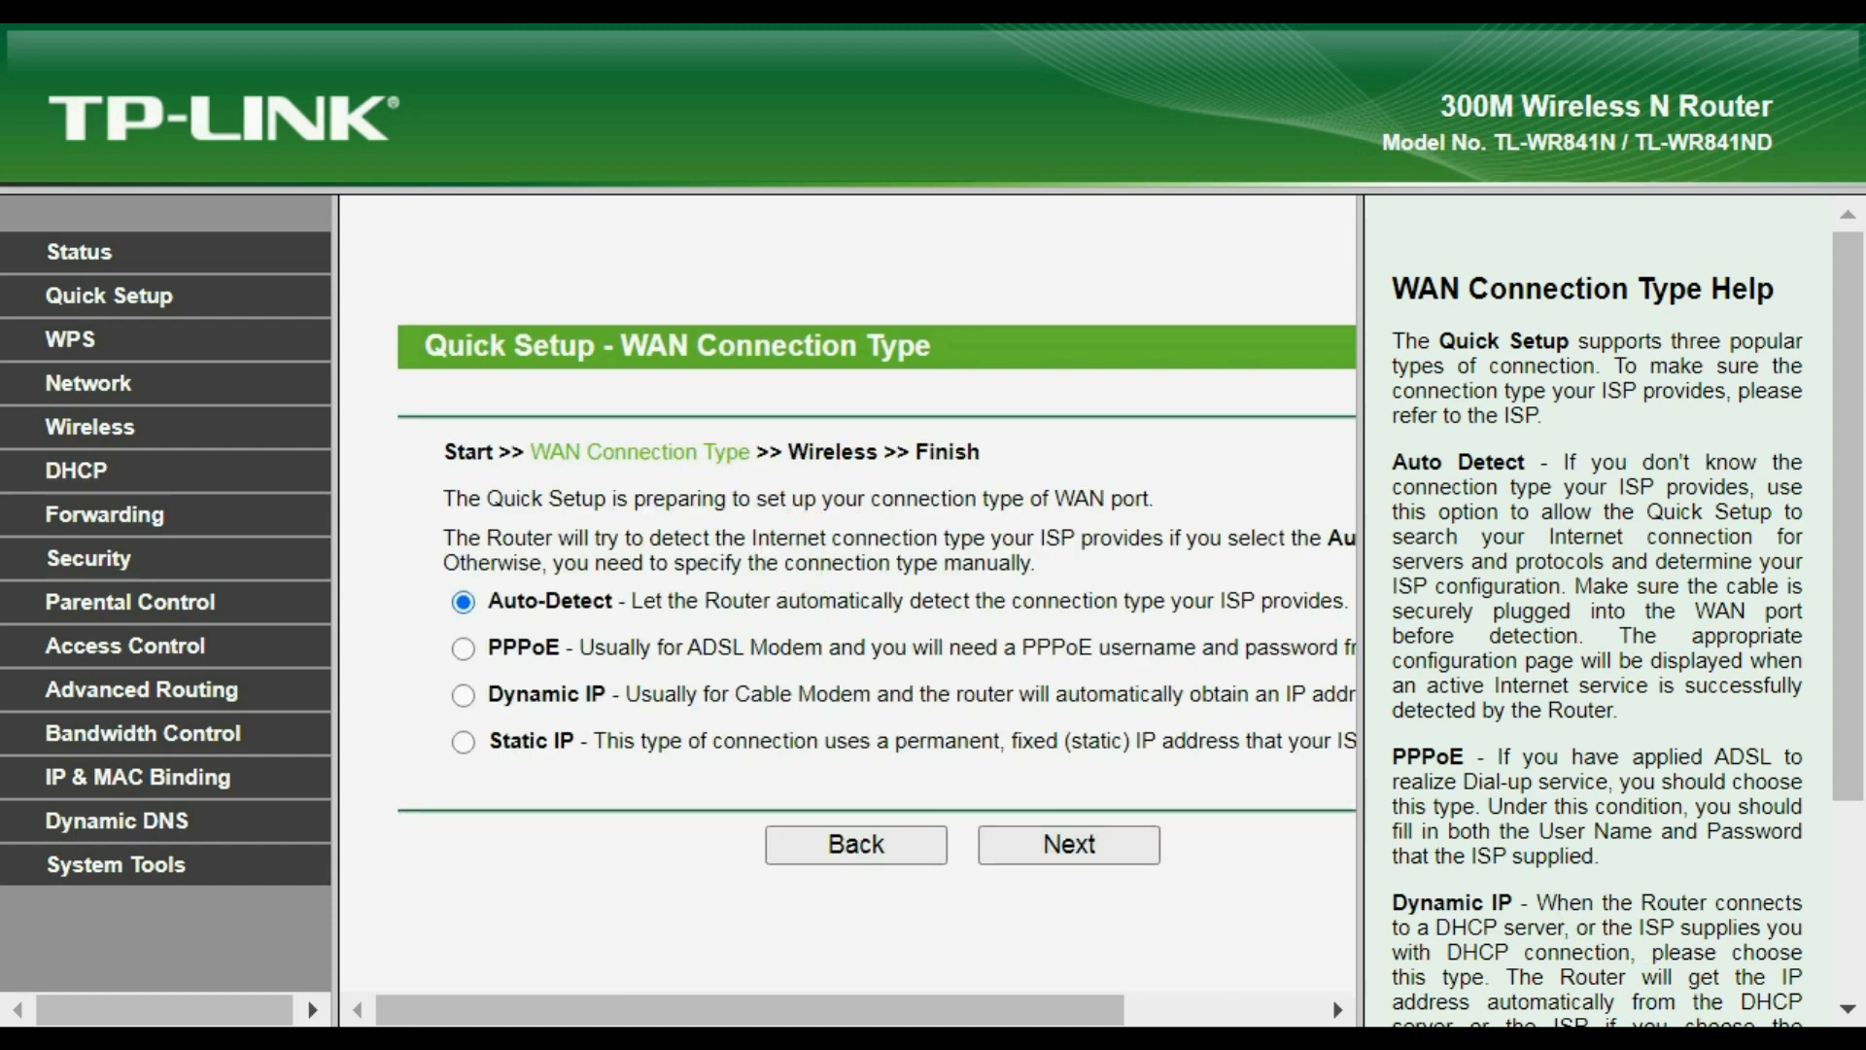
Step: Set the WAN connection type to Dynamic IP and choose the main computer connection option (clone MAC address) in Quick Setup
click(1700, 1045)
click(1699, 1045)
click(464, 694)
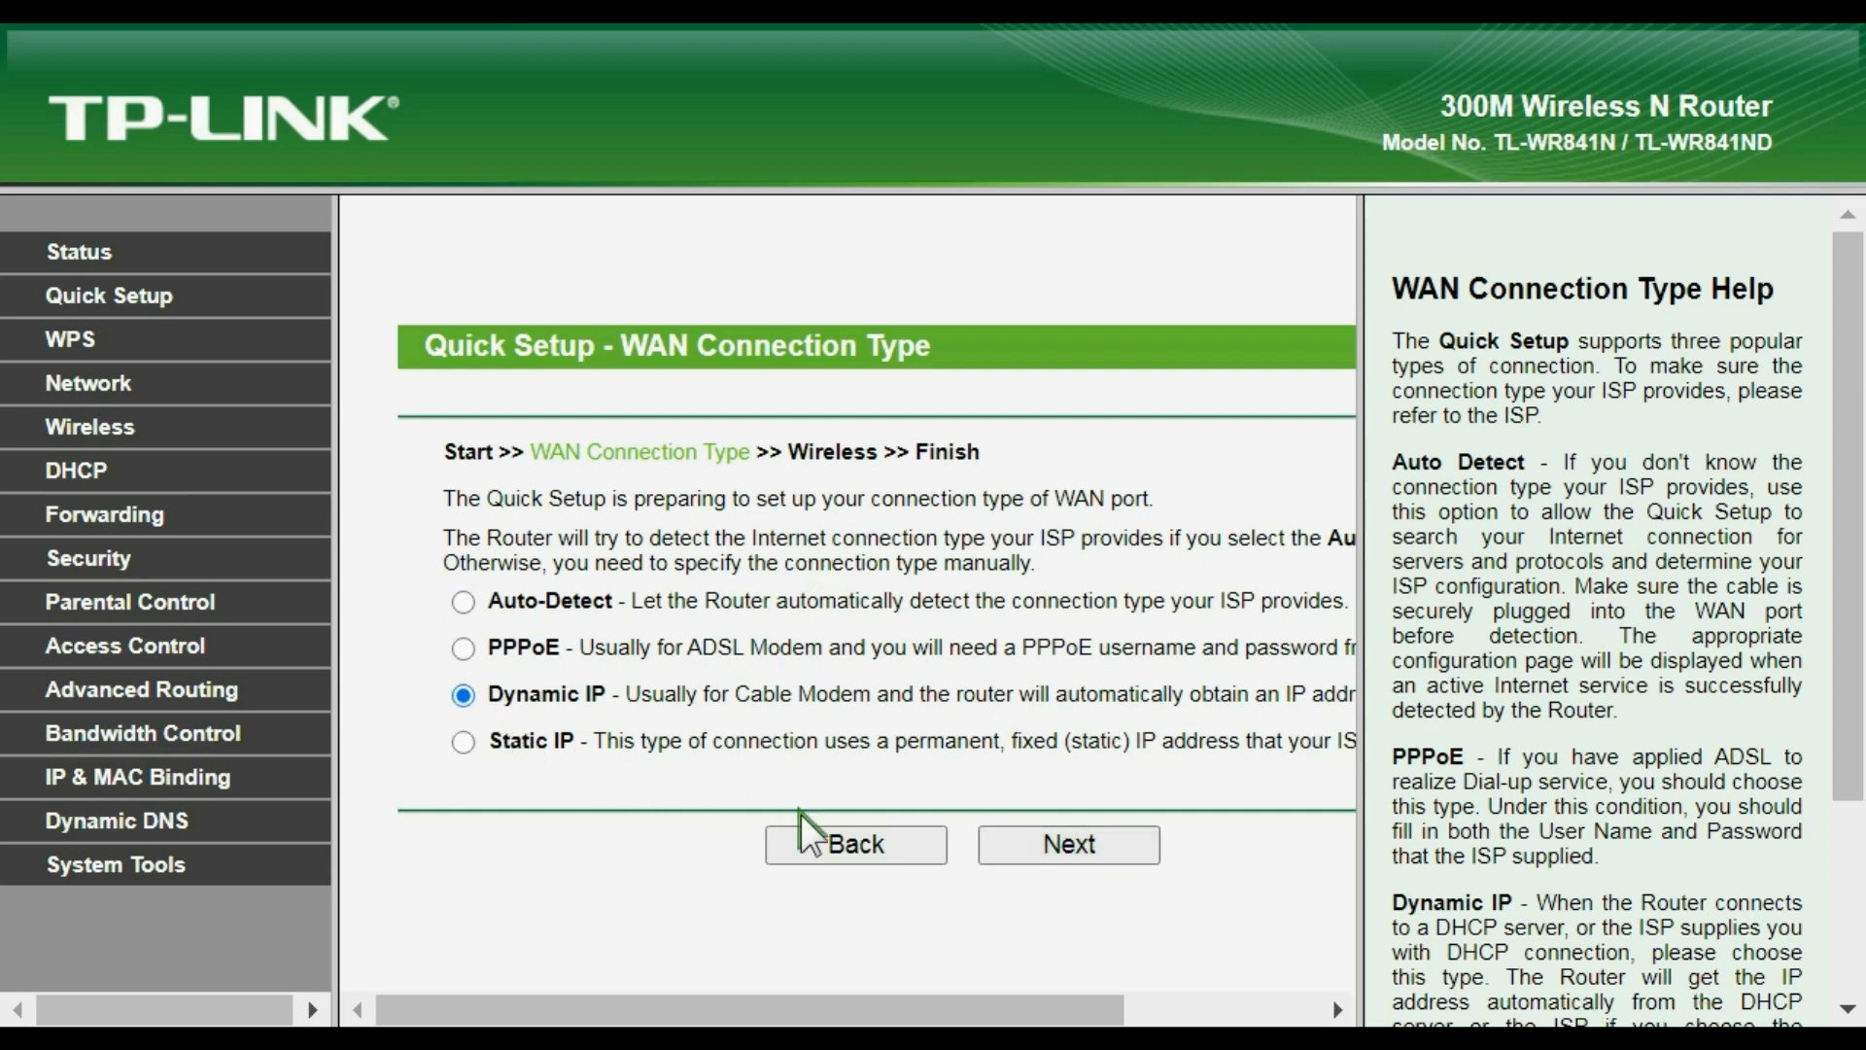
click(1069, 843)
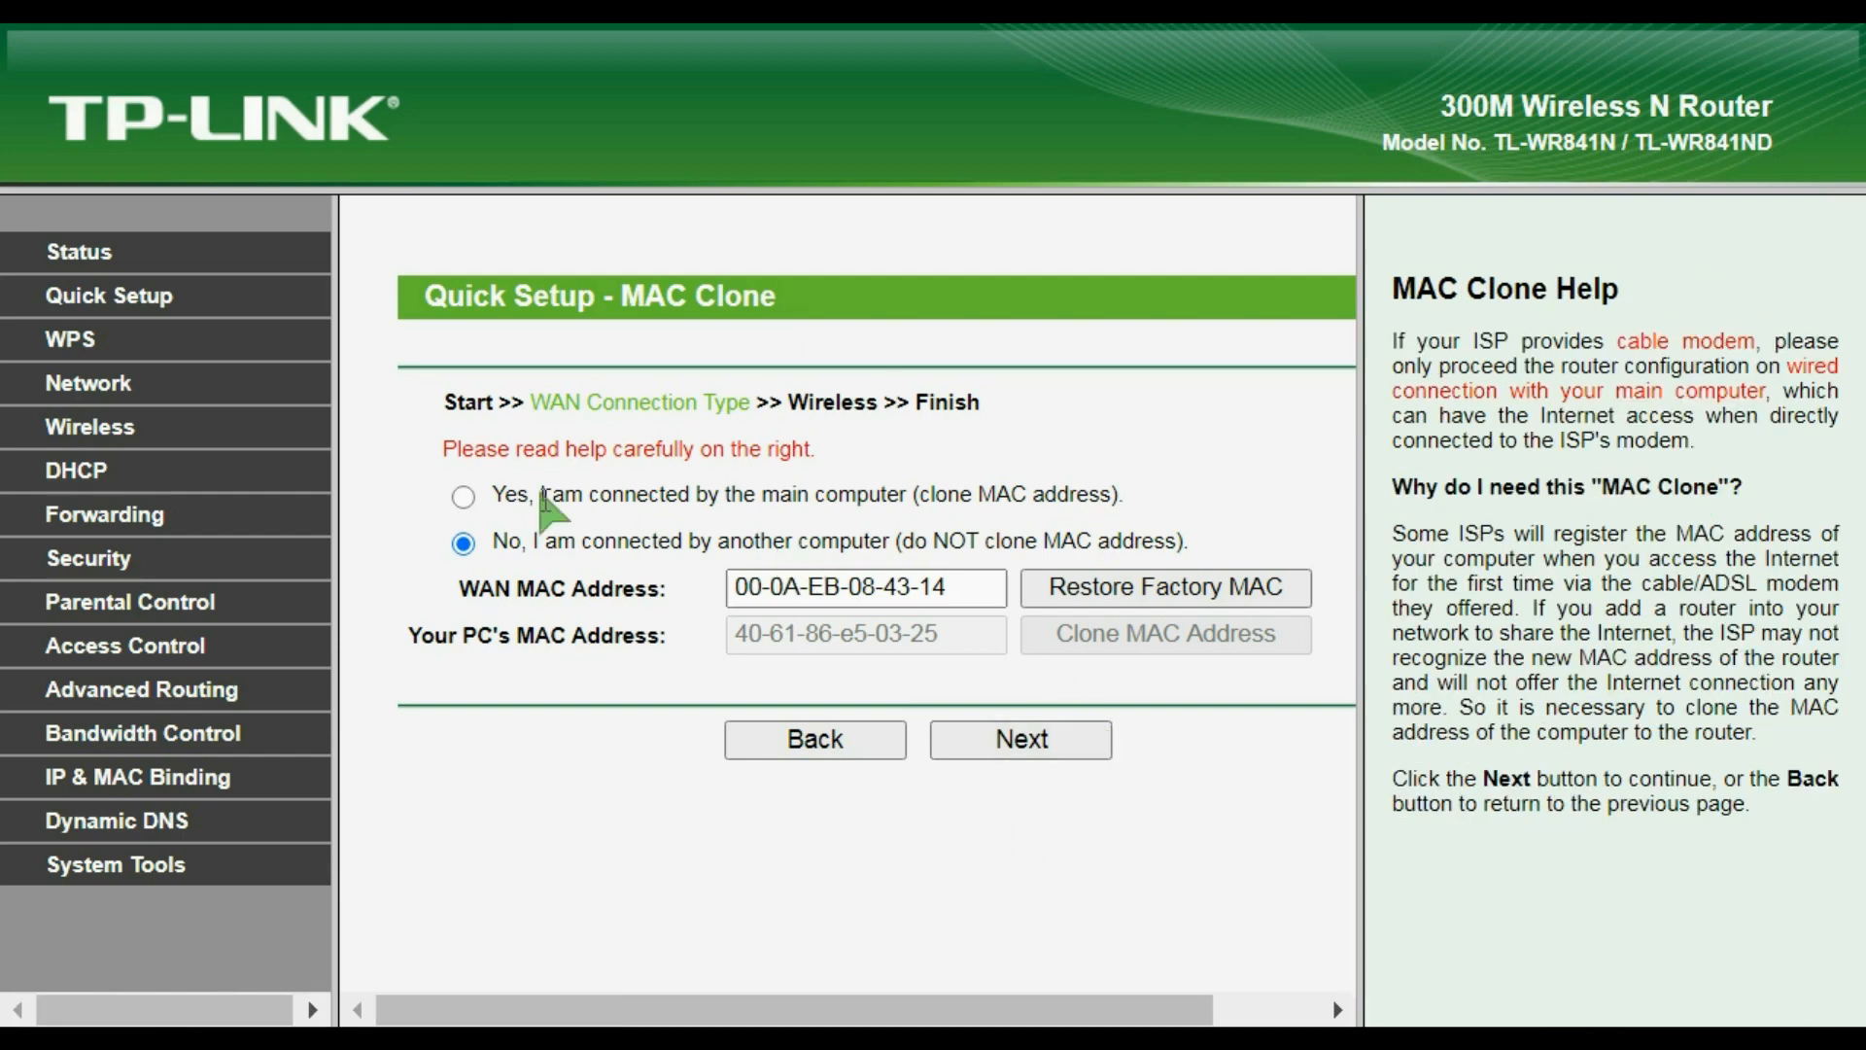
click(463, 497)
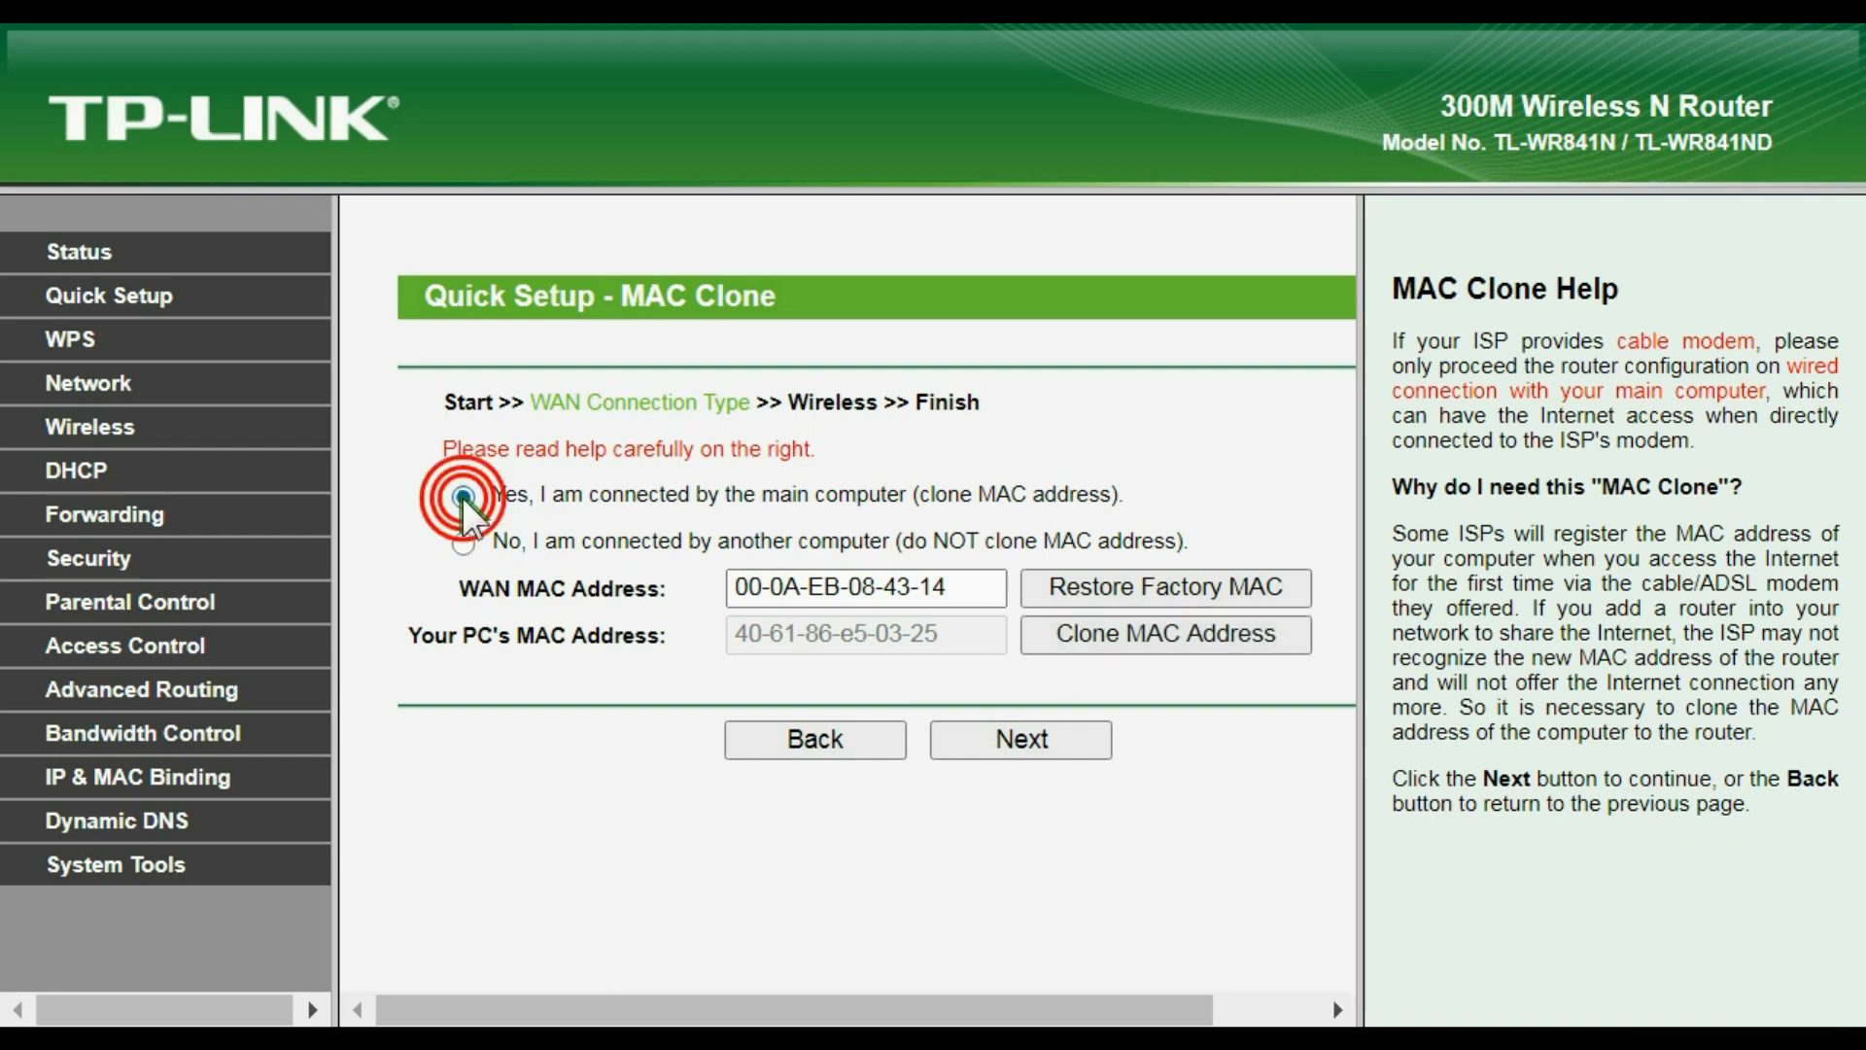
click(1044, 742)
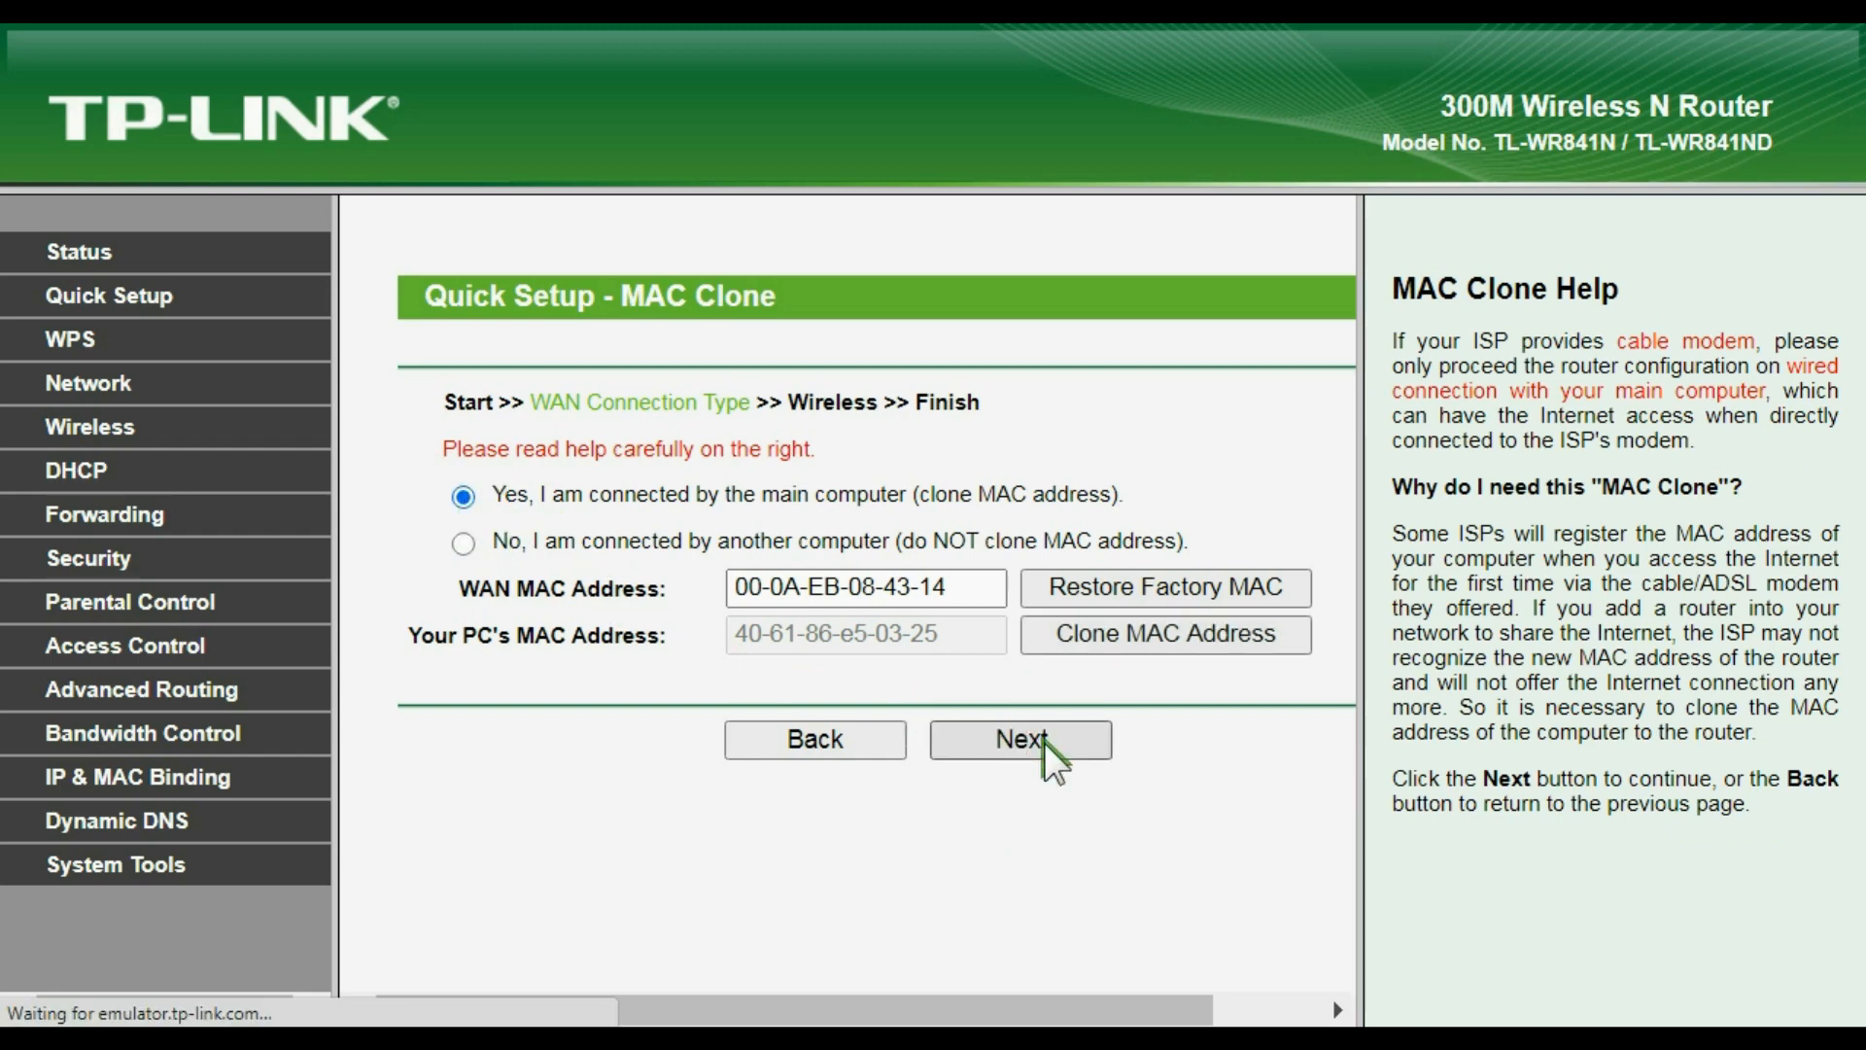
Step: Examine the Quick Setup wireless options for network name, region, mode, channel width, channel and Max Tx Rate
scroll(1040, 743, down, 3)
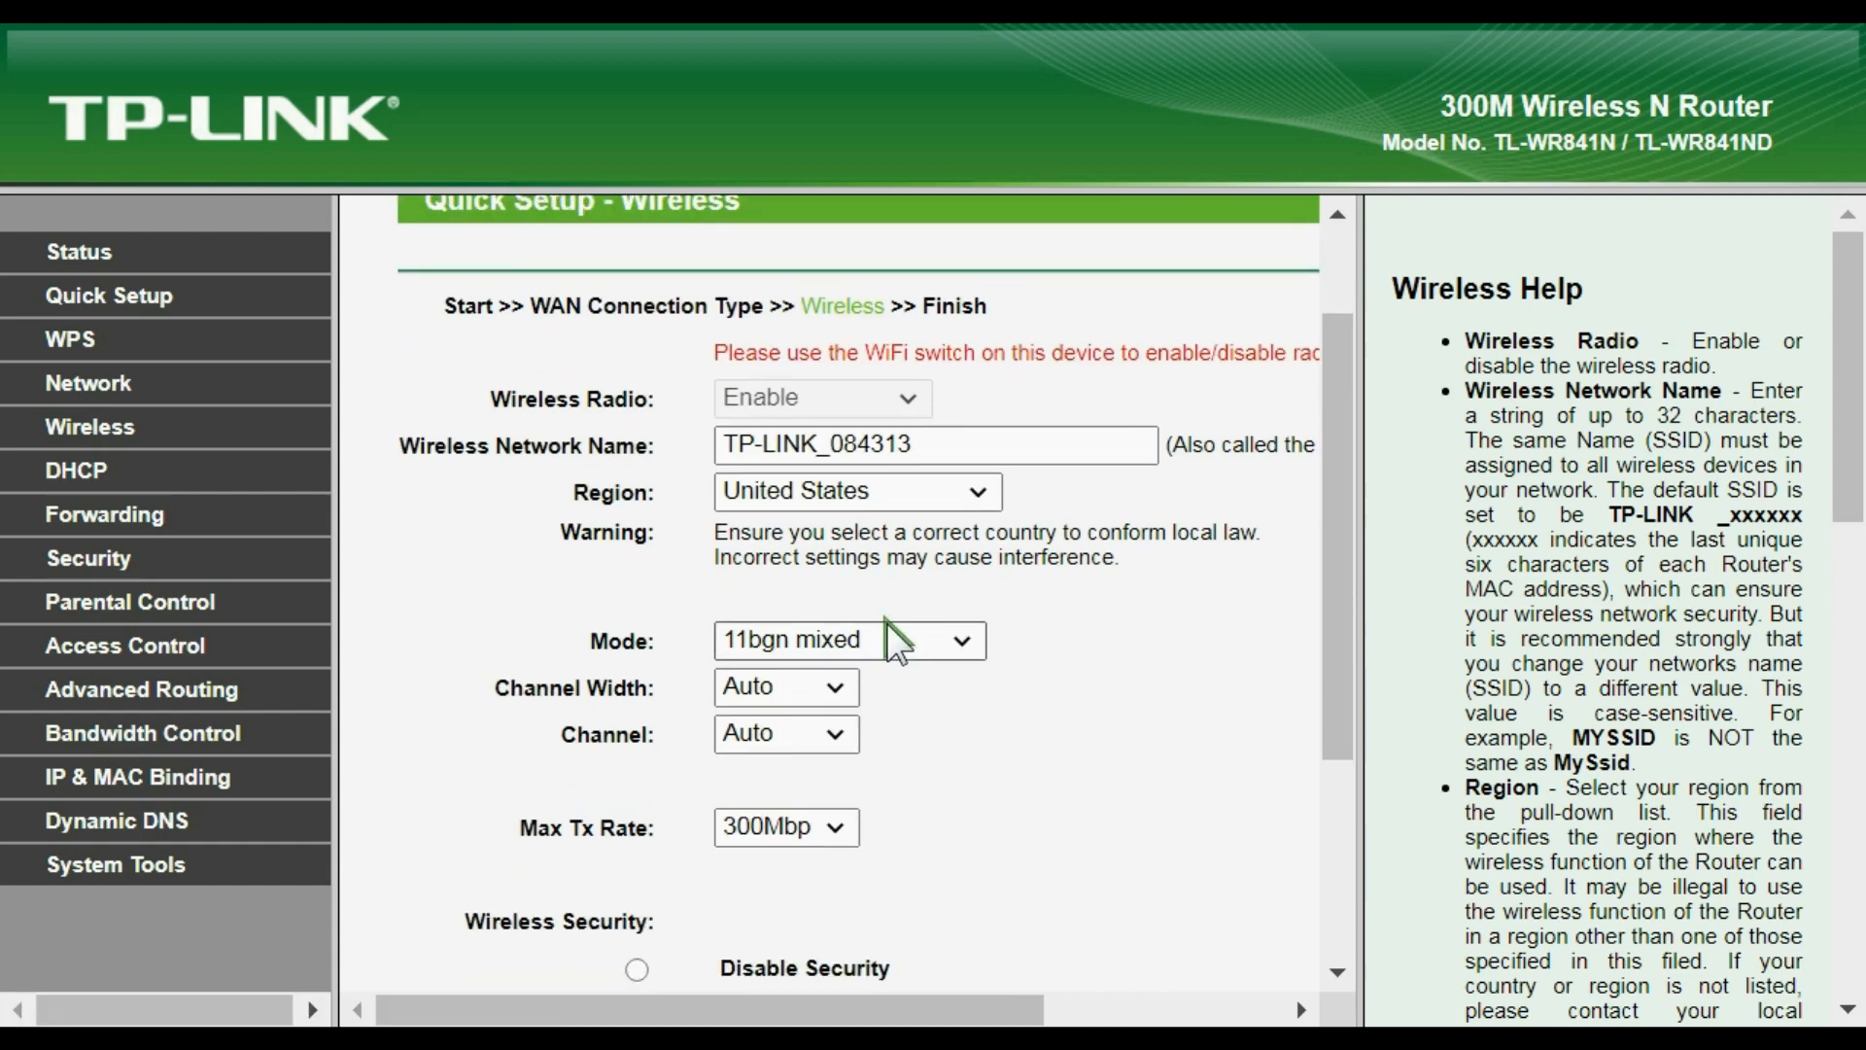
drag(962, 445, 528, 418)
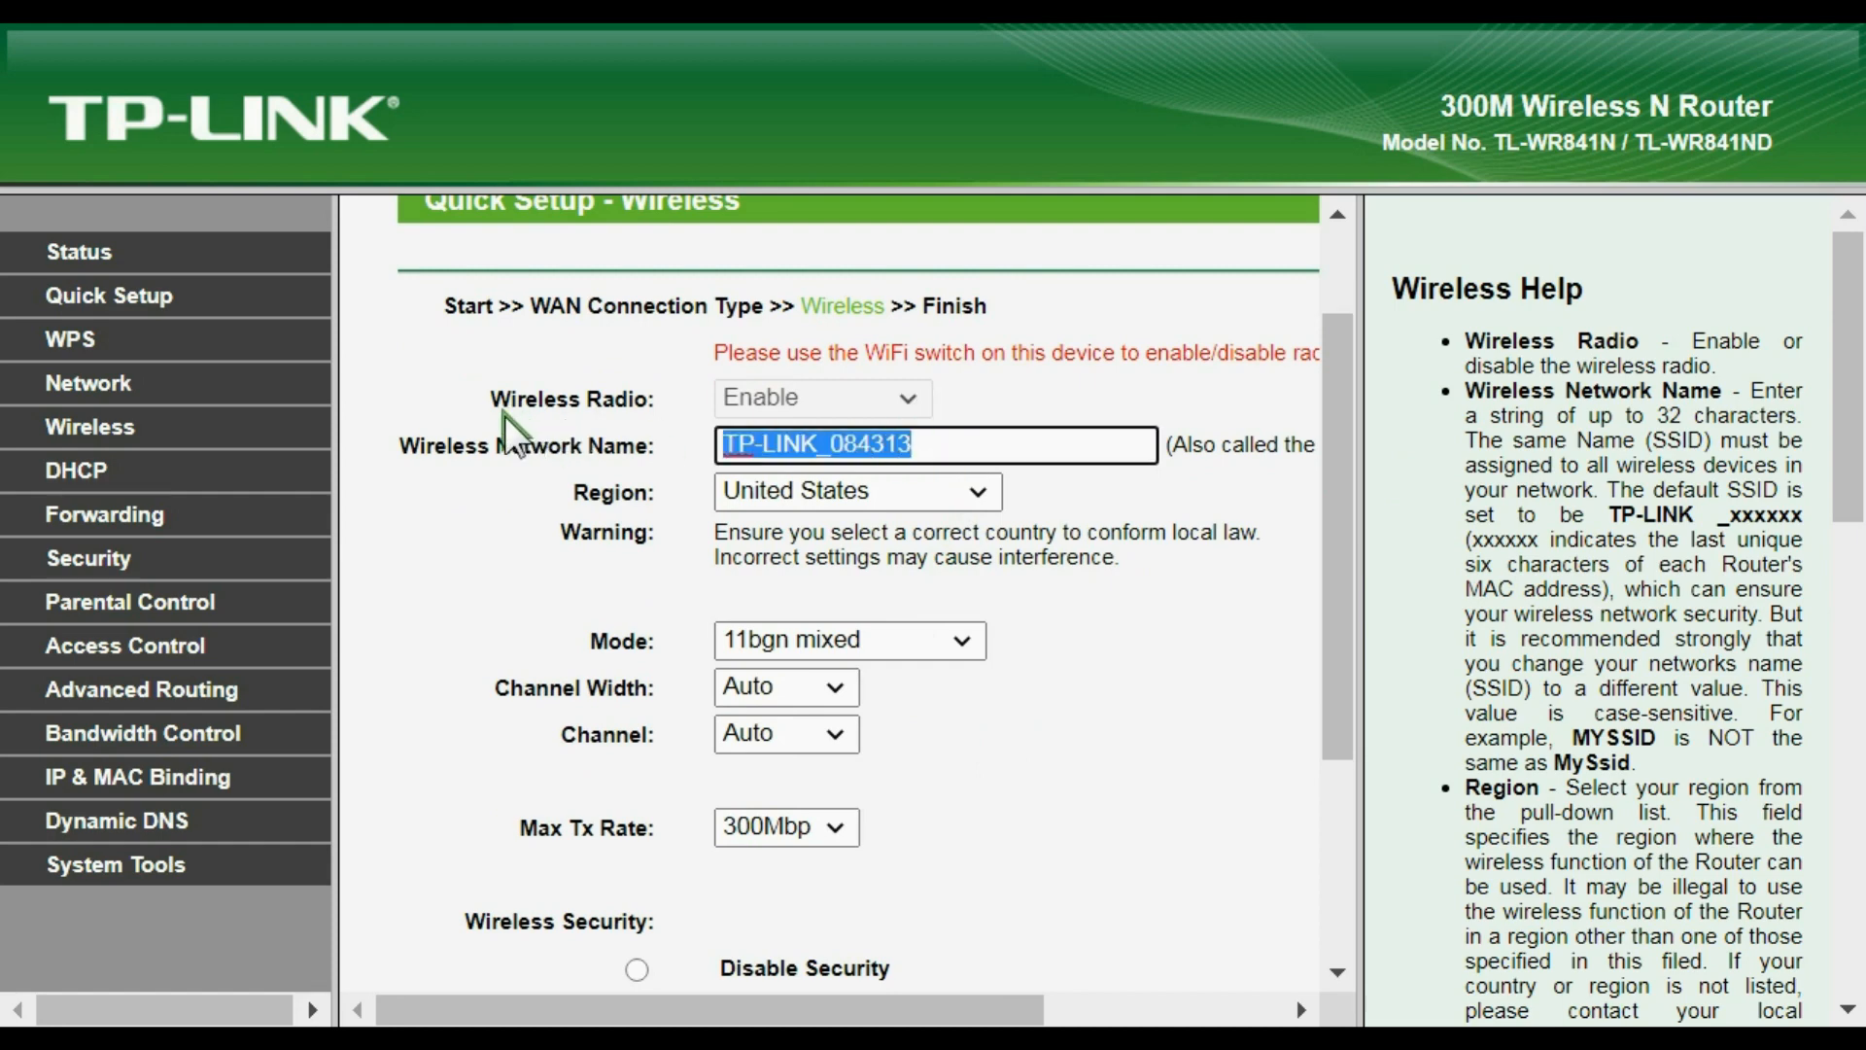
click(987, 490)
click(987, 490)
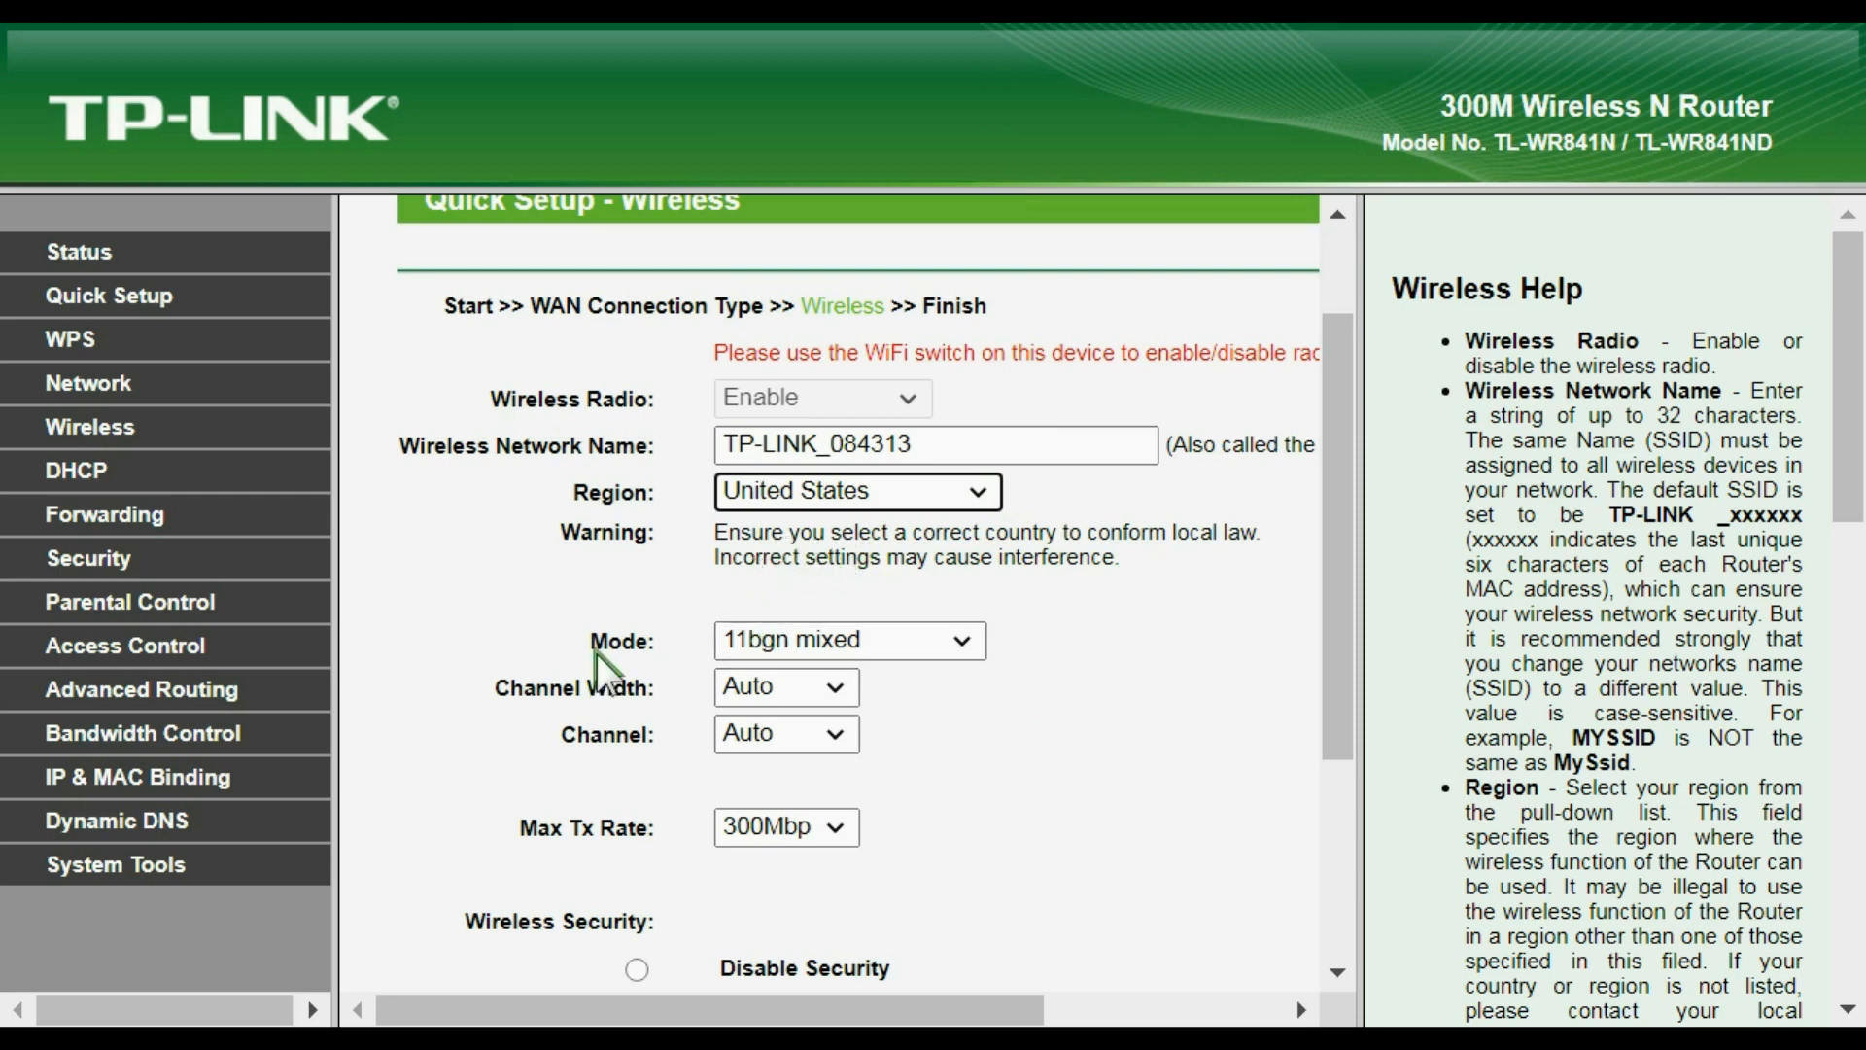
click(962, 649)
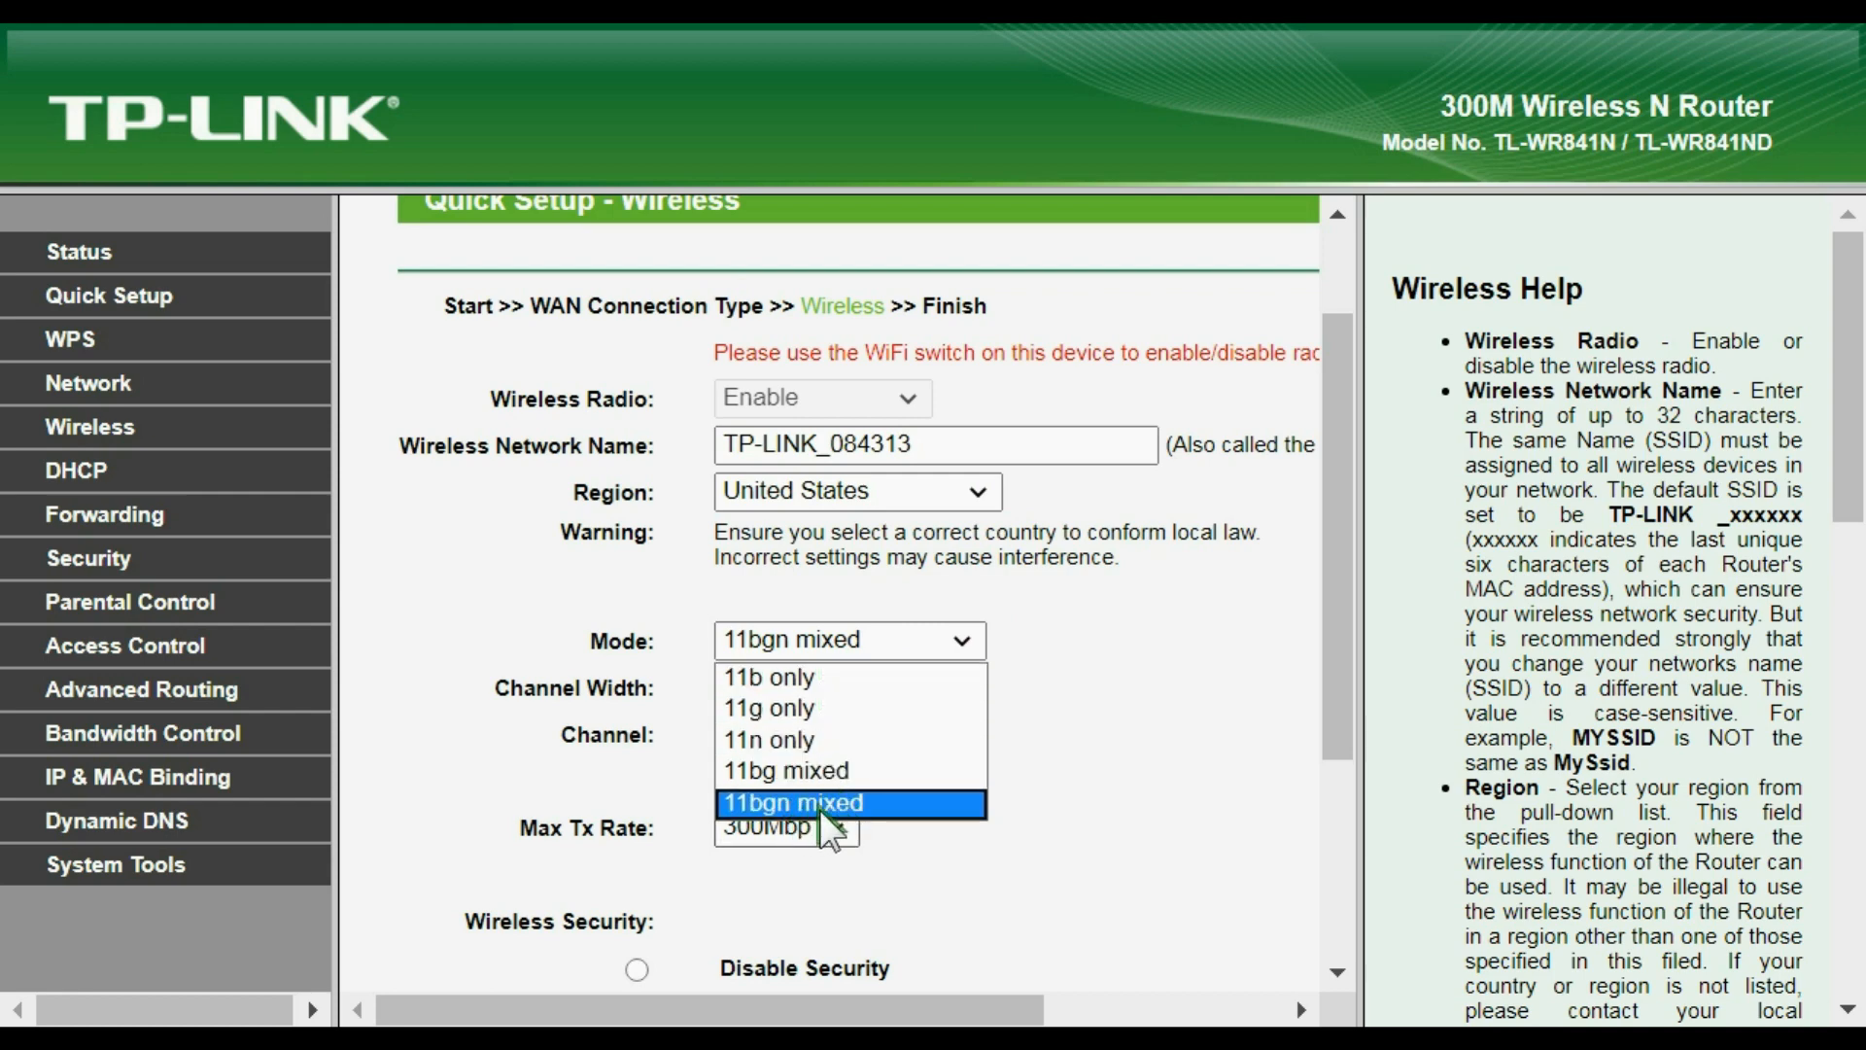
click(1108, 660)
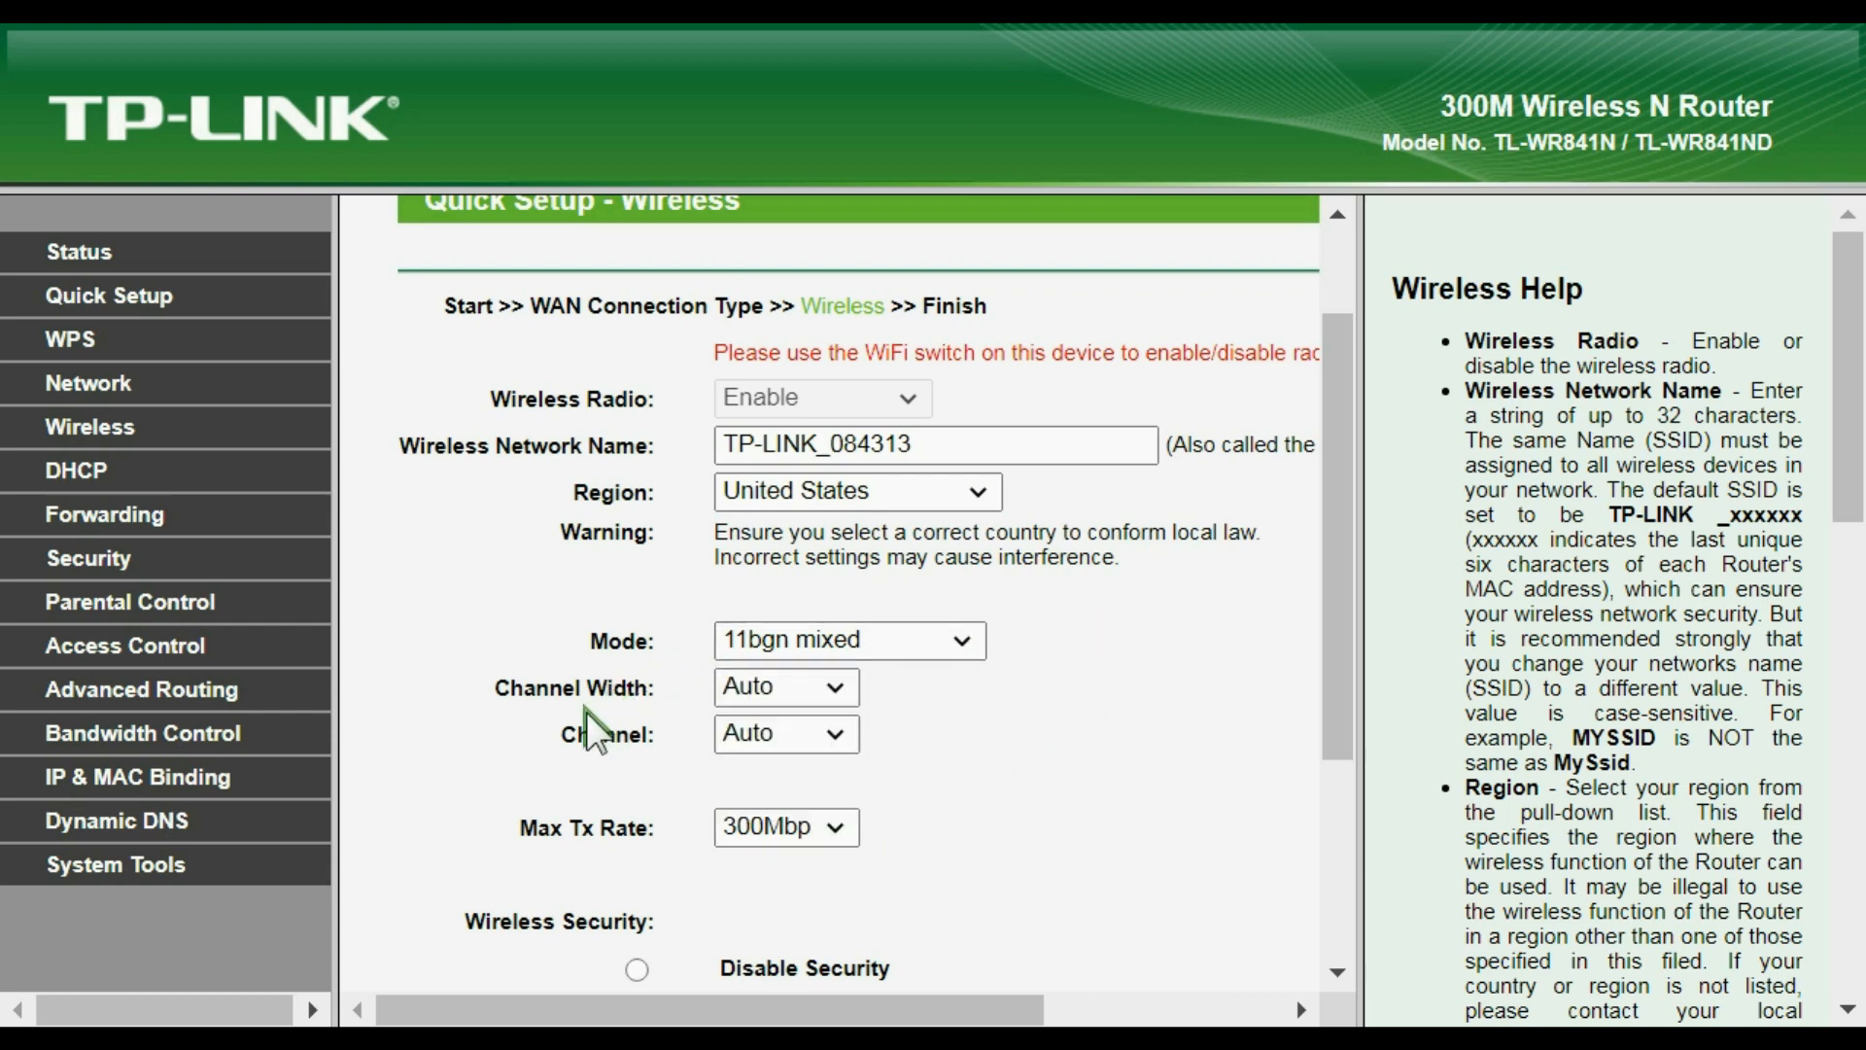
click(839, 690)
click(997, 714)
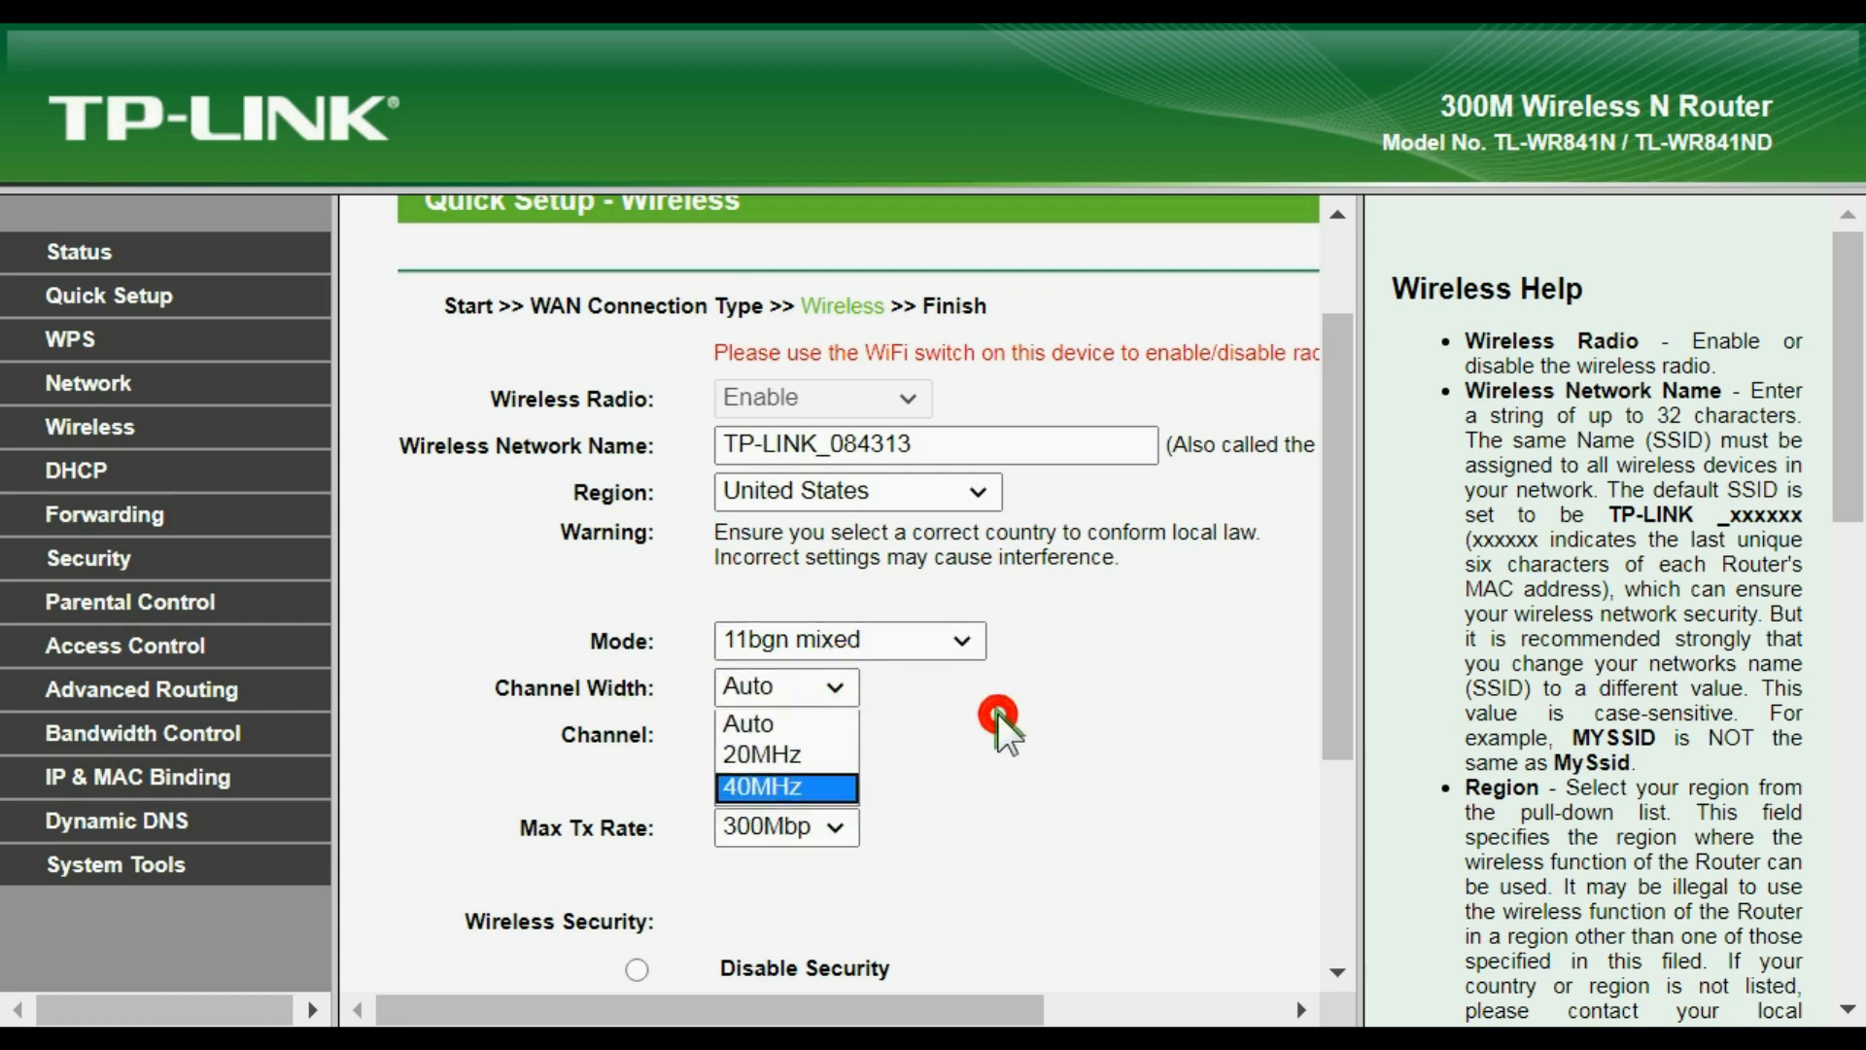
click(836, 743)
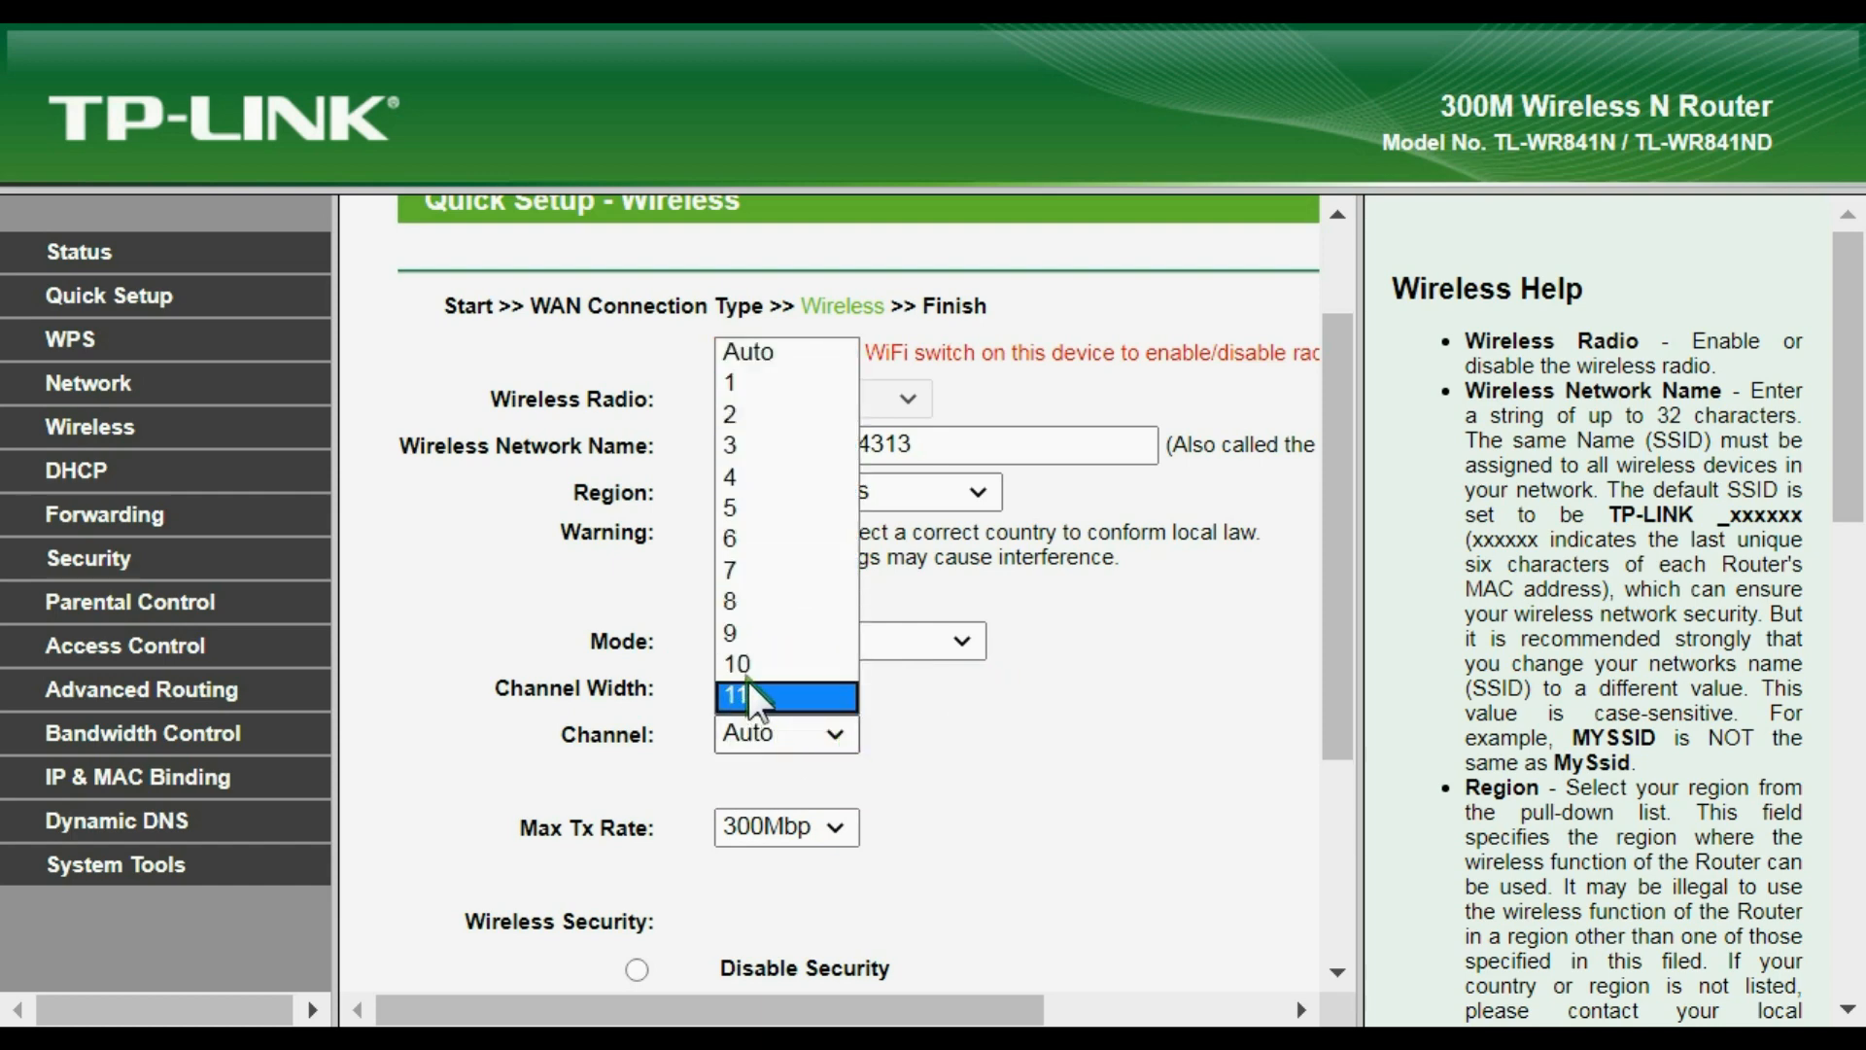
click(983, 800)
scroll(984, 800, down, 4)
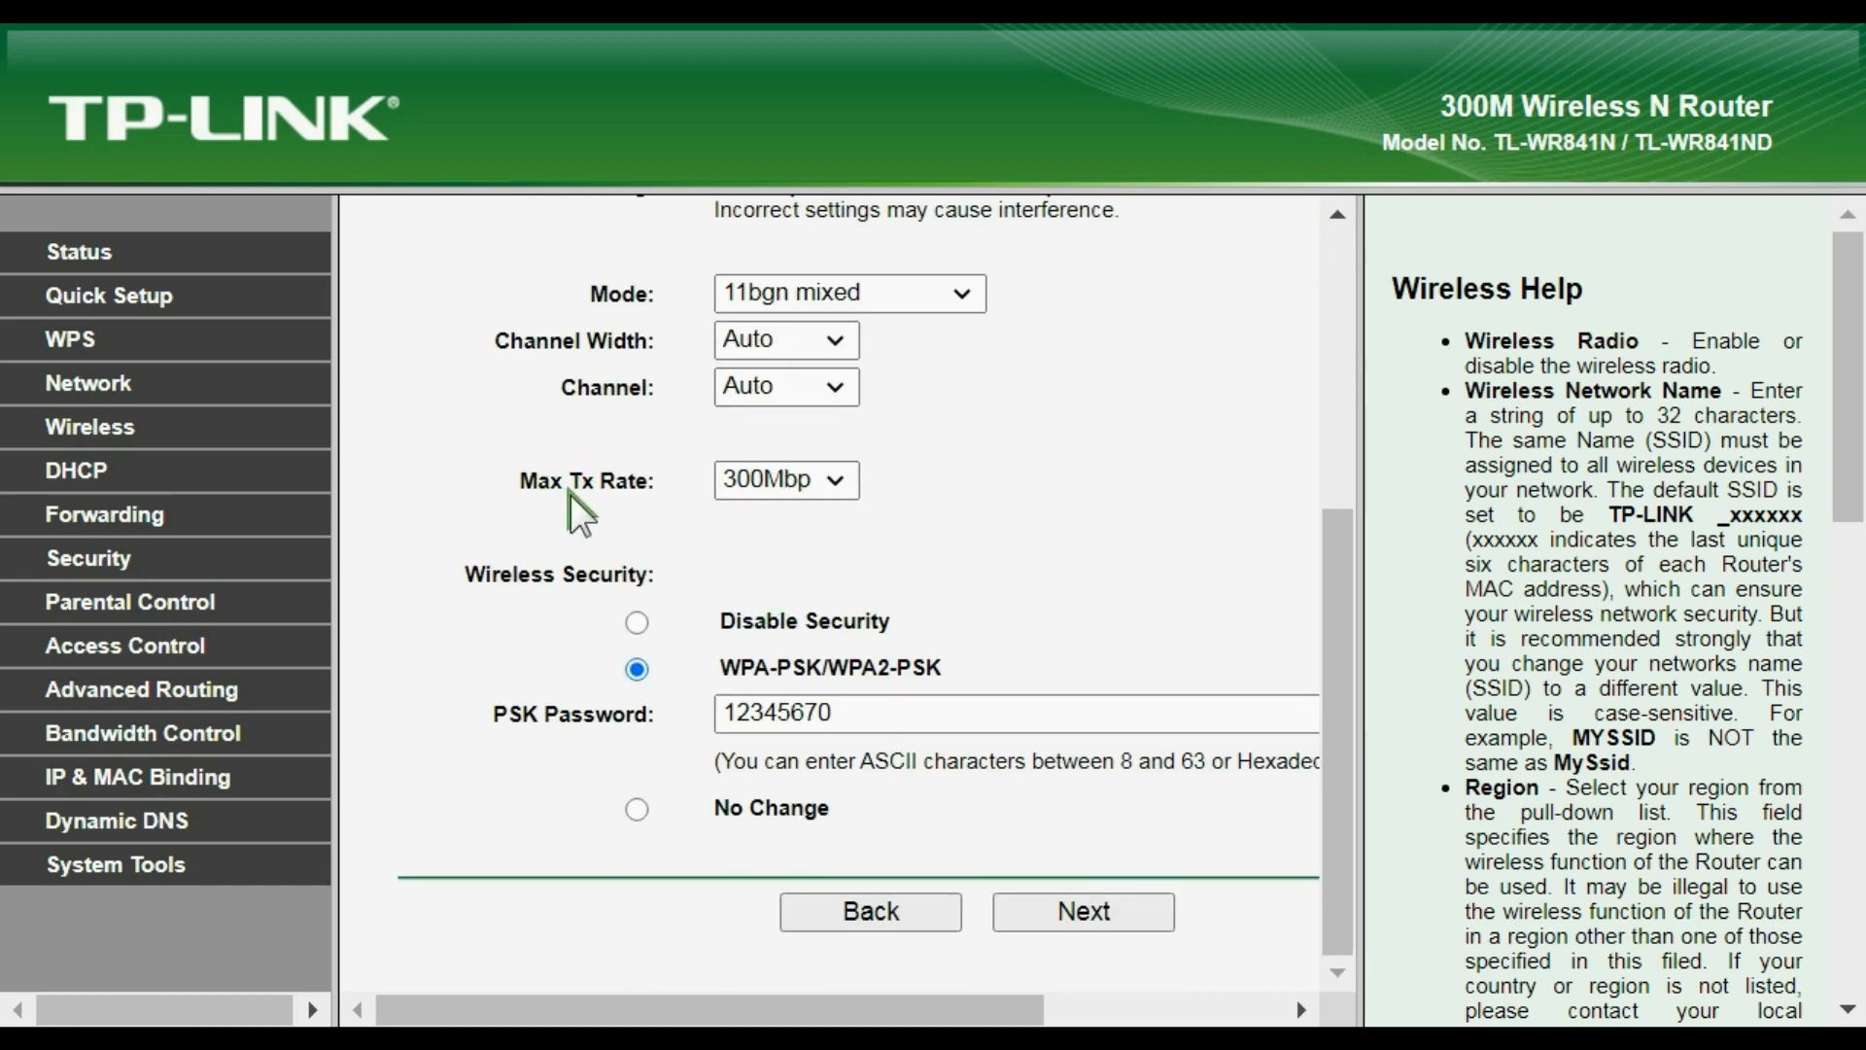
click(834, 479)
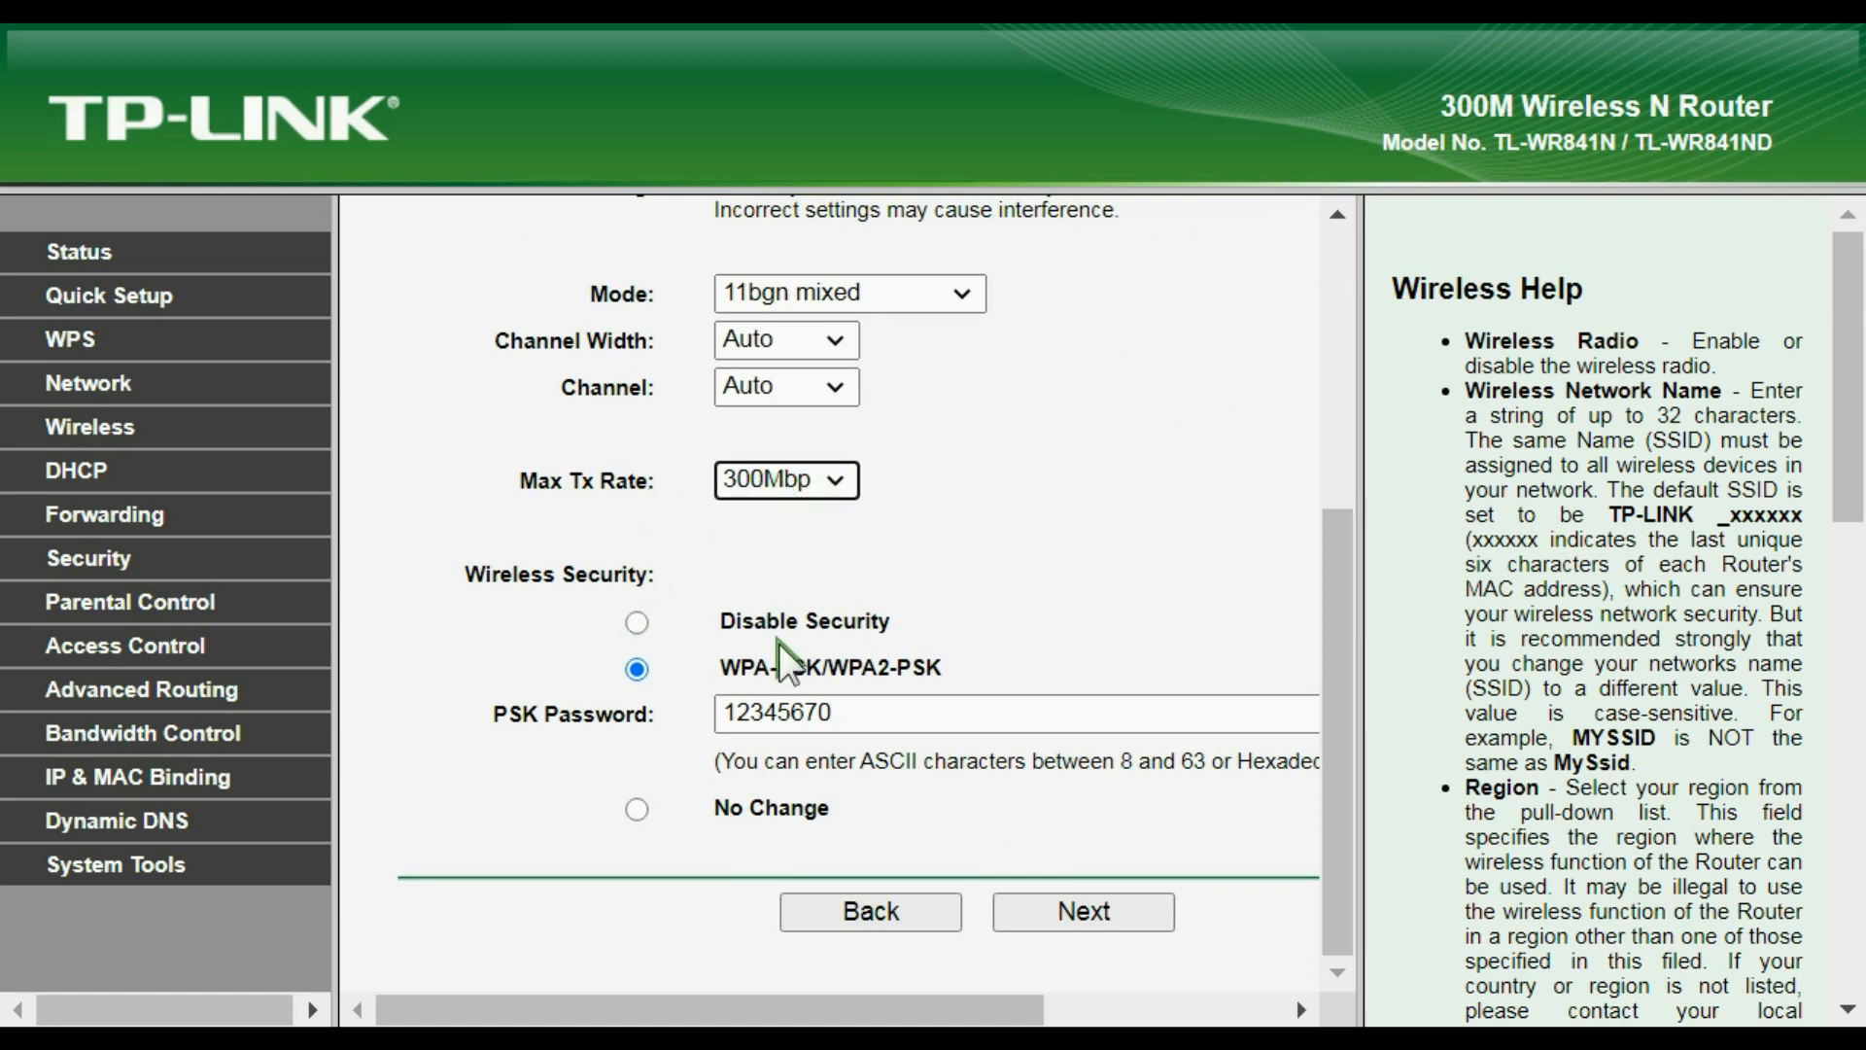
Step: Switch the wireless security to Disable Security and back to WPA-PSK/WPA2-PSK
drag(860, 713, 574, 737)
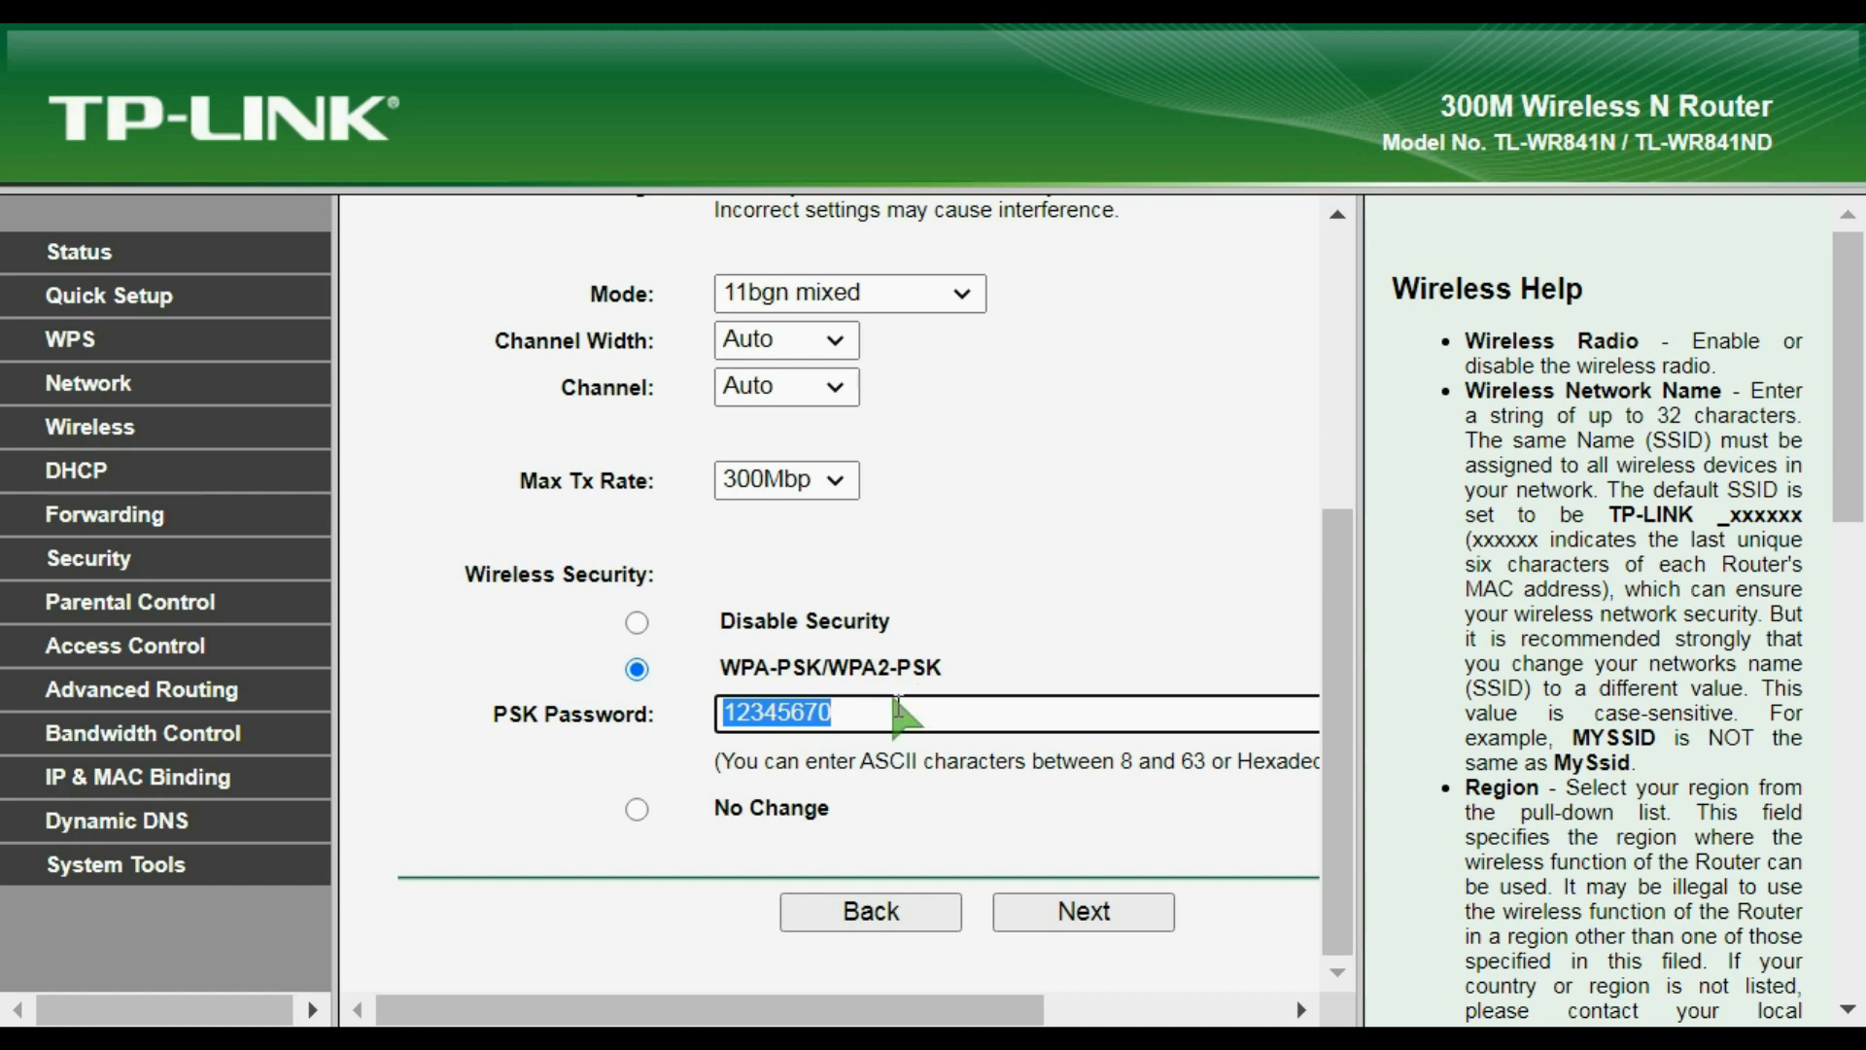
click(638, 622)
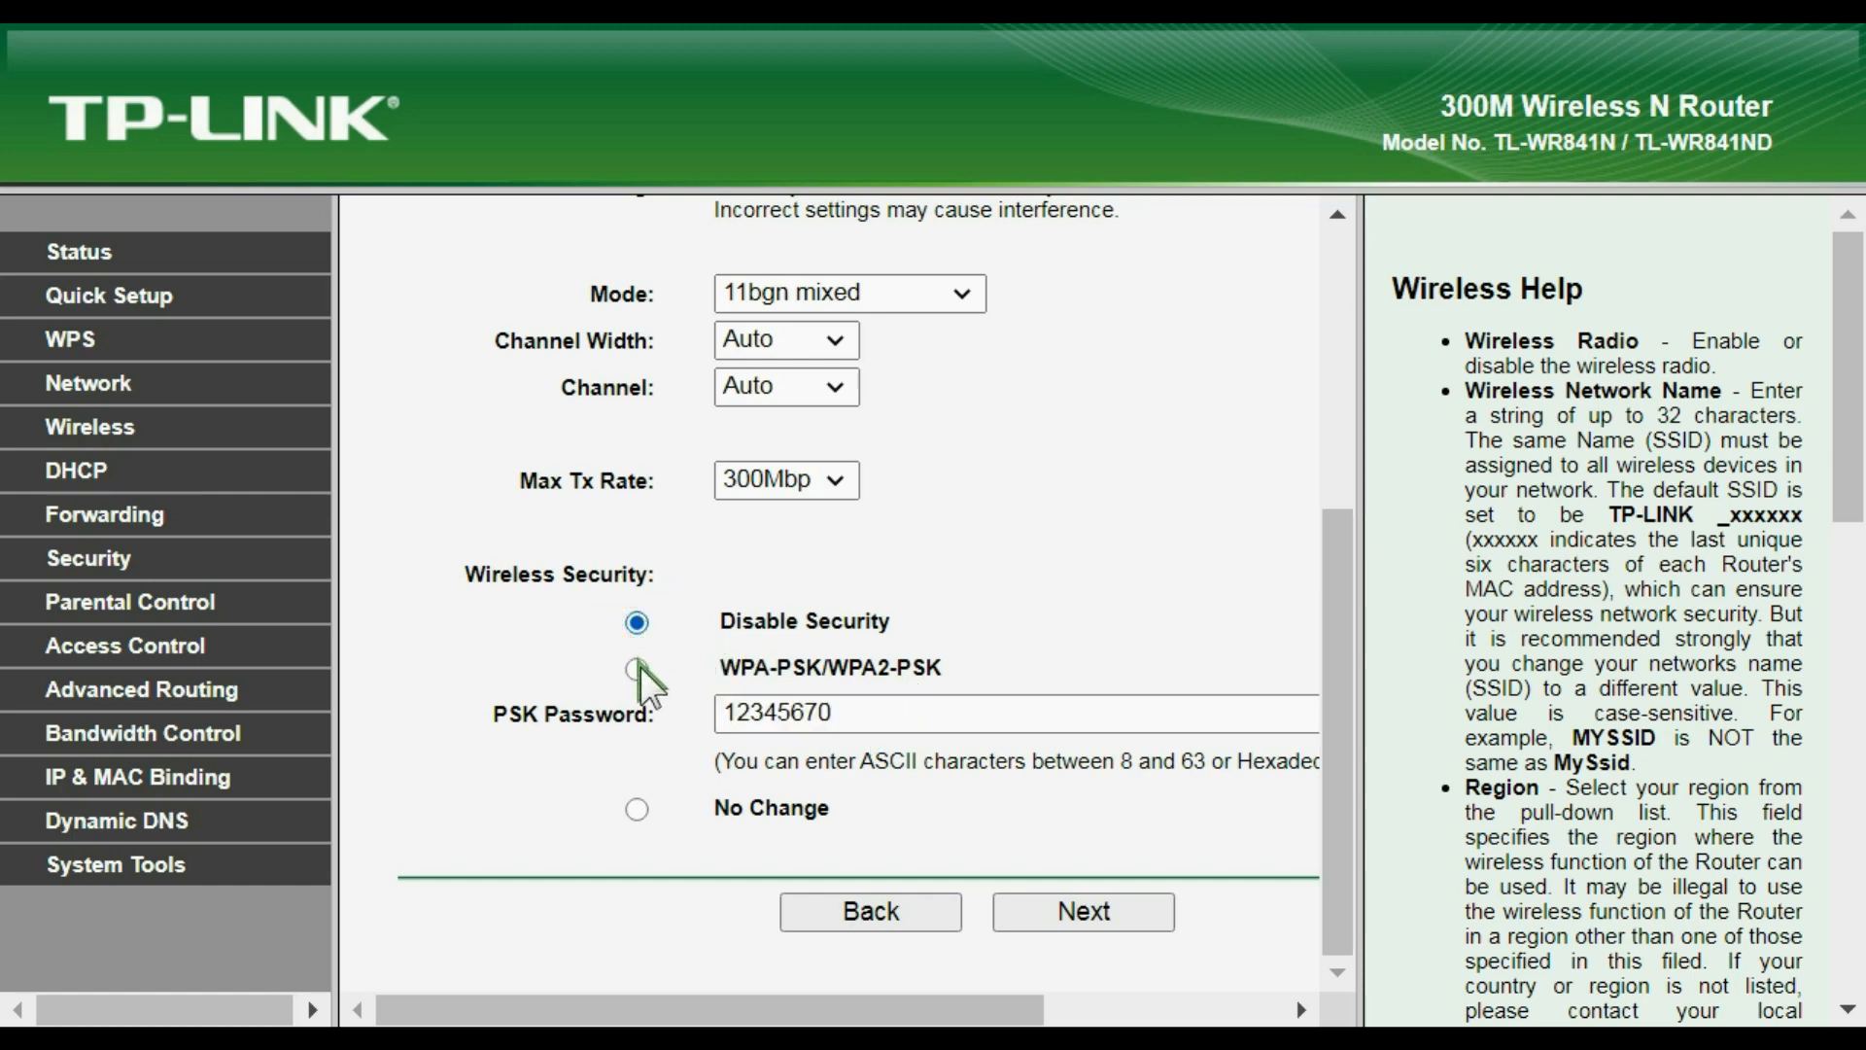
click(637, 669)
Step: Review the wireless network name, accept the wireless settings as they are and finish the Quick Setup wizard
scroll(818, 648, up, 4)
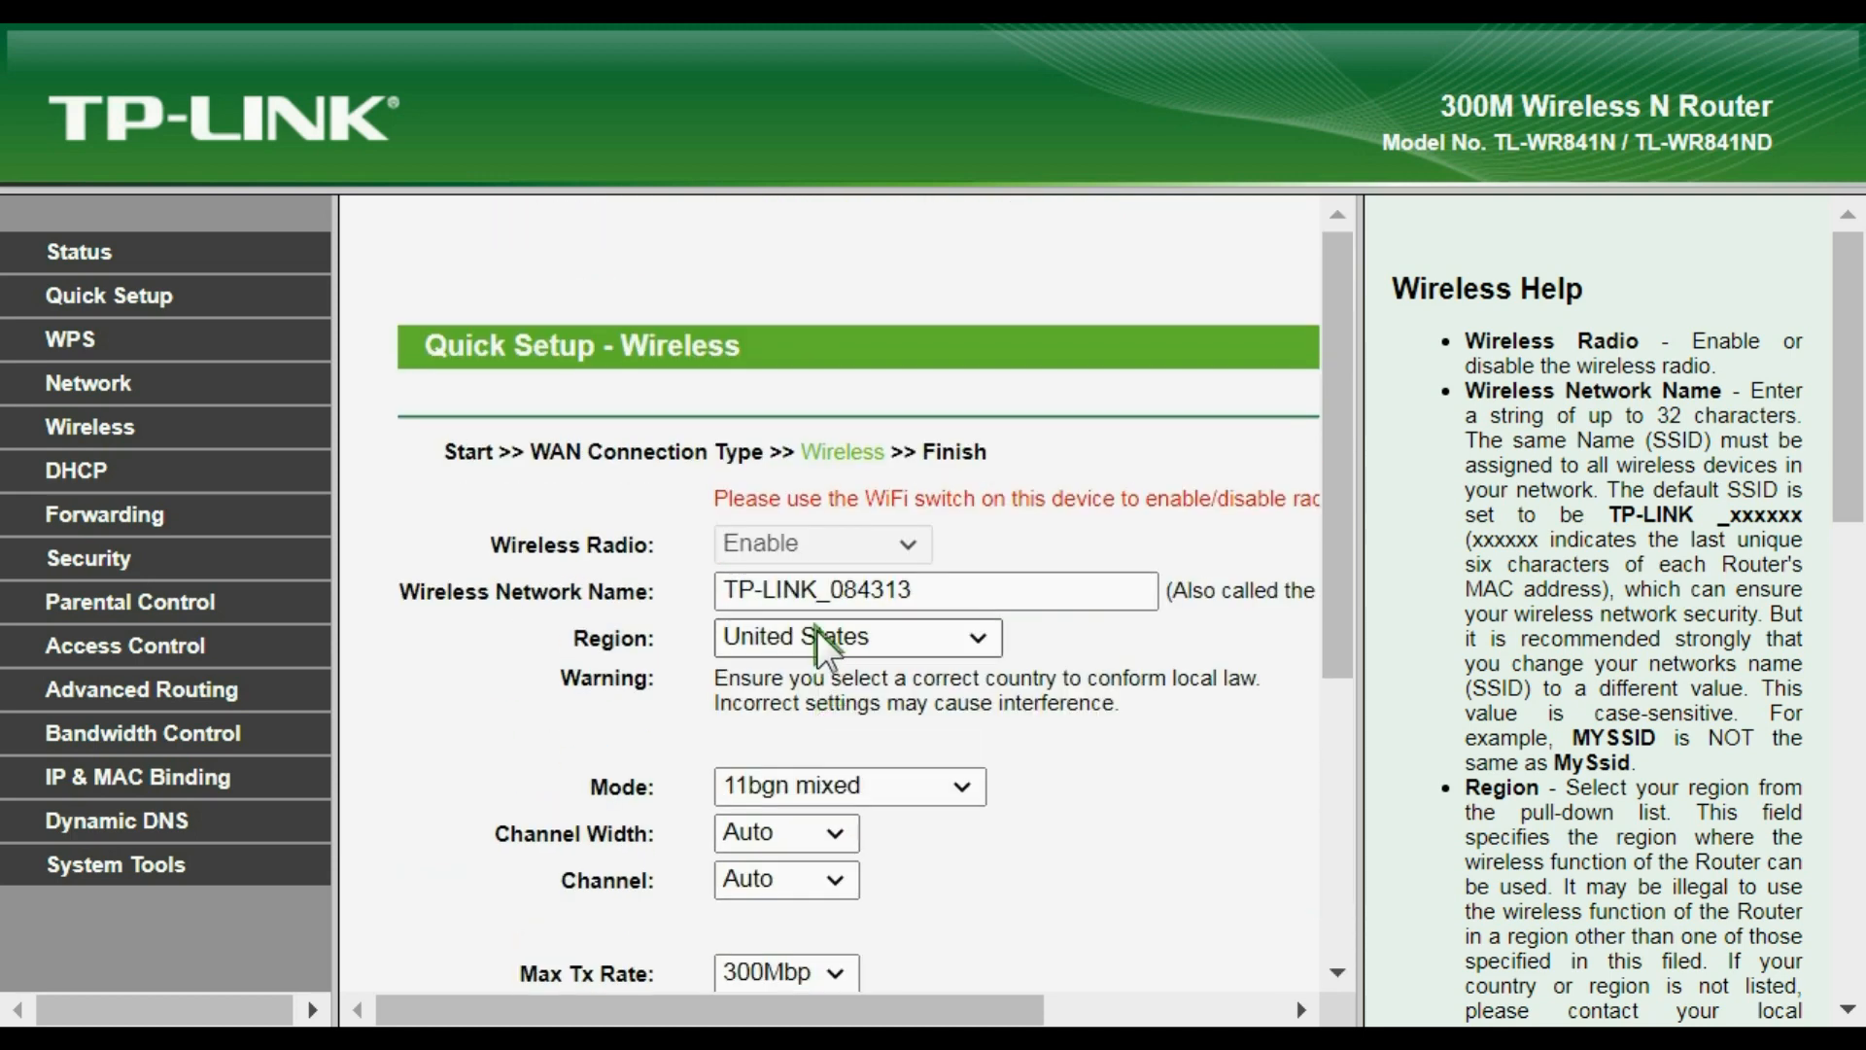
scroll(816, 630, down, 1)
drag(953, 445, 661, 424)
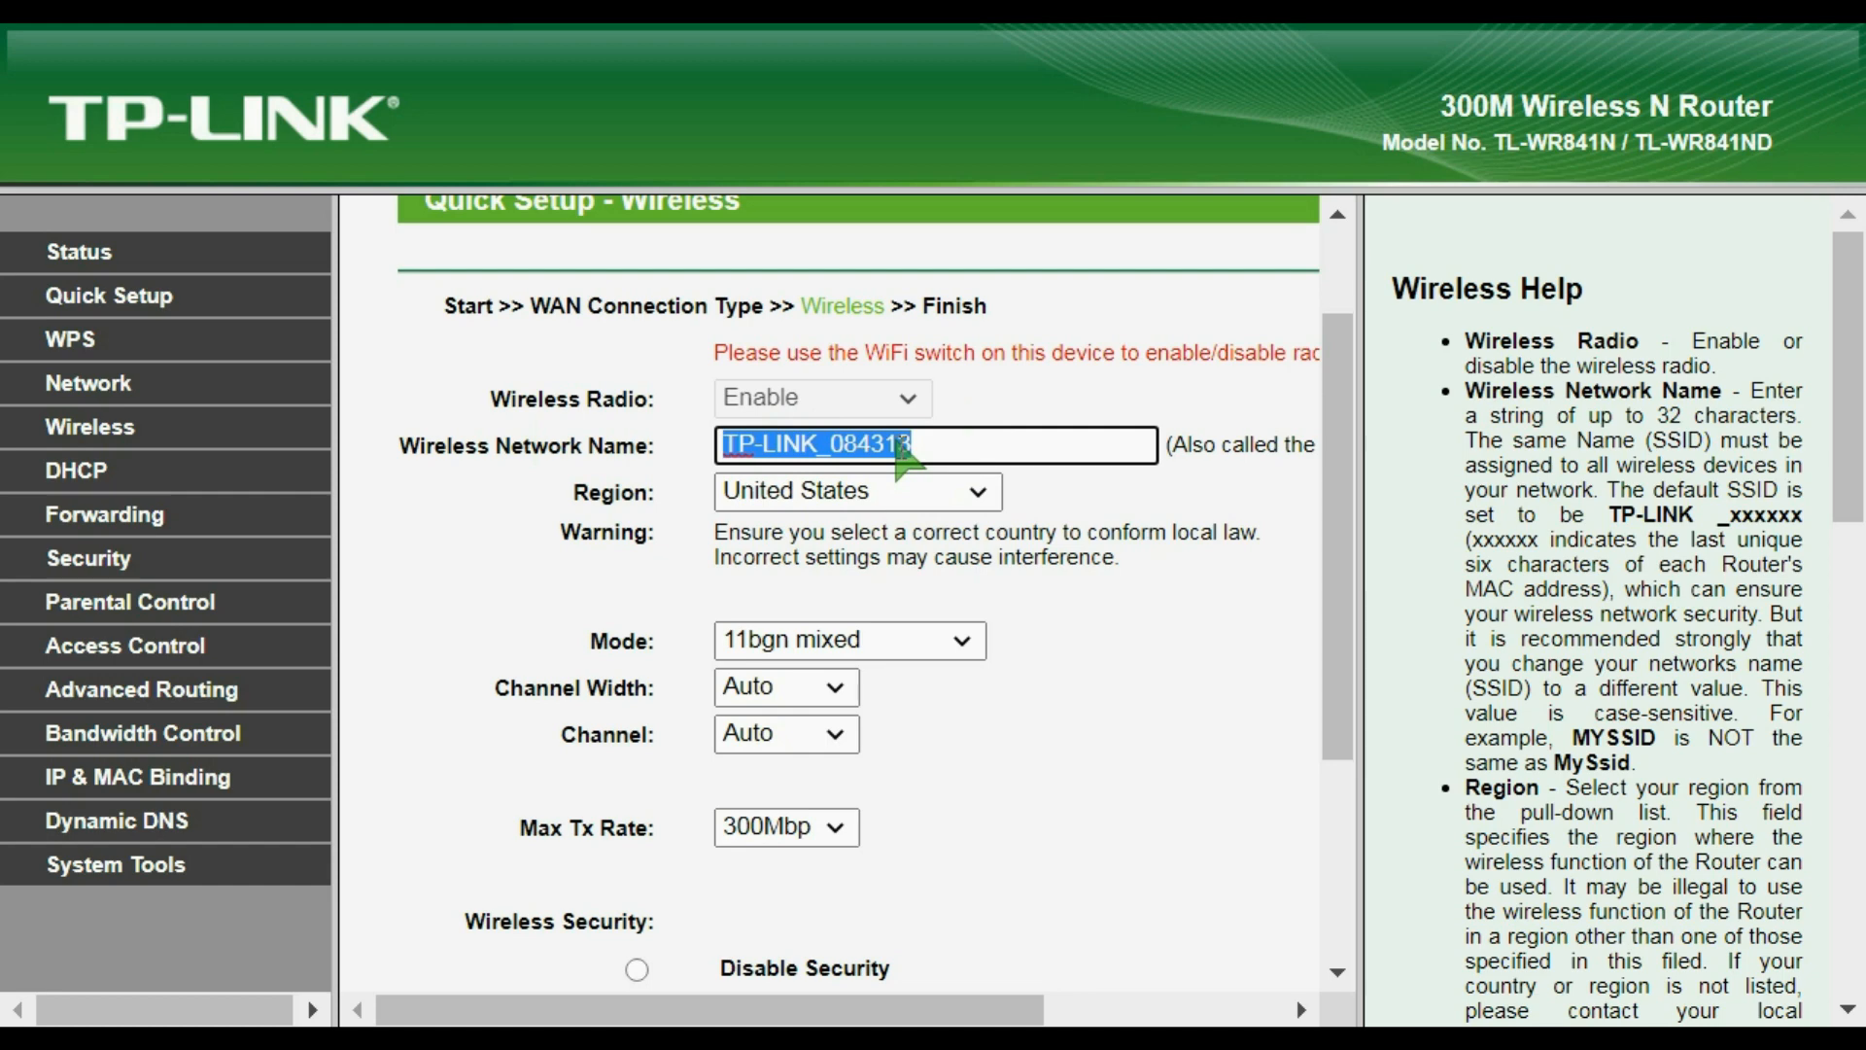
scroll(1064, 871, down, 3)
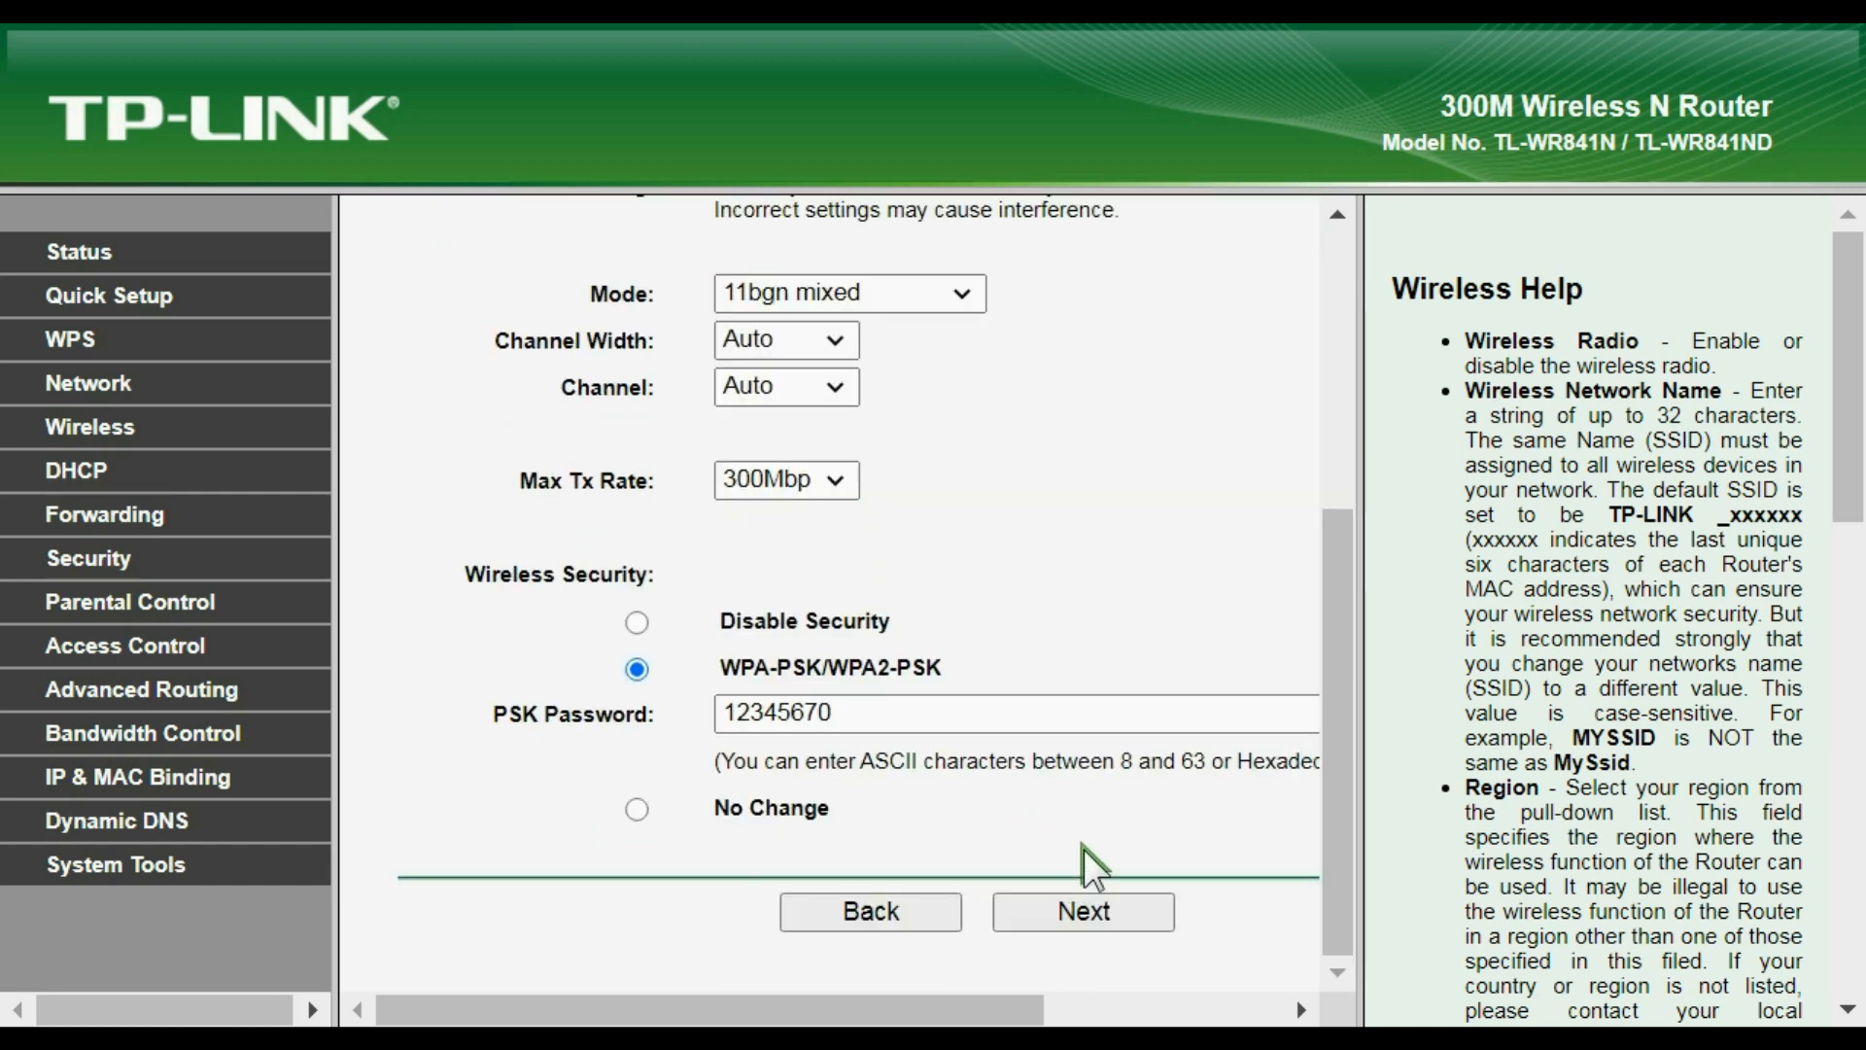
click(1087, 909)
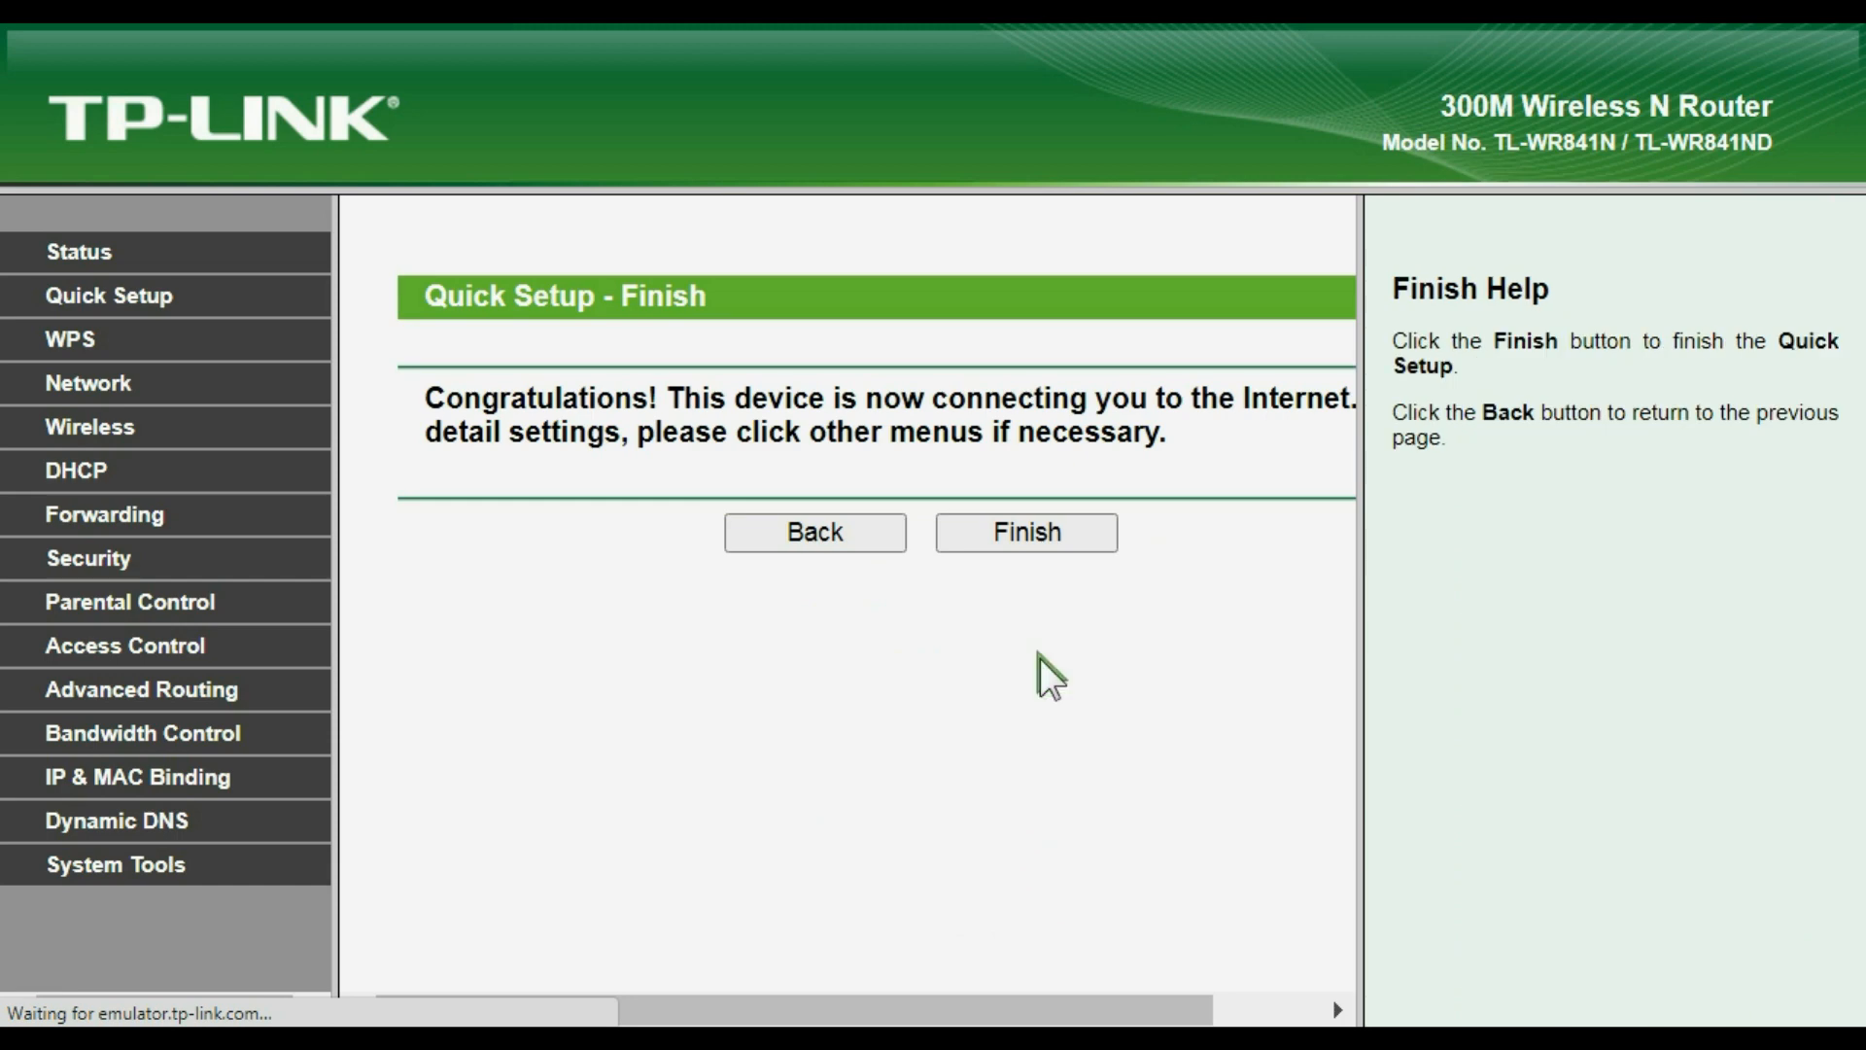
click(1028, 532)
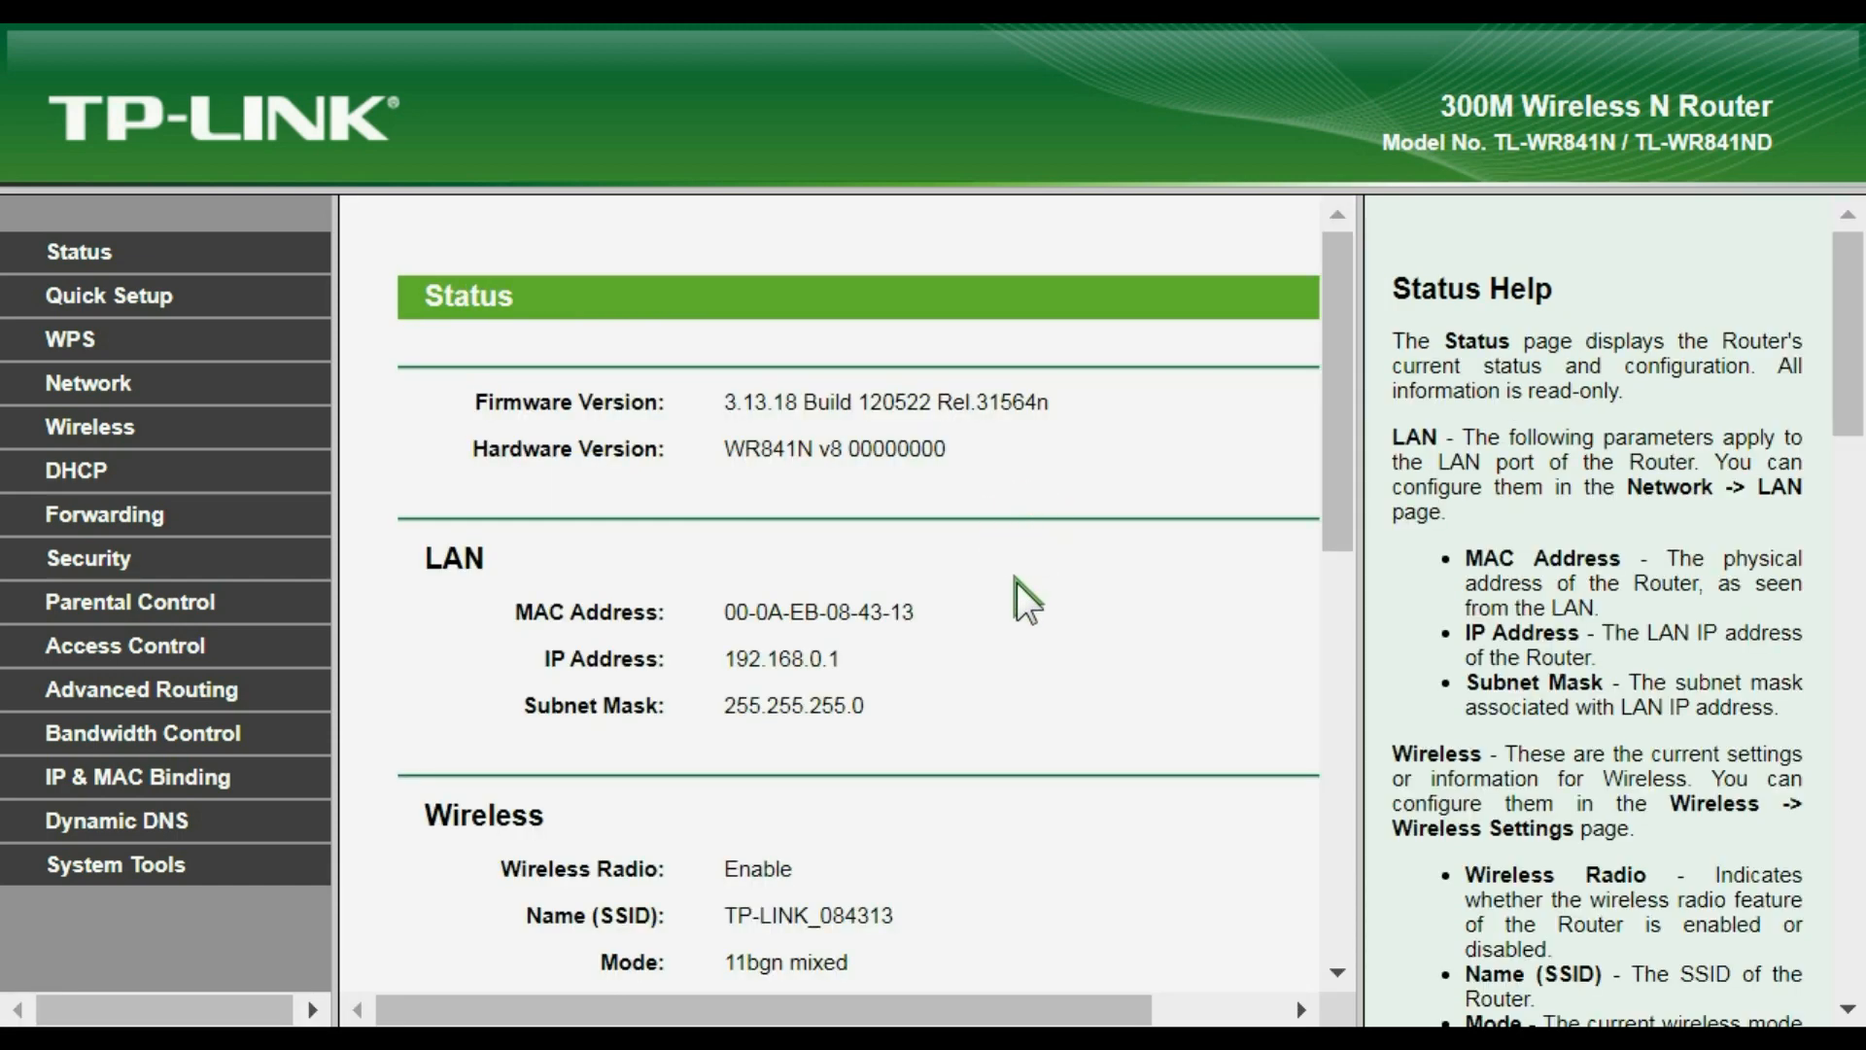
Step: Check the wireless and WAN details on the Status page after finishing Quick Setup
scroll(721, 561, down, 8)
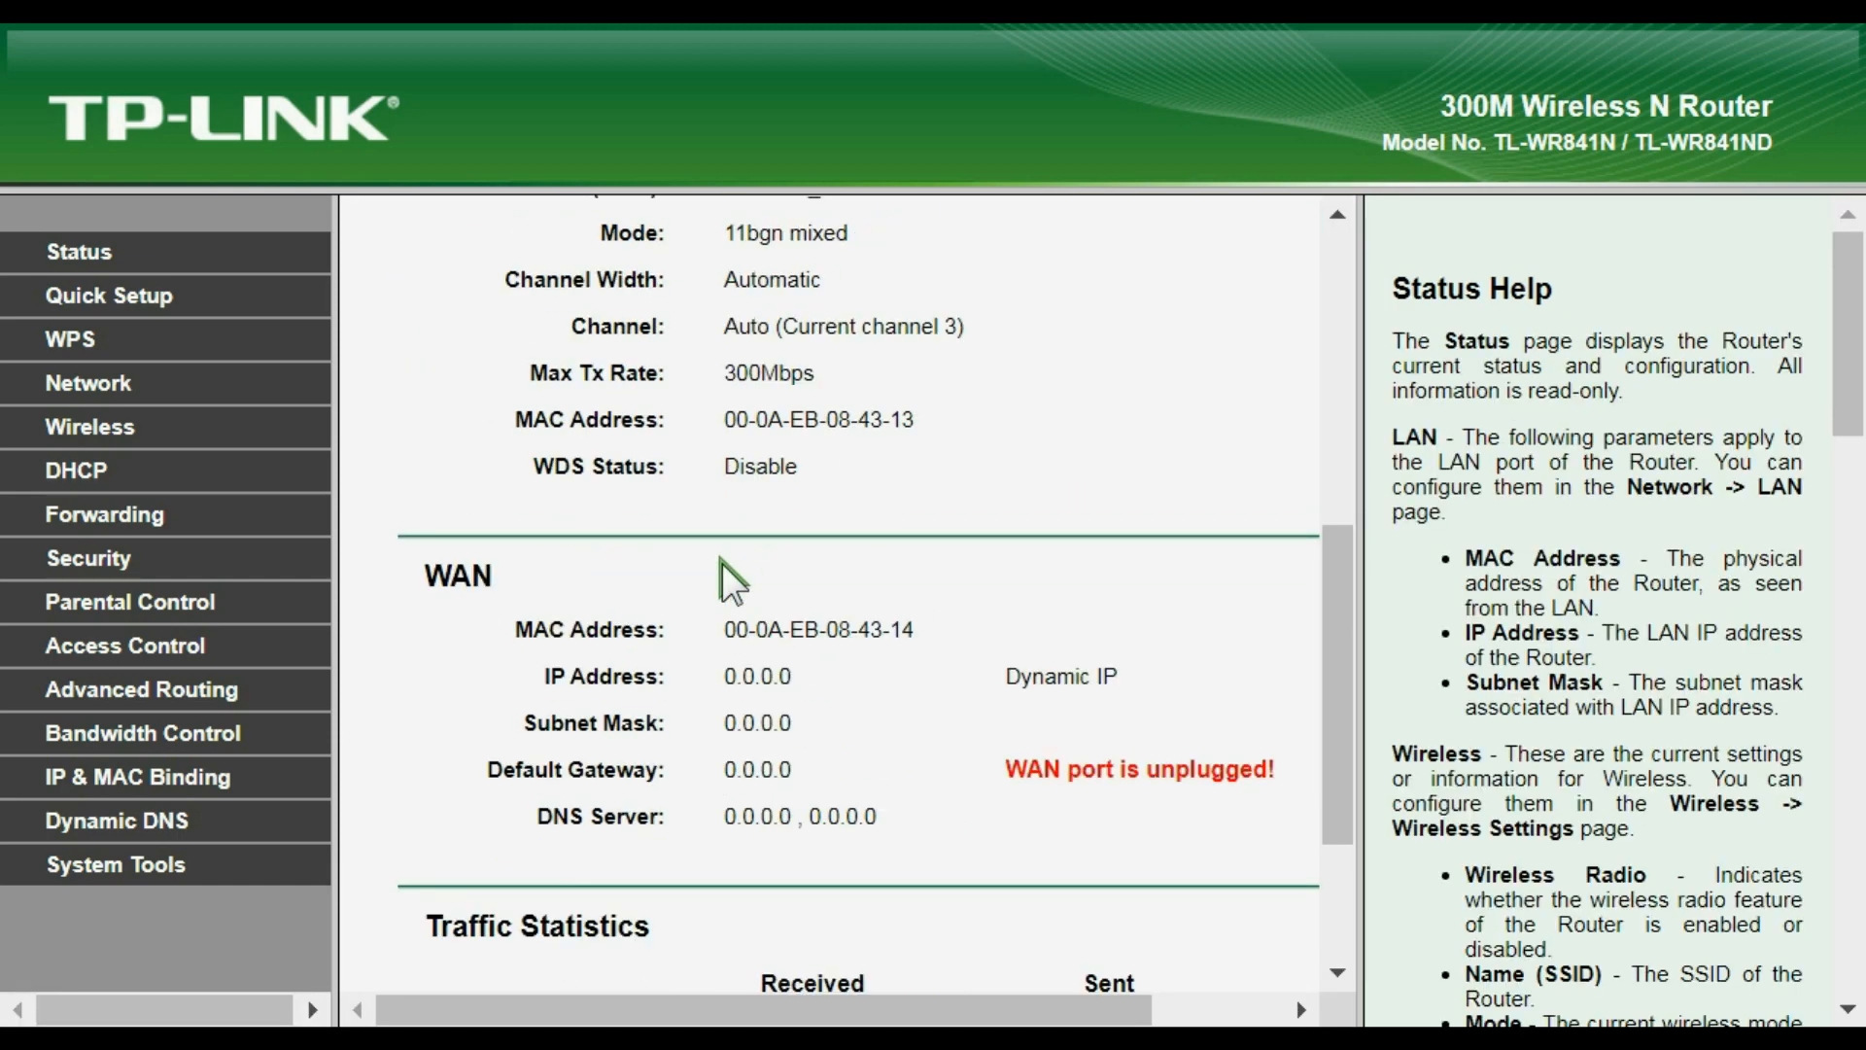
scroll(721, 563, up, 5)
scroll(723, 563, up, 2)
scroll(724, 563, down, 4)
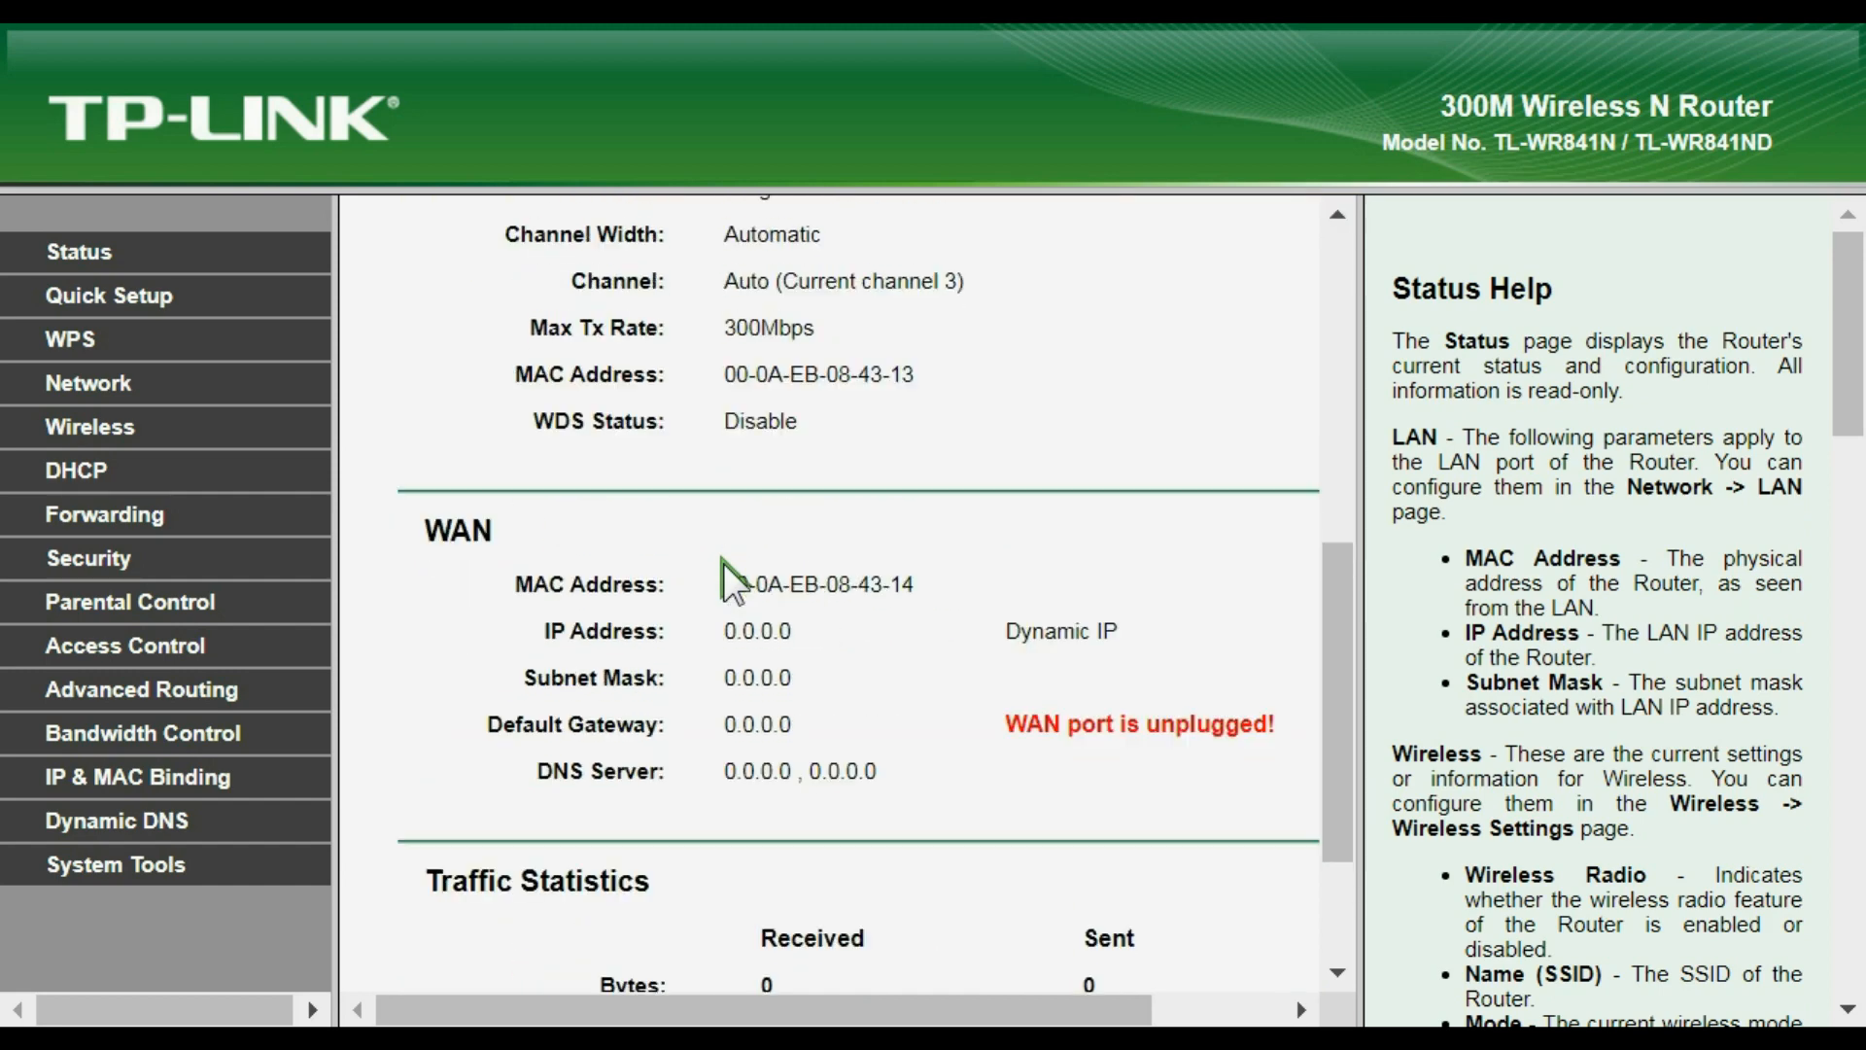
scroll(723, 563, up, 6)
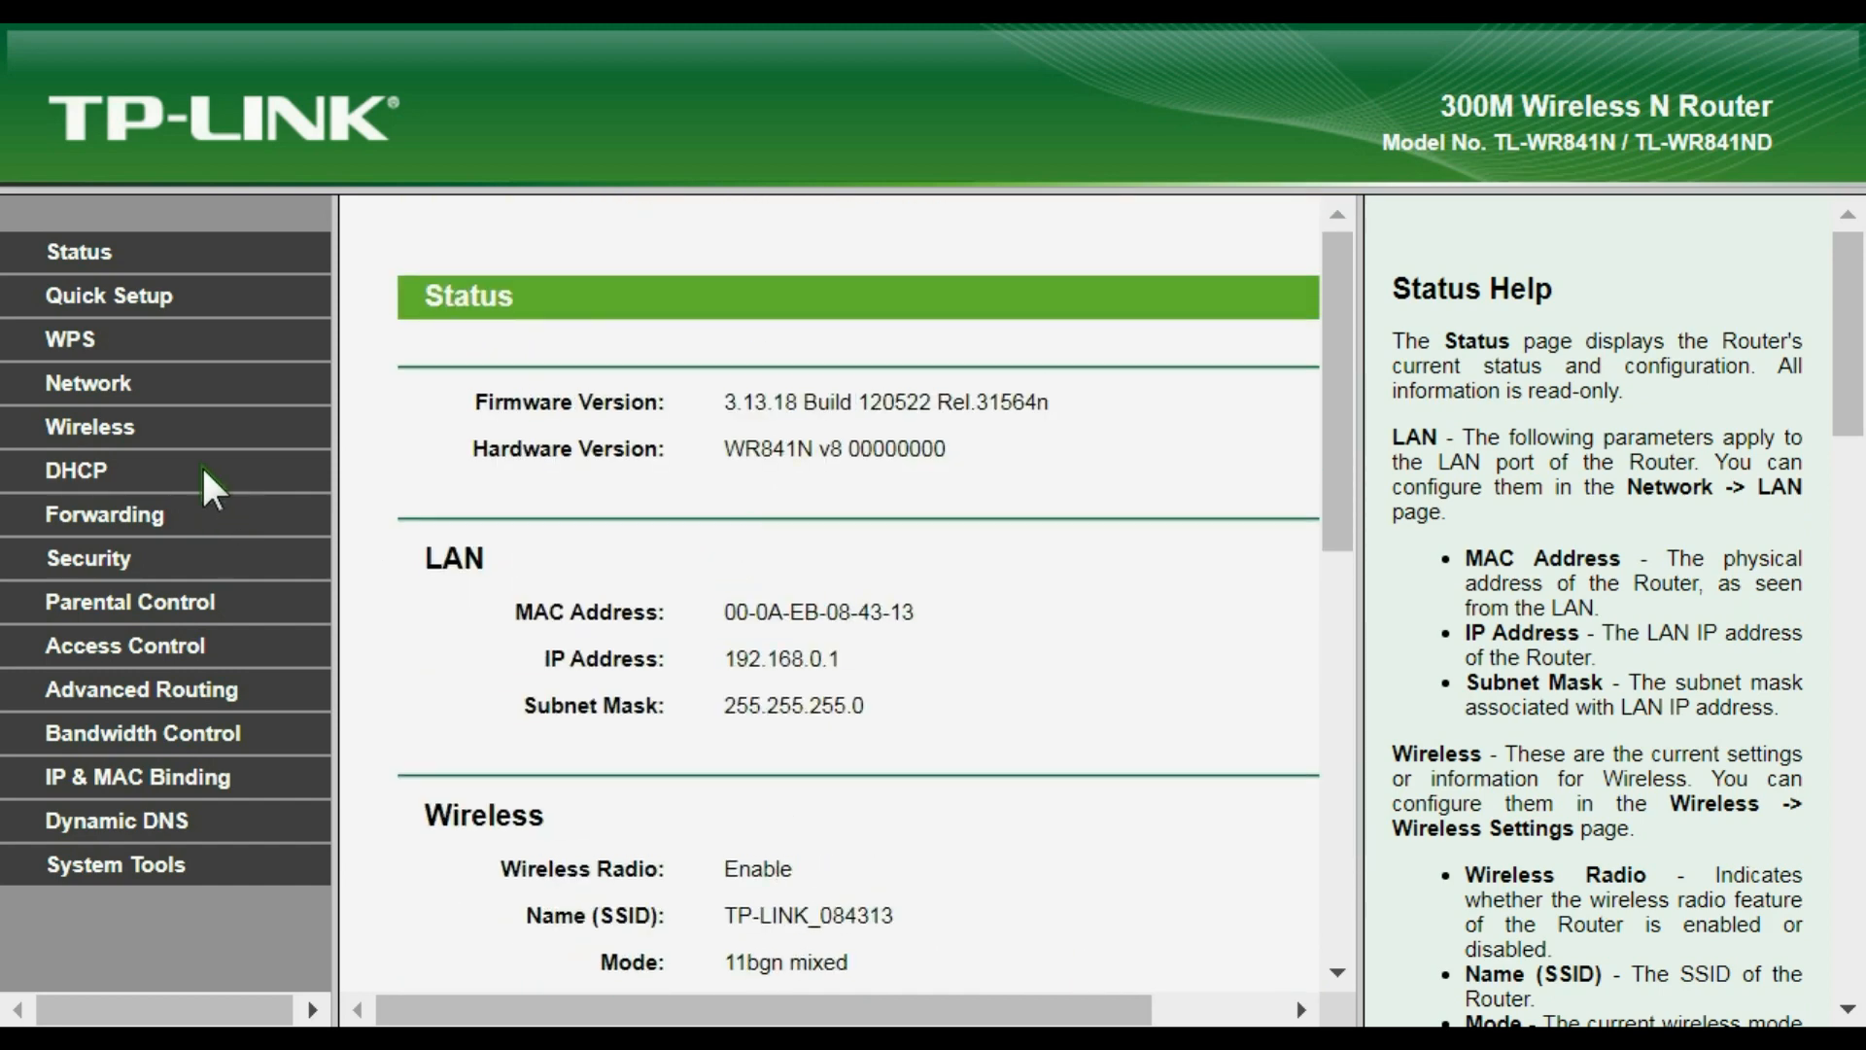
Step: Open the Network WAN settings and examine the available WAN connection types
click(97, 394)
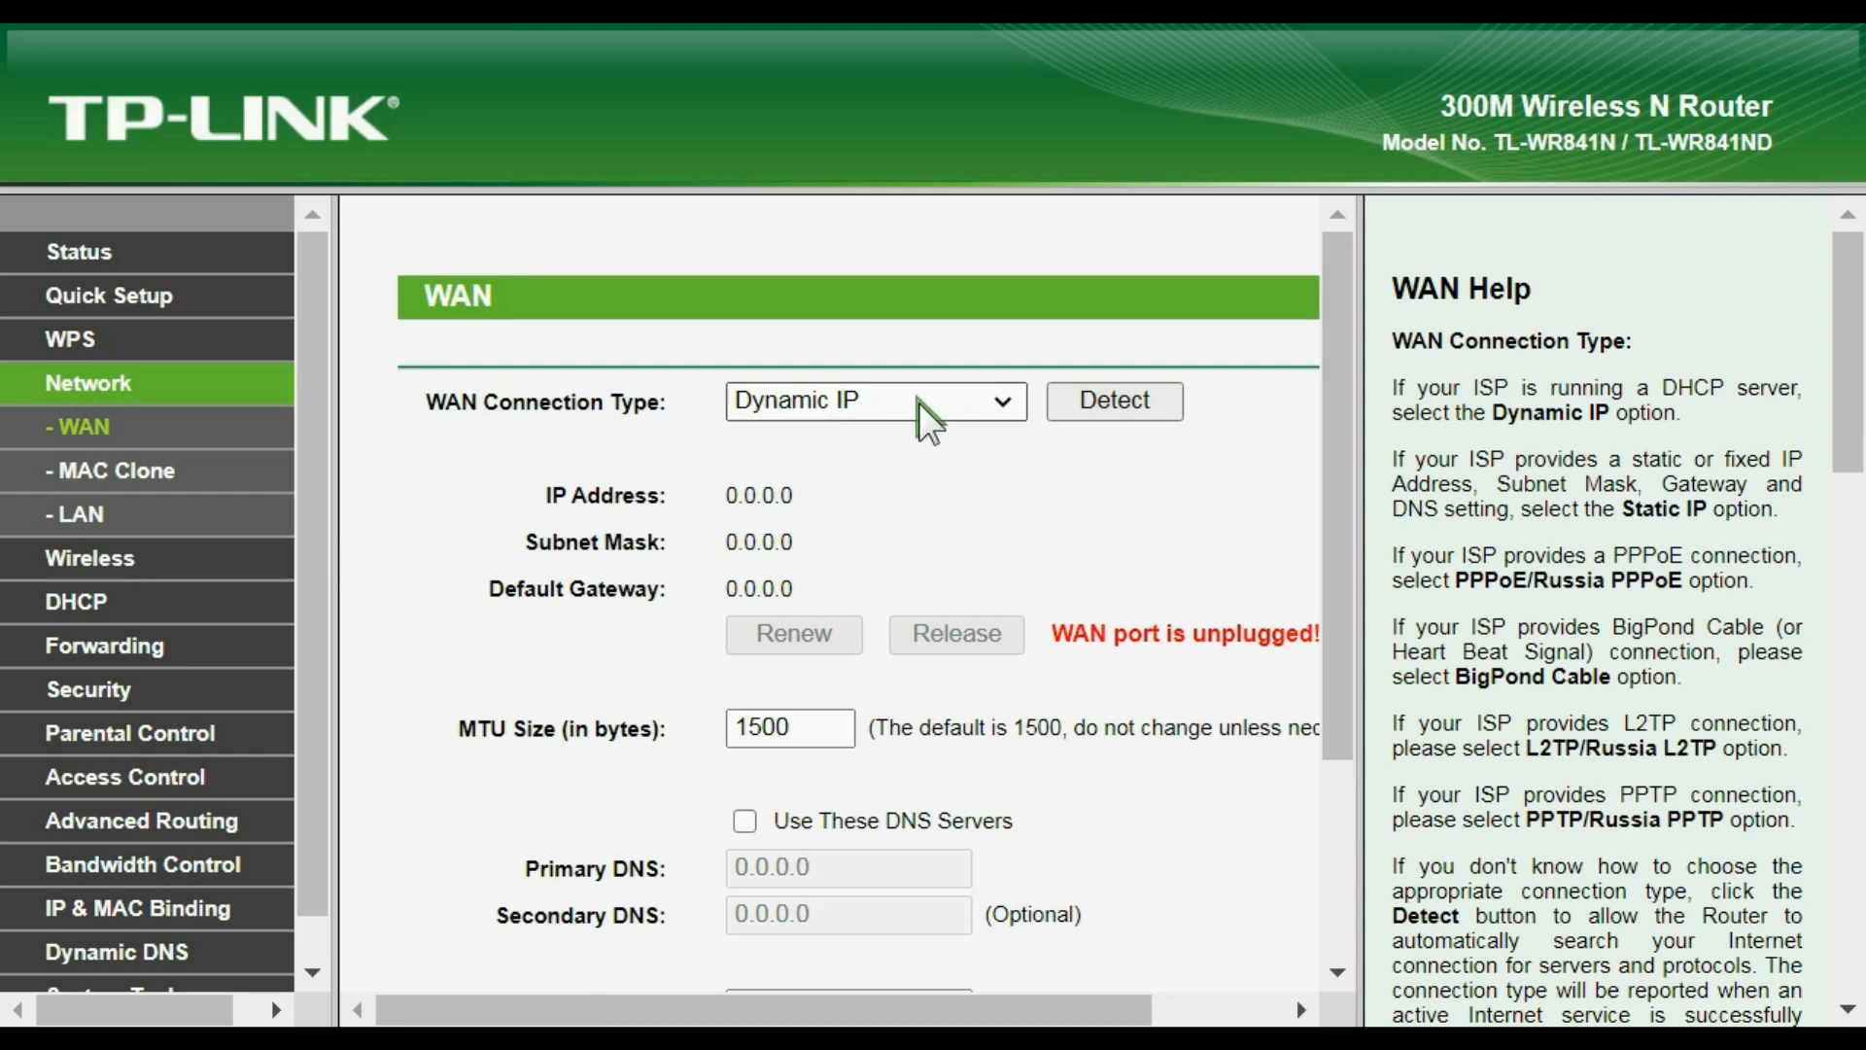
click(1010, 401)
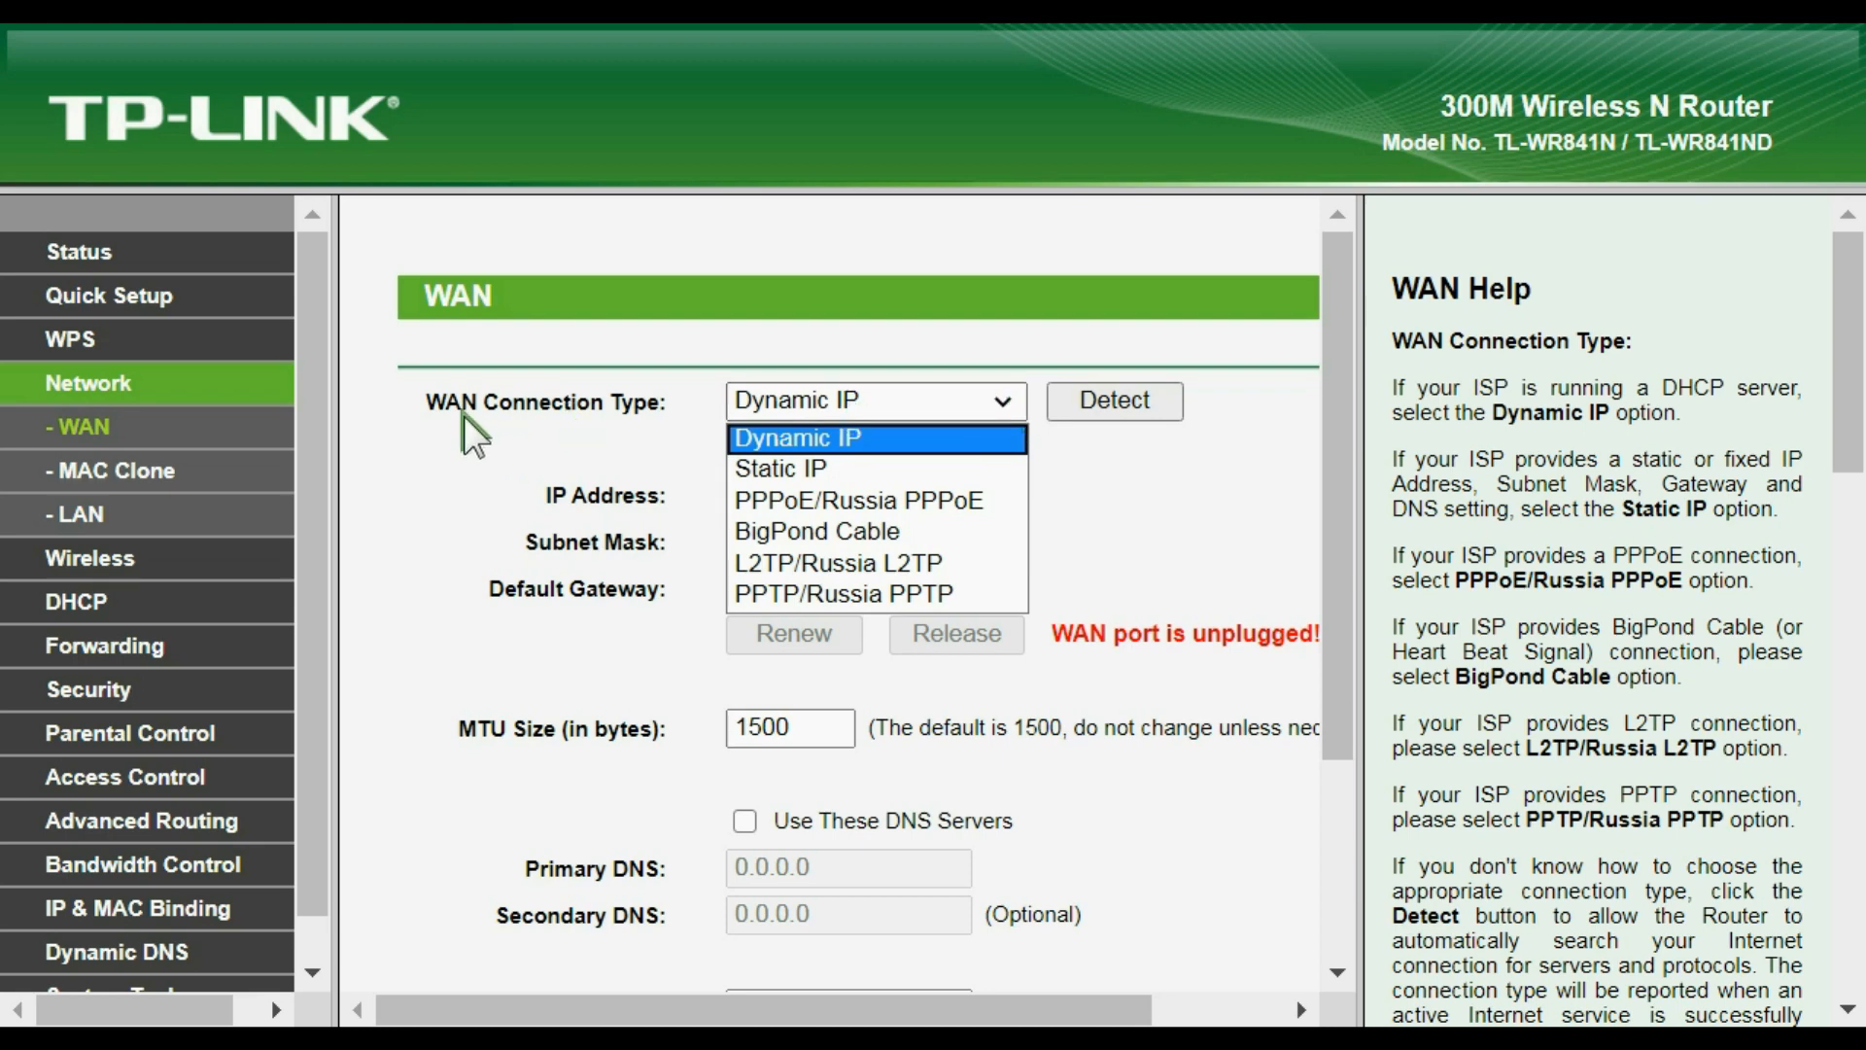
click(408, 403)
drag(425, 399, 622, 403)
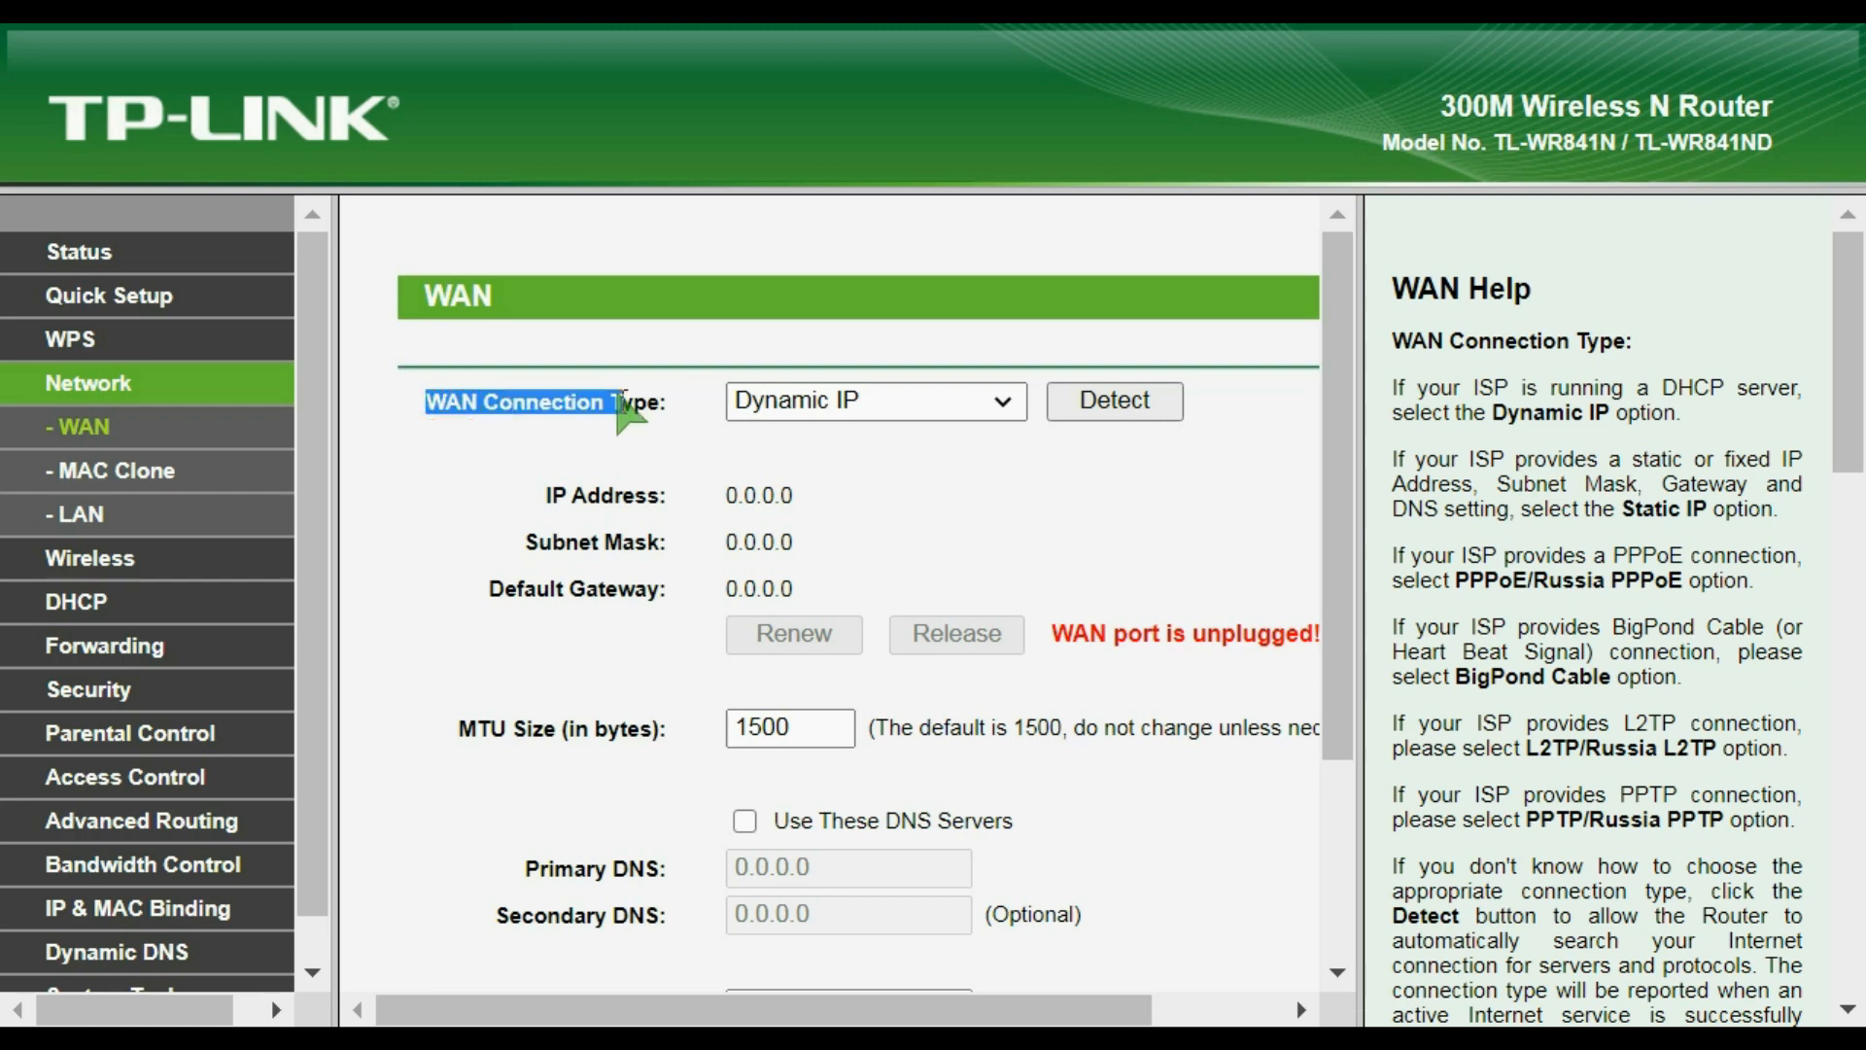
Step: Review the remaining WAN settings down to the host name, and check the LAN IP address in the Network section
scroll(627, 404, down, 3)
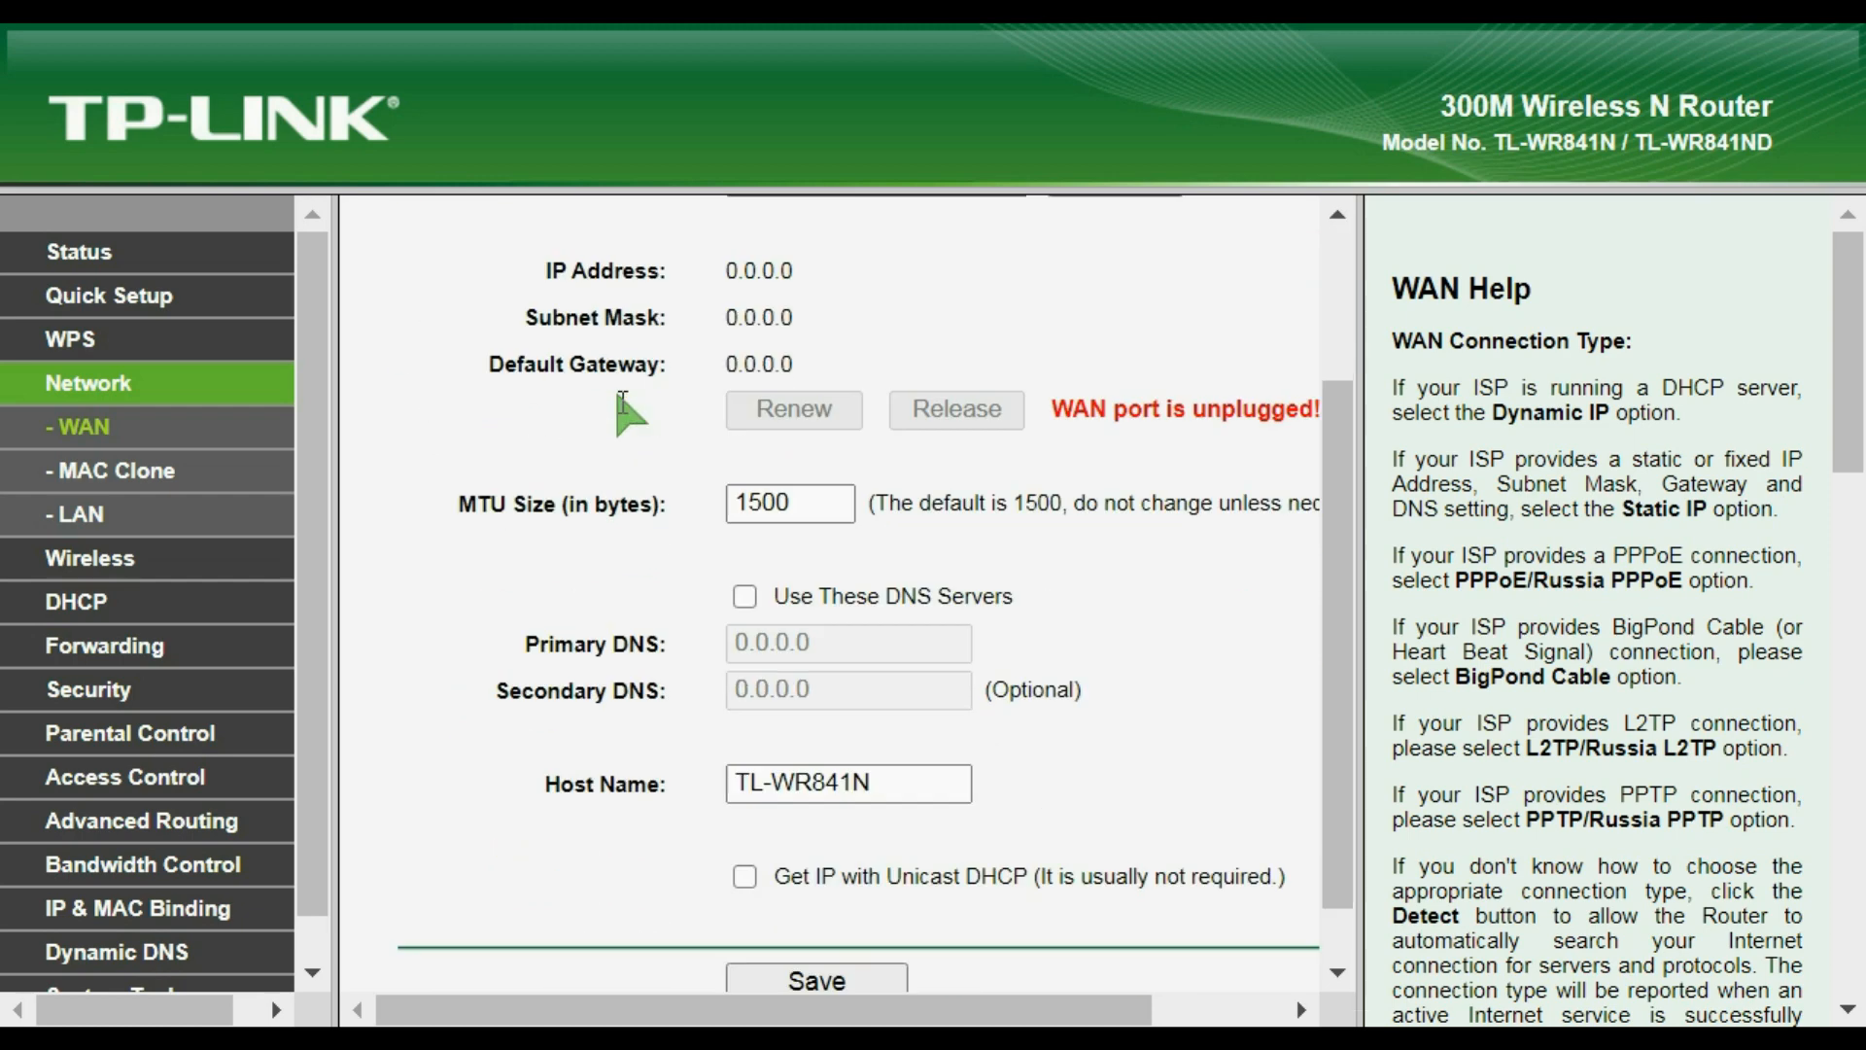
scroll(889, 544, up, 2)
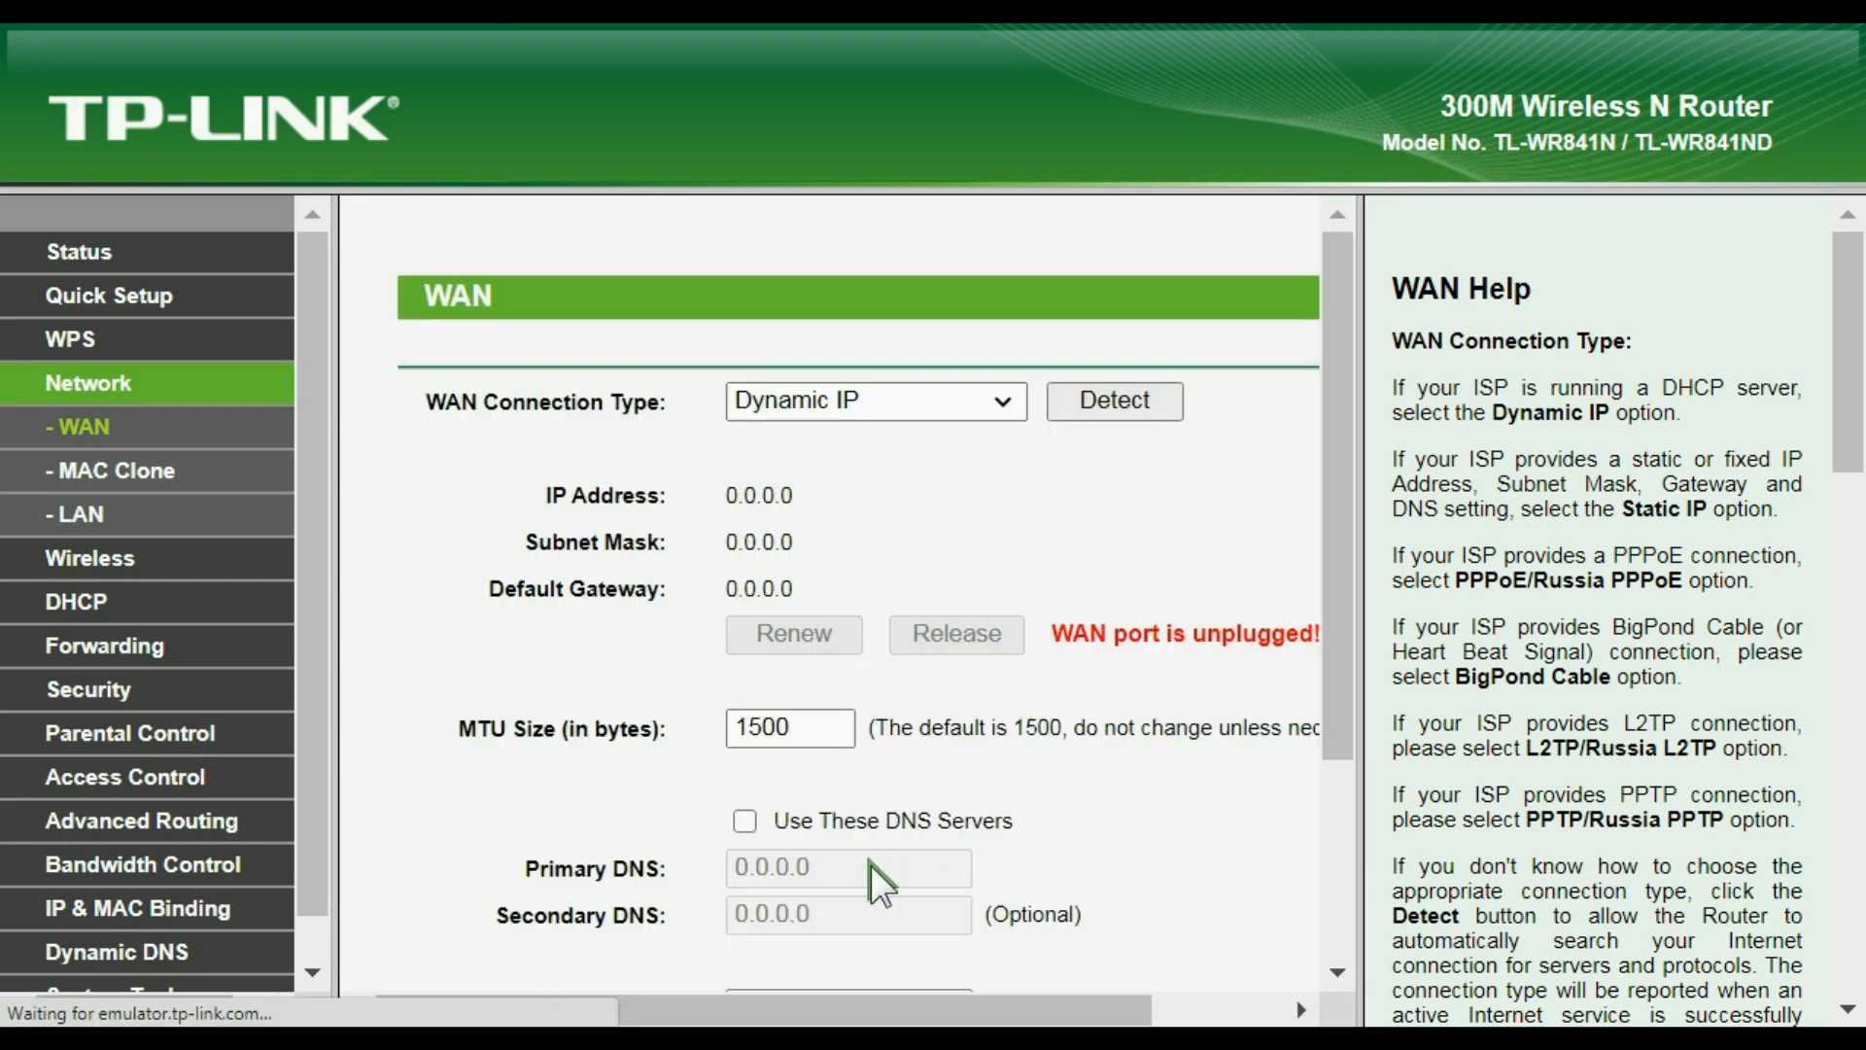
scroll(680, 627, down, 1)
scroll(678, 627, down, 1)
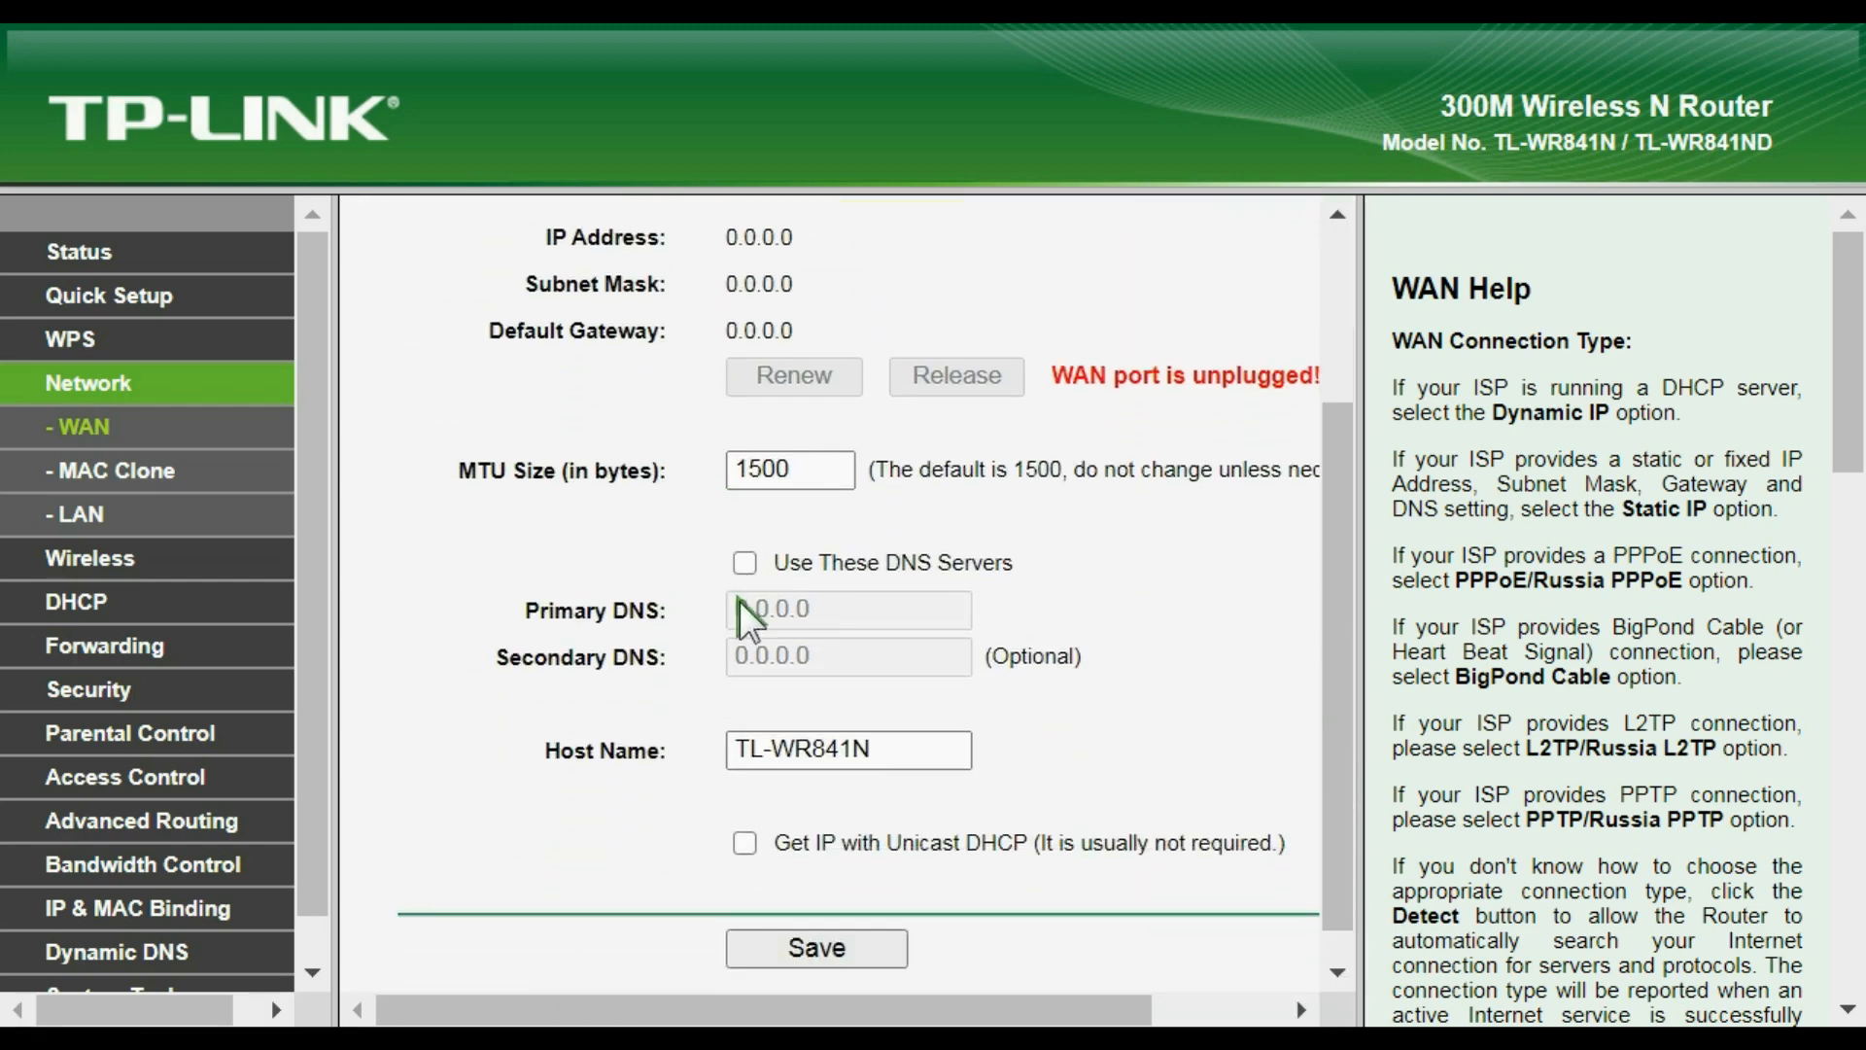
drag(884, 714, 706, 714)
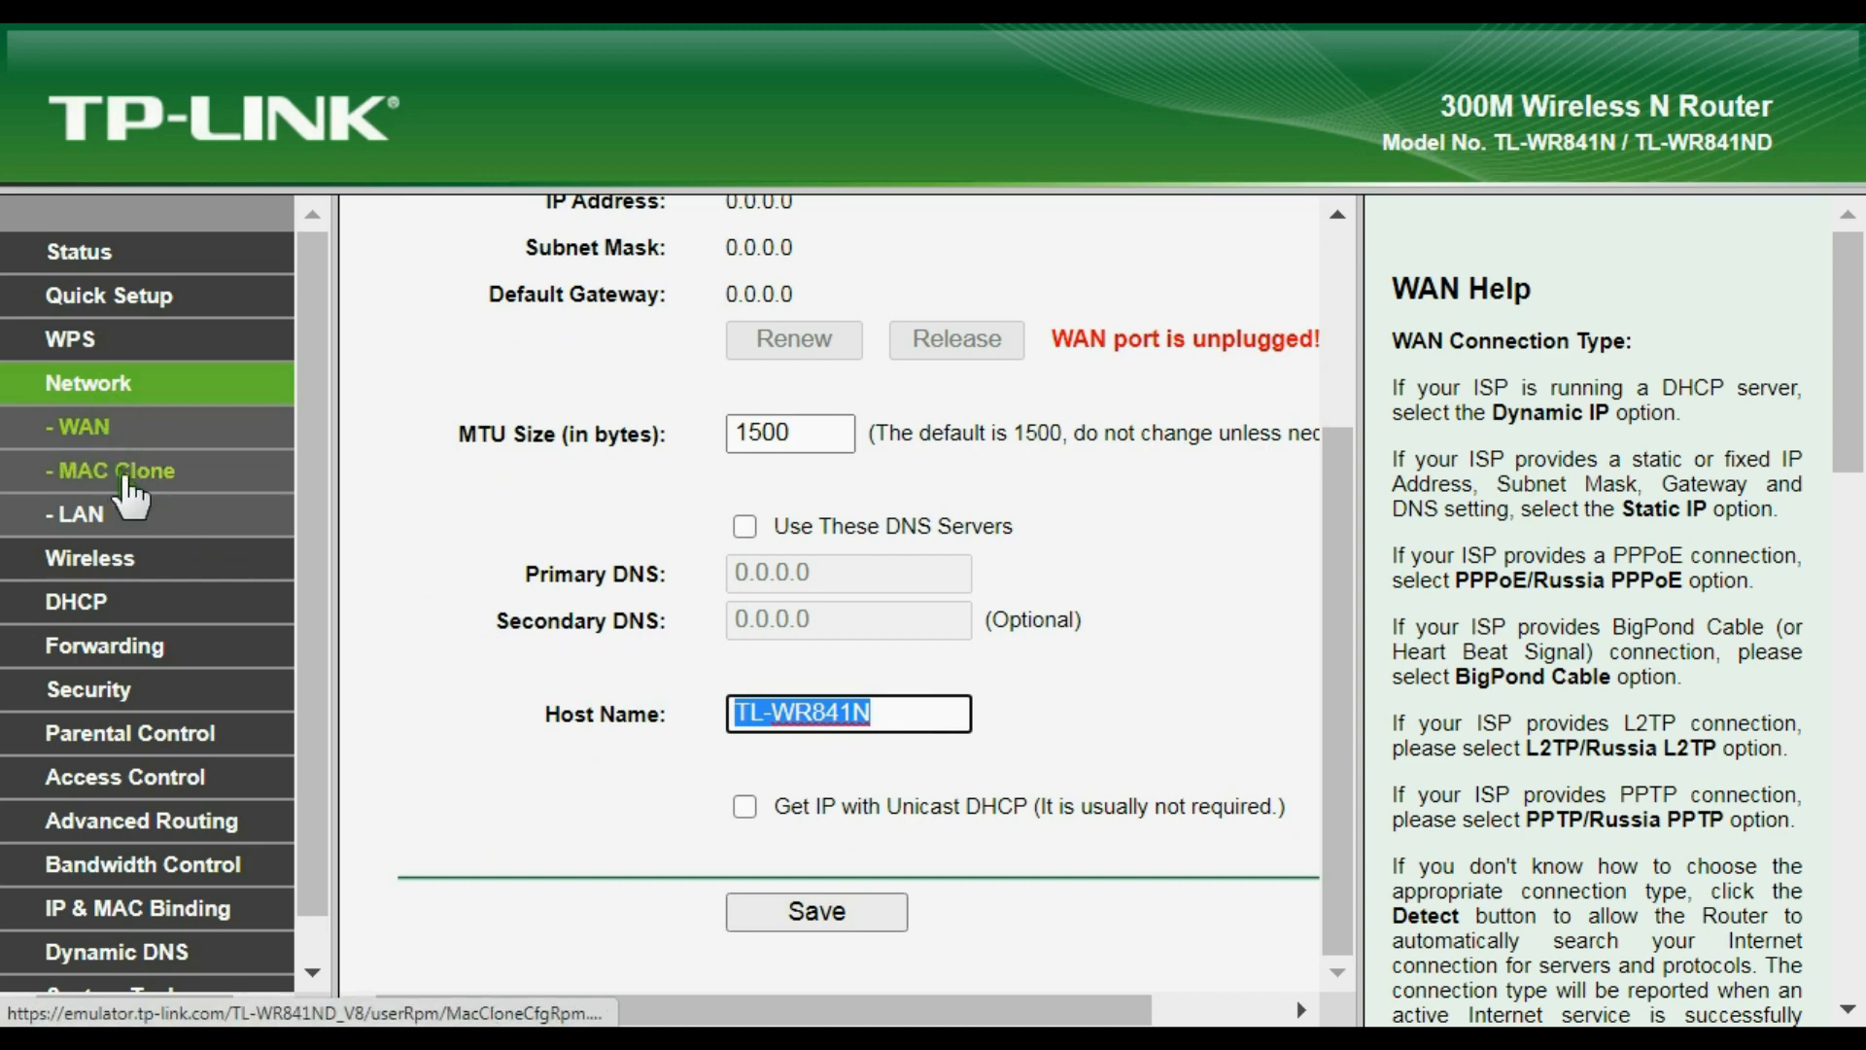
click(80, 523)
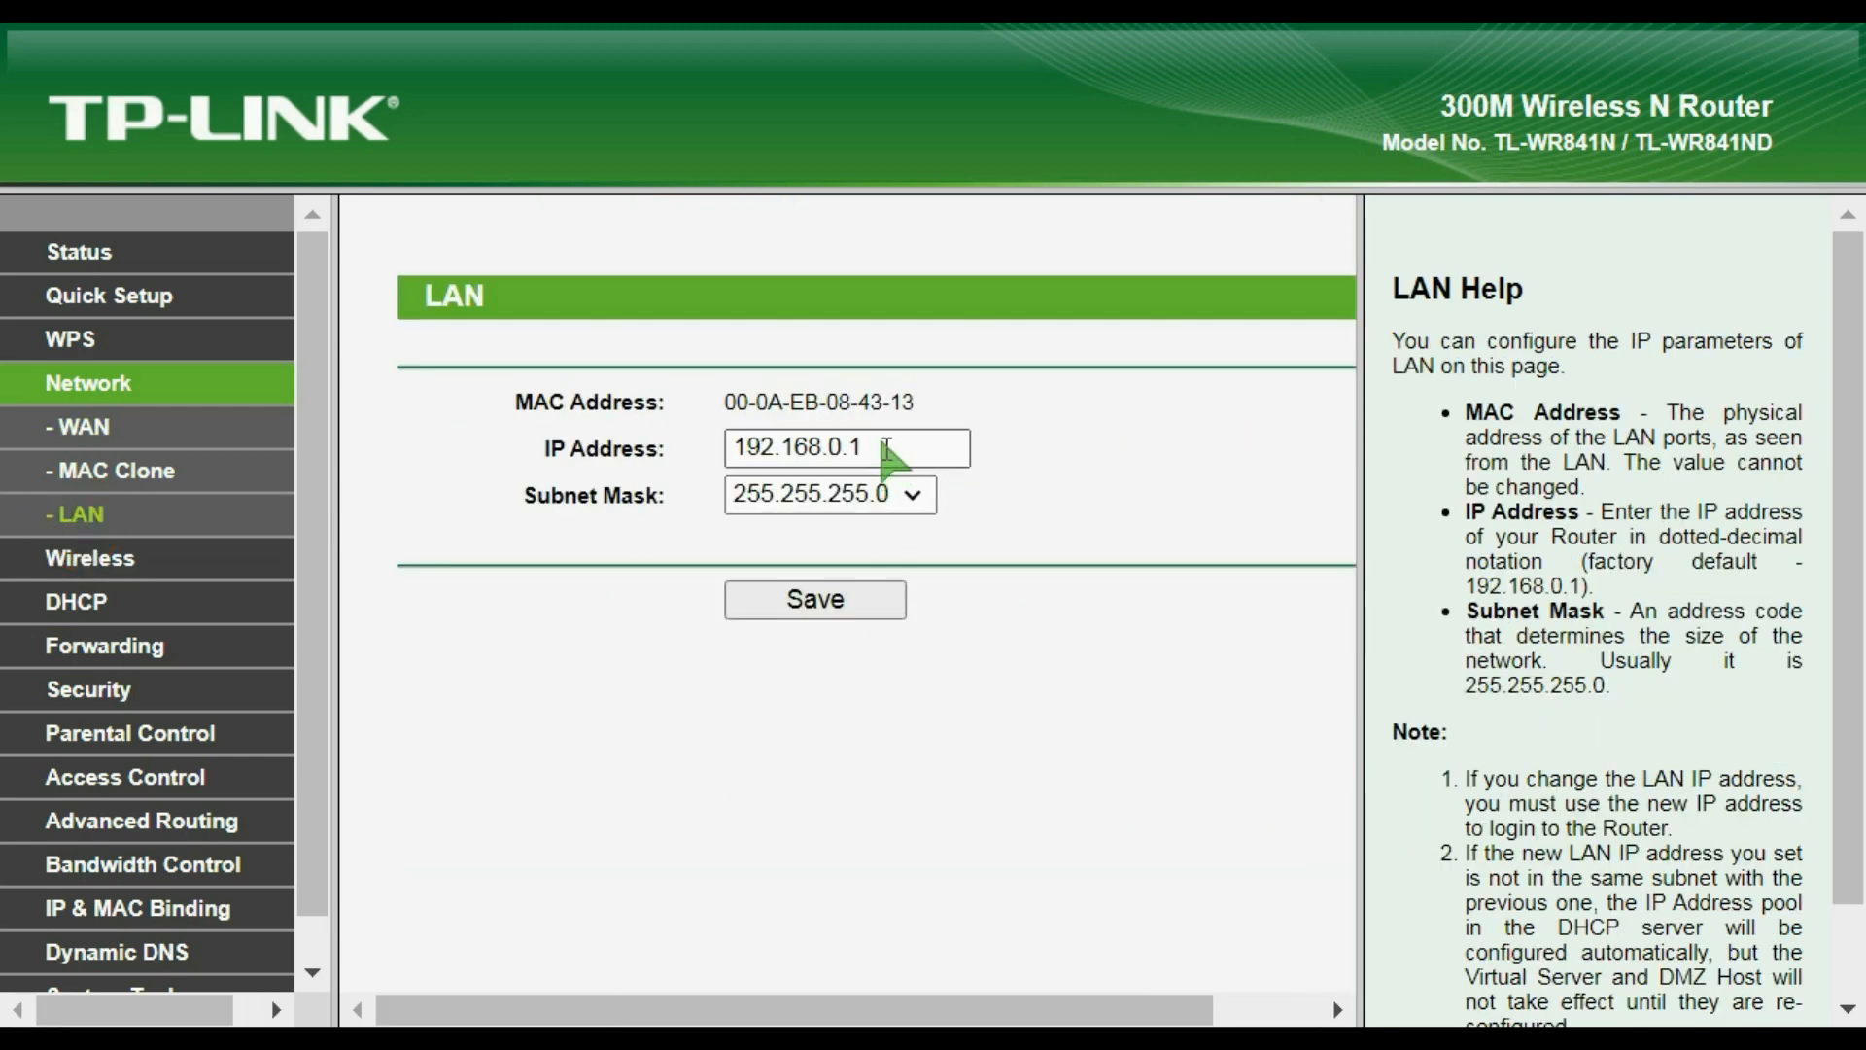
drag(887, 455, 625, 430)
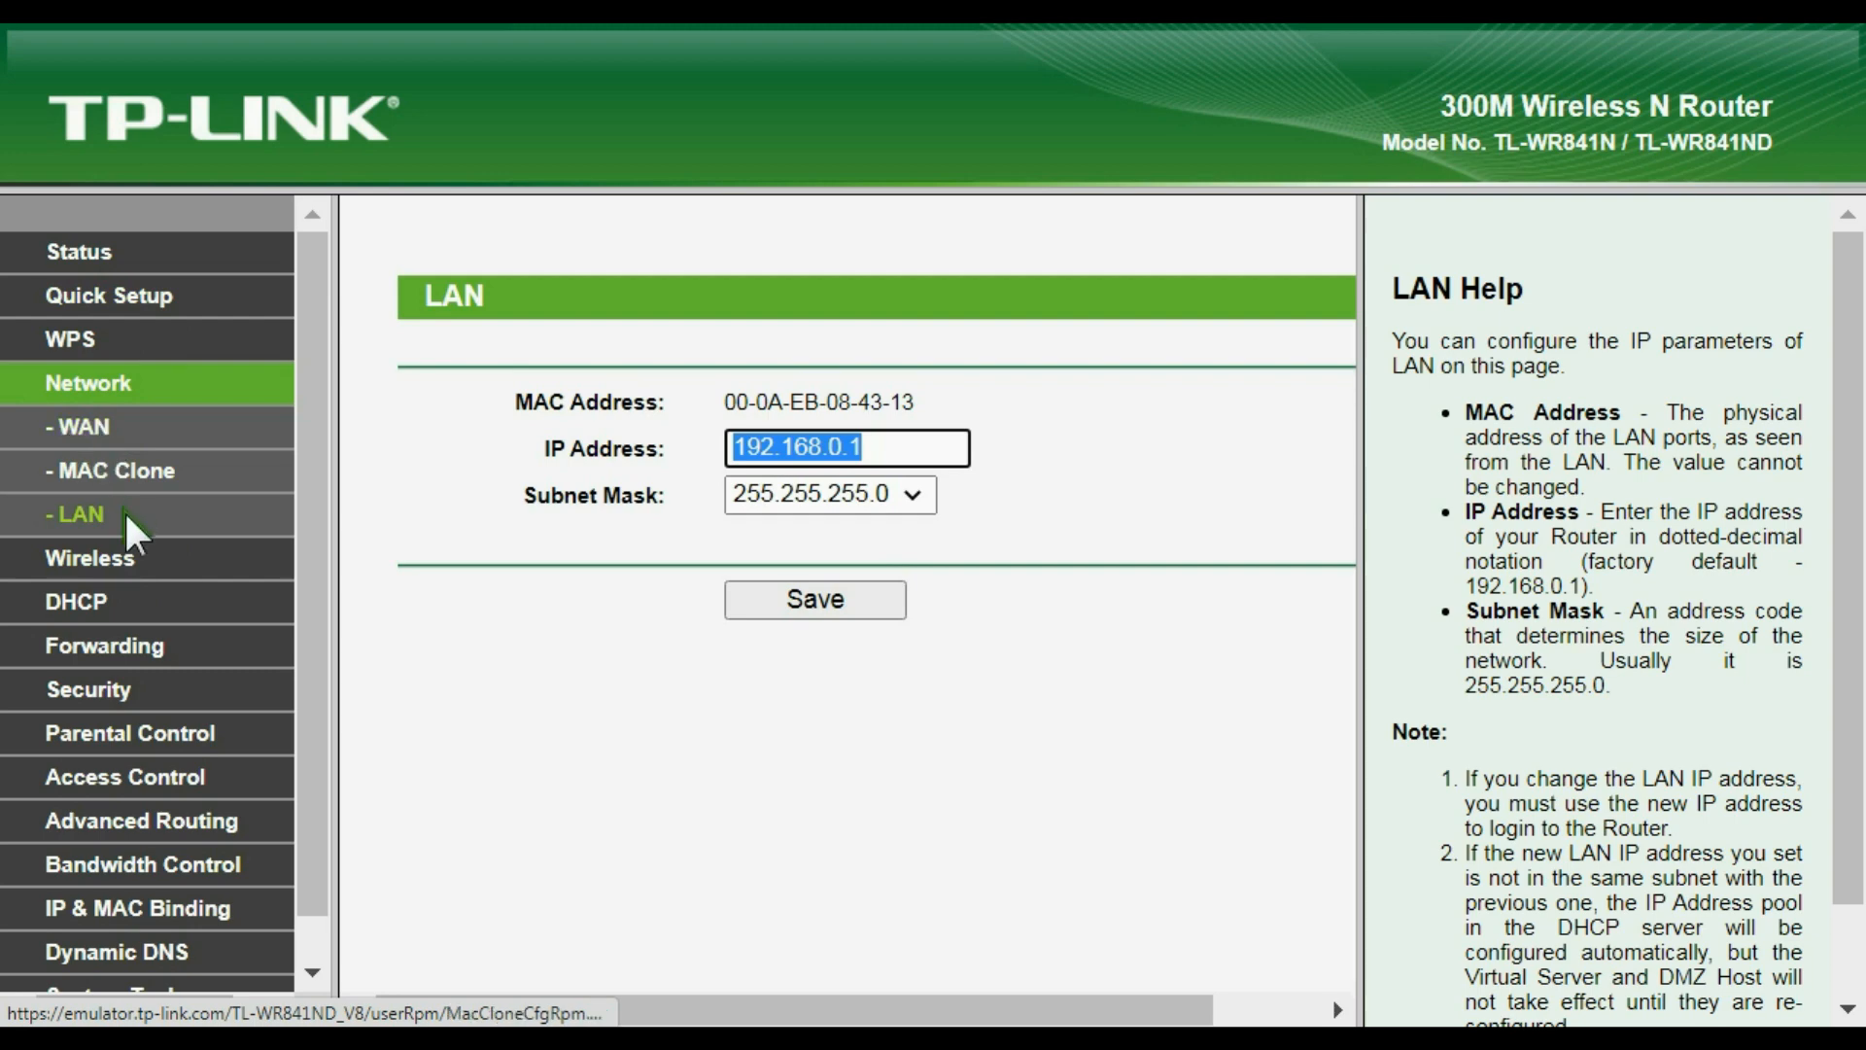
Step: Open the basic wireless settings and review the network name, region, mode, channel and SSID broadcast options
click(101, 560)
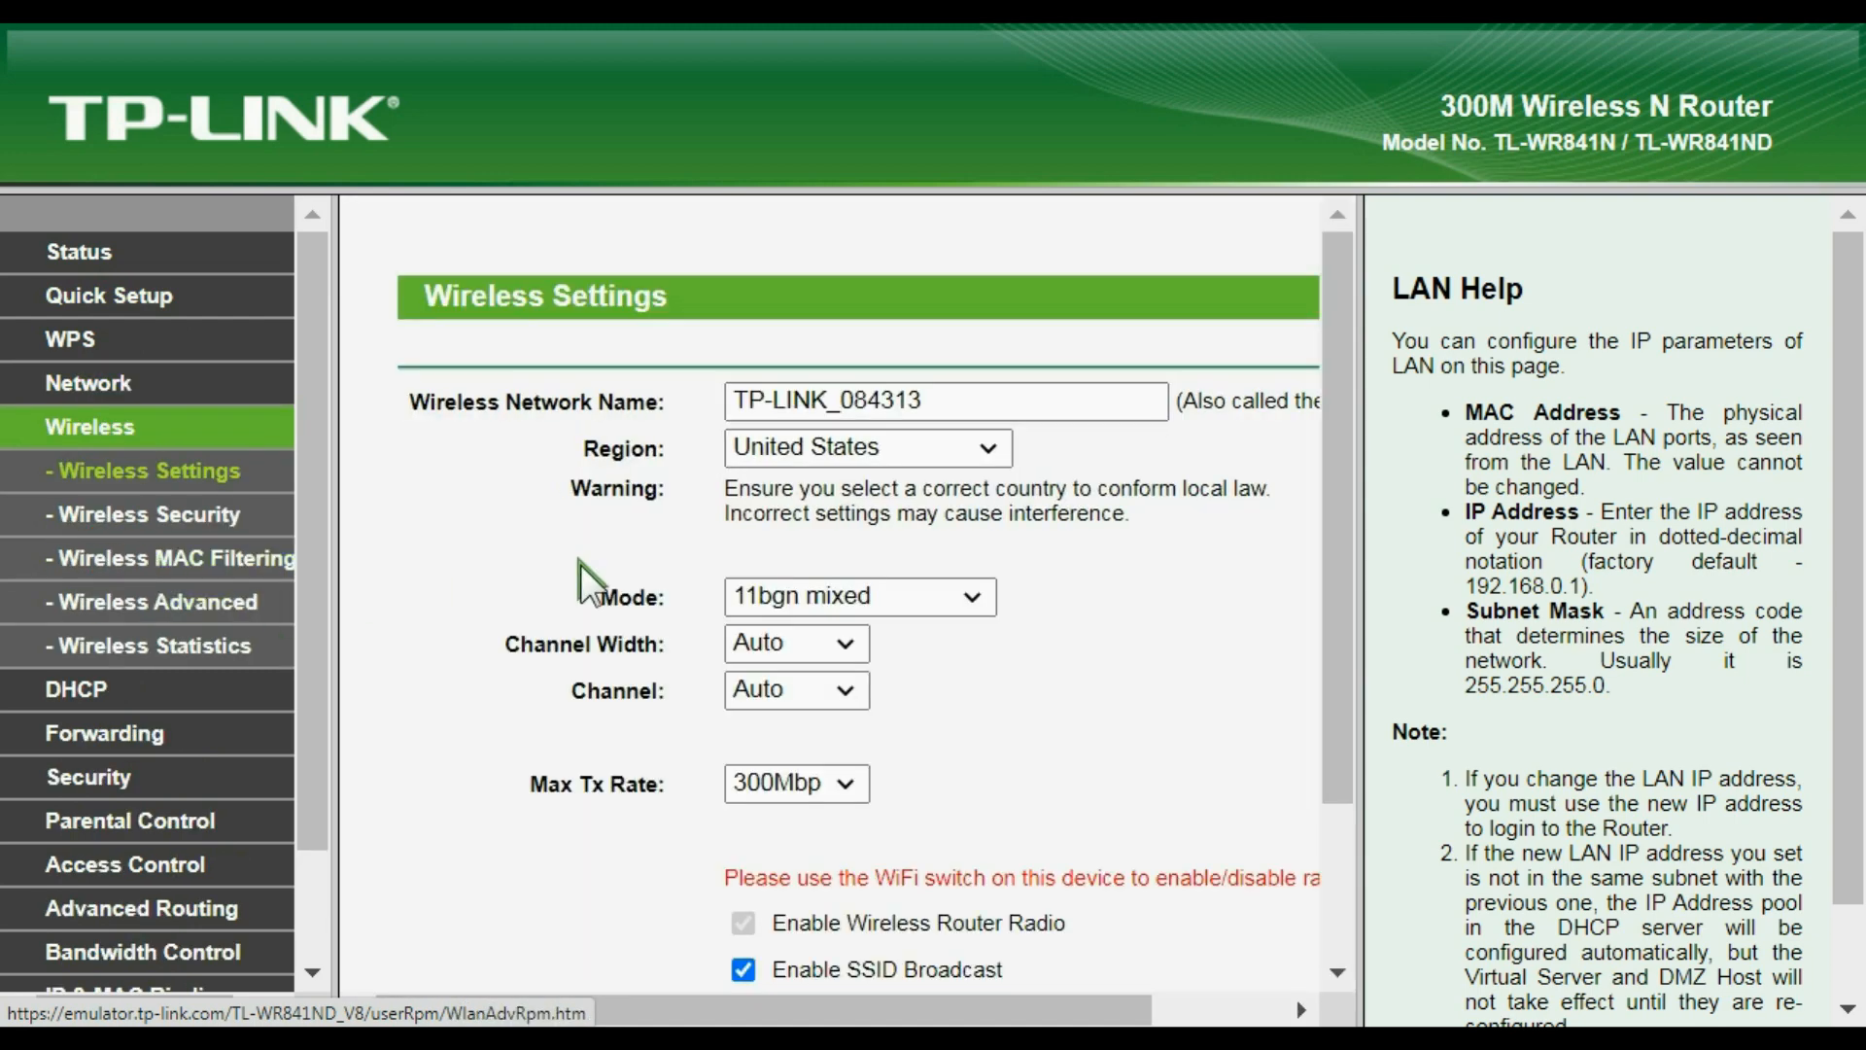
drag(938, 403, 416, 352)
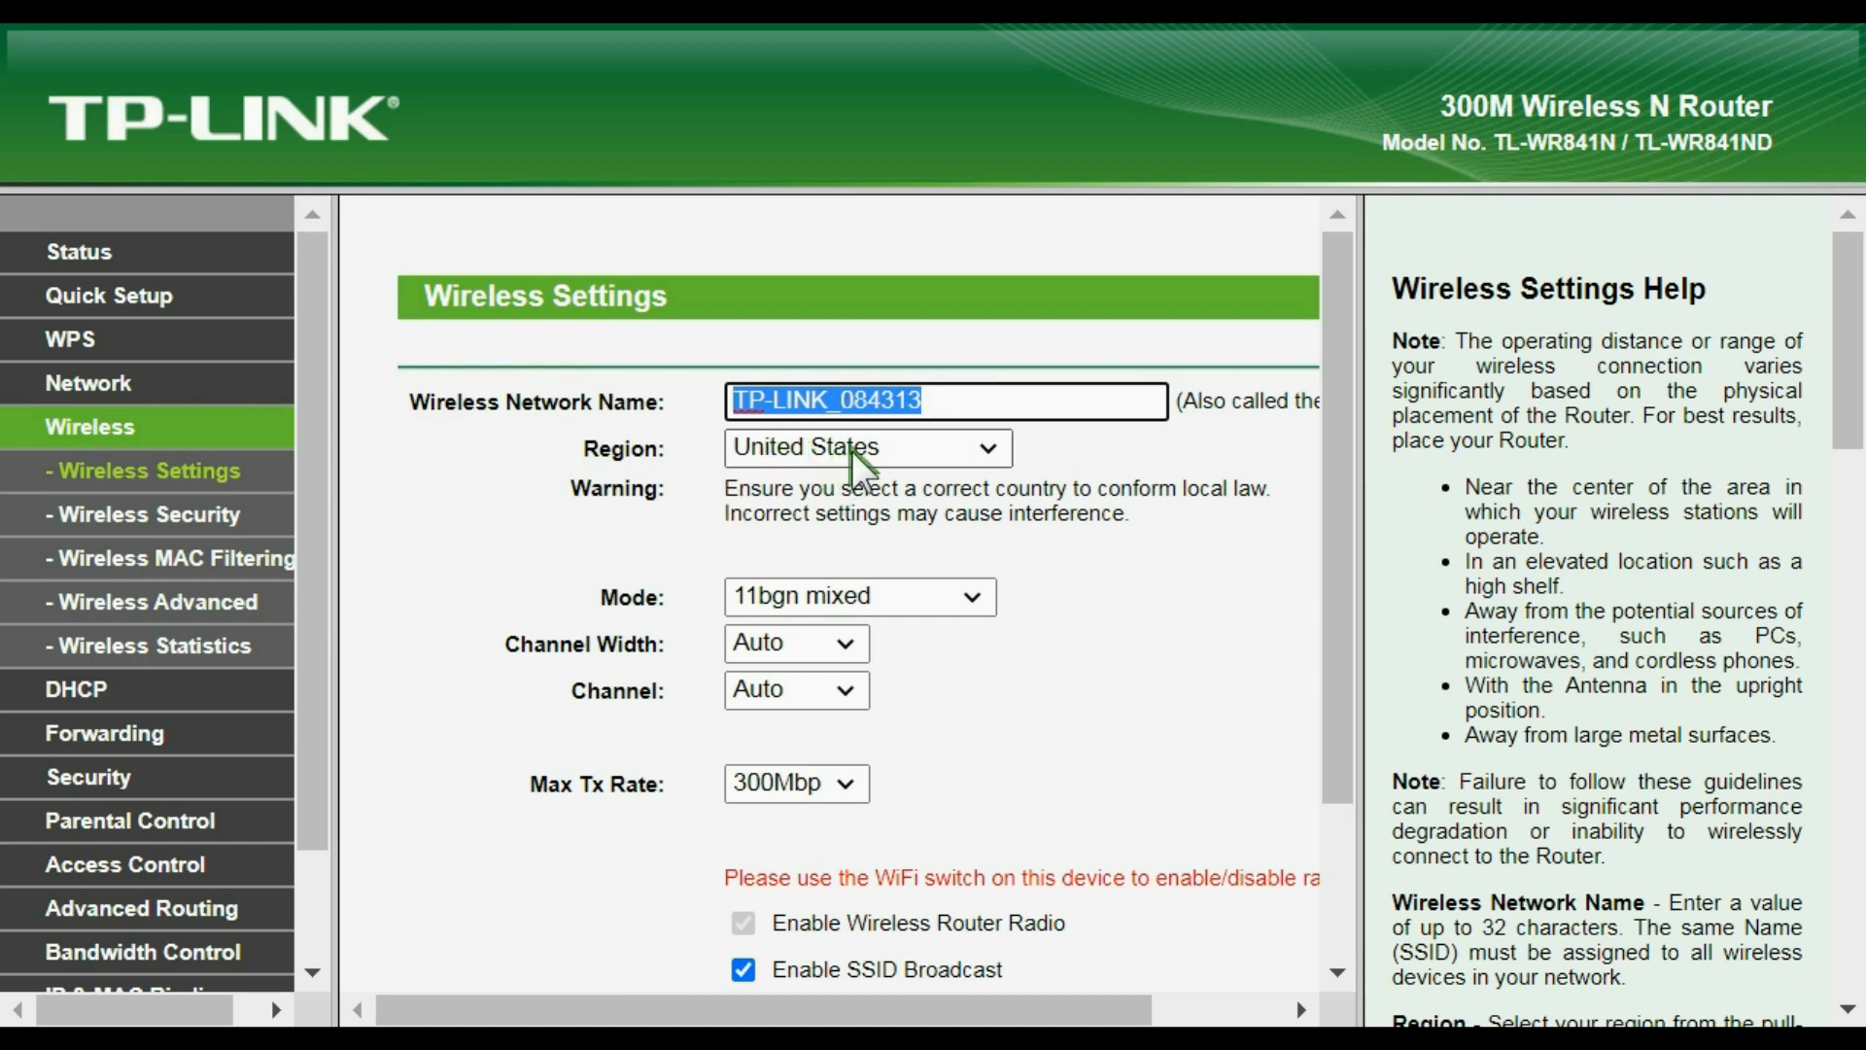
scroll(383, 533, down, 3)
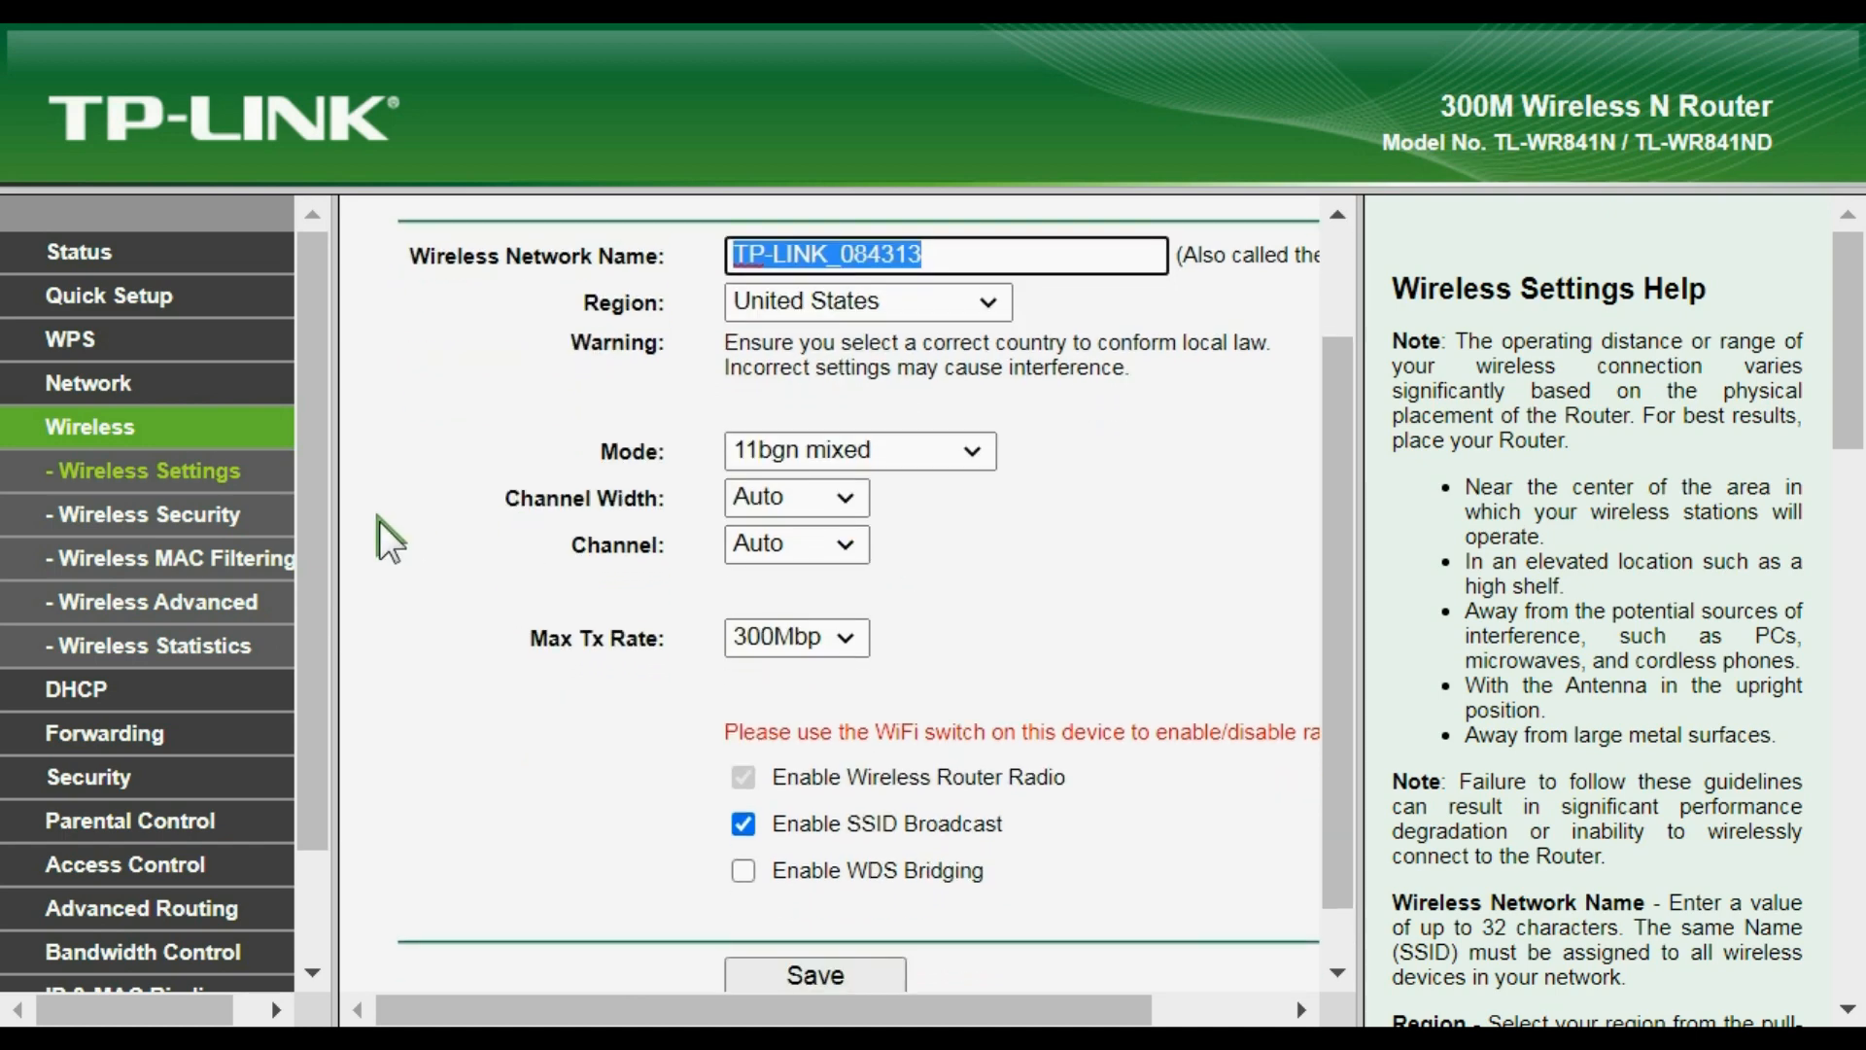
Step: Select WEP as the wireless security type and check its key format options, keeping Hexadecimal
click(194, 525)
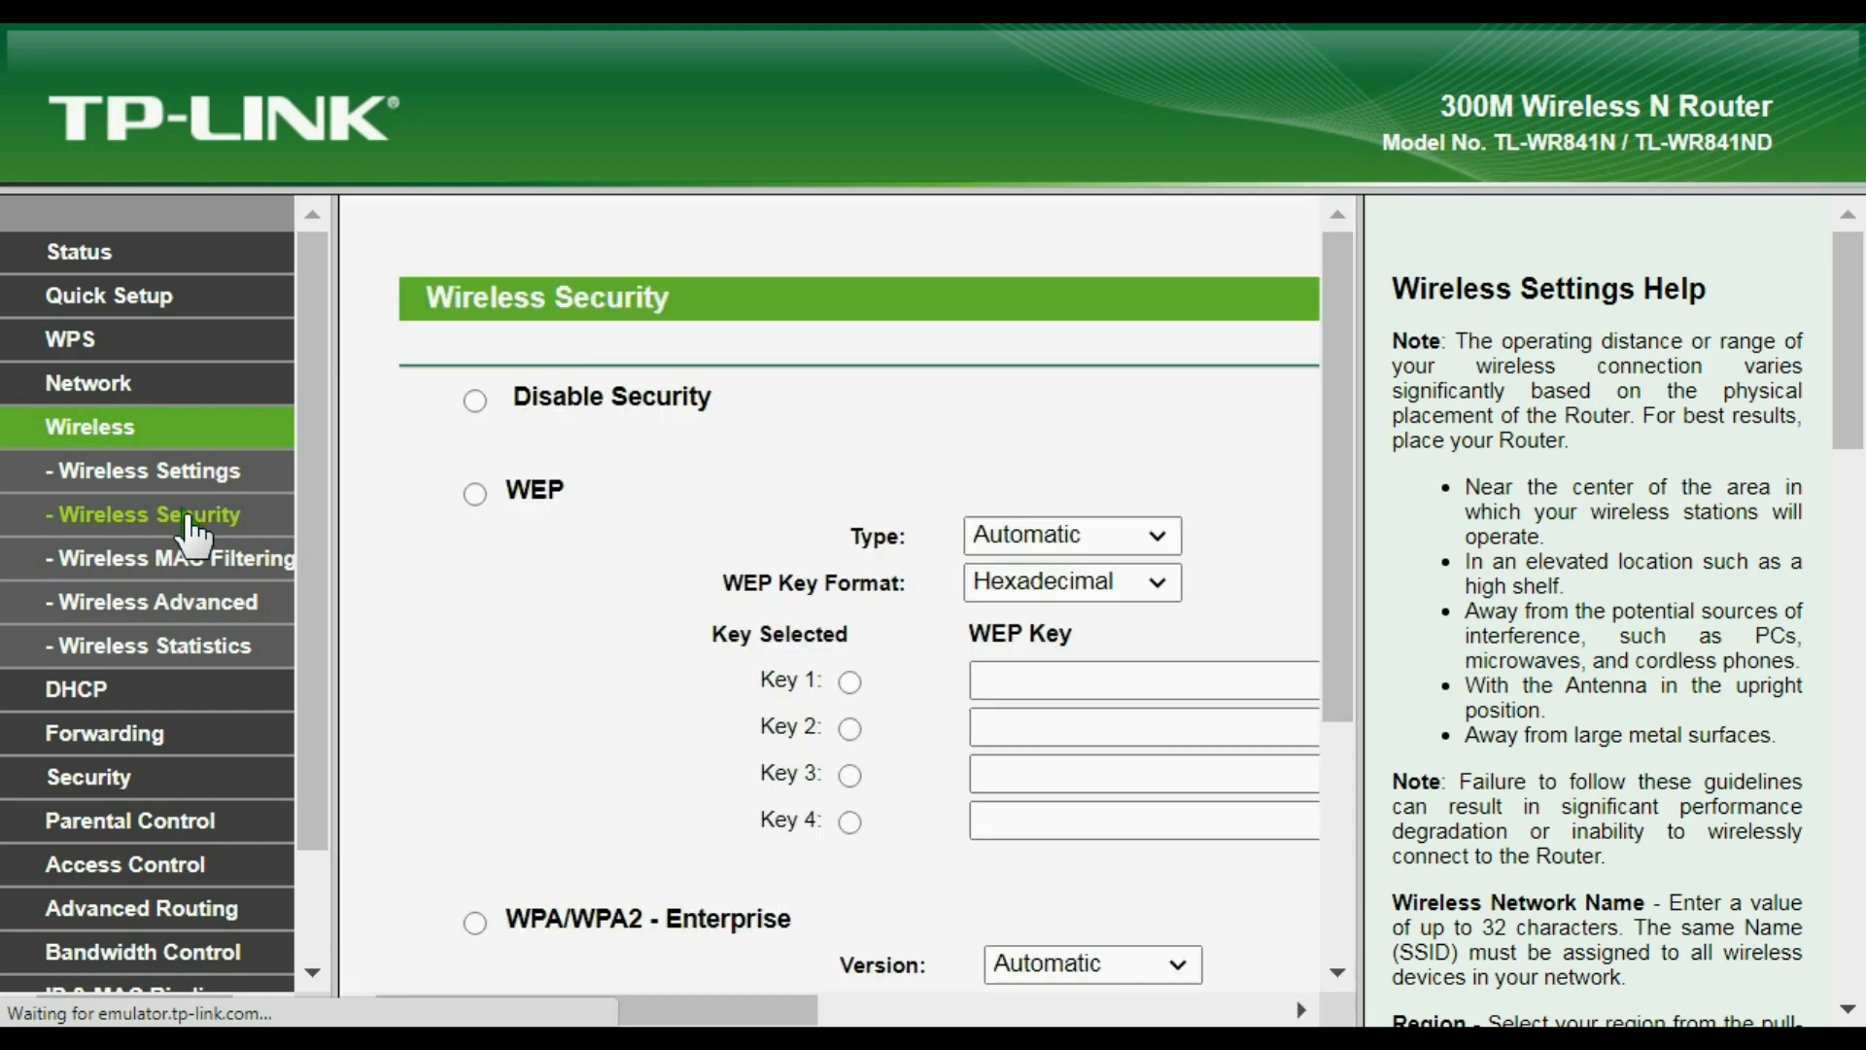
scroll(604, 560, down, 1)
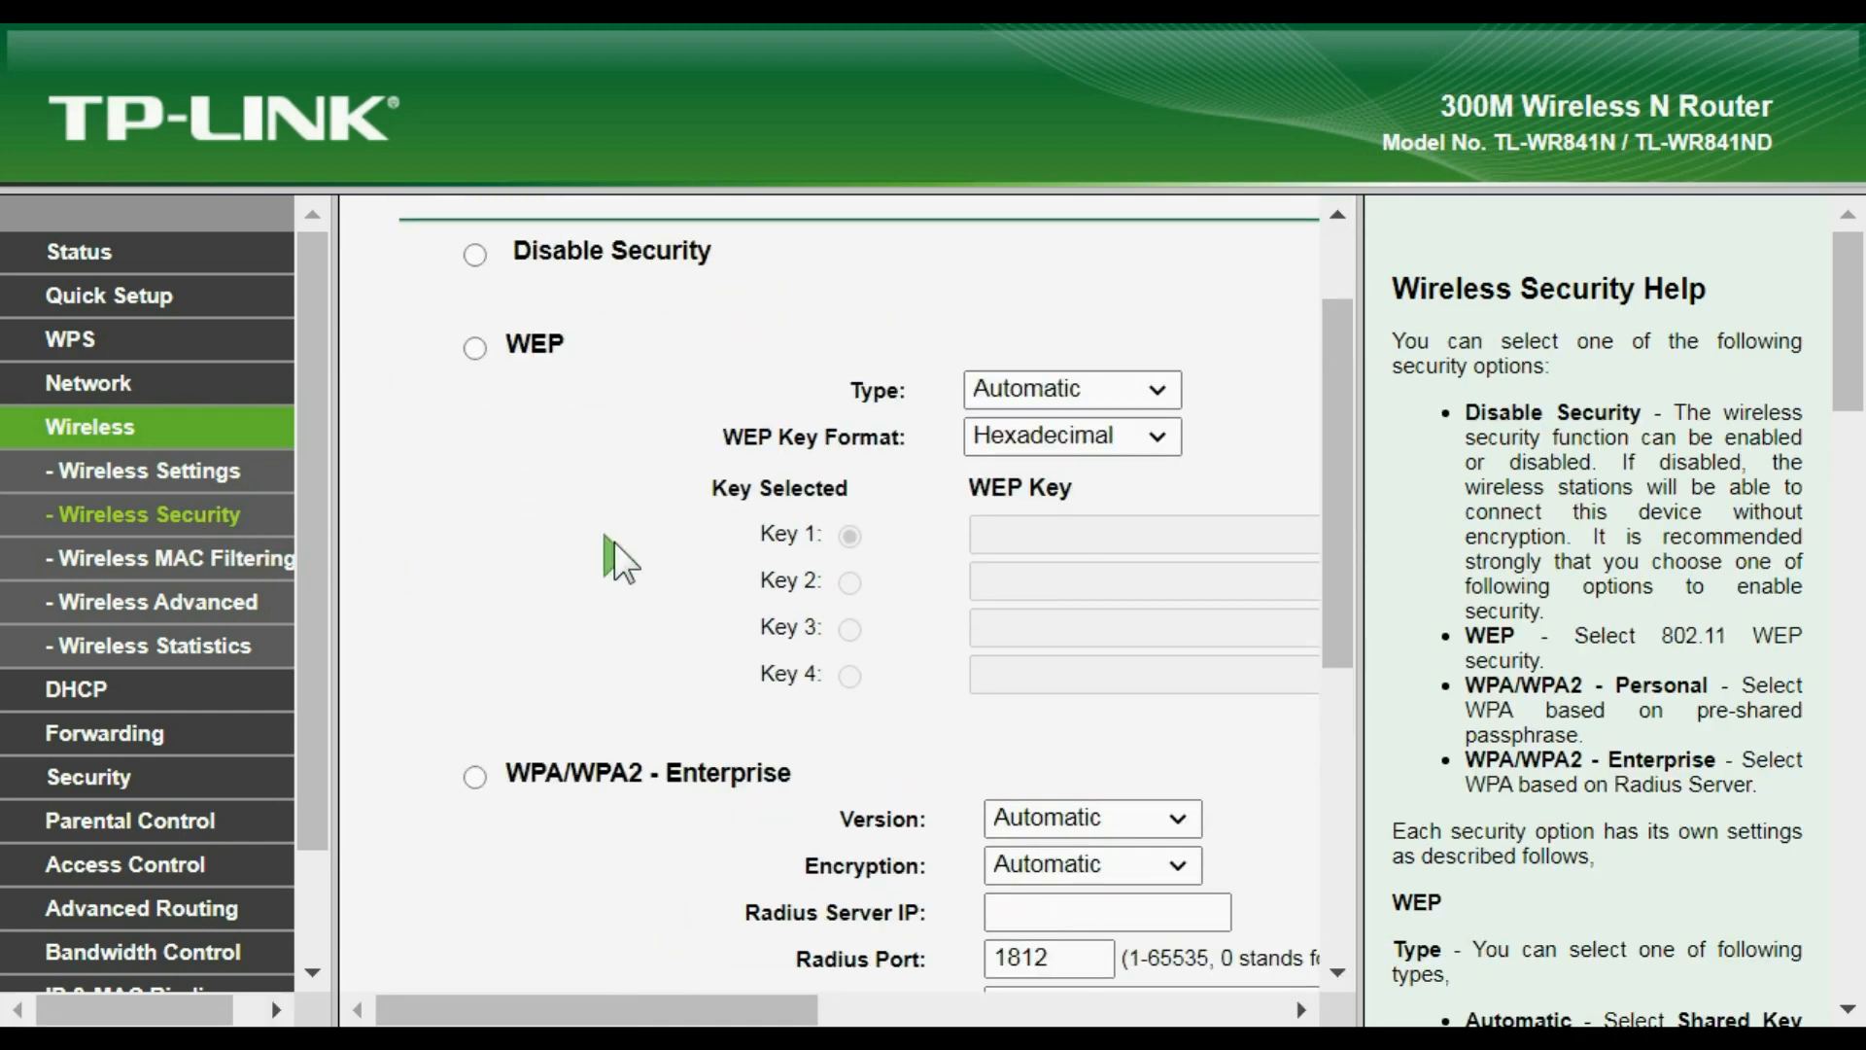
click(475, 348)
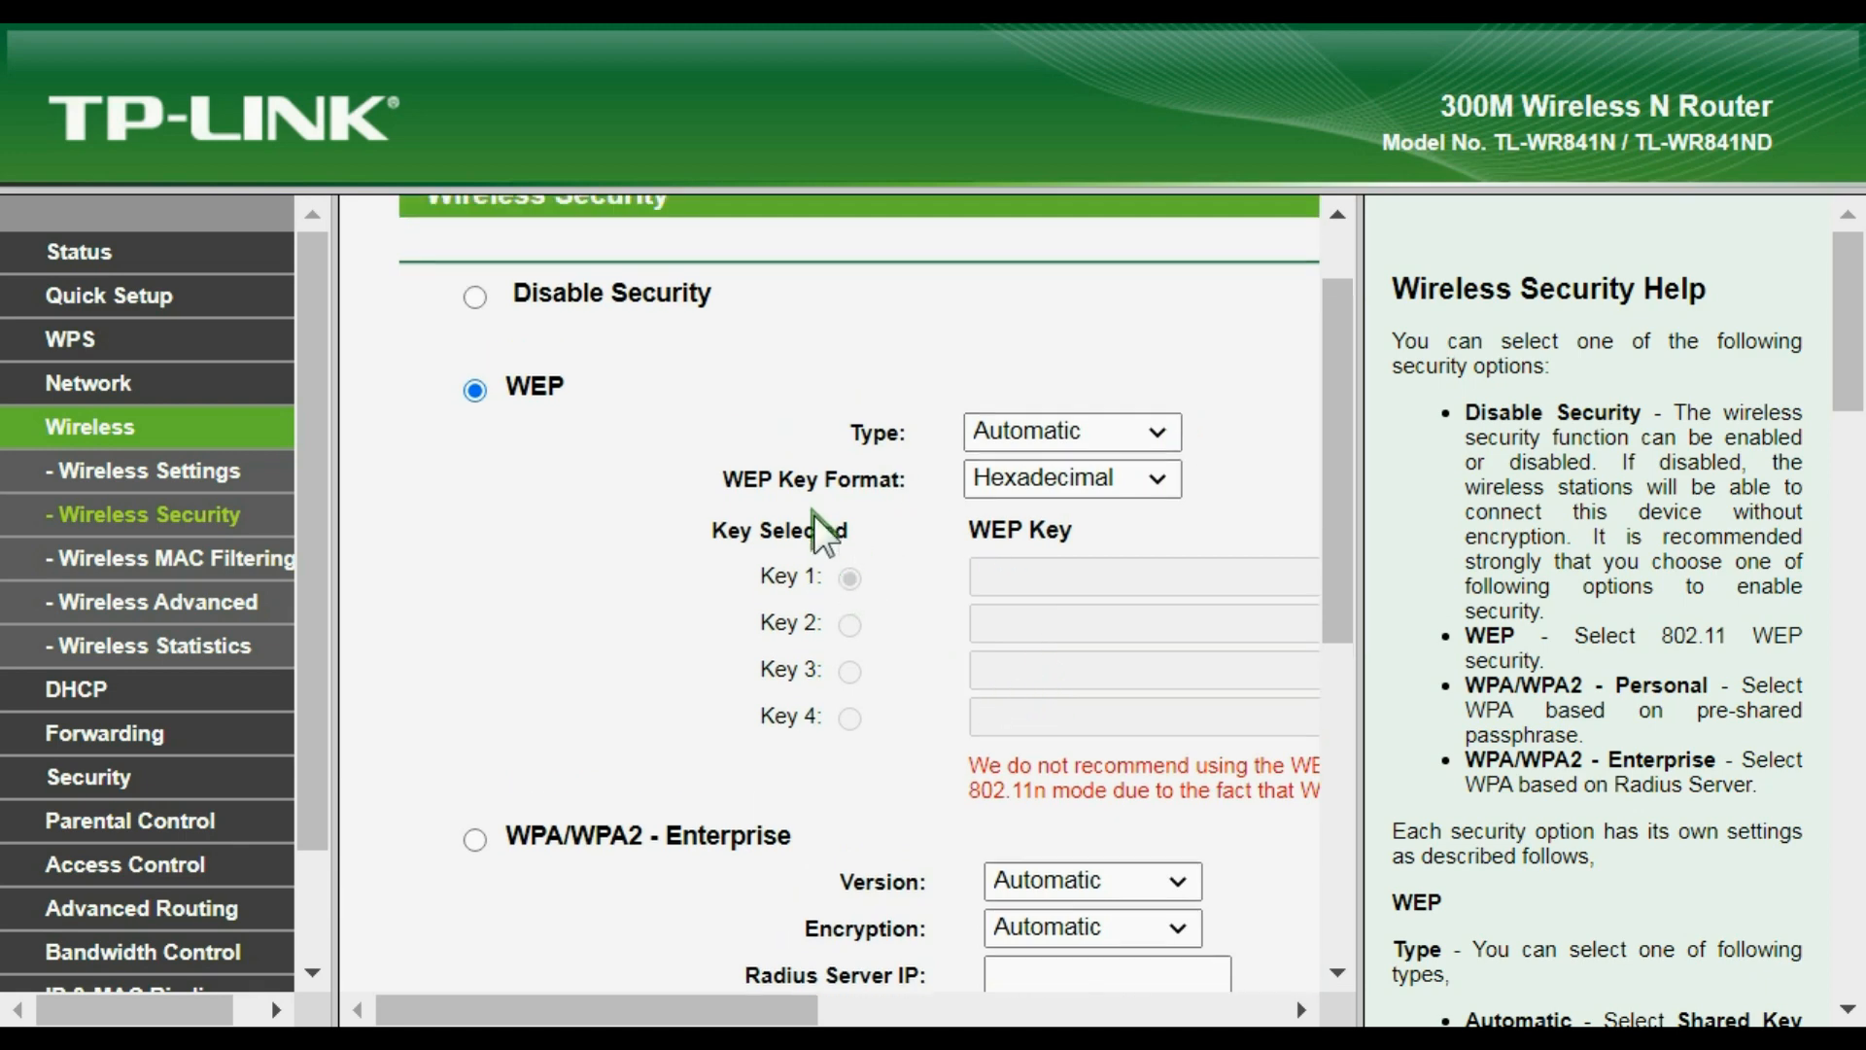
scroll(865, 549, up, 3)
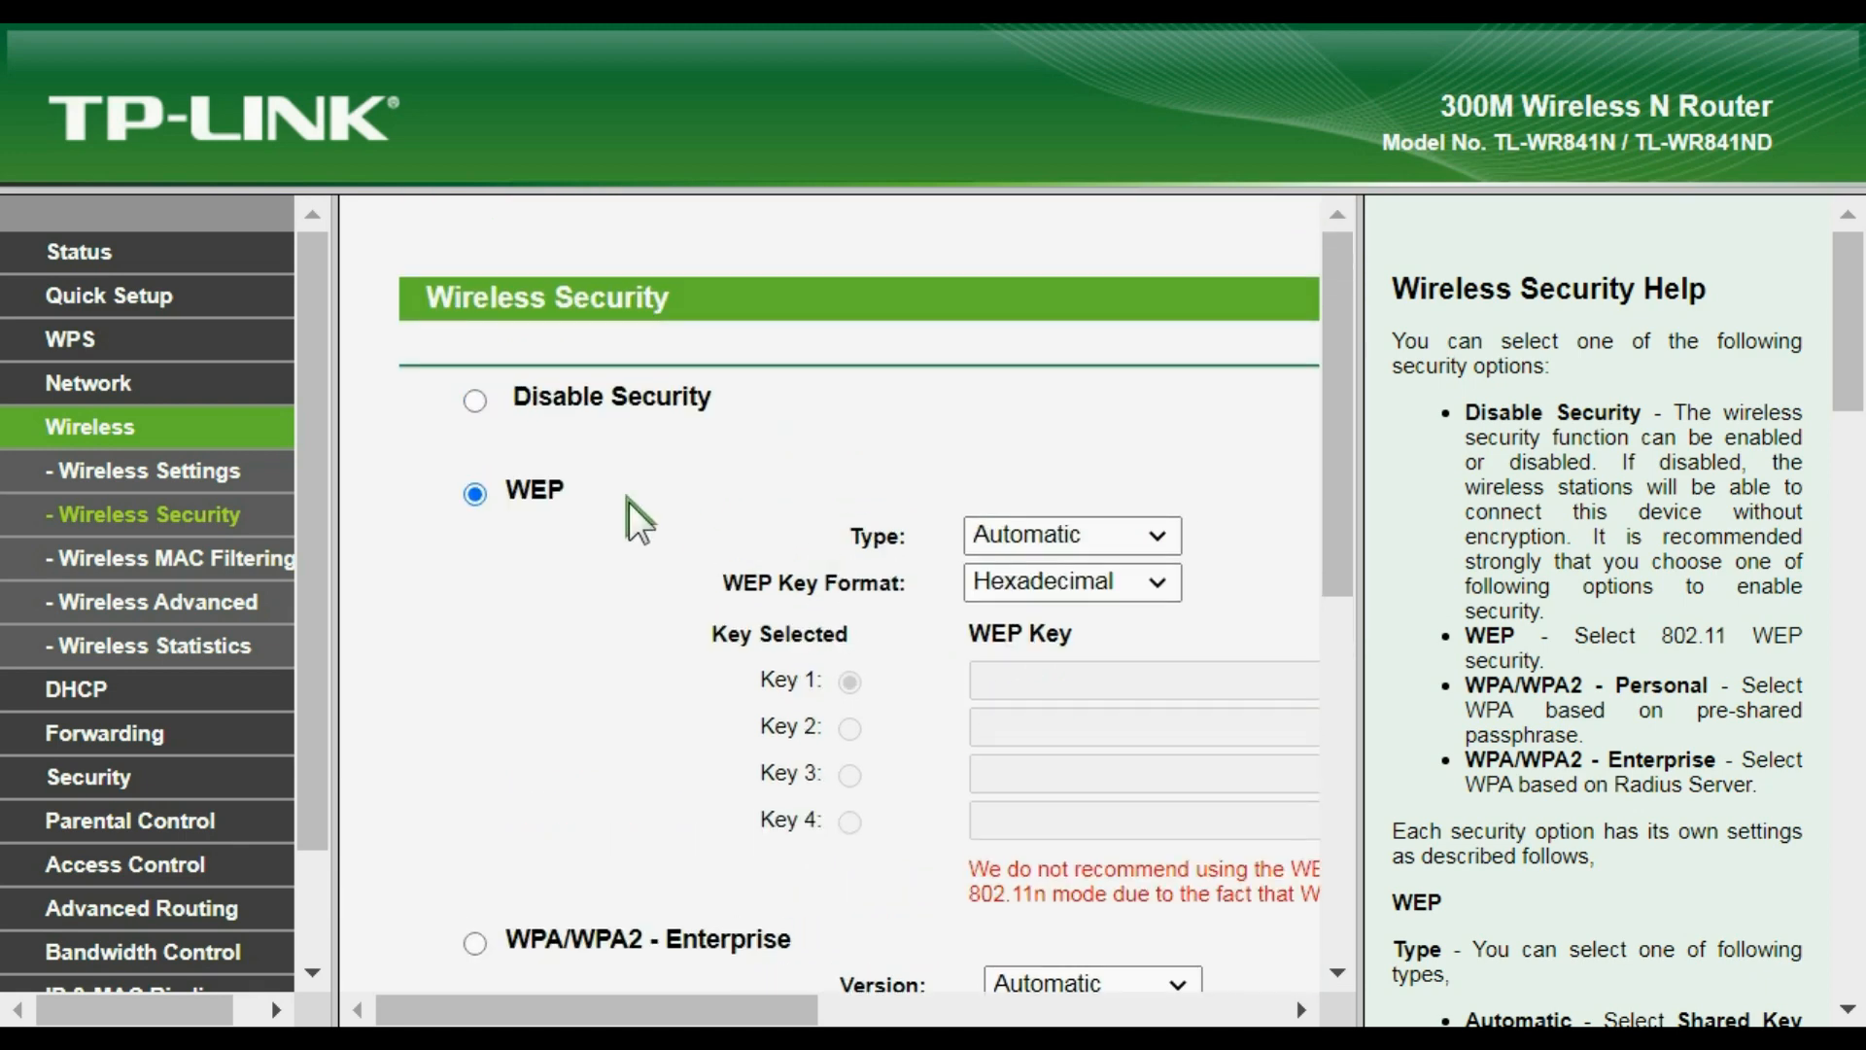
click(1160, 581)
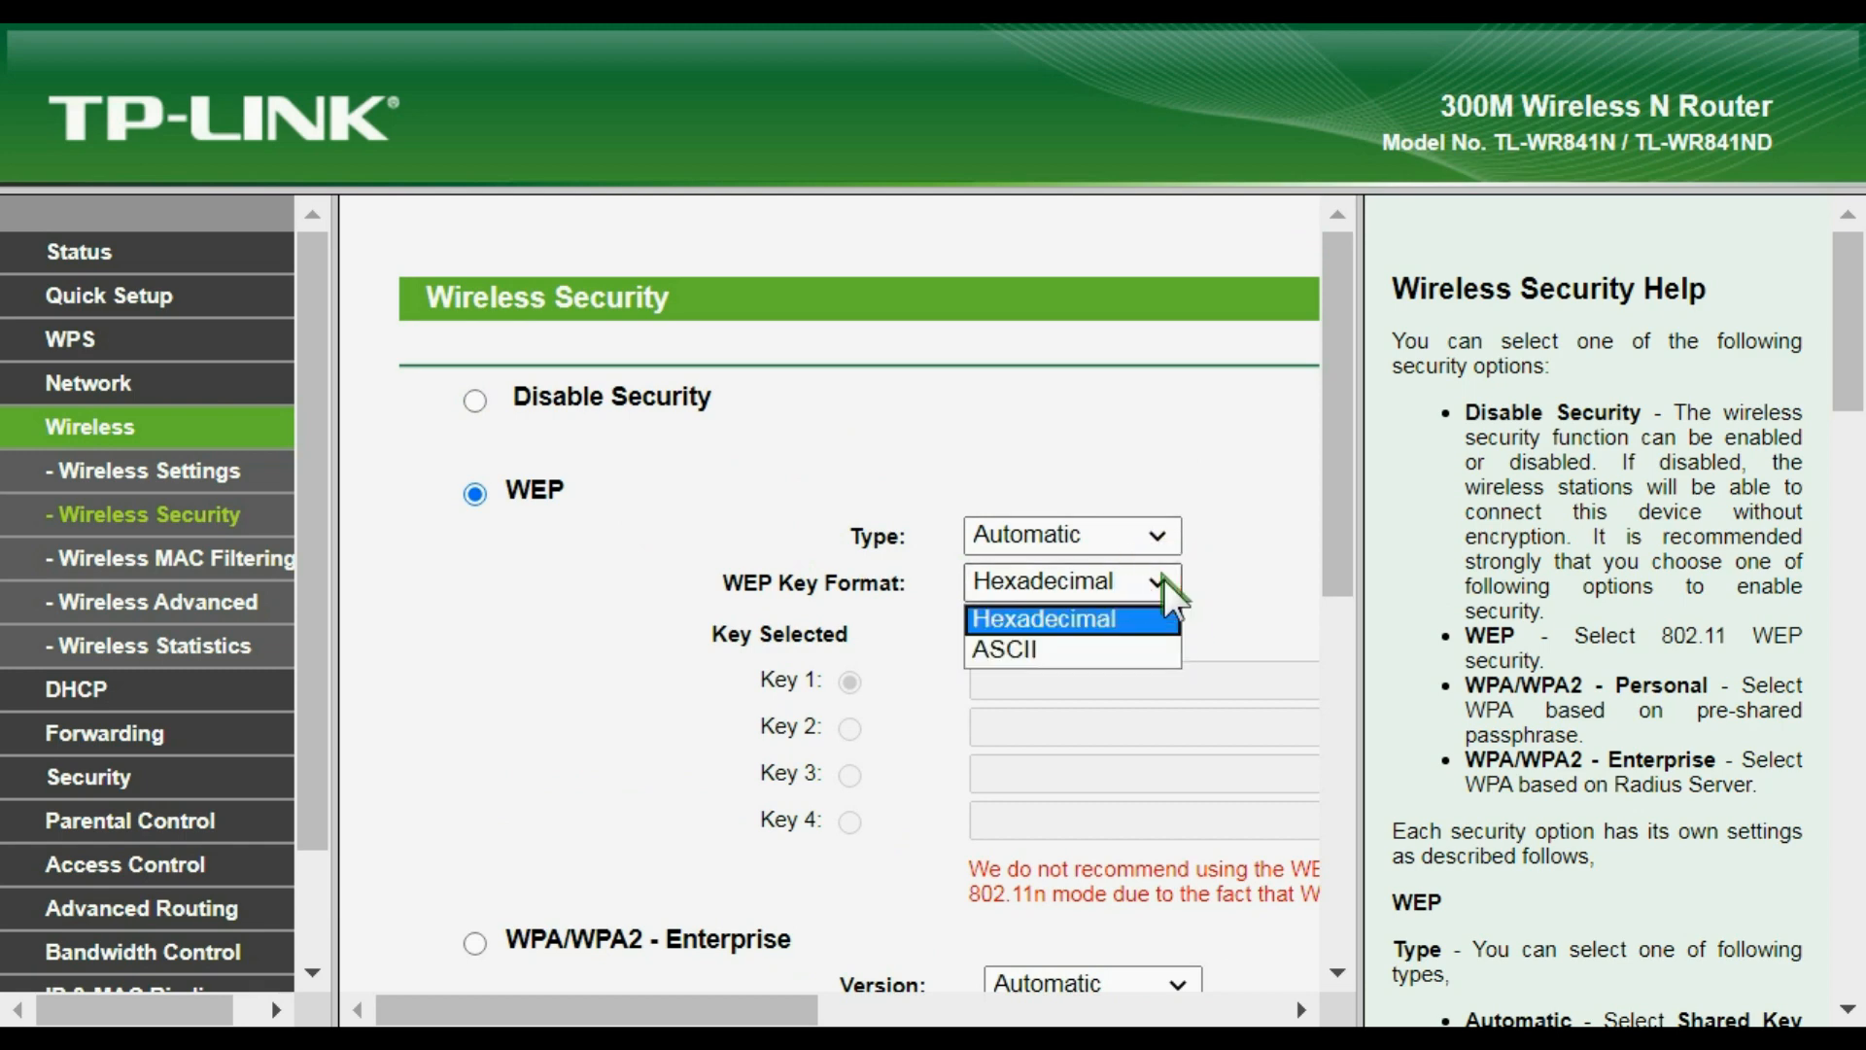
click(1093, 589)
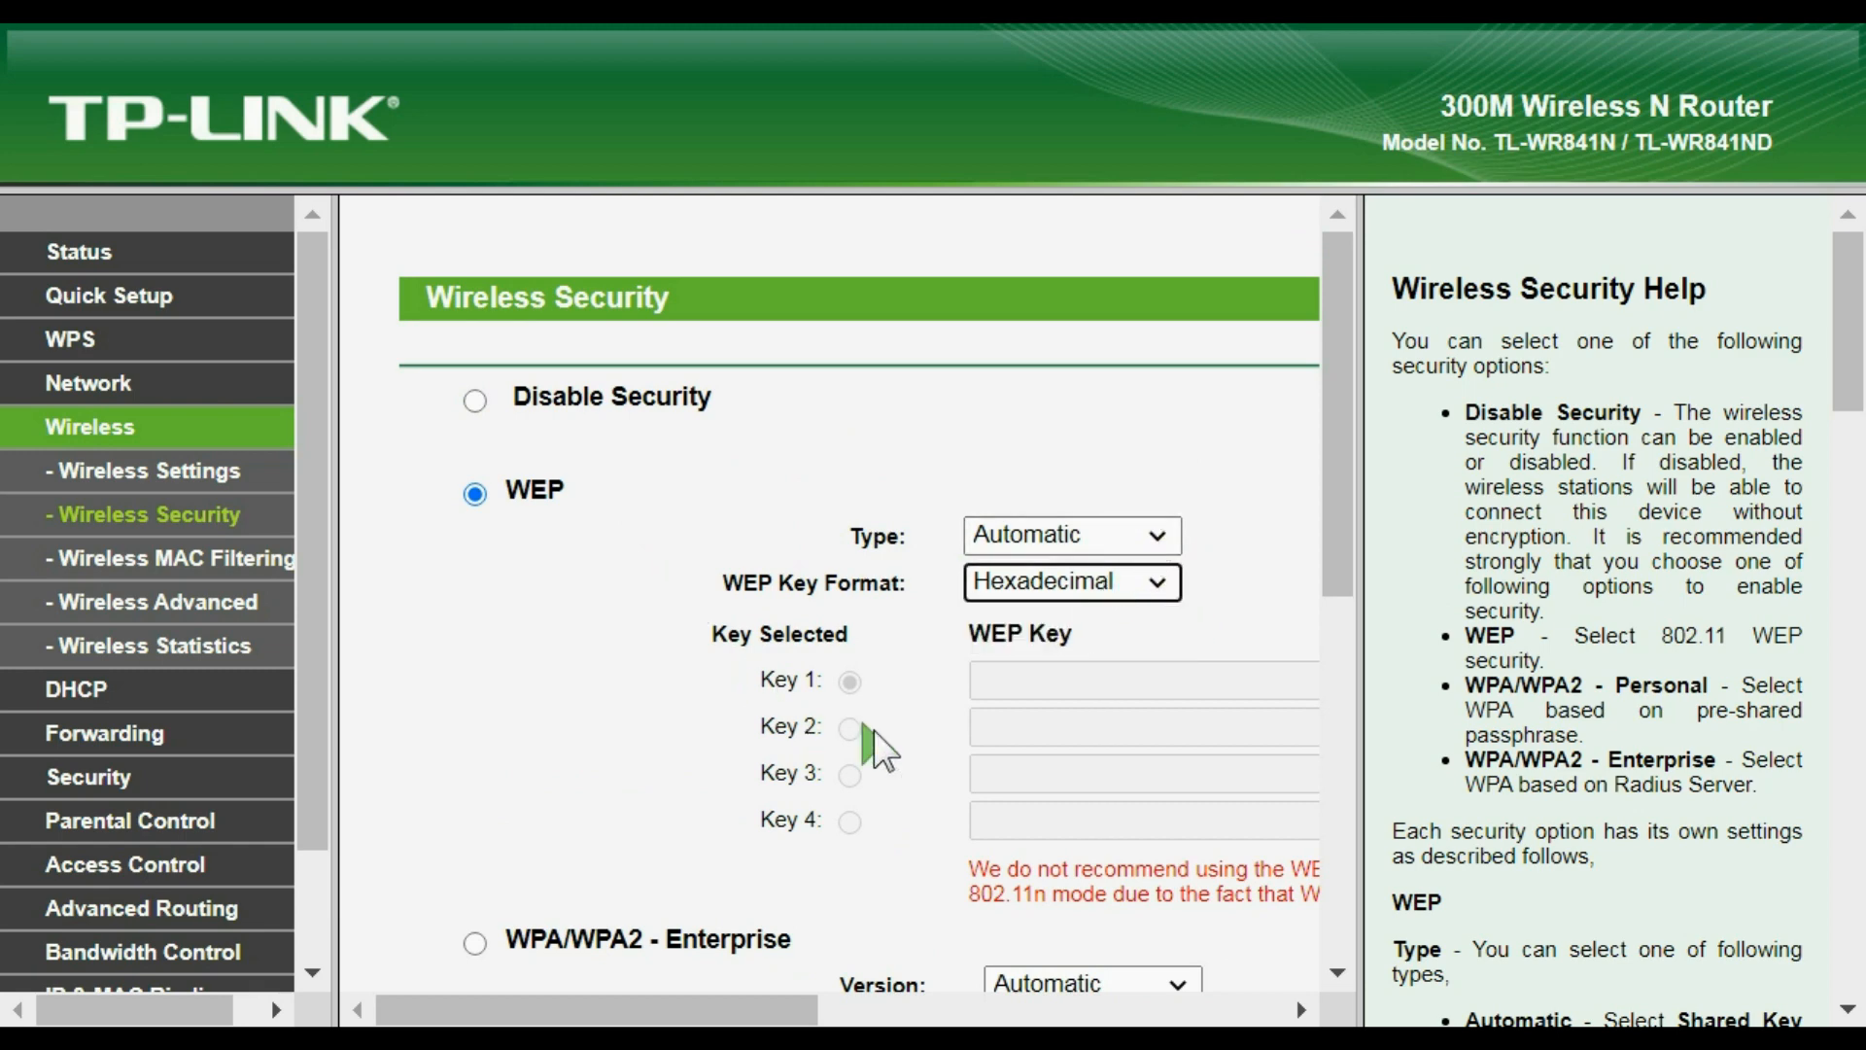
scroll(428, 554, down, 2)
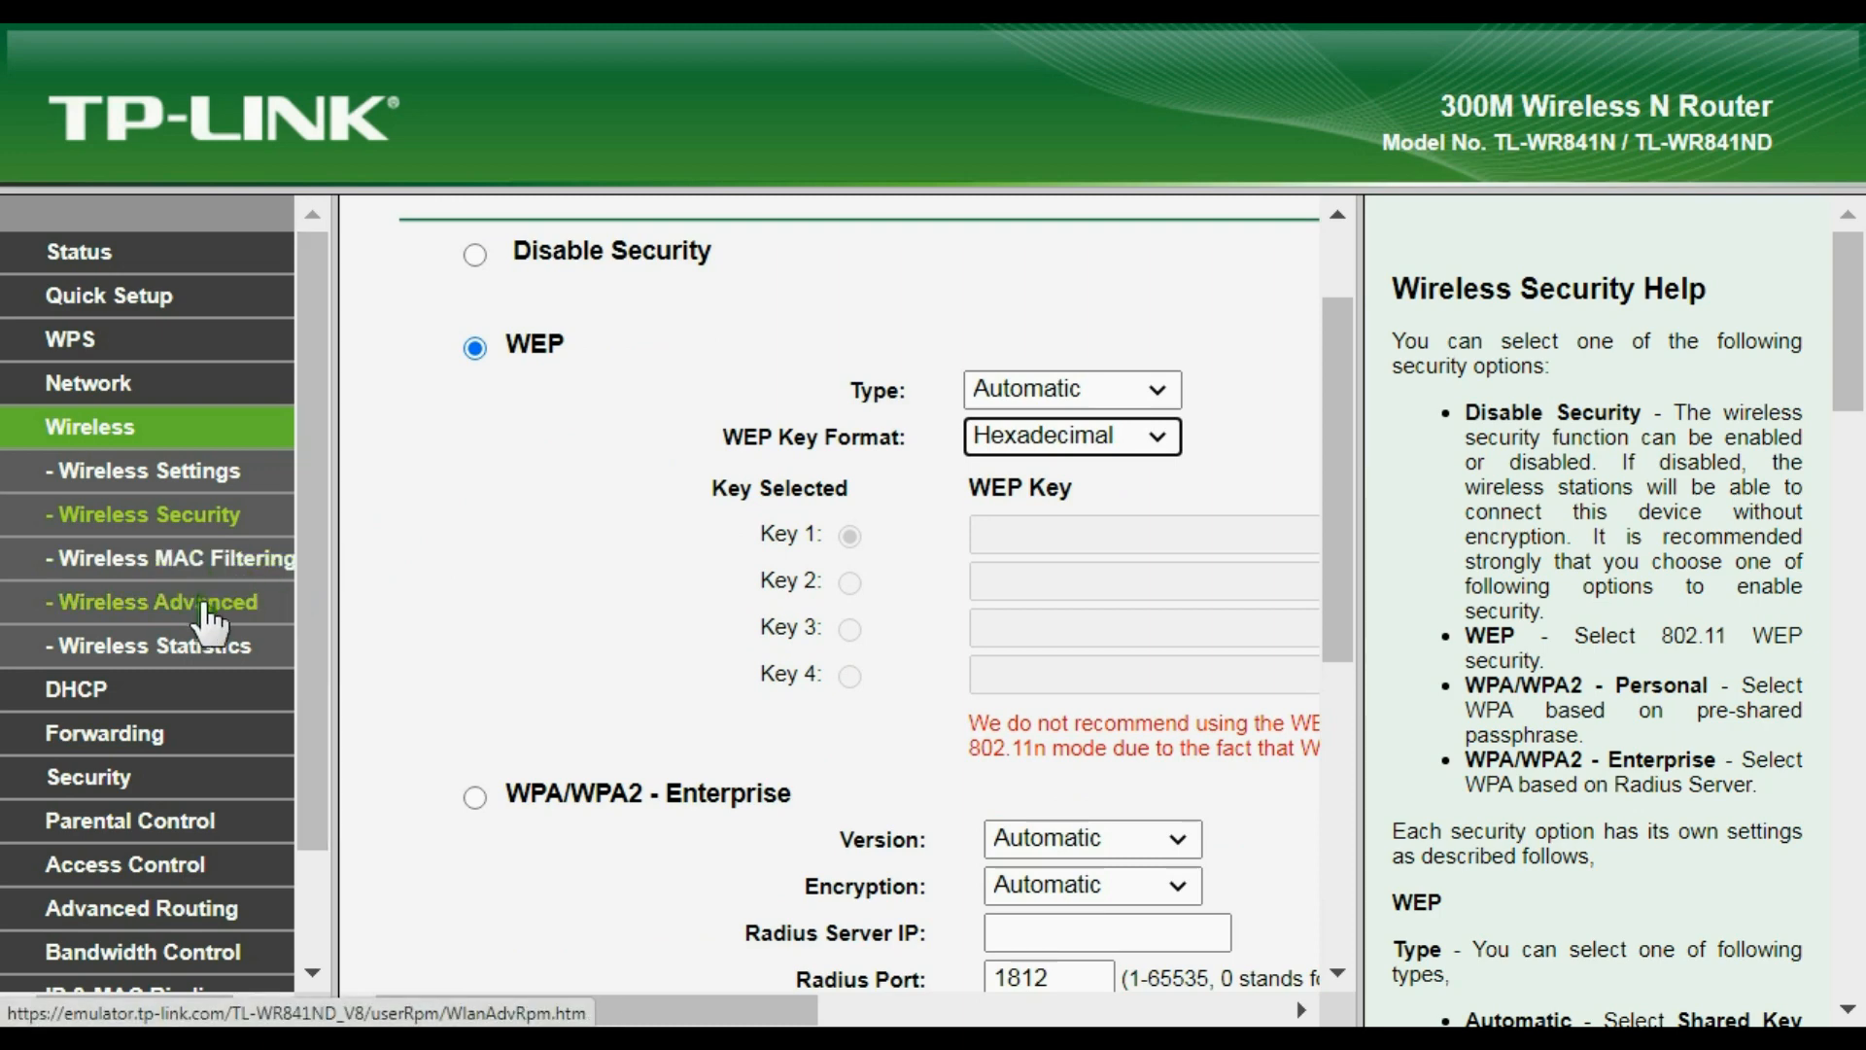
Step: Set the transmit power to Middle and enable AP Isolation in the Wireless Advanced settings, saving the changes
click(198, 609)
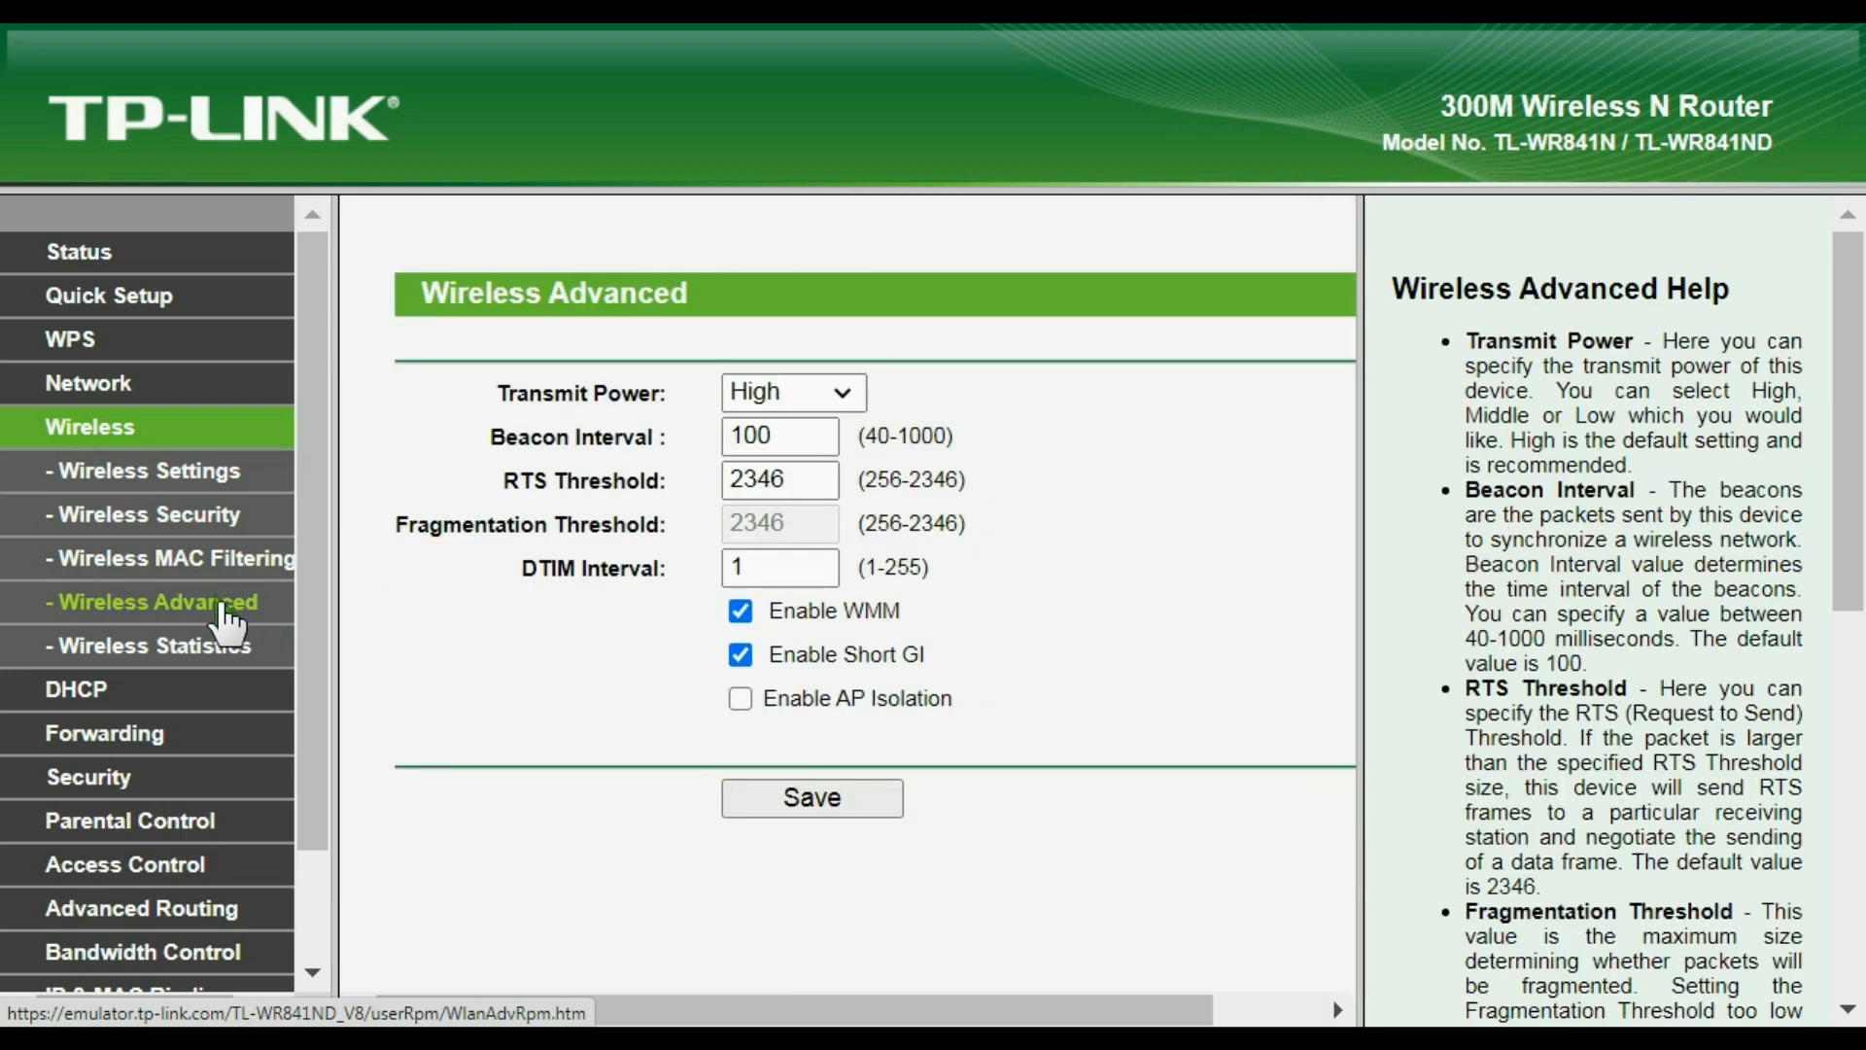
click(848, 389)
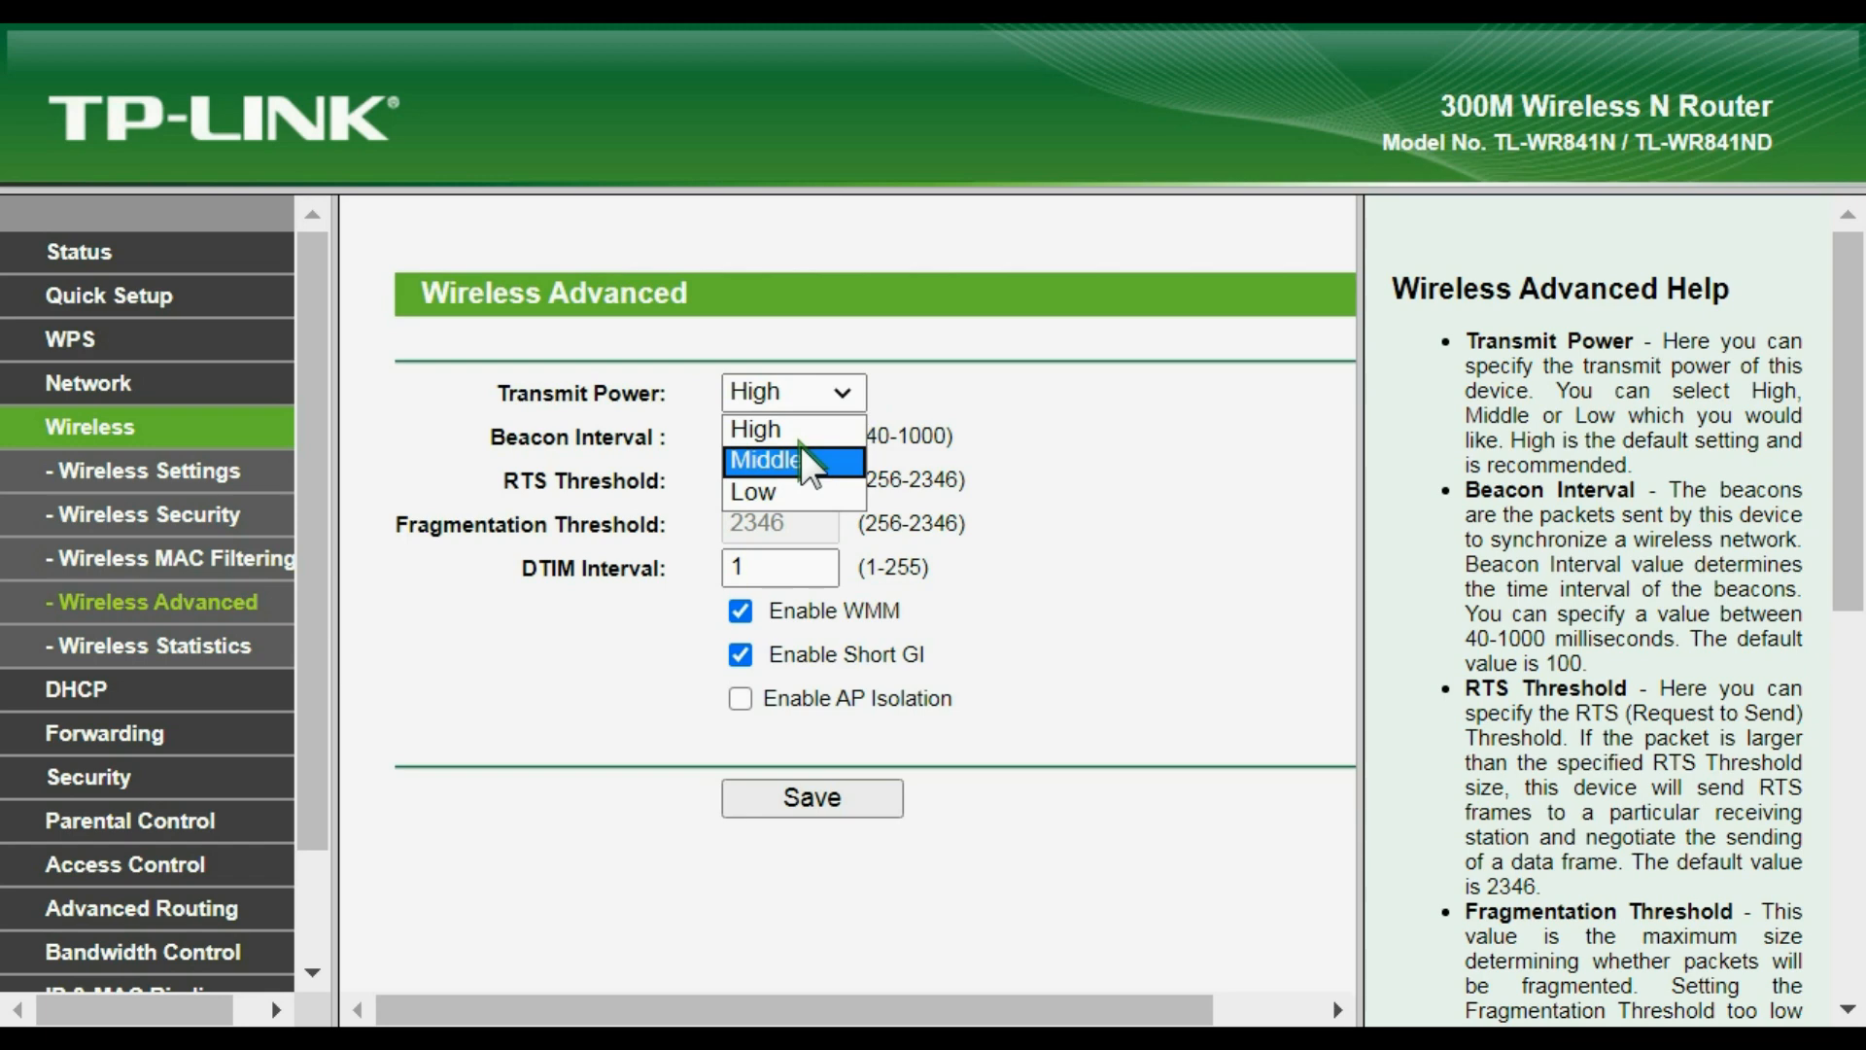
click(580, 416)
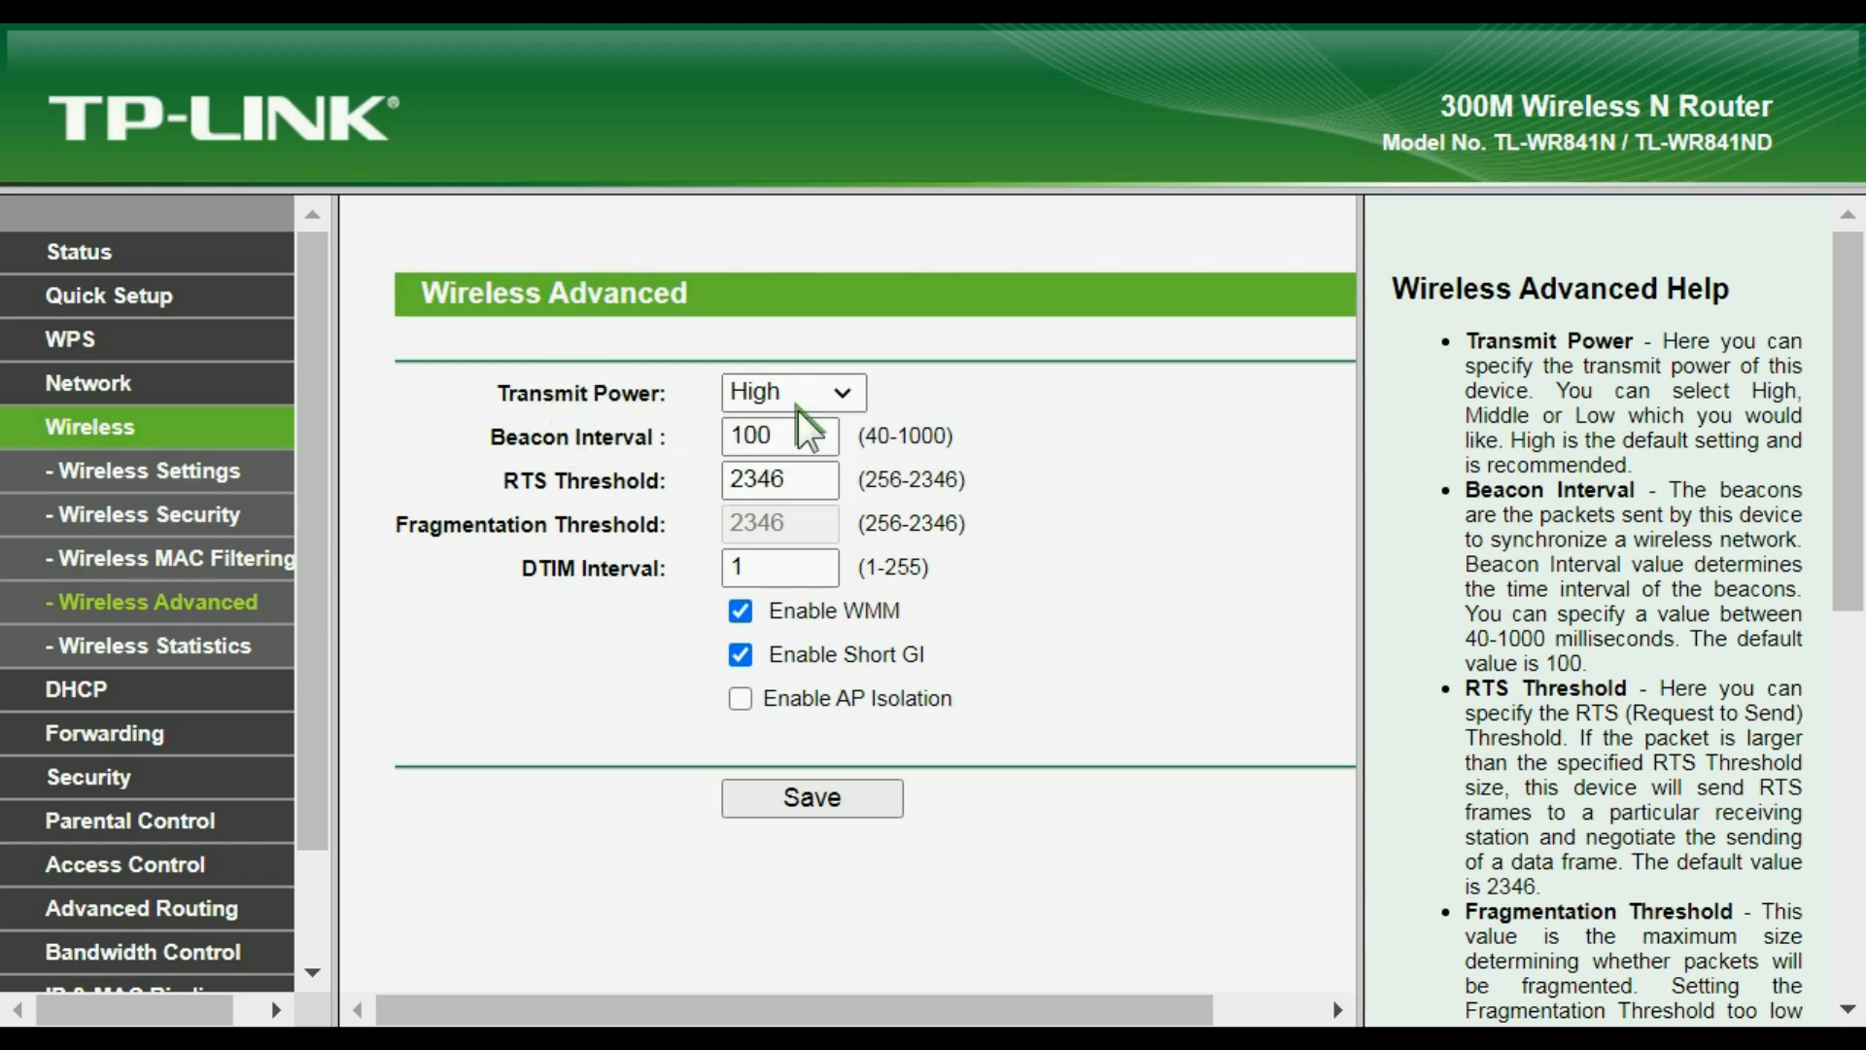
click(826, 393)
click(799, 463)
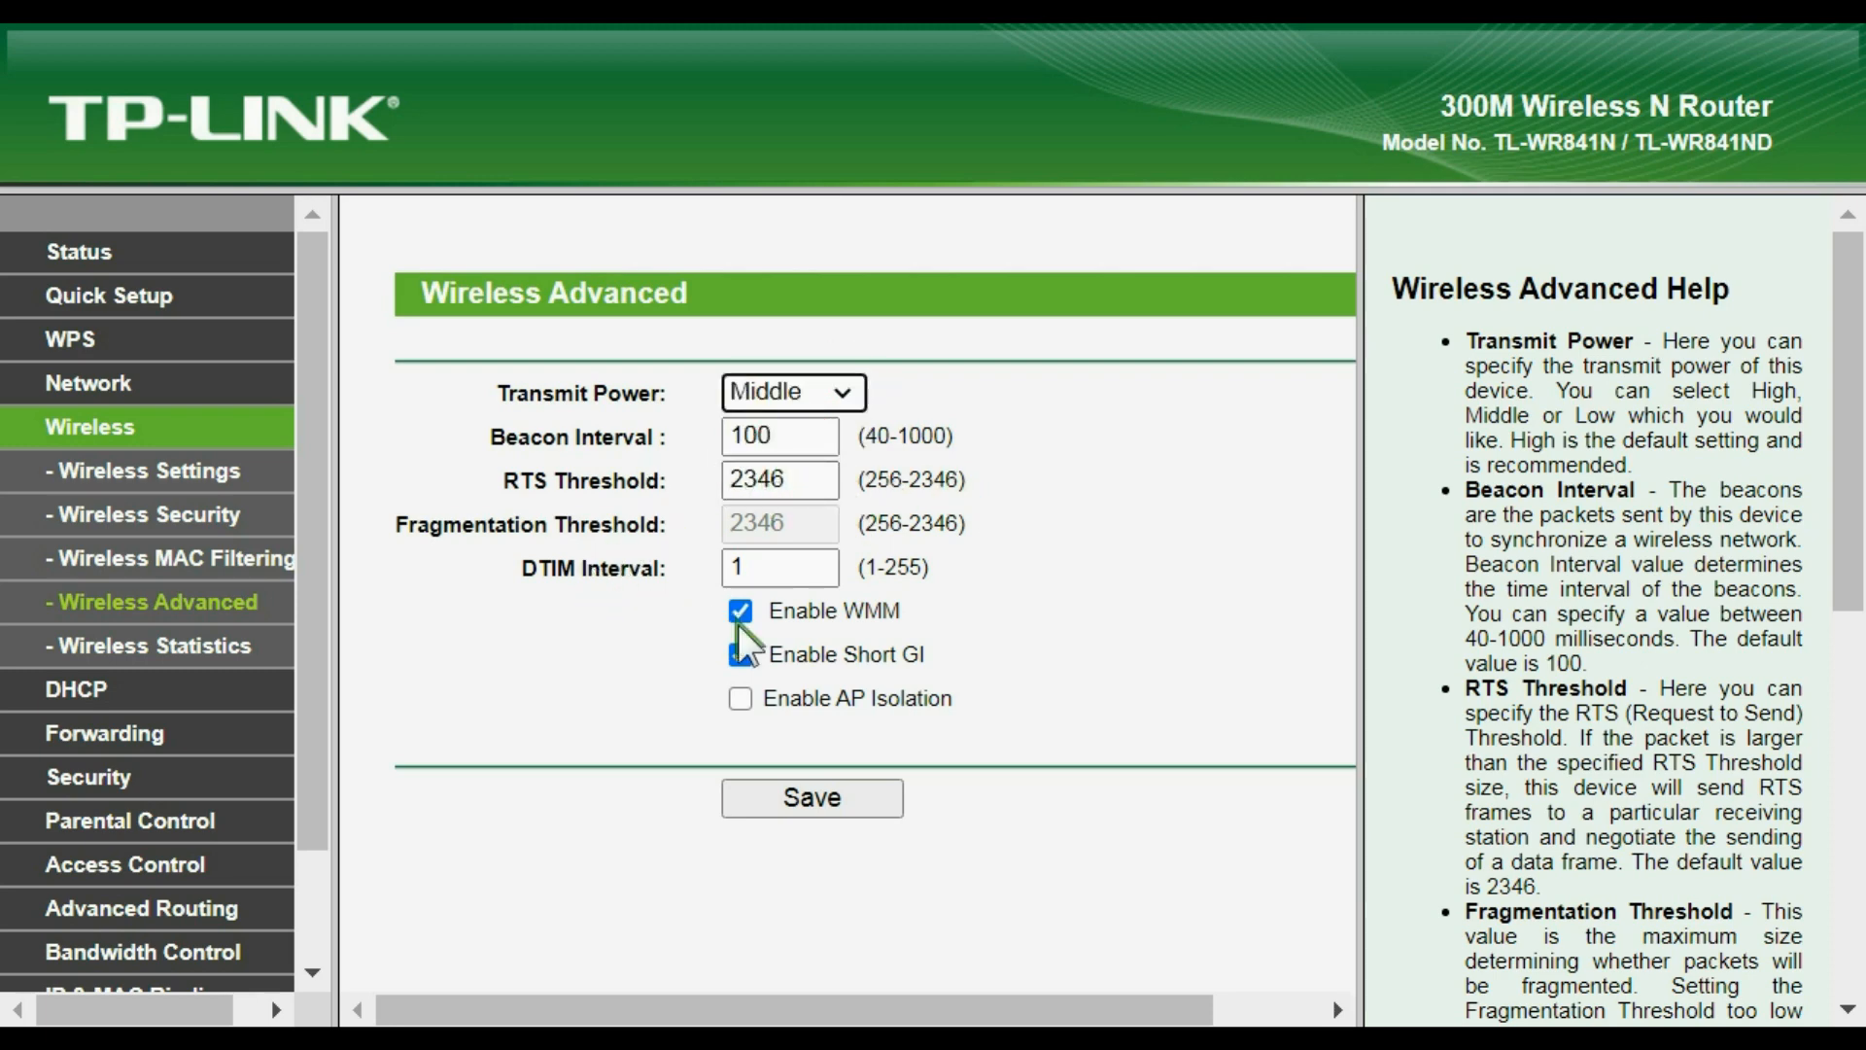
click(743, 699)
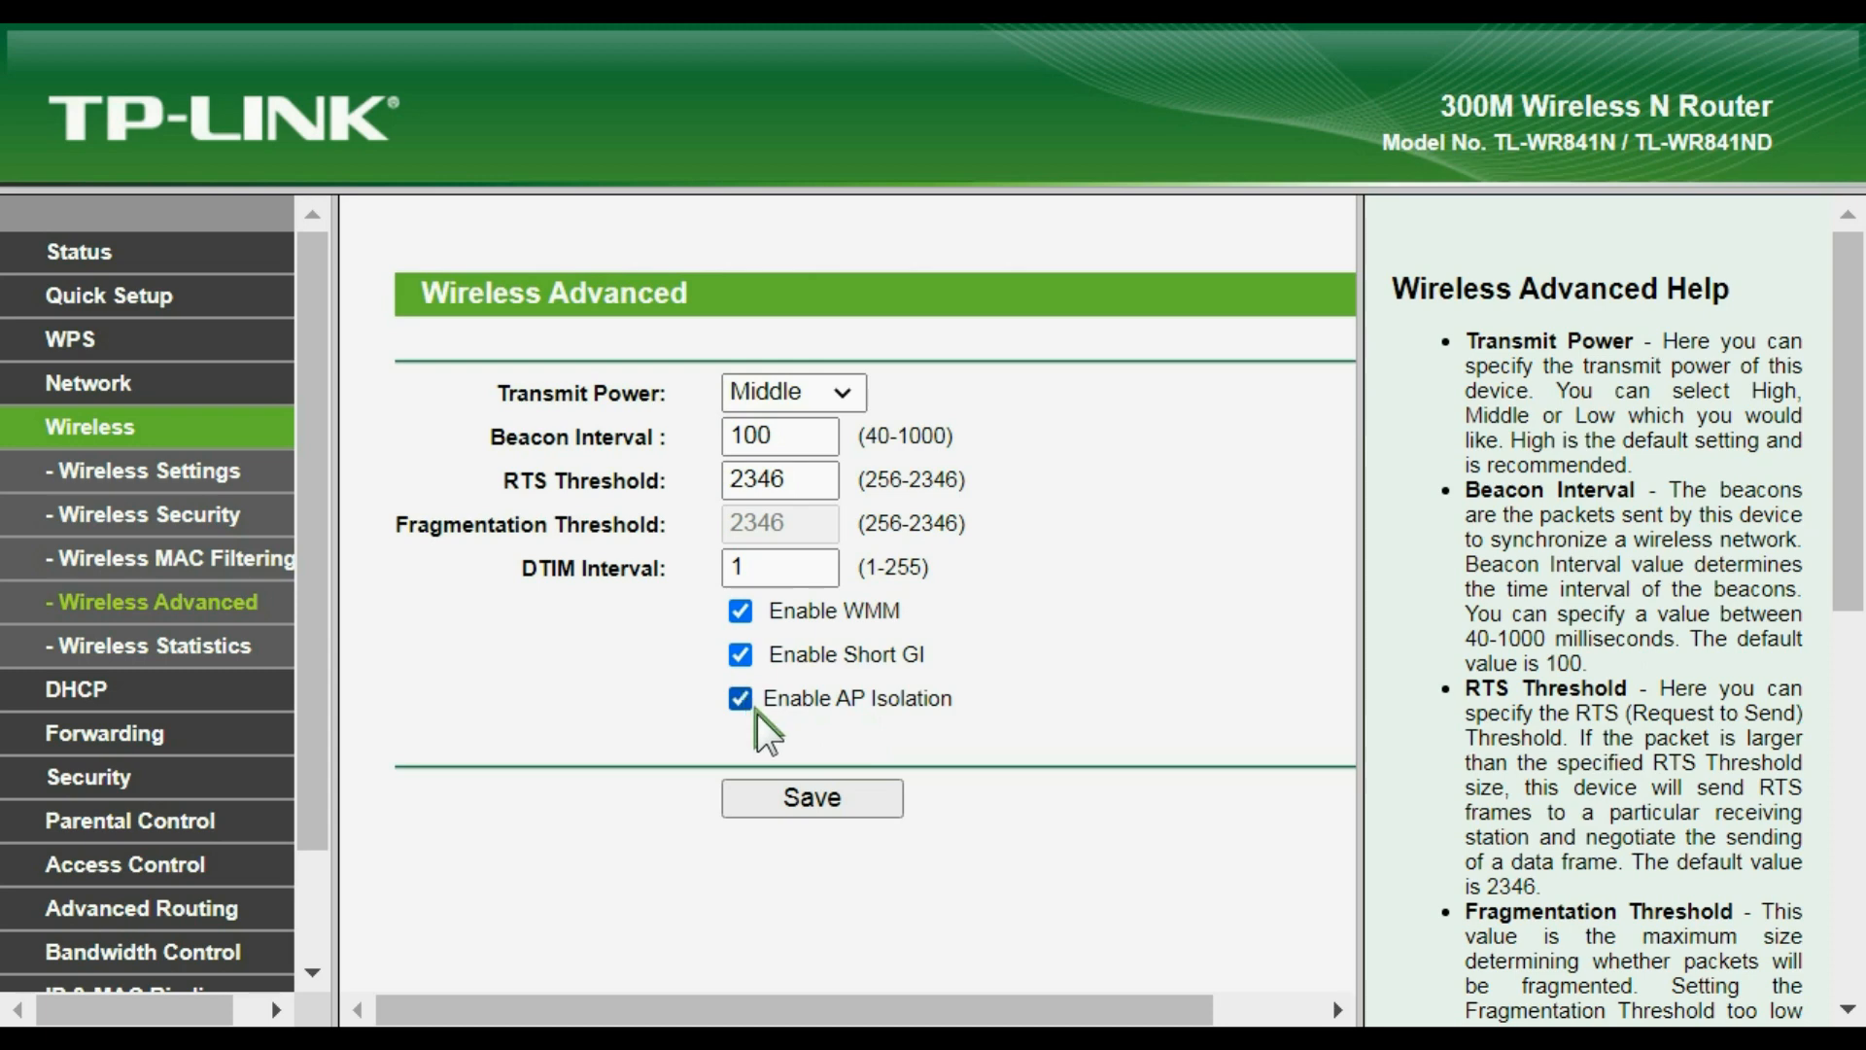
click(808, 795)
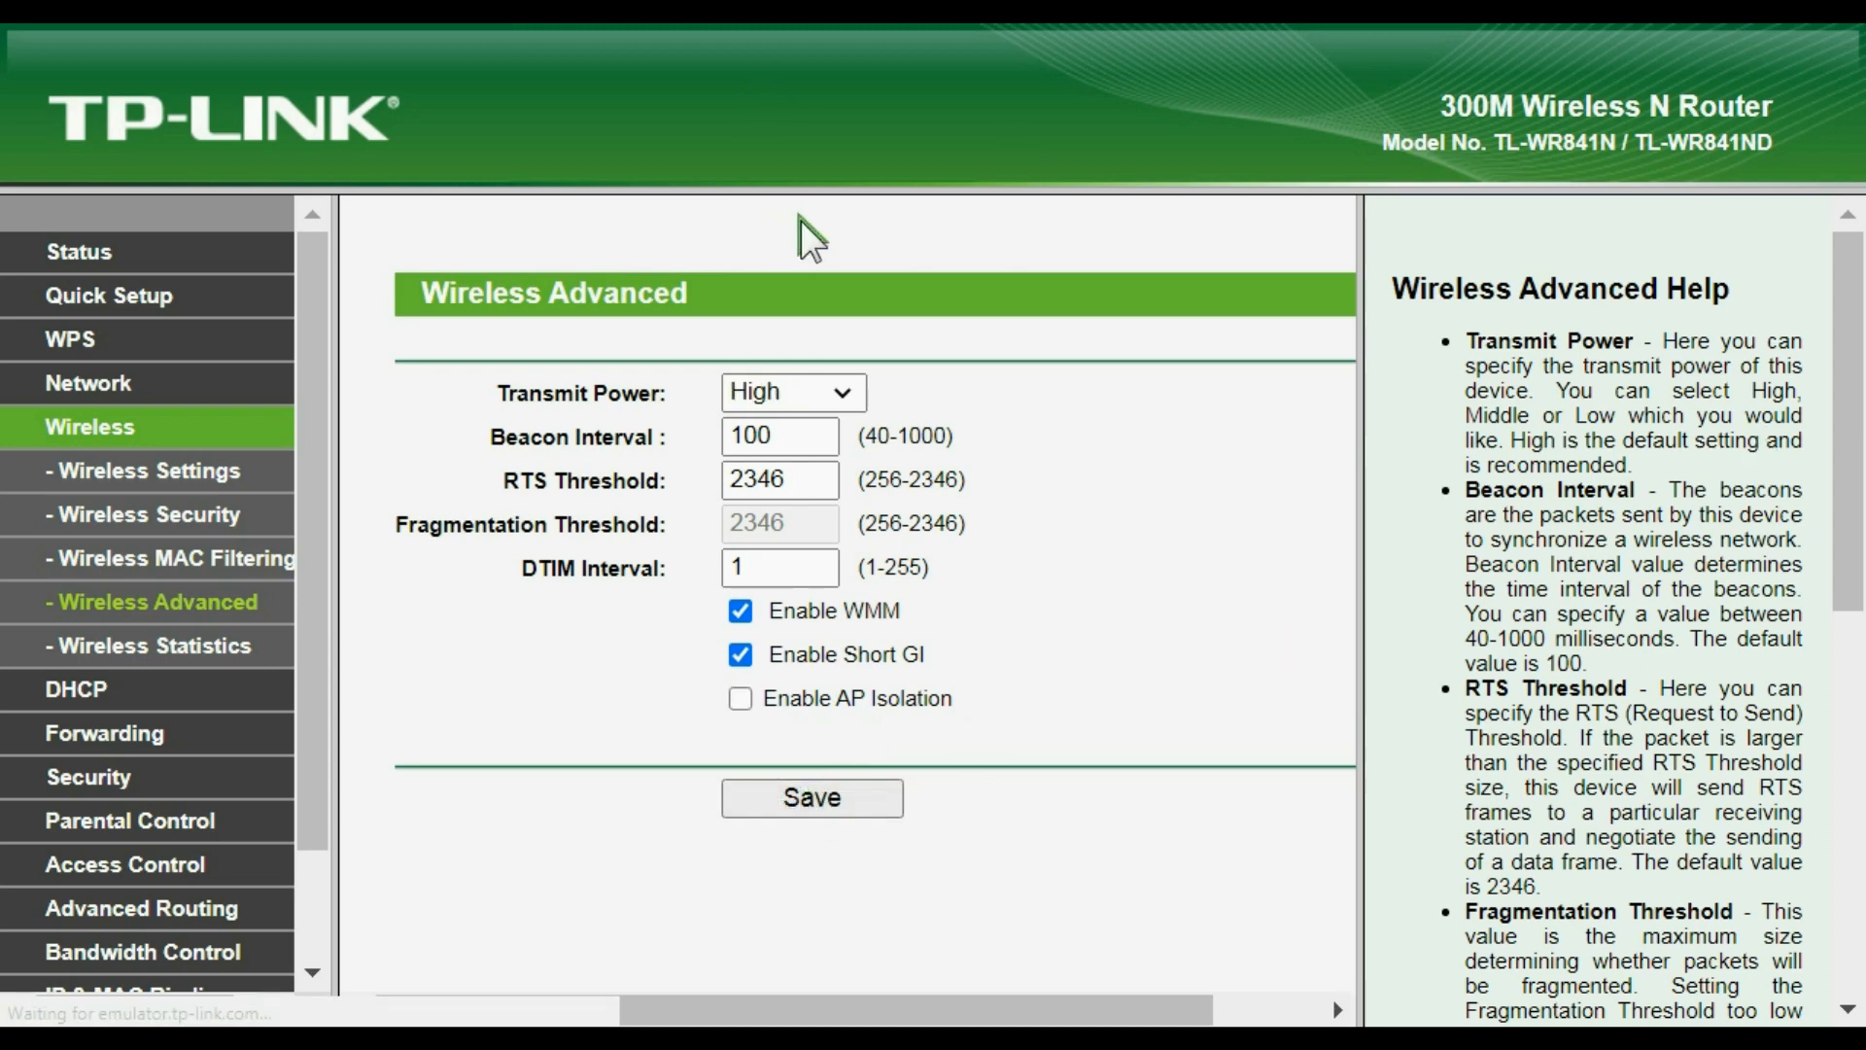
Step: Open the DHCP settings and examine the start and end IP addresses of the address pool
scroll(243, 515, down, 1)
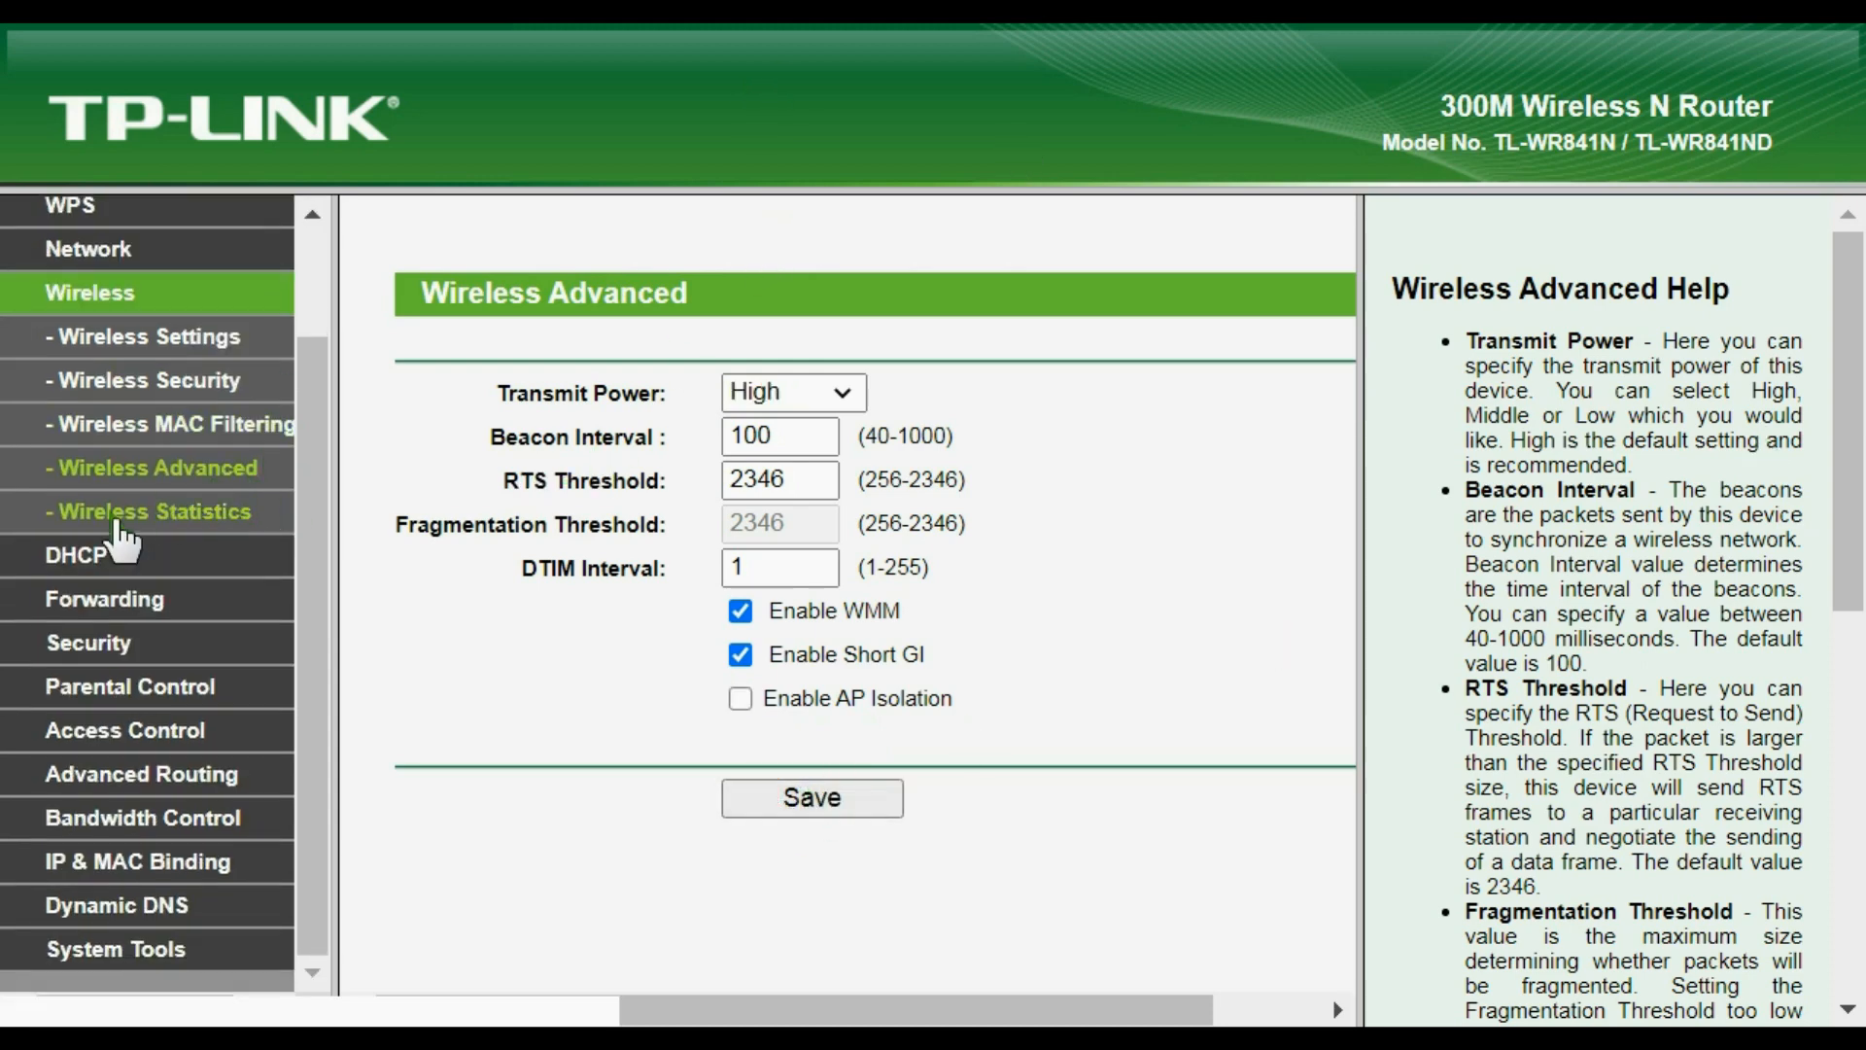
click(70, 546)
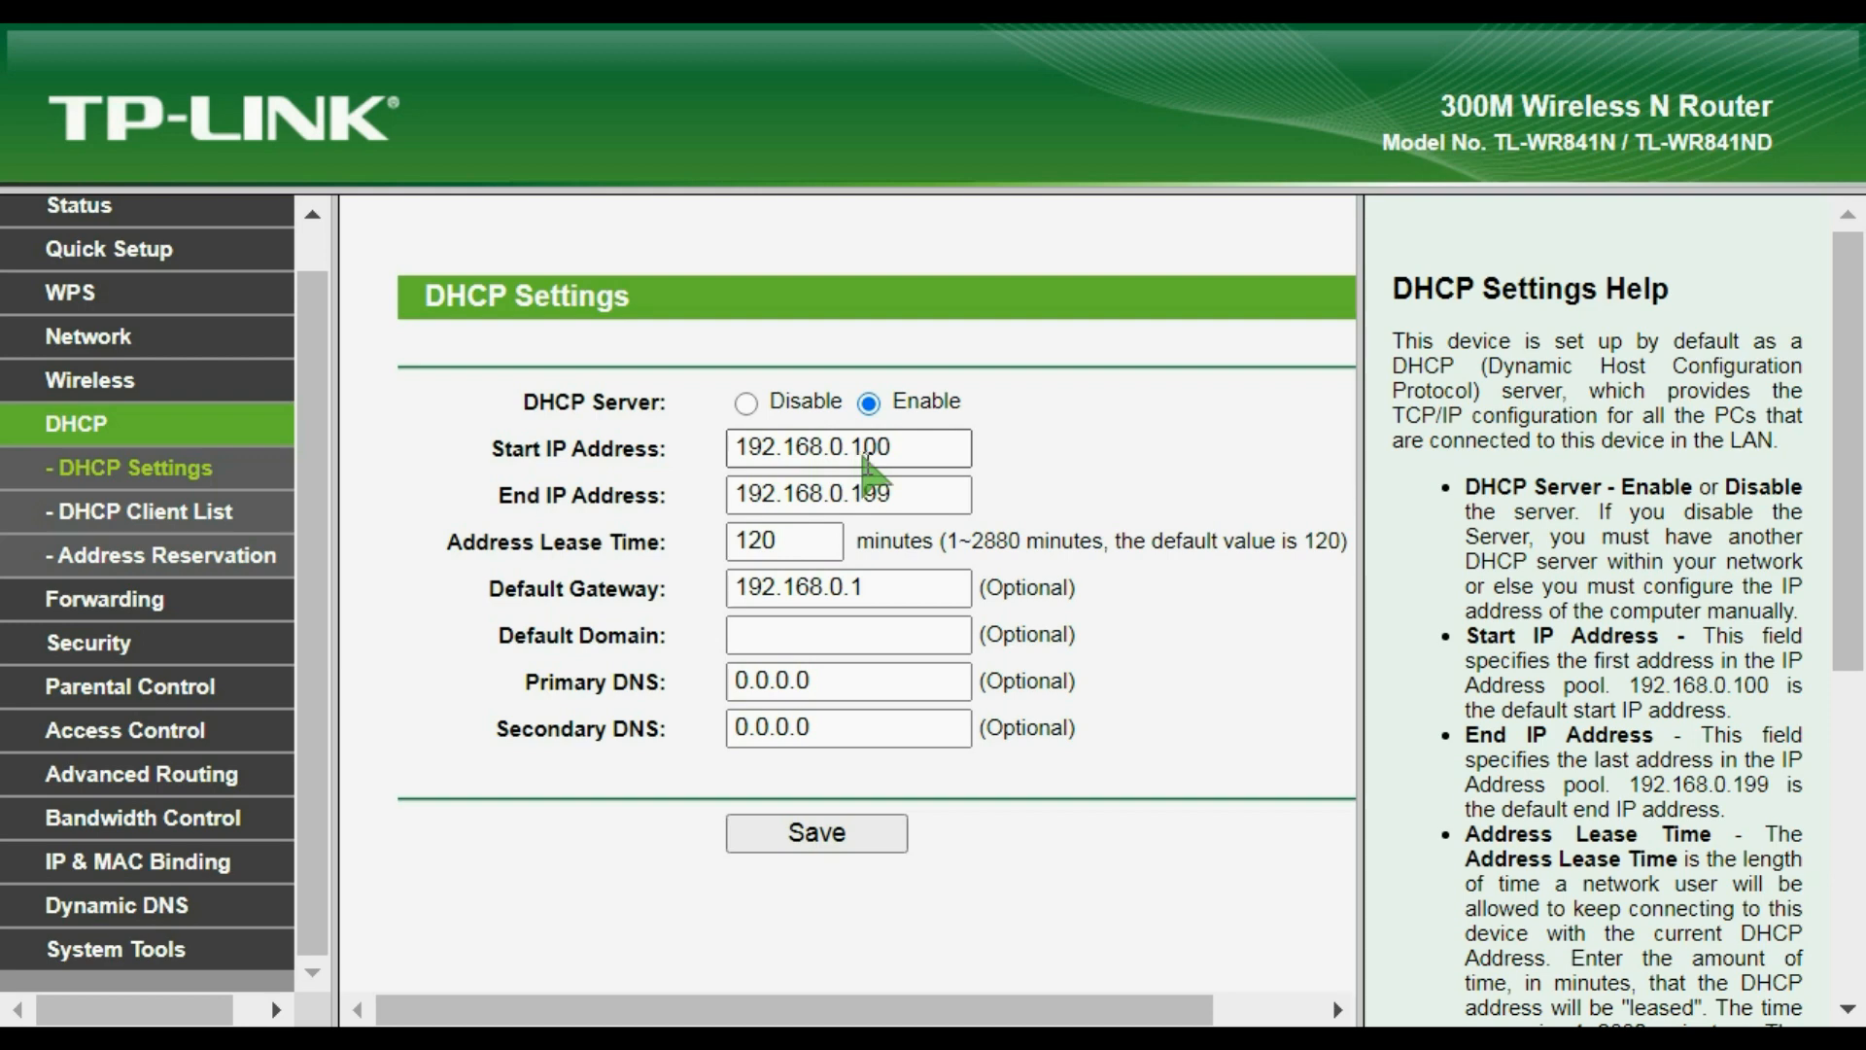
drag(930, 449, 916, 449)
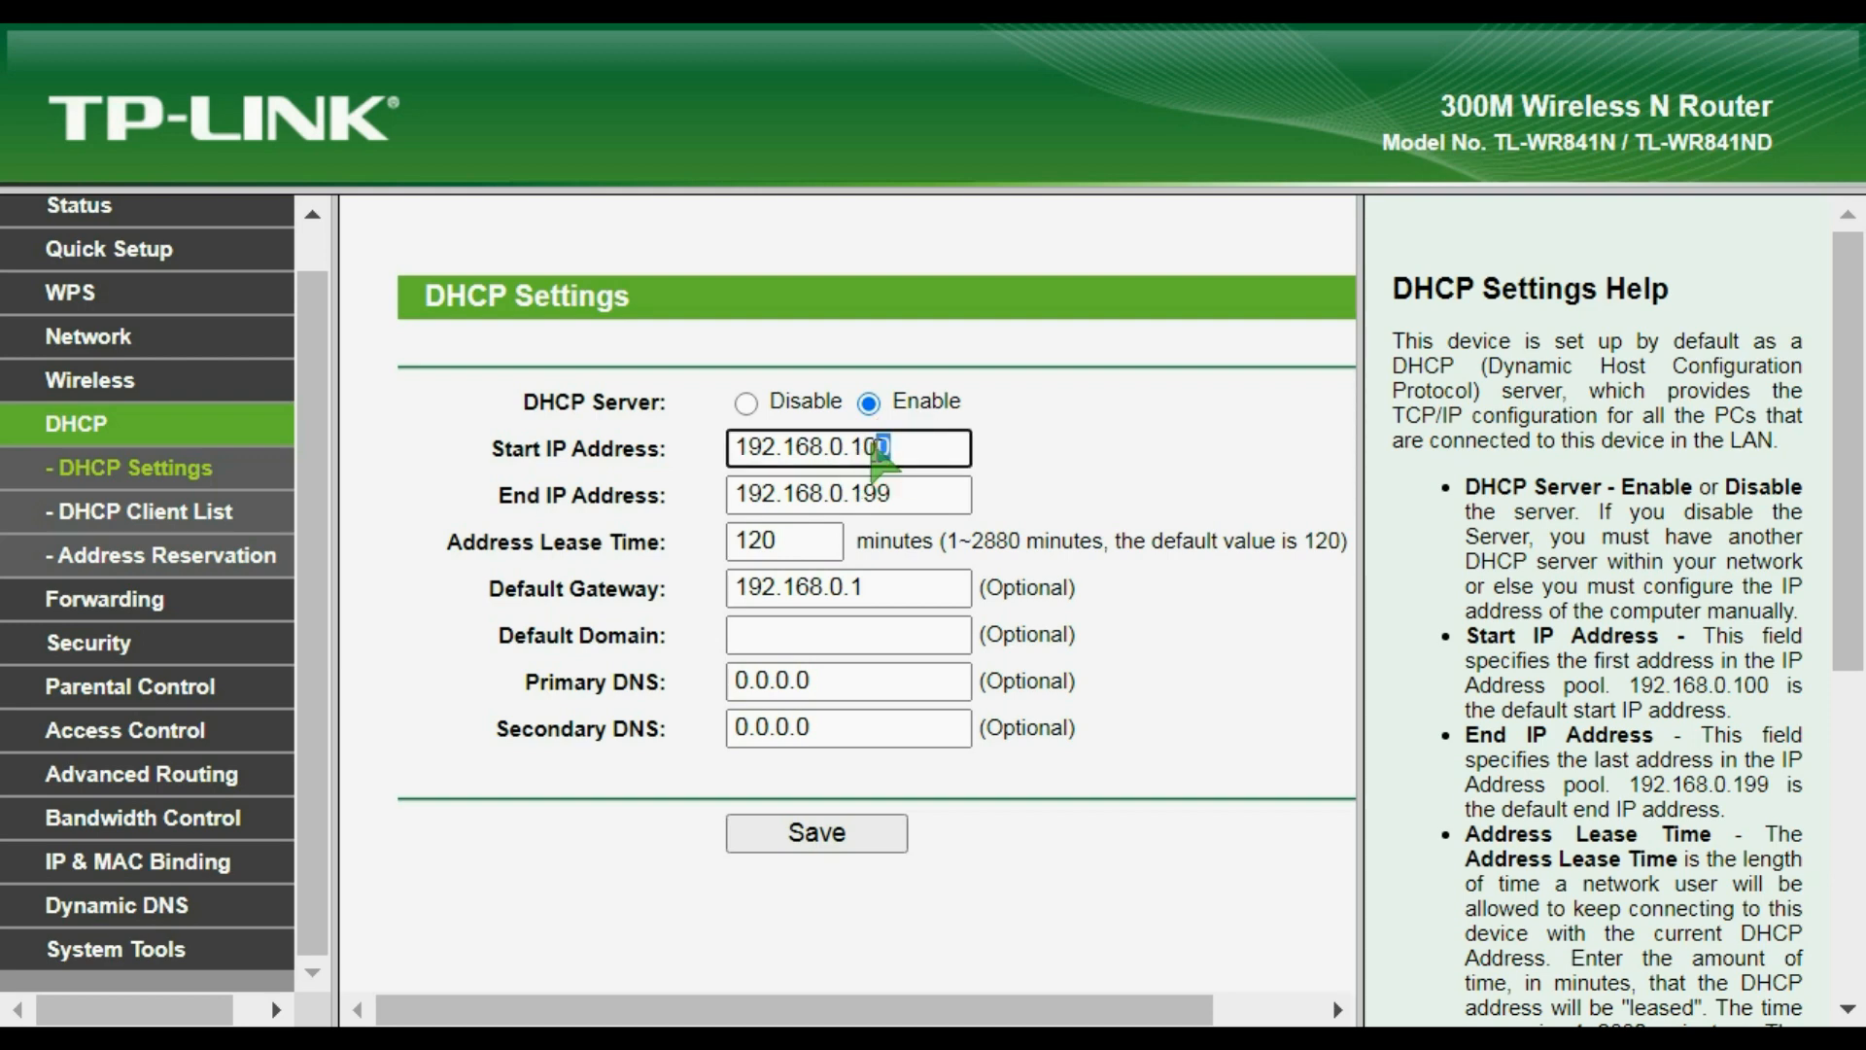
click(617, 491)
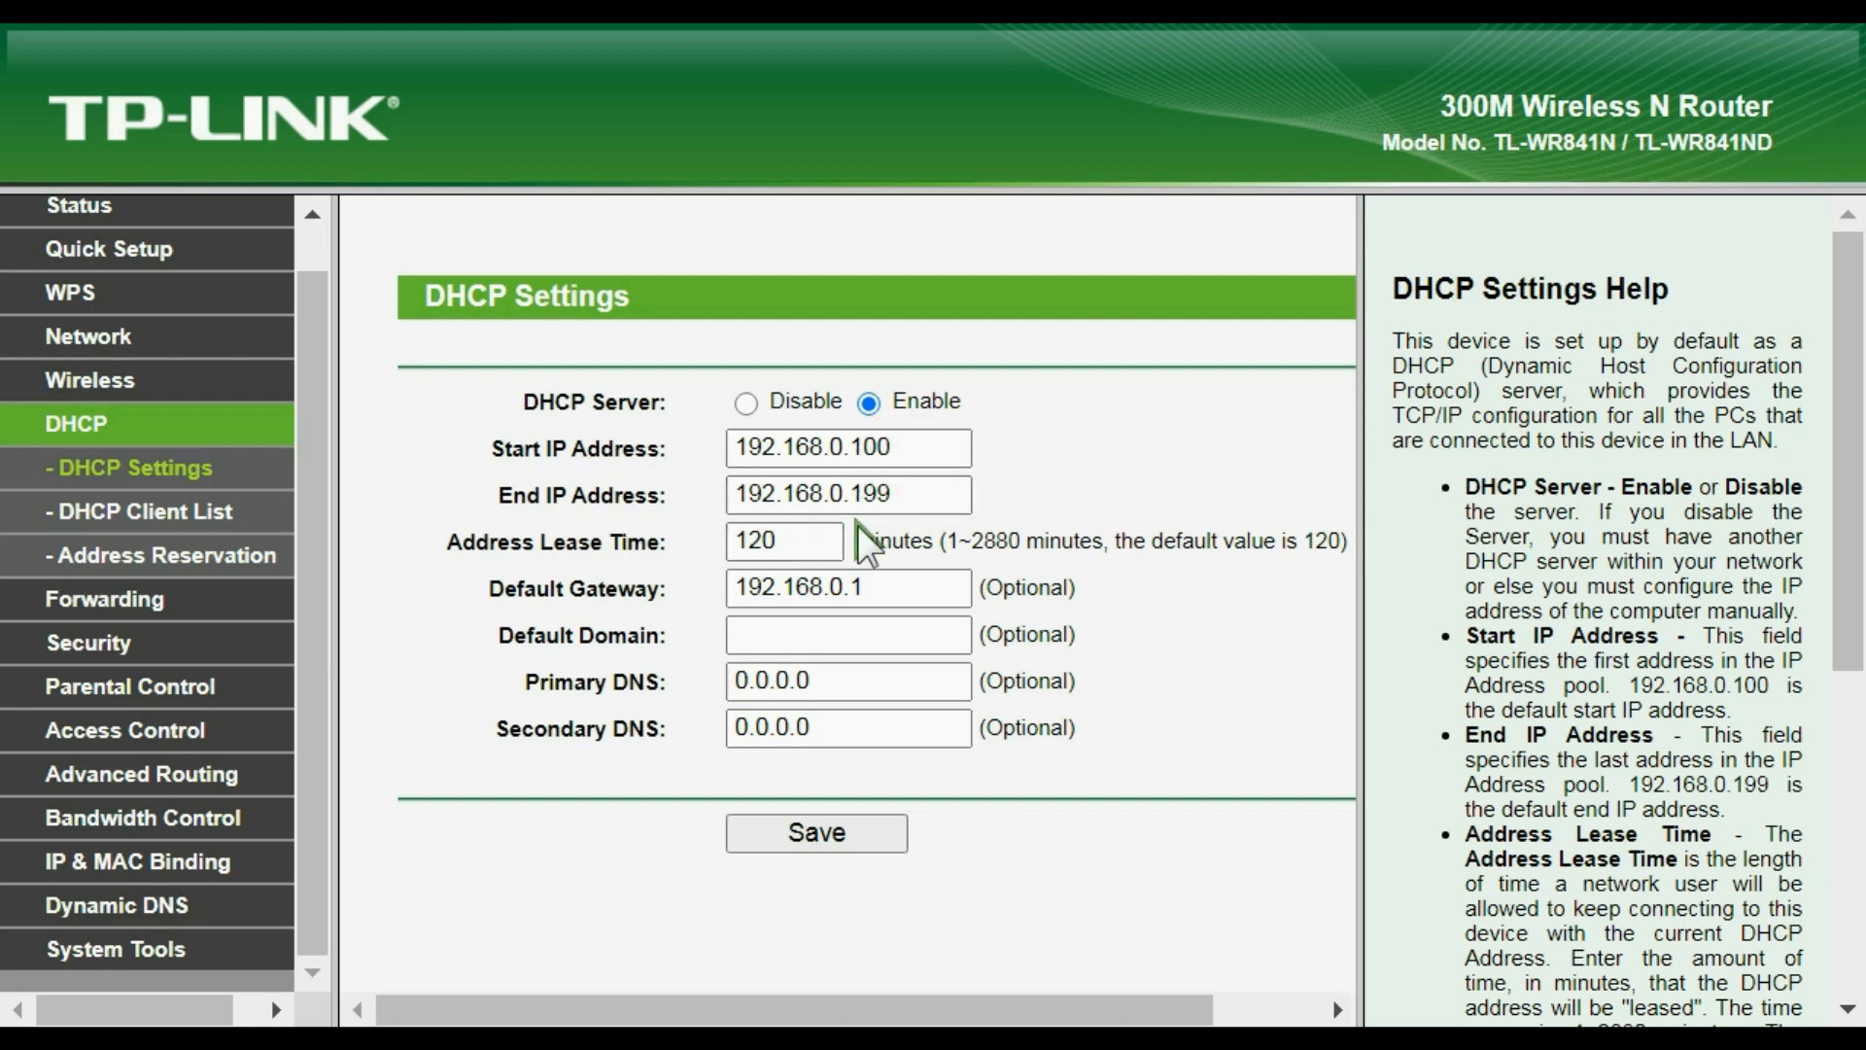
click(906, 496)
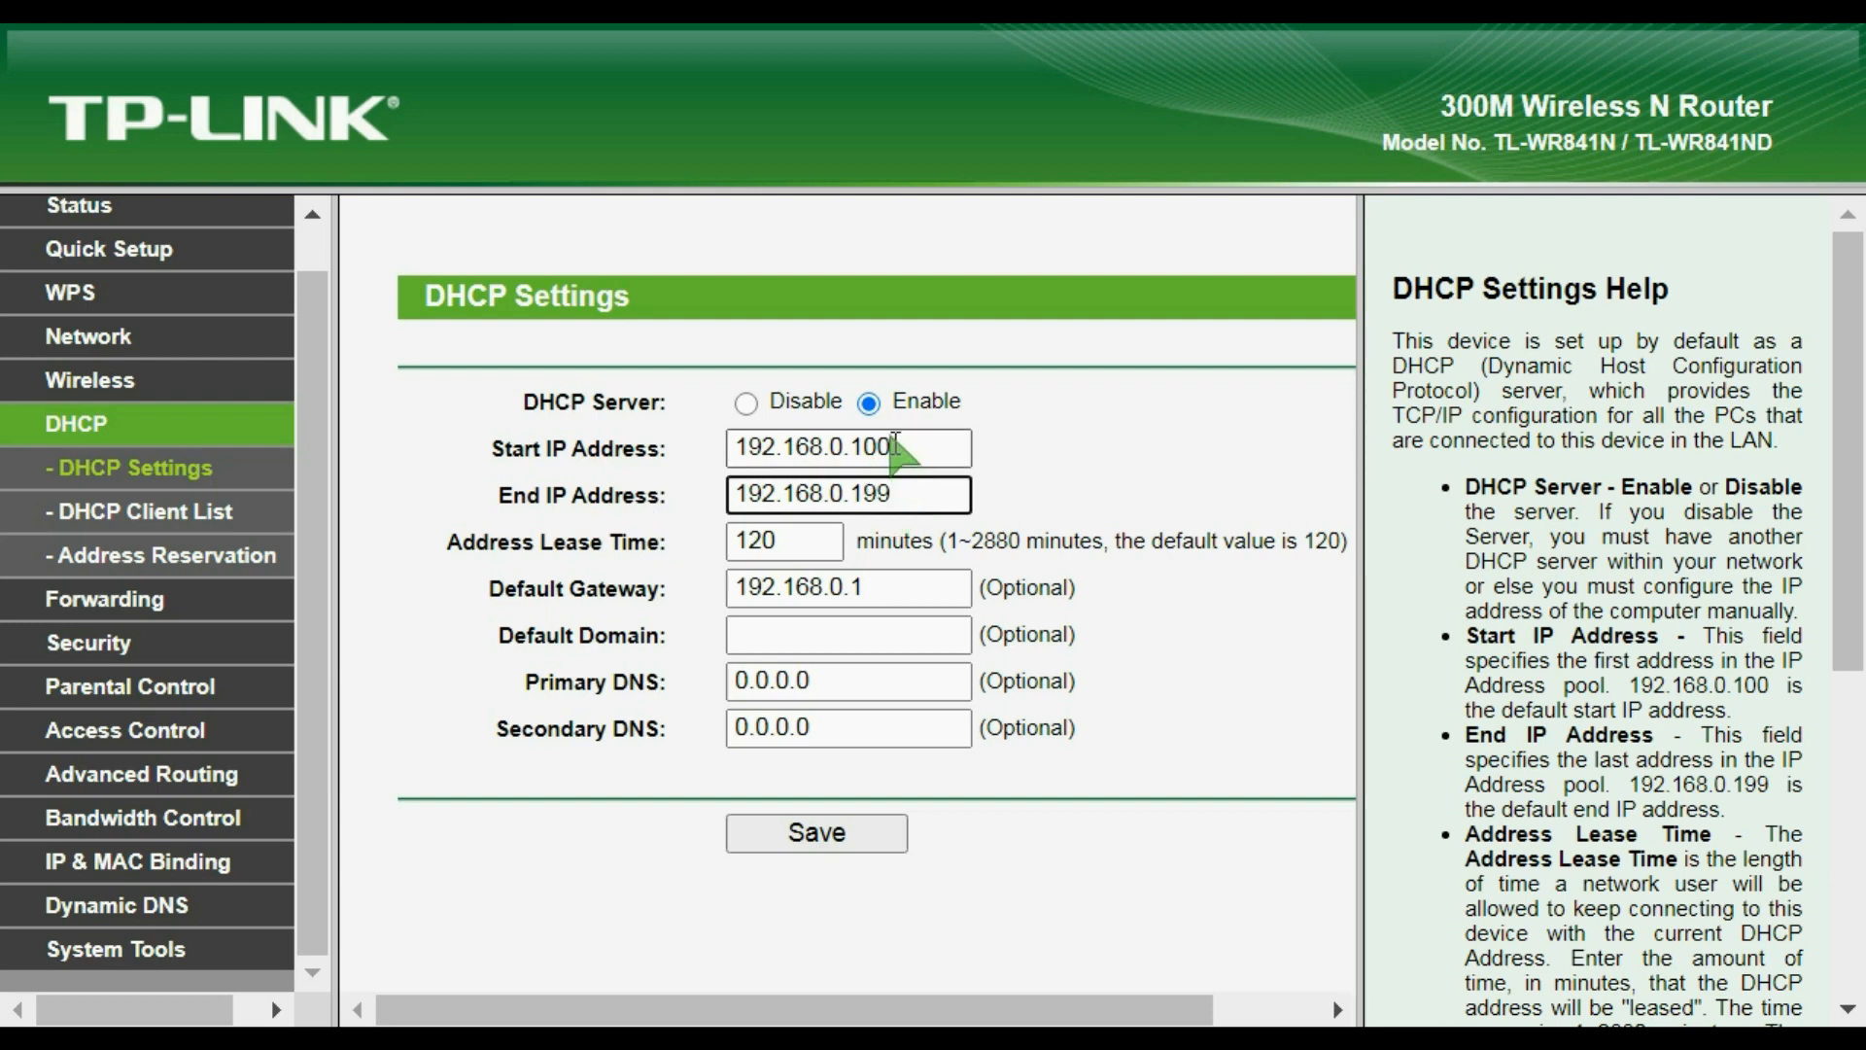
click(894, 447)
click(896, 494)
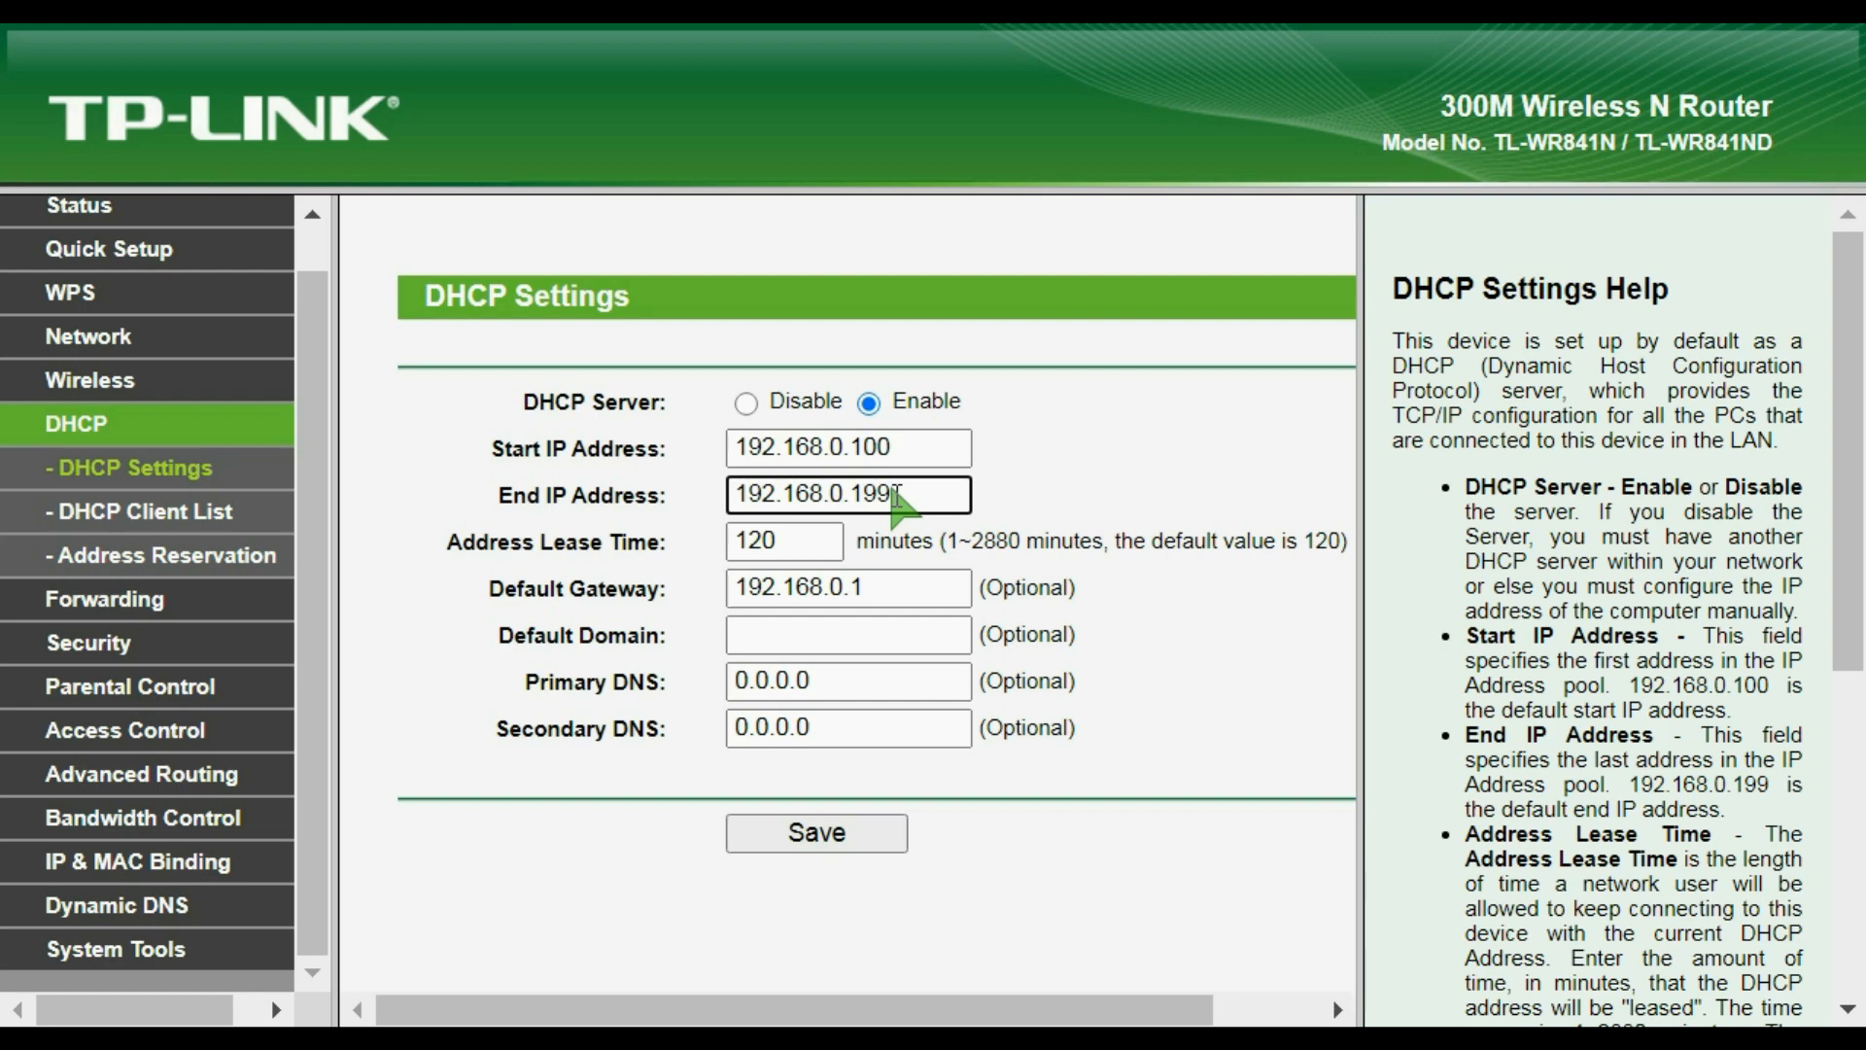
Step: Set the end IP address of the DHCP pool to 192.168.0.105 and back to 192.168.0.199
drag(896, 493, 853, 498)
text(105)
click(911, 498)
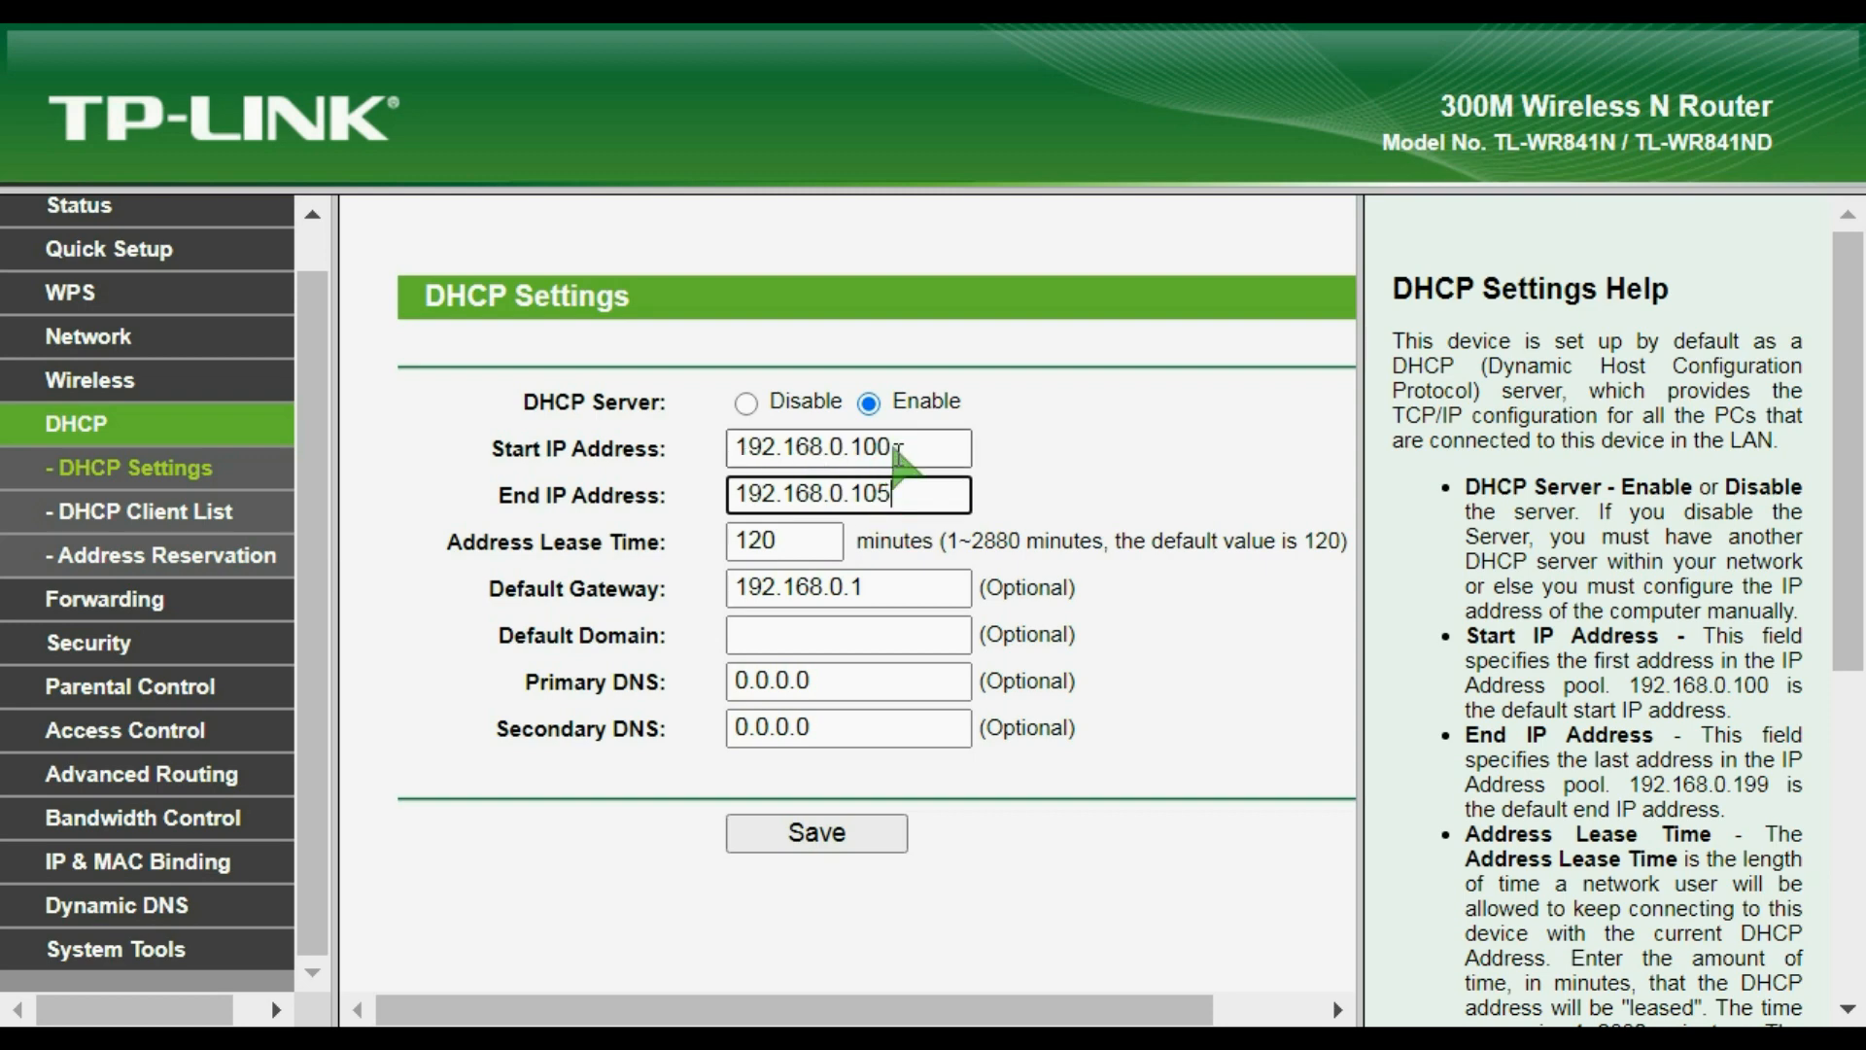
drag(909, 496, 797, 458)
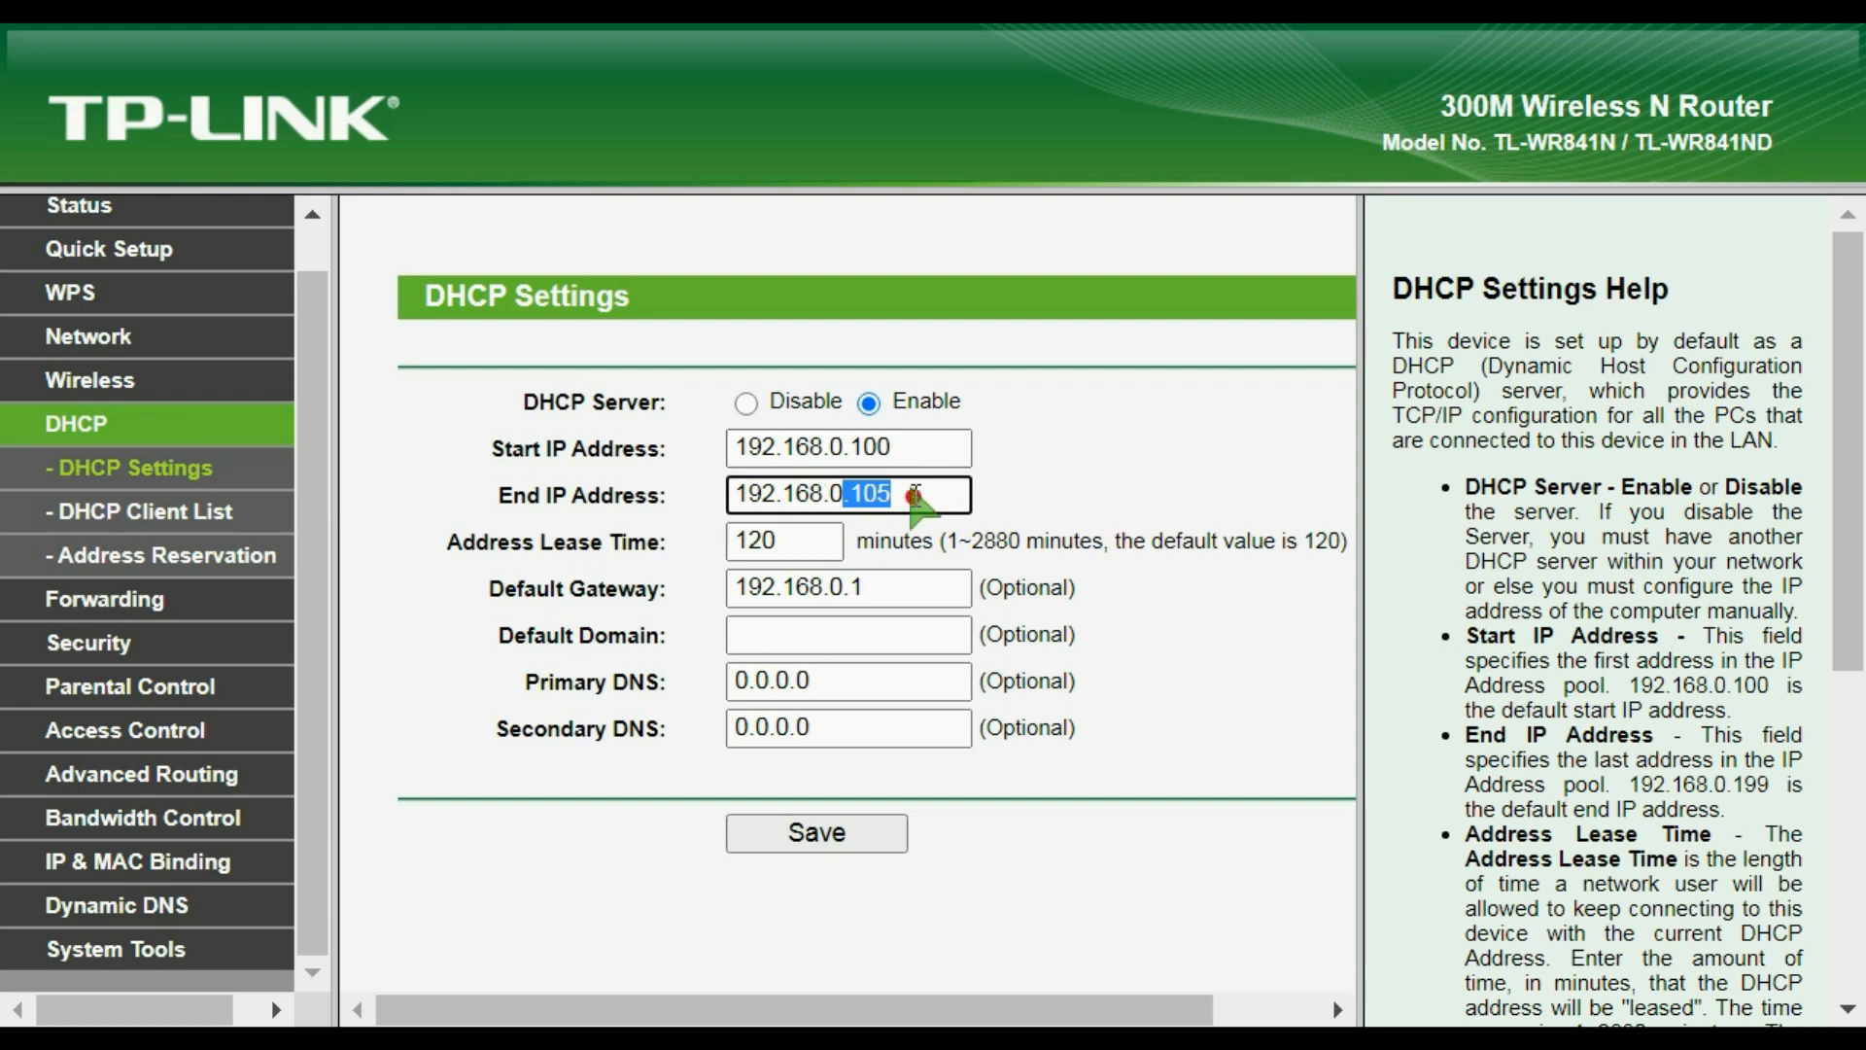
click(941, 494)
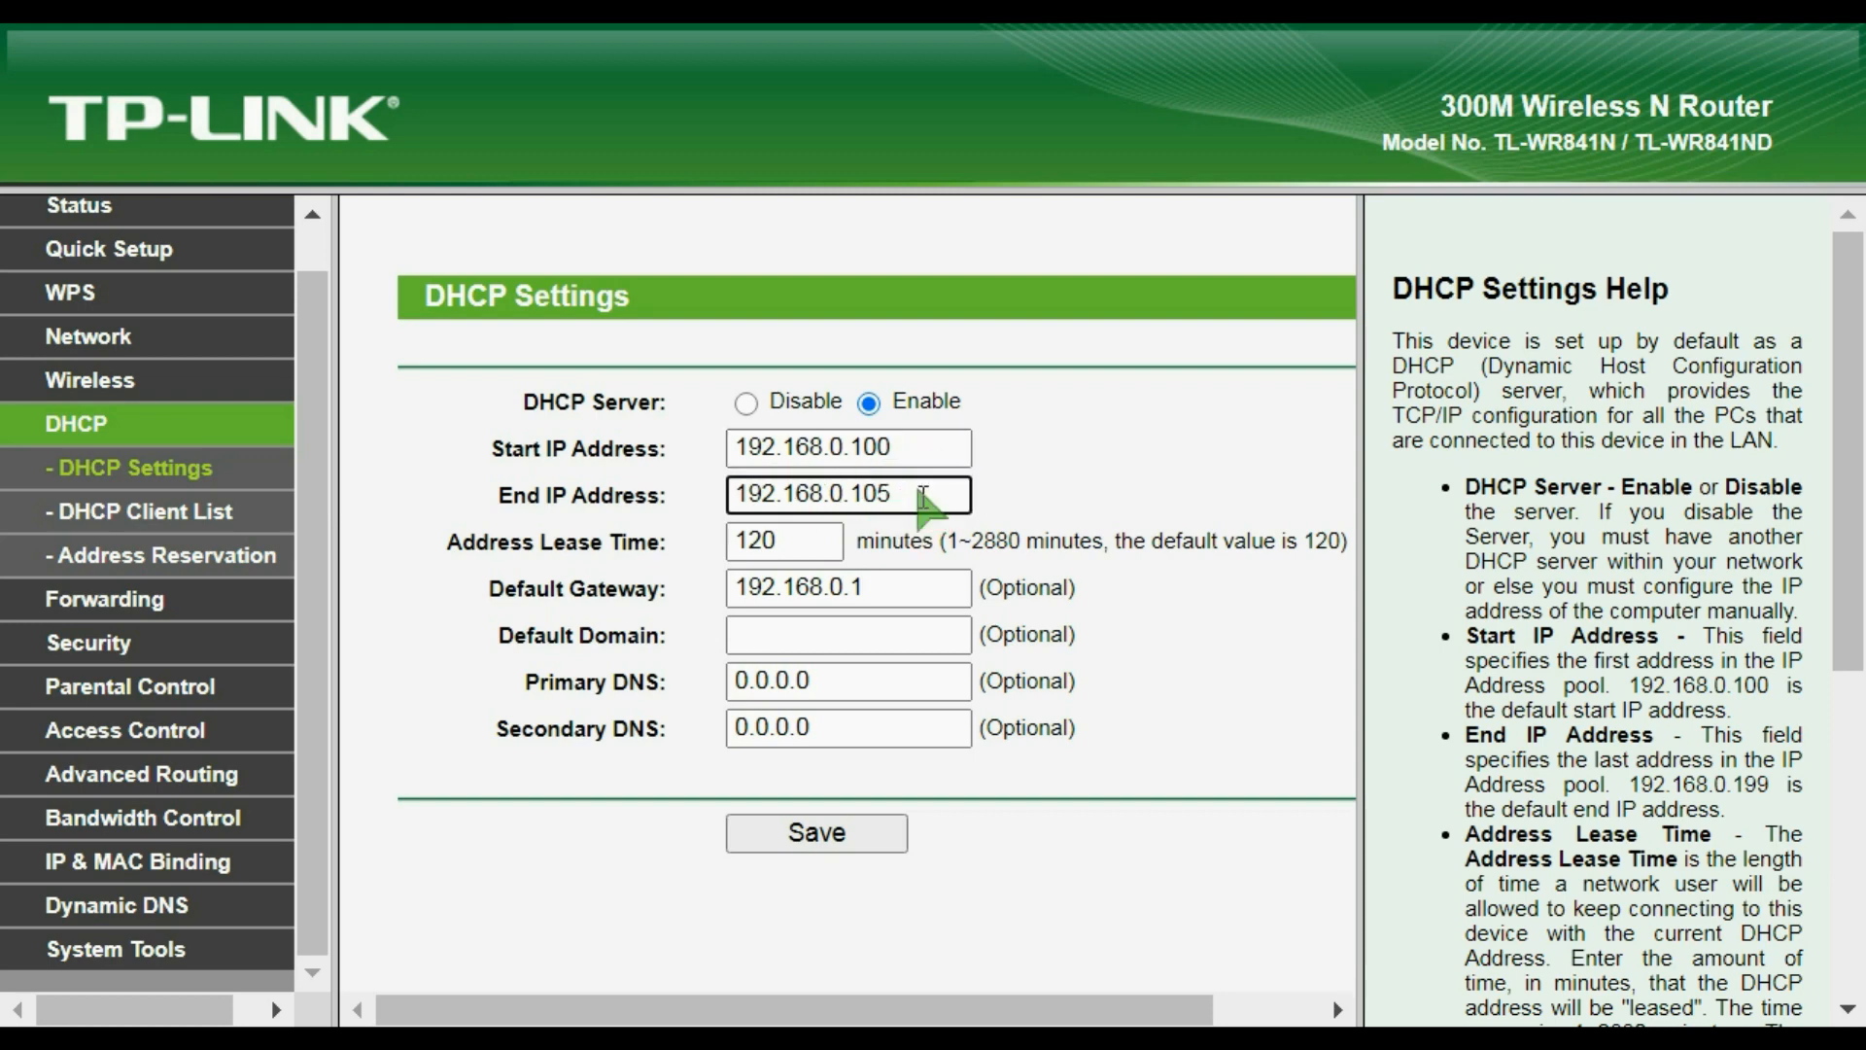
key(BackSpace)
key(BackSpace)
key(BackSpace)
text(199)
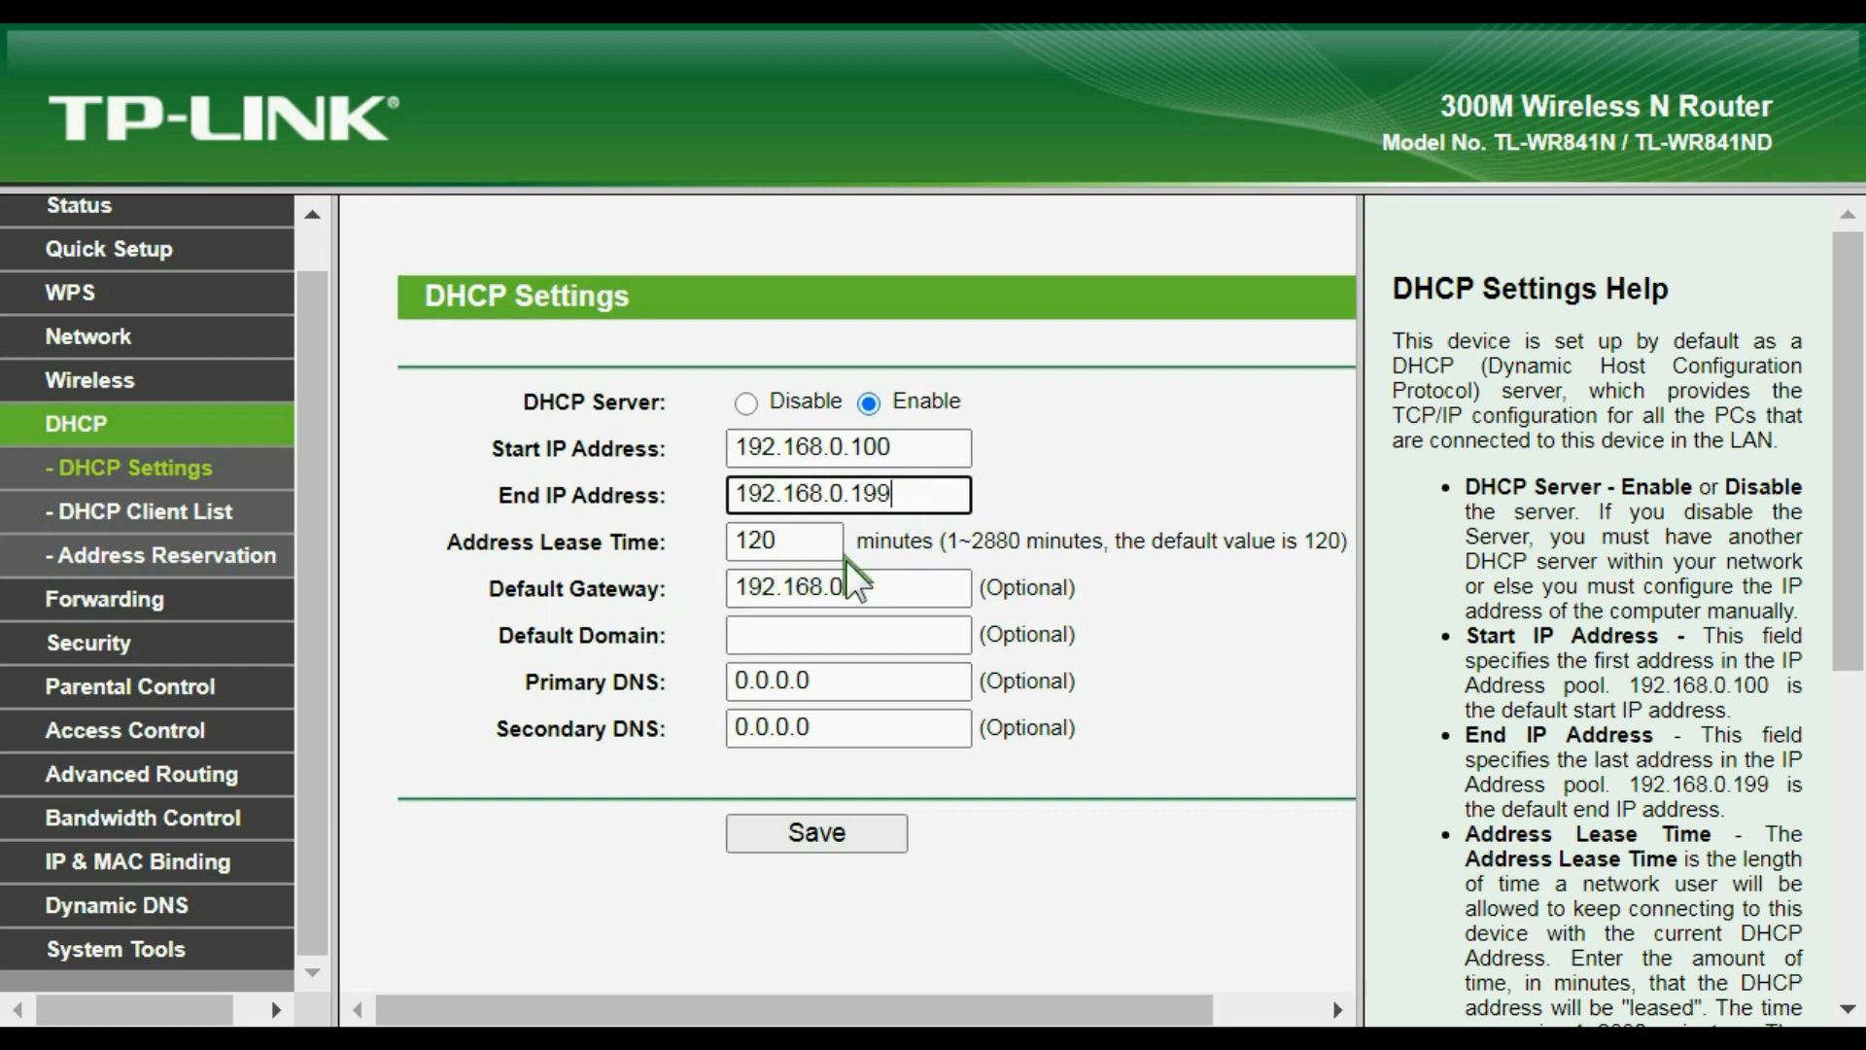
Step: Check the default gateway in the DHCP settings and set the primary DNS to 8.8.8.8
drag(870, 587, 660, 607)
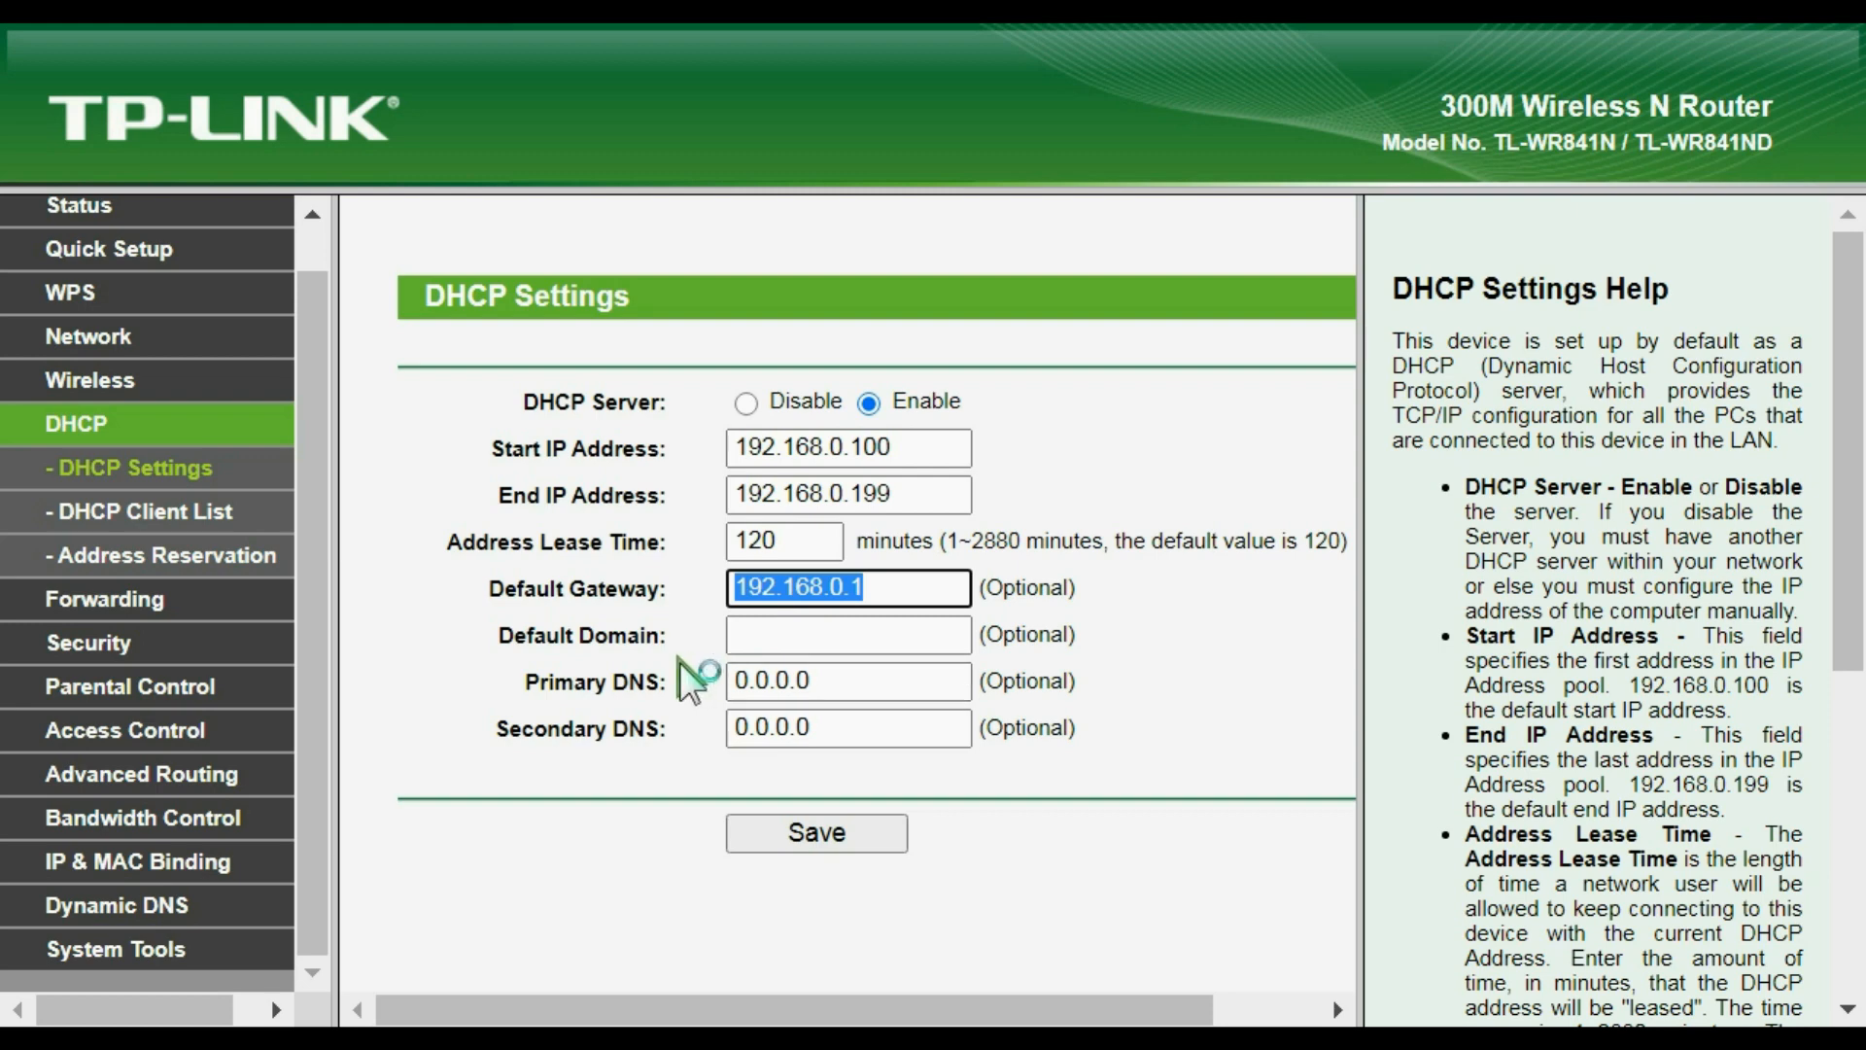
click(821, 680)
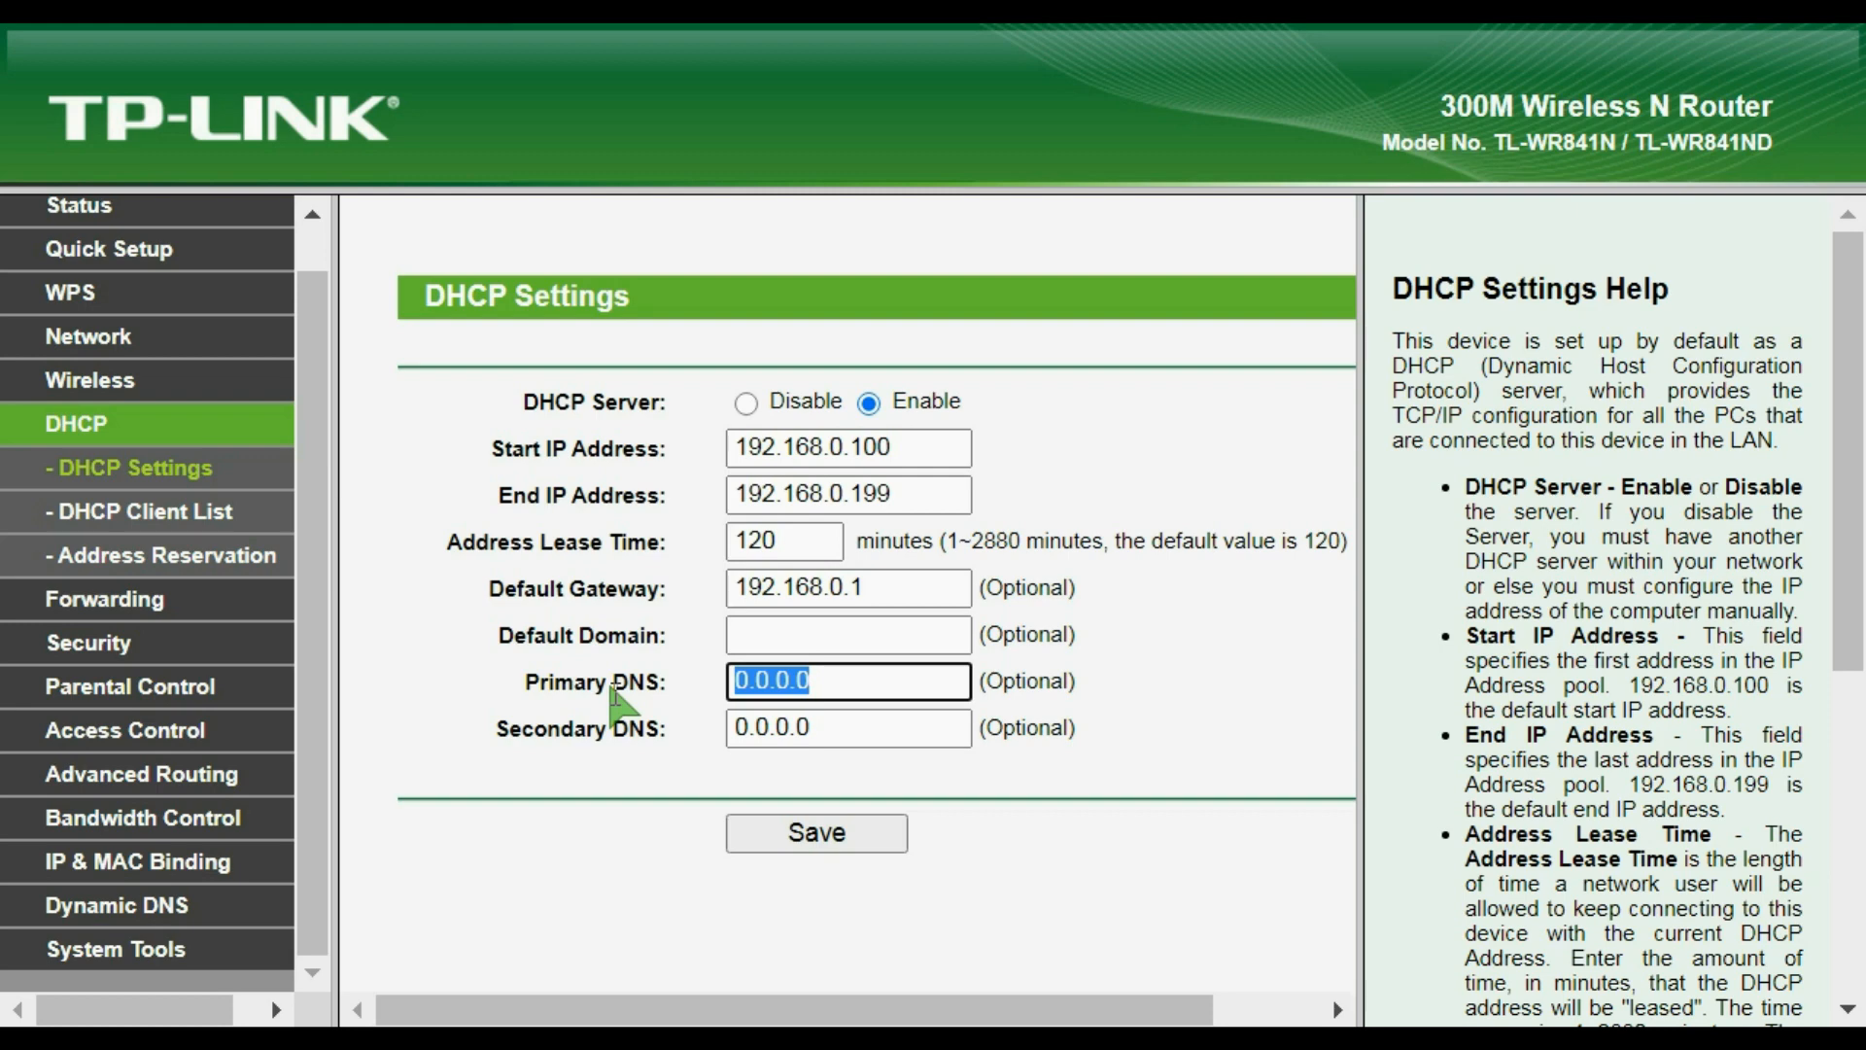
text(8.8.8.8)
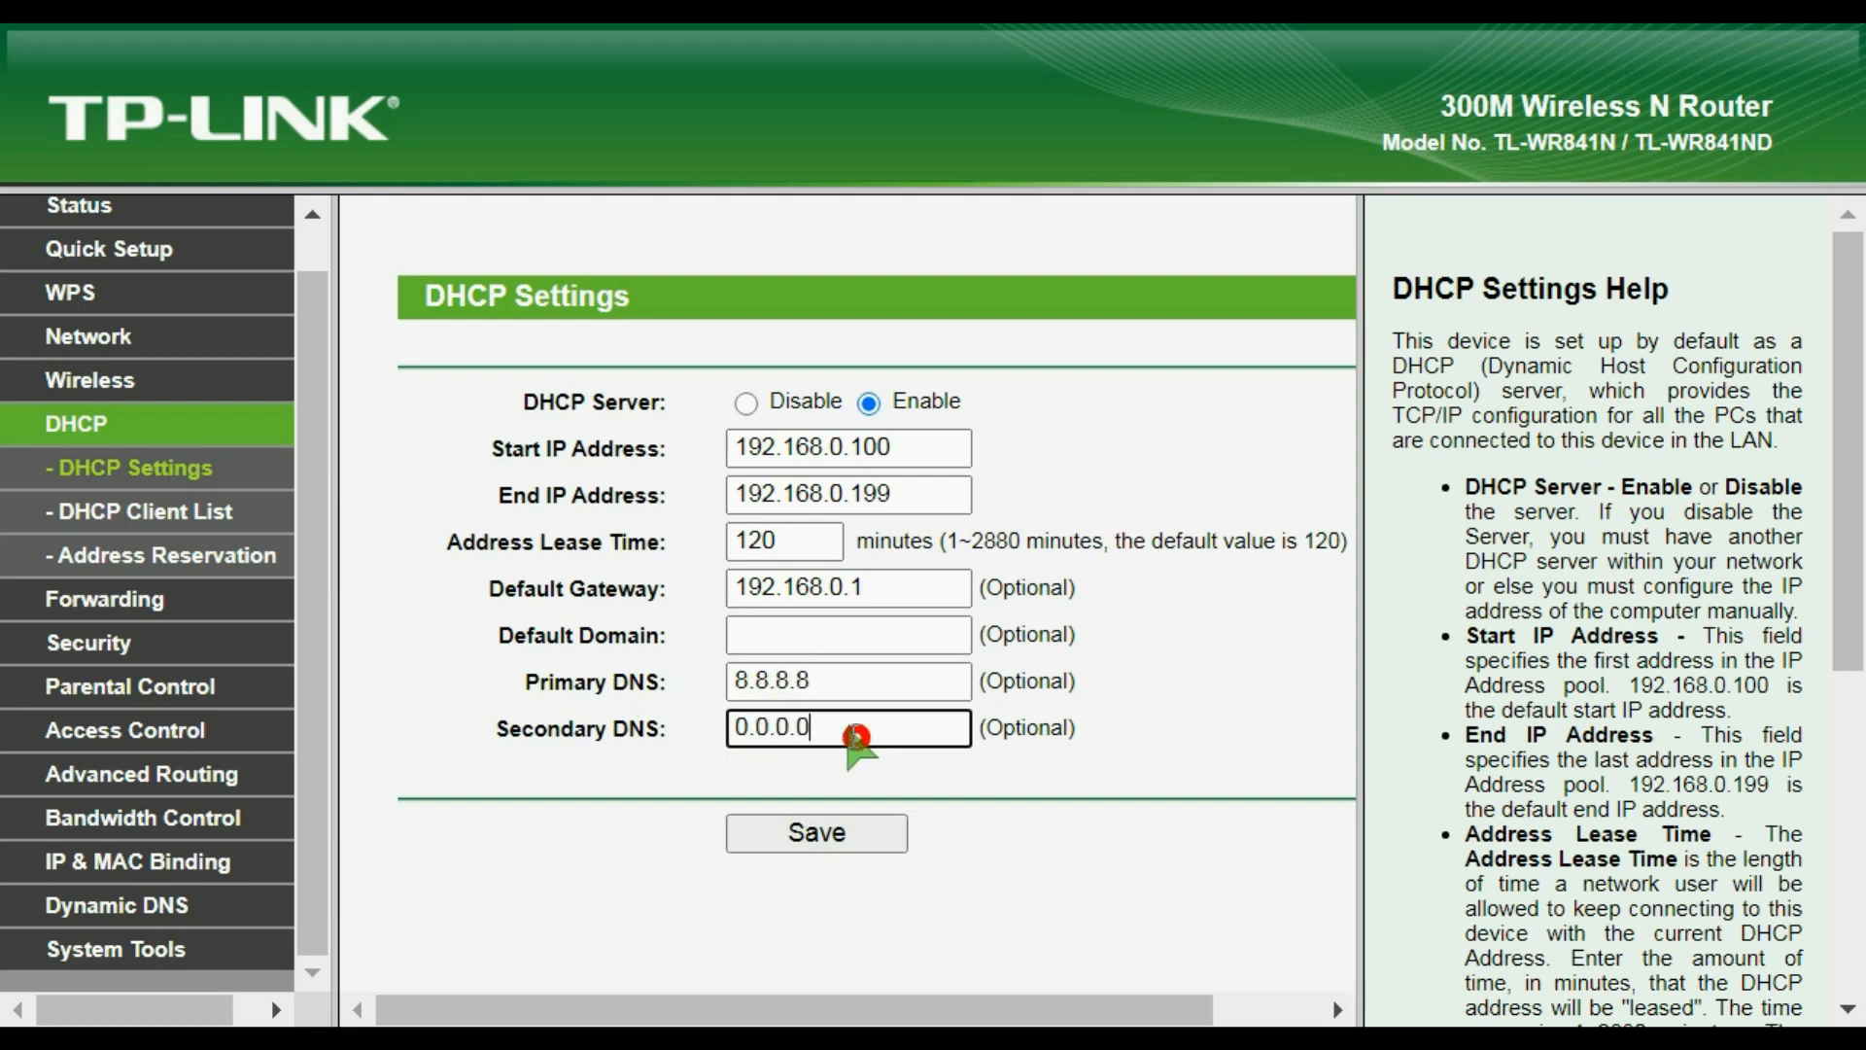
Step: Set the secondary DNS to 8.8.4.4 in the DHCP settings and save the changes
drag(862, 737, 651, 749)
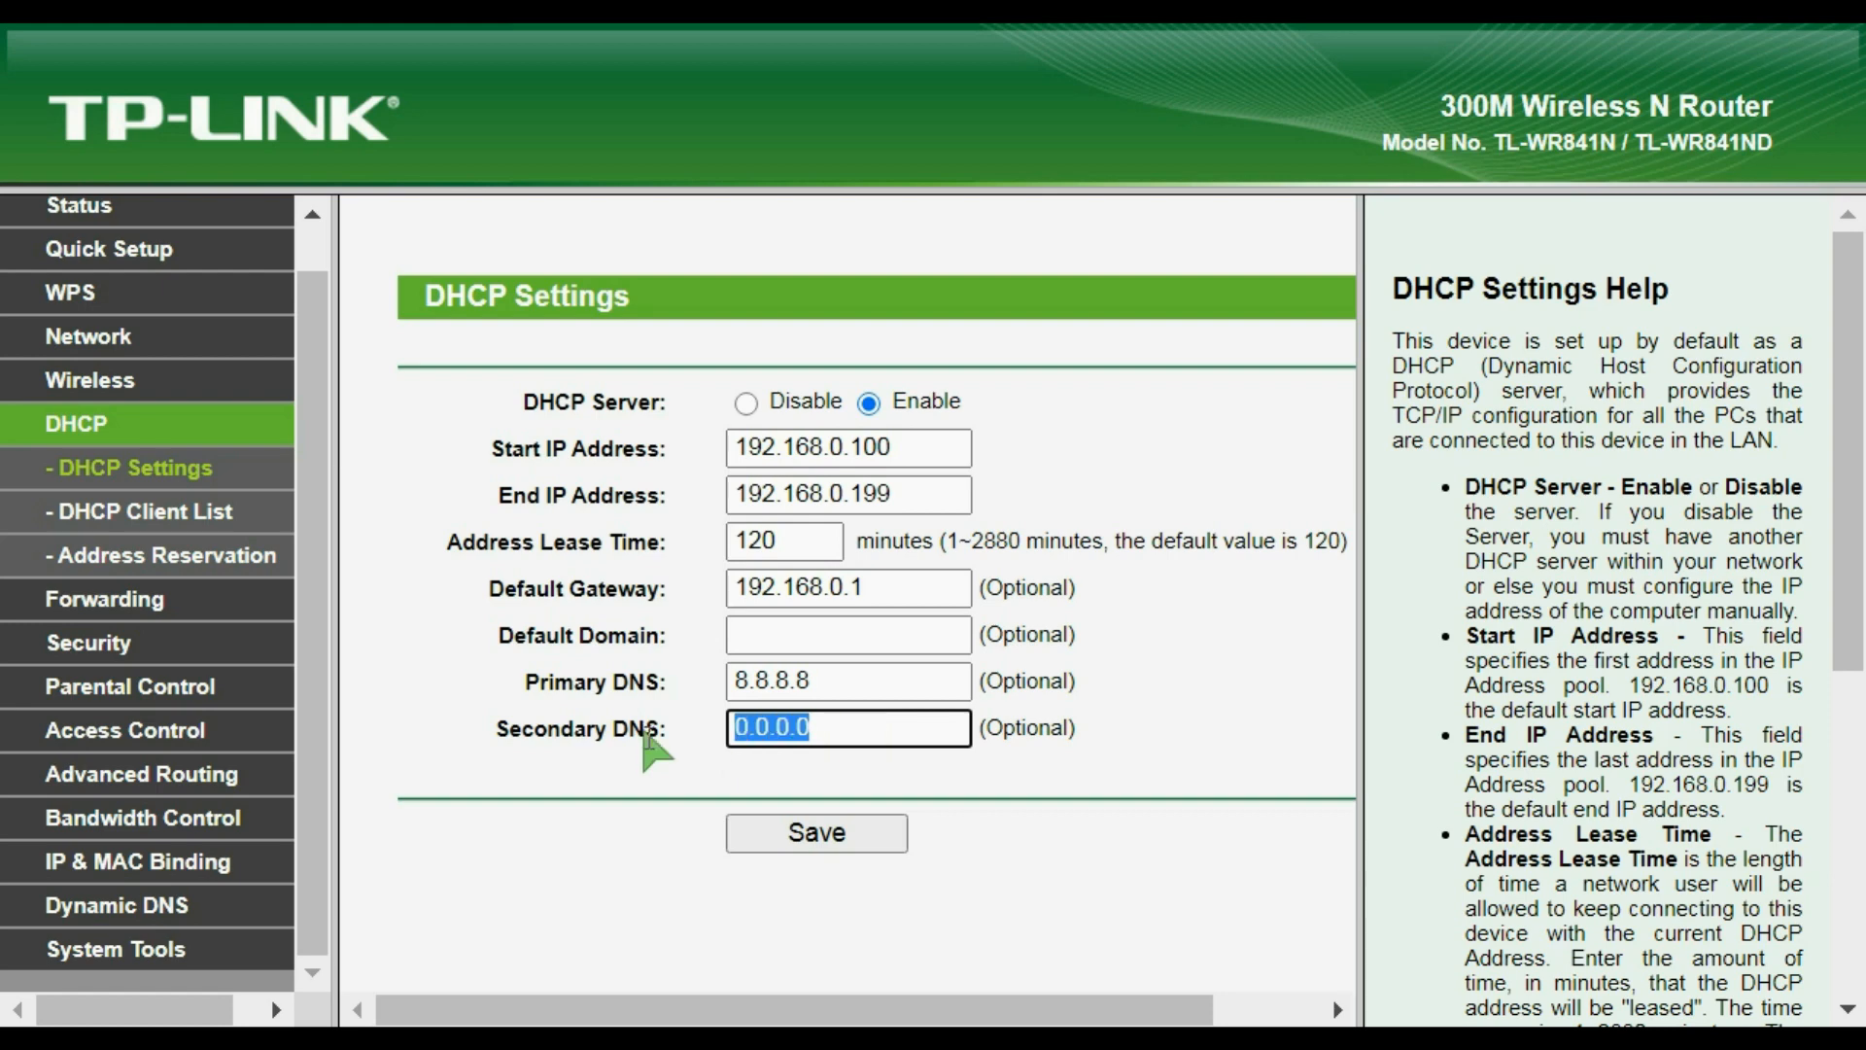
text(8.8)
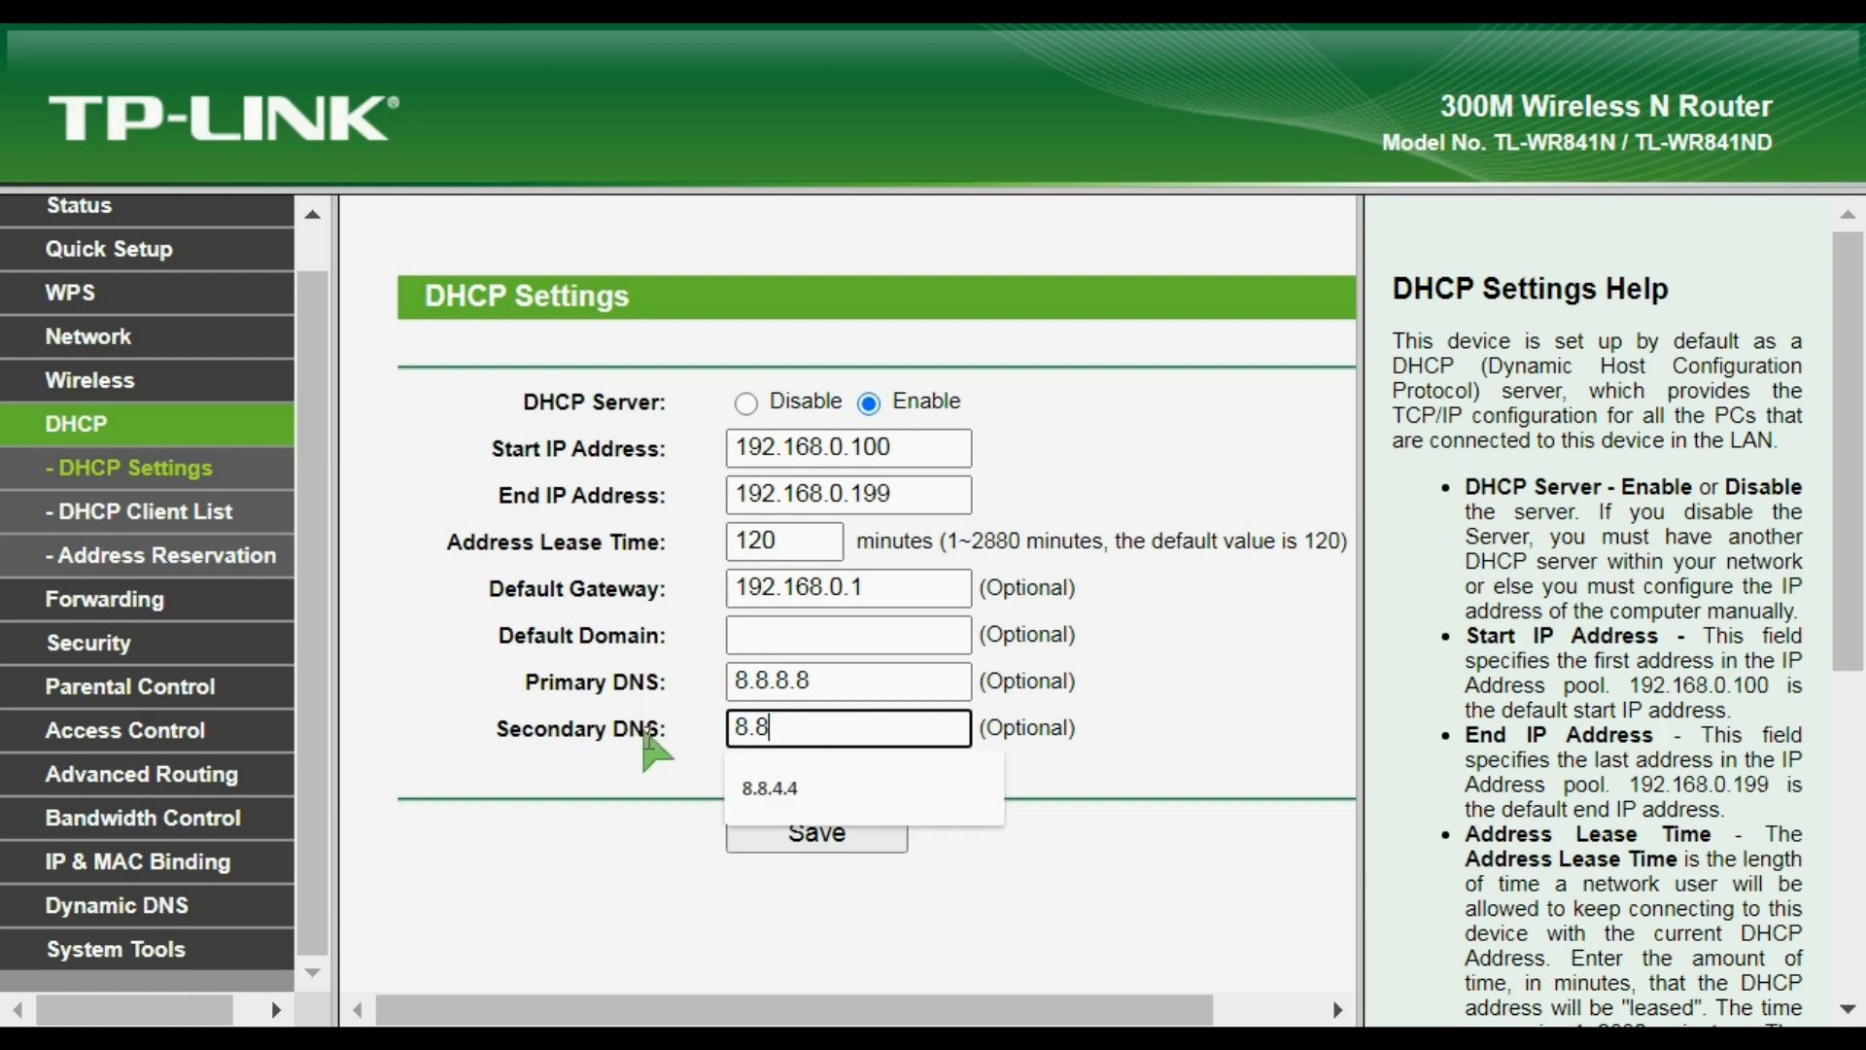
text(.4.4)
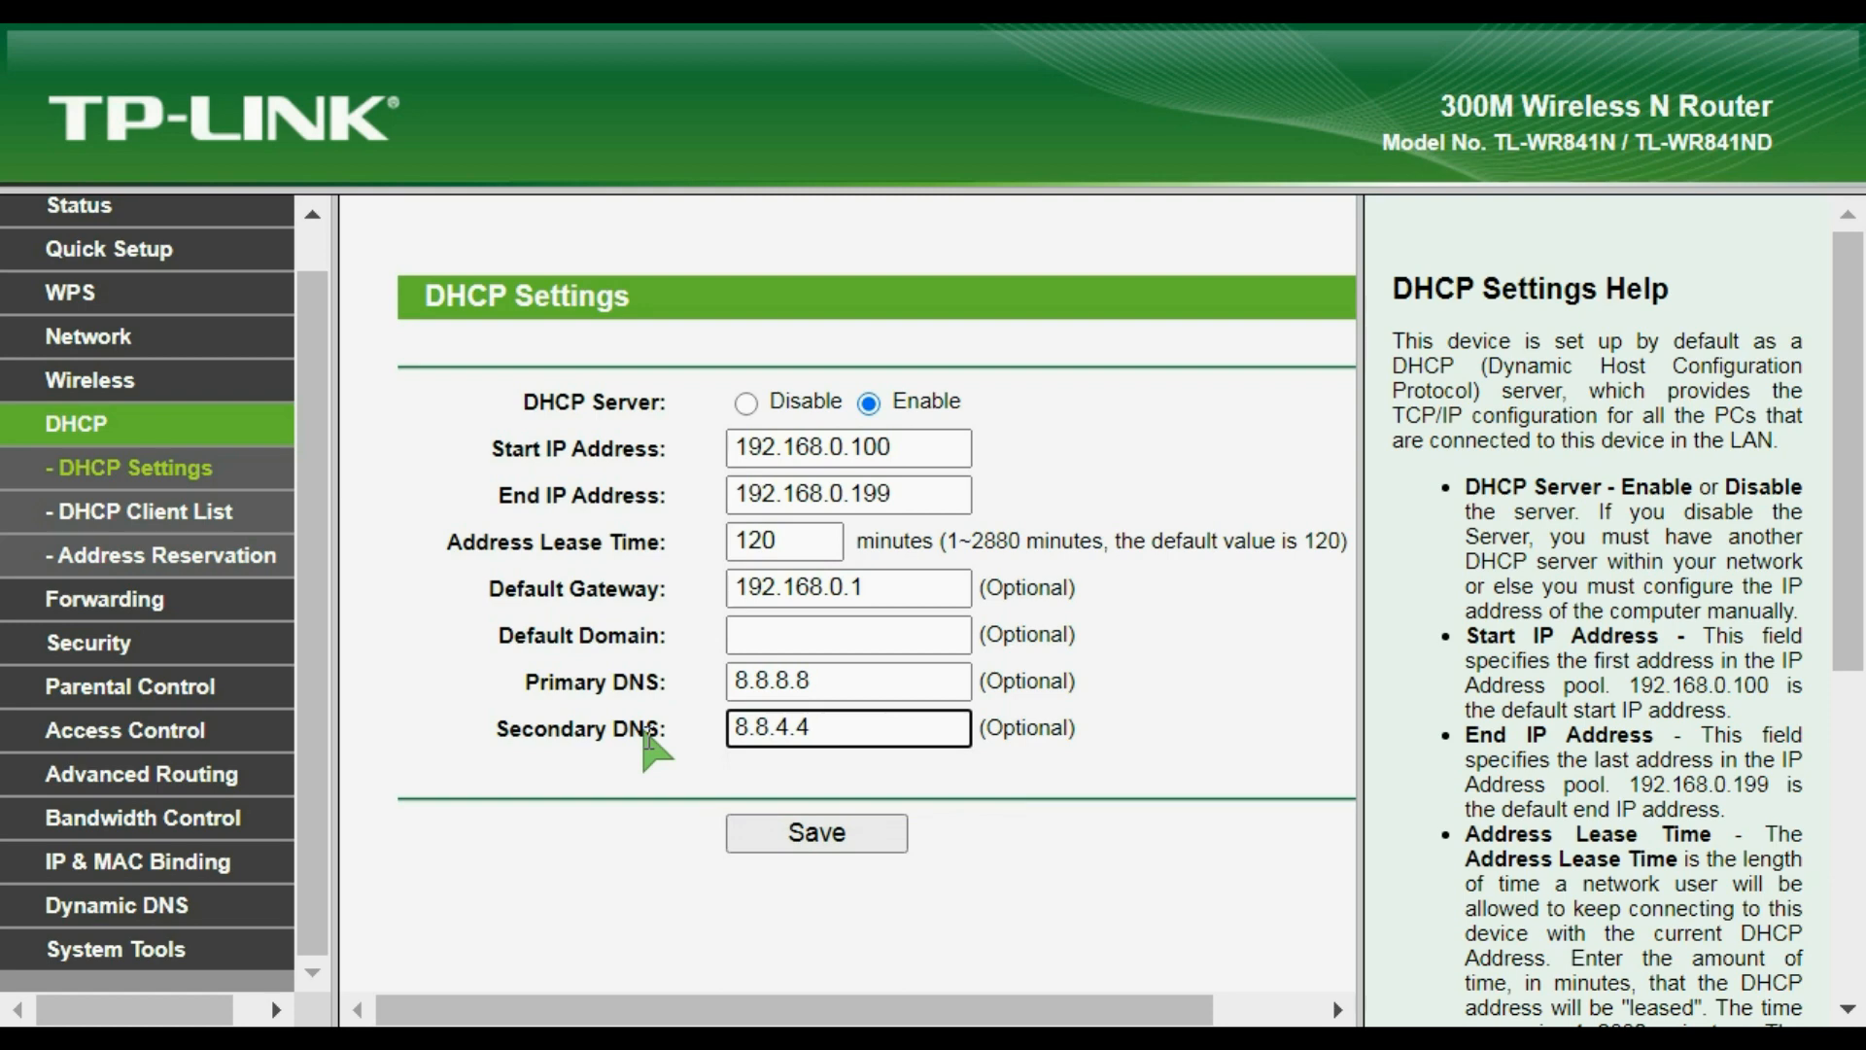
click(831, 831)
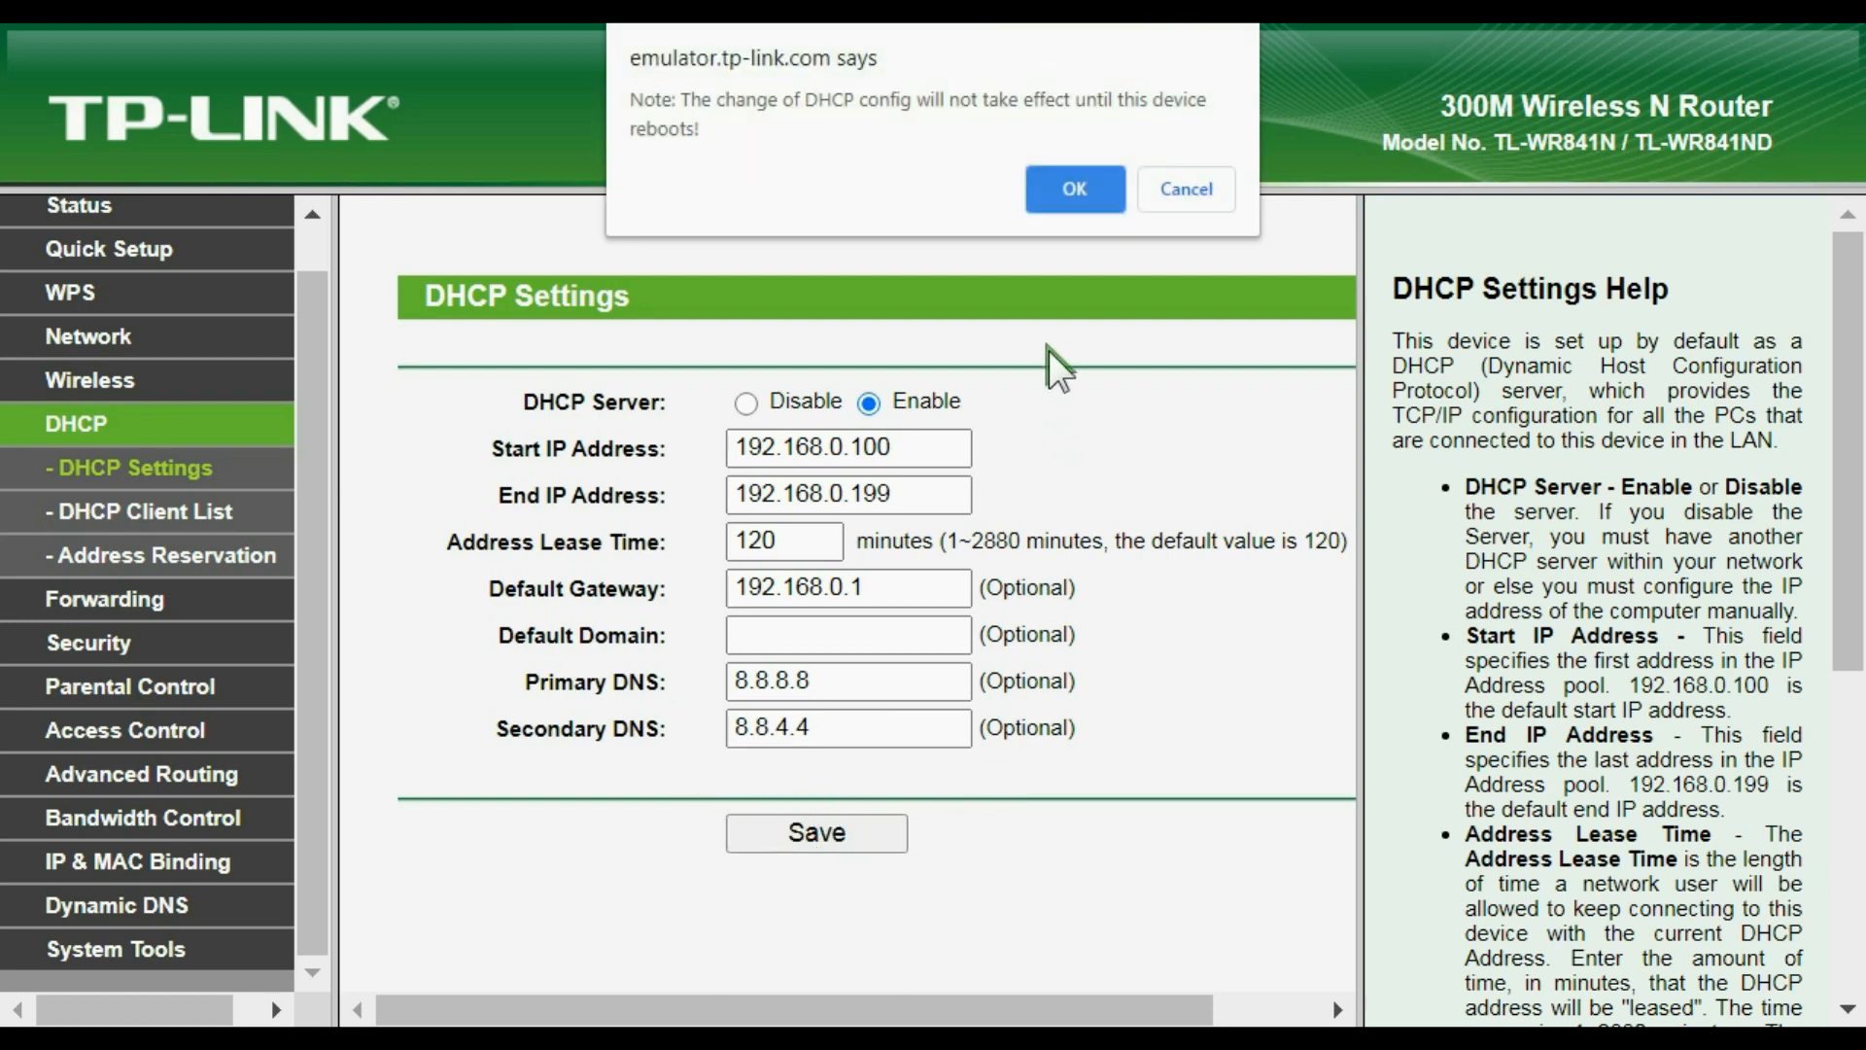
click(1084, 190)
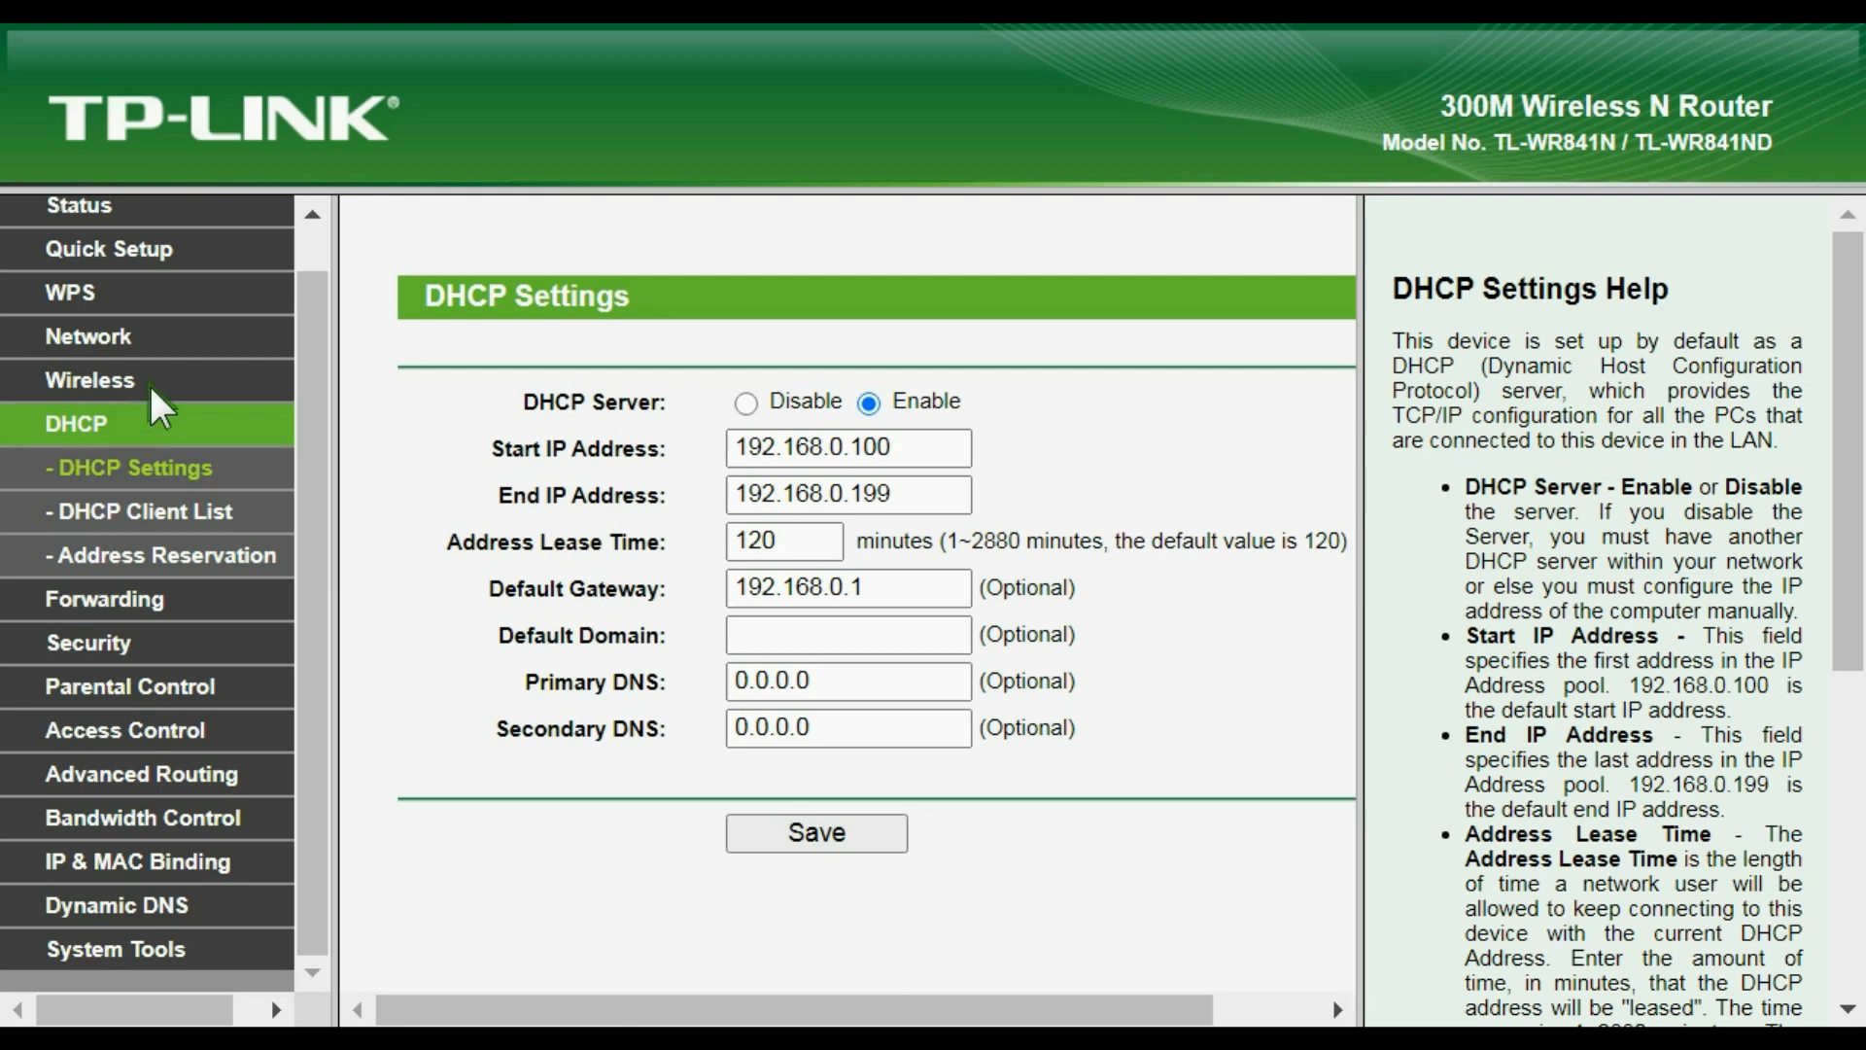
Step: Refresh the DHCP client list and open the Address Reservation list
click(137, 510)
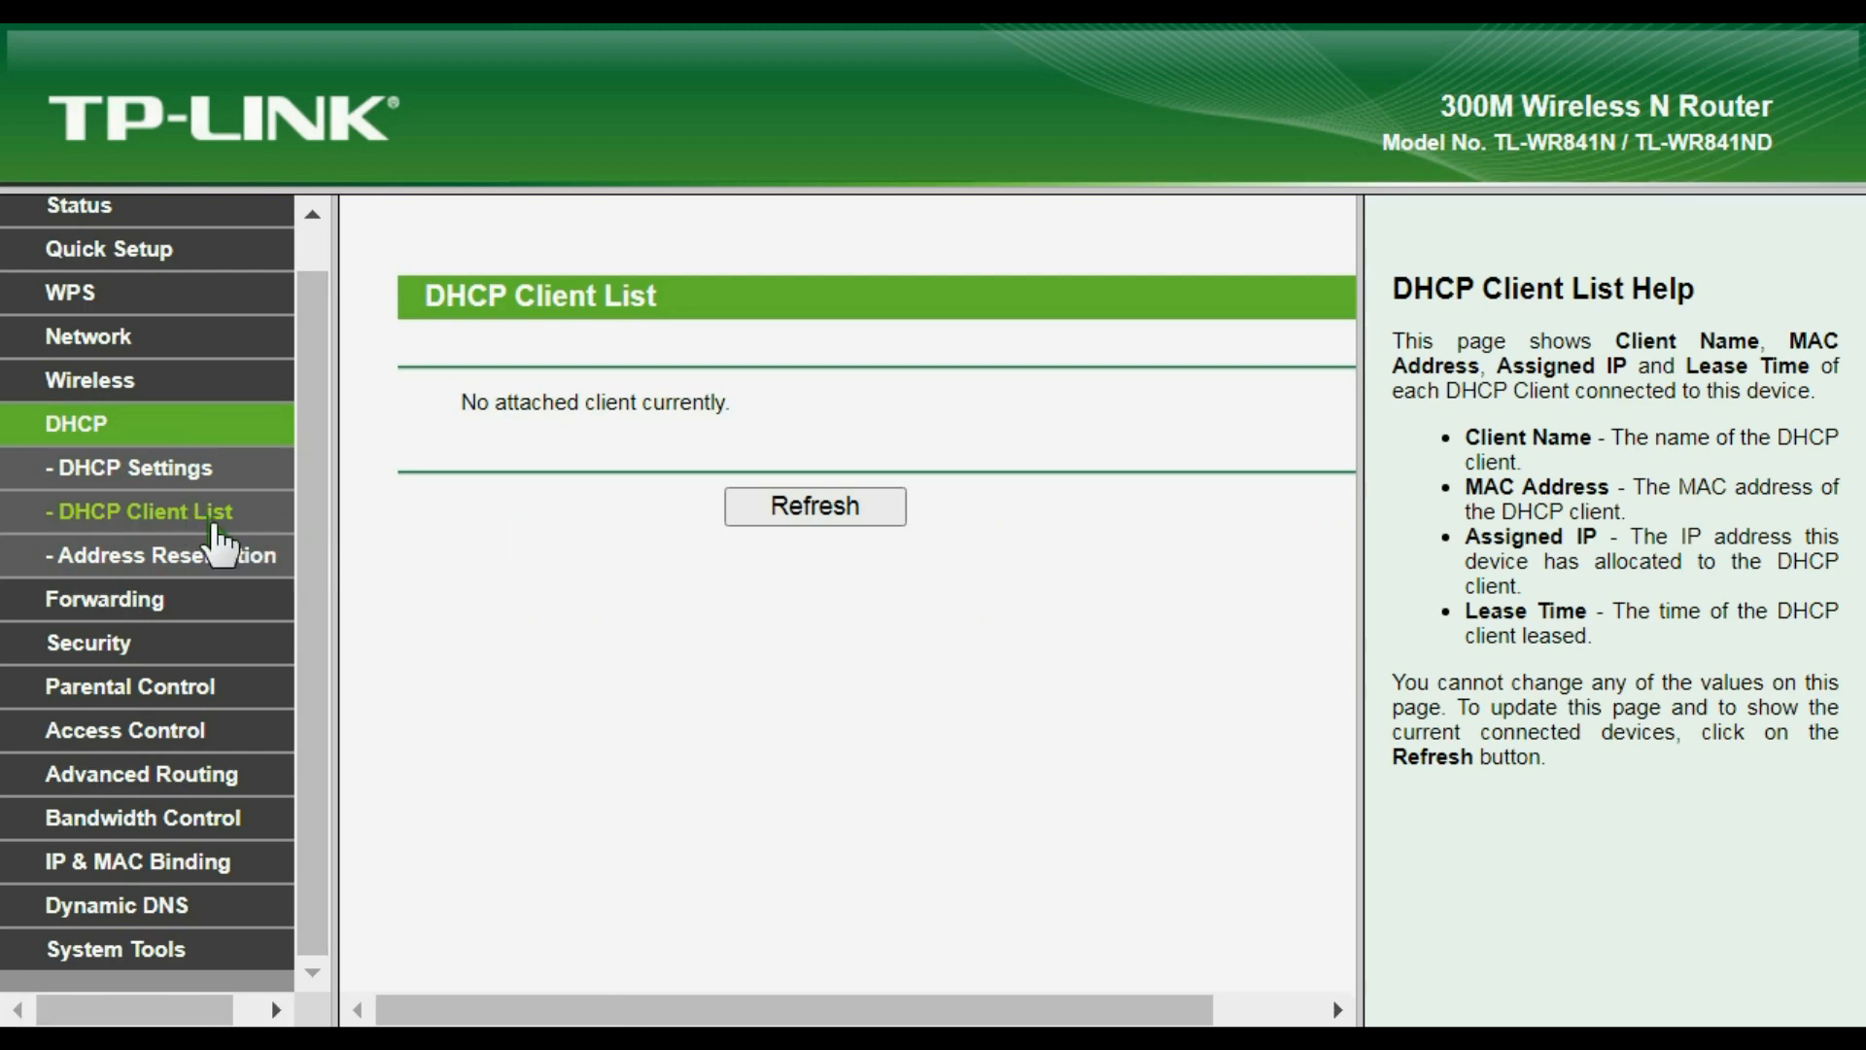
click(762, 496)
click(186, 560)
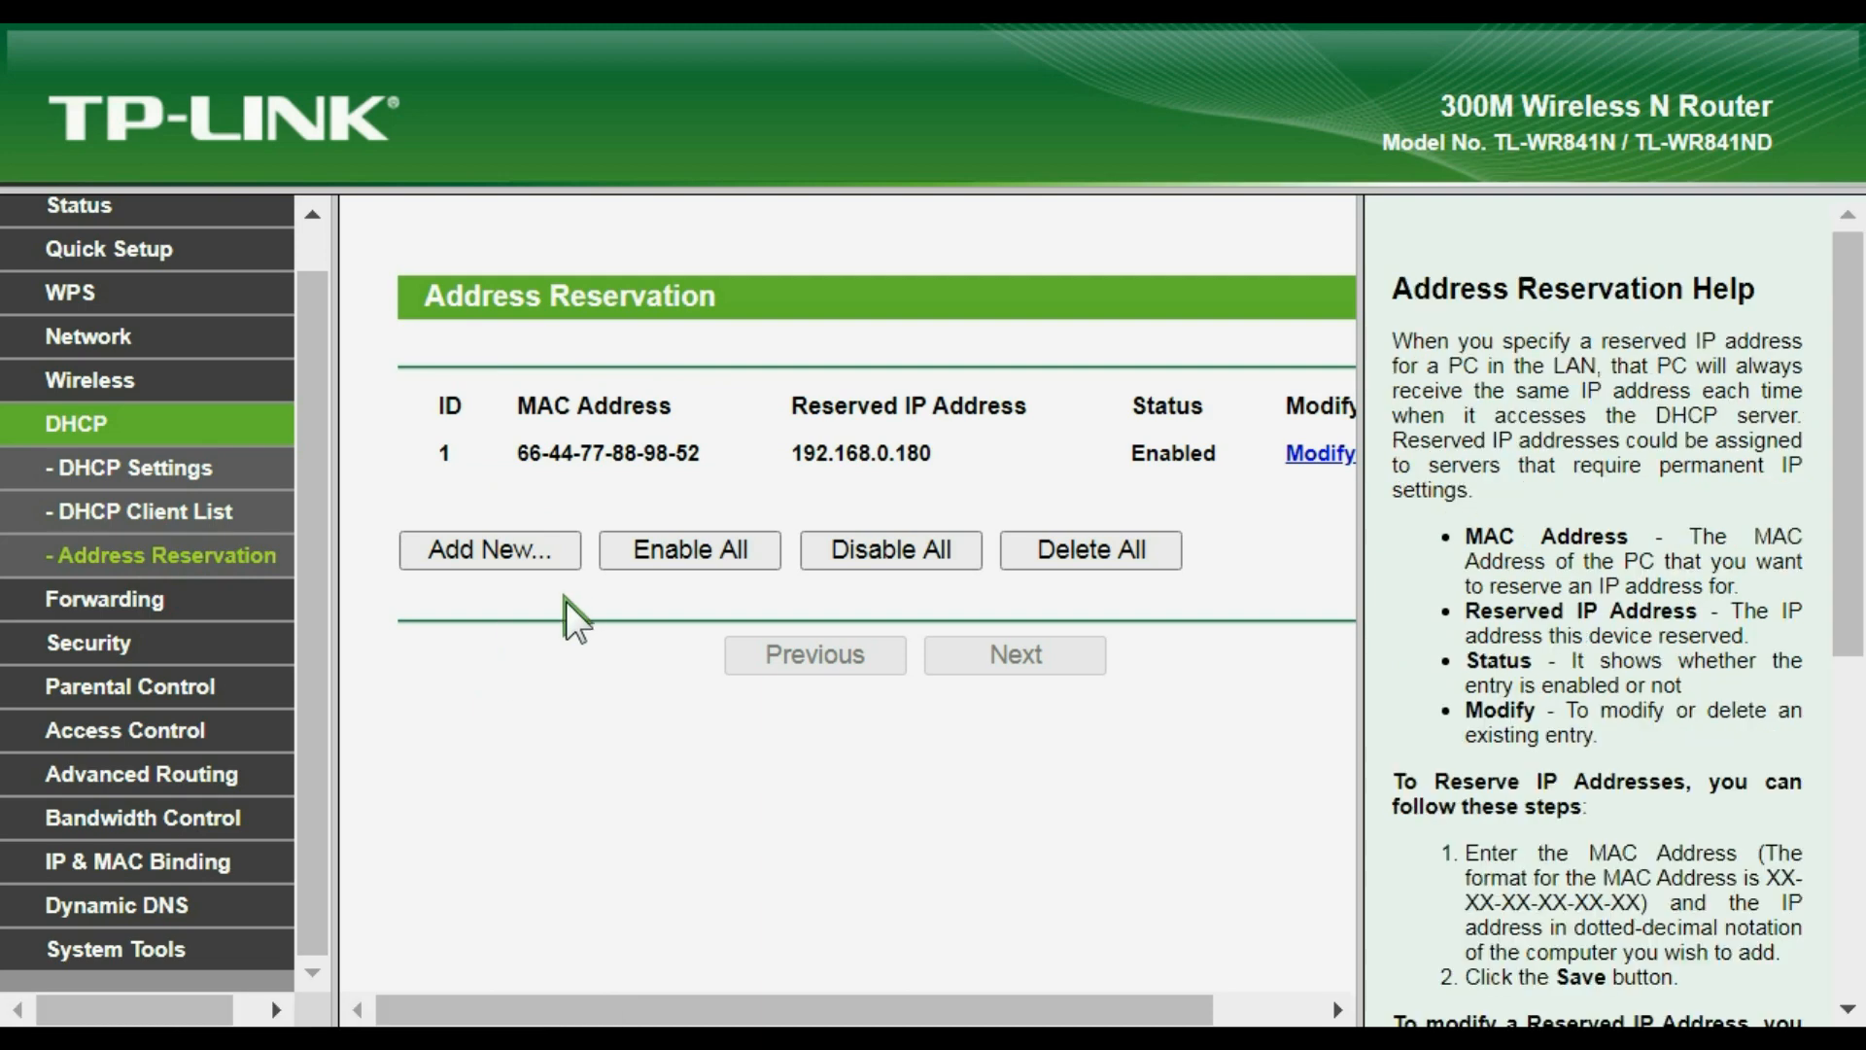
click(511, 564)
Step: Try to delete the address reservation for 192.168.0.180
drag(816, 1005, 1098, 1001)
click(1247, 459)
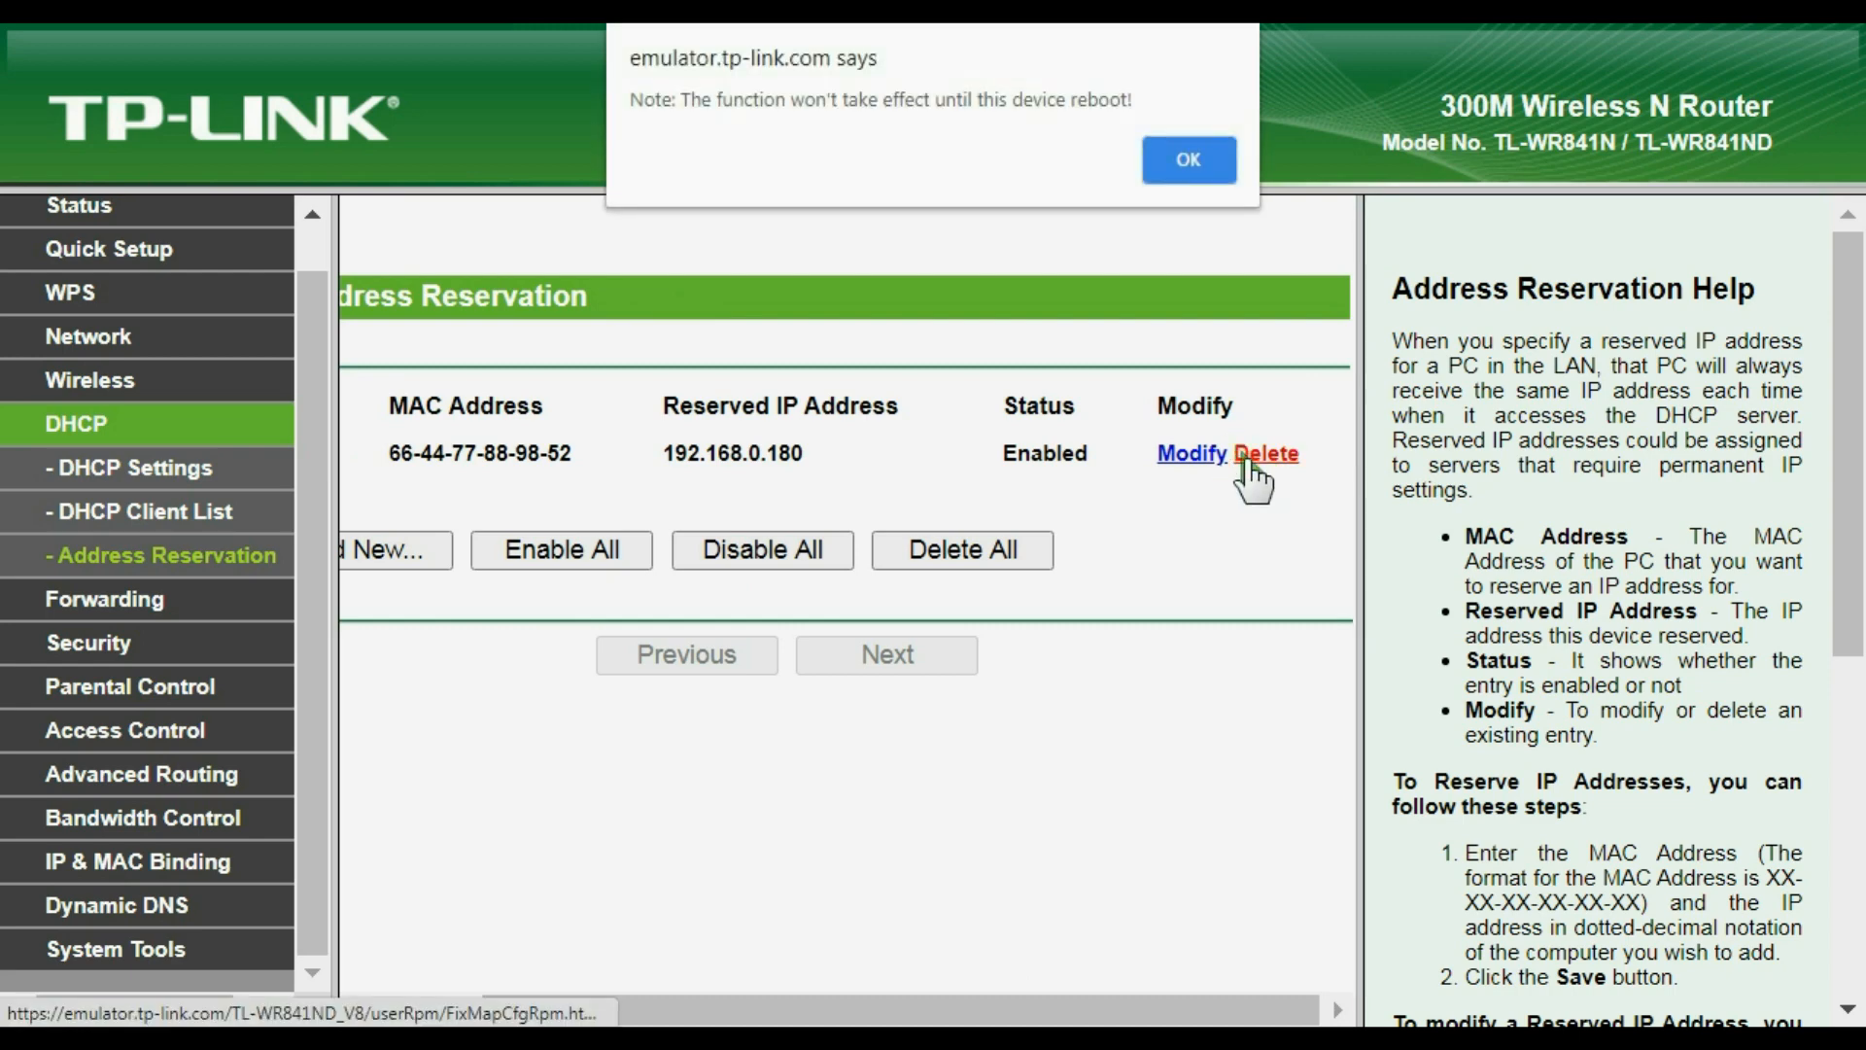
click(1171, 151)
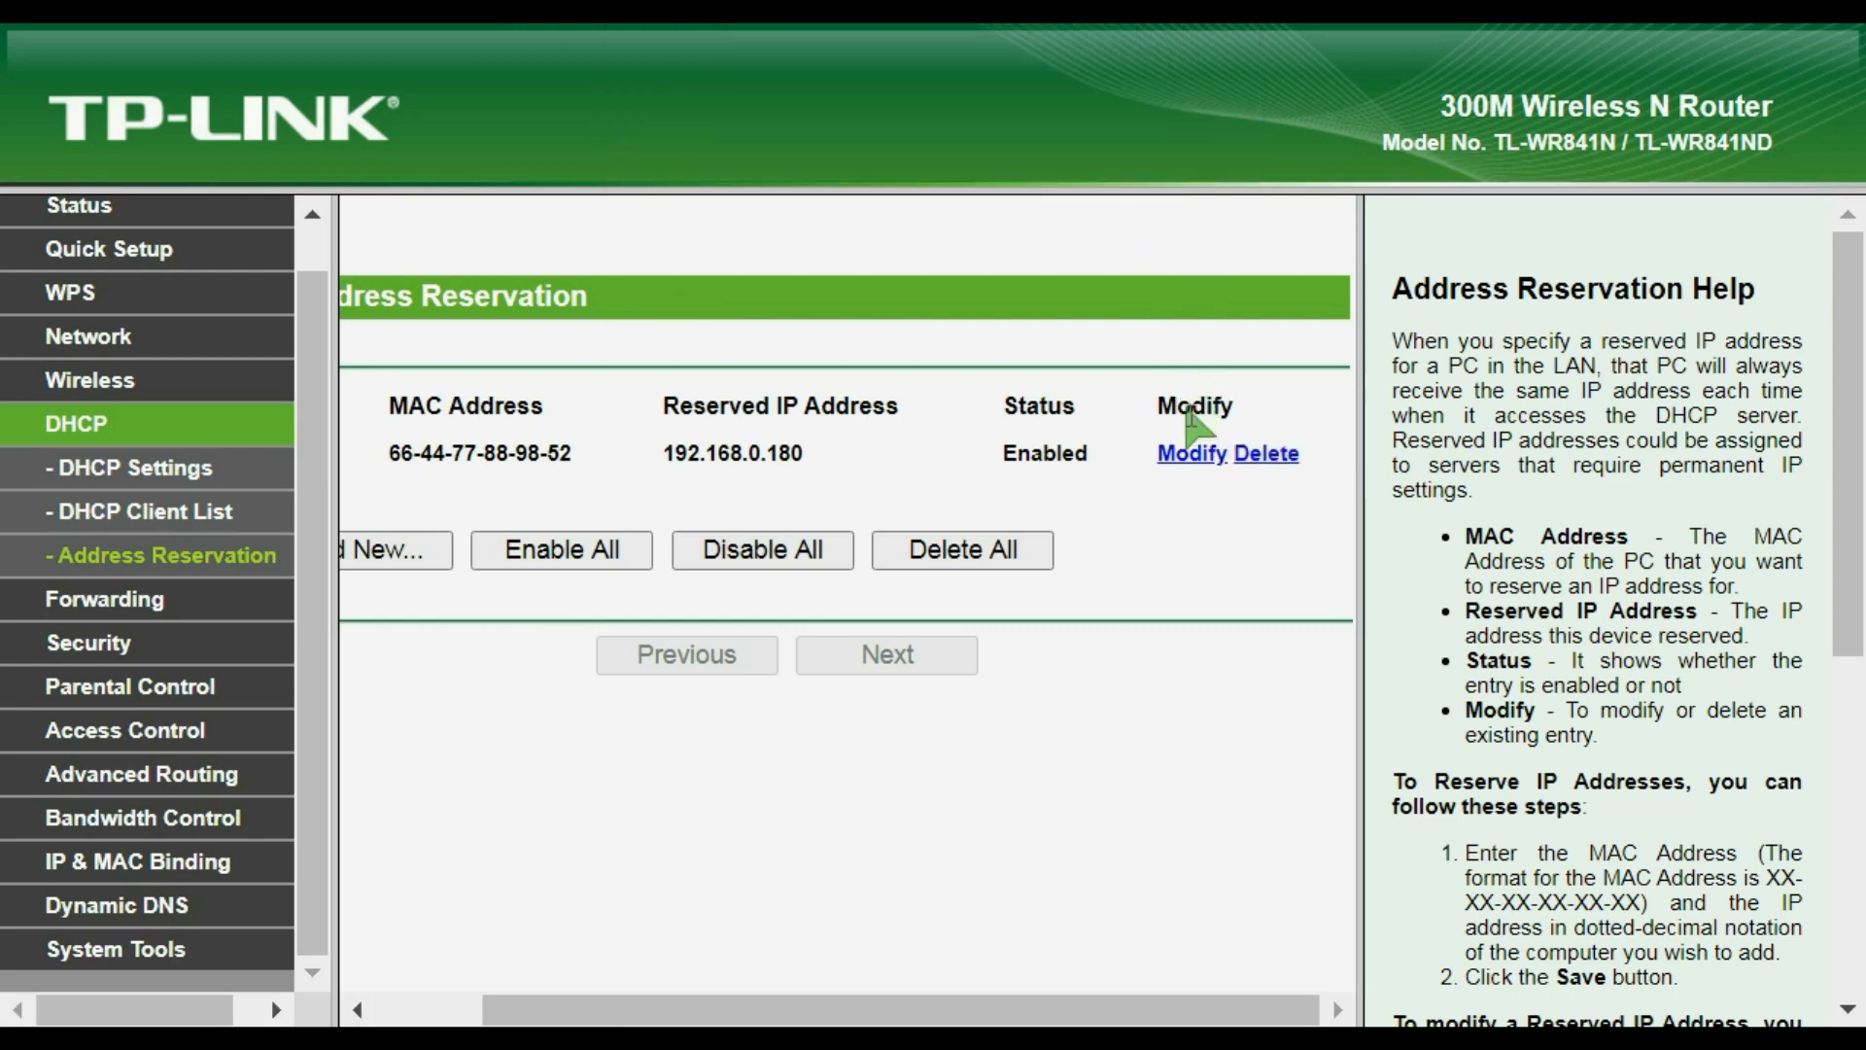
click(1305, 457)
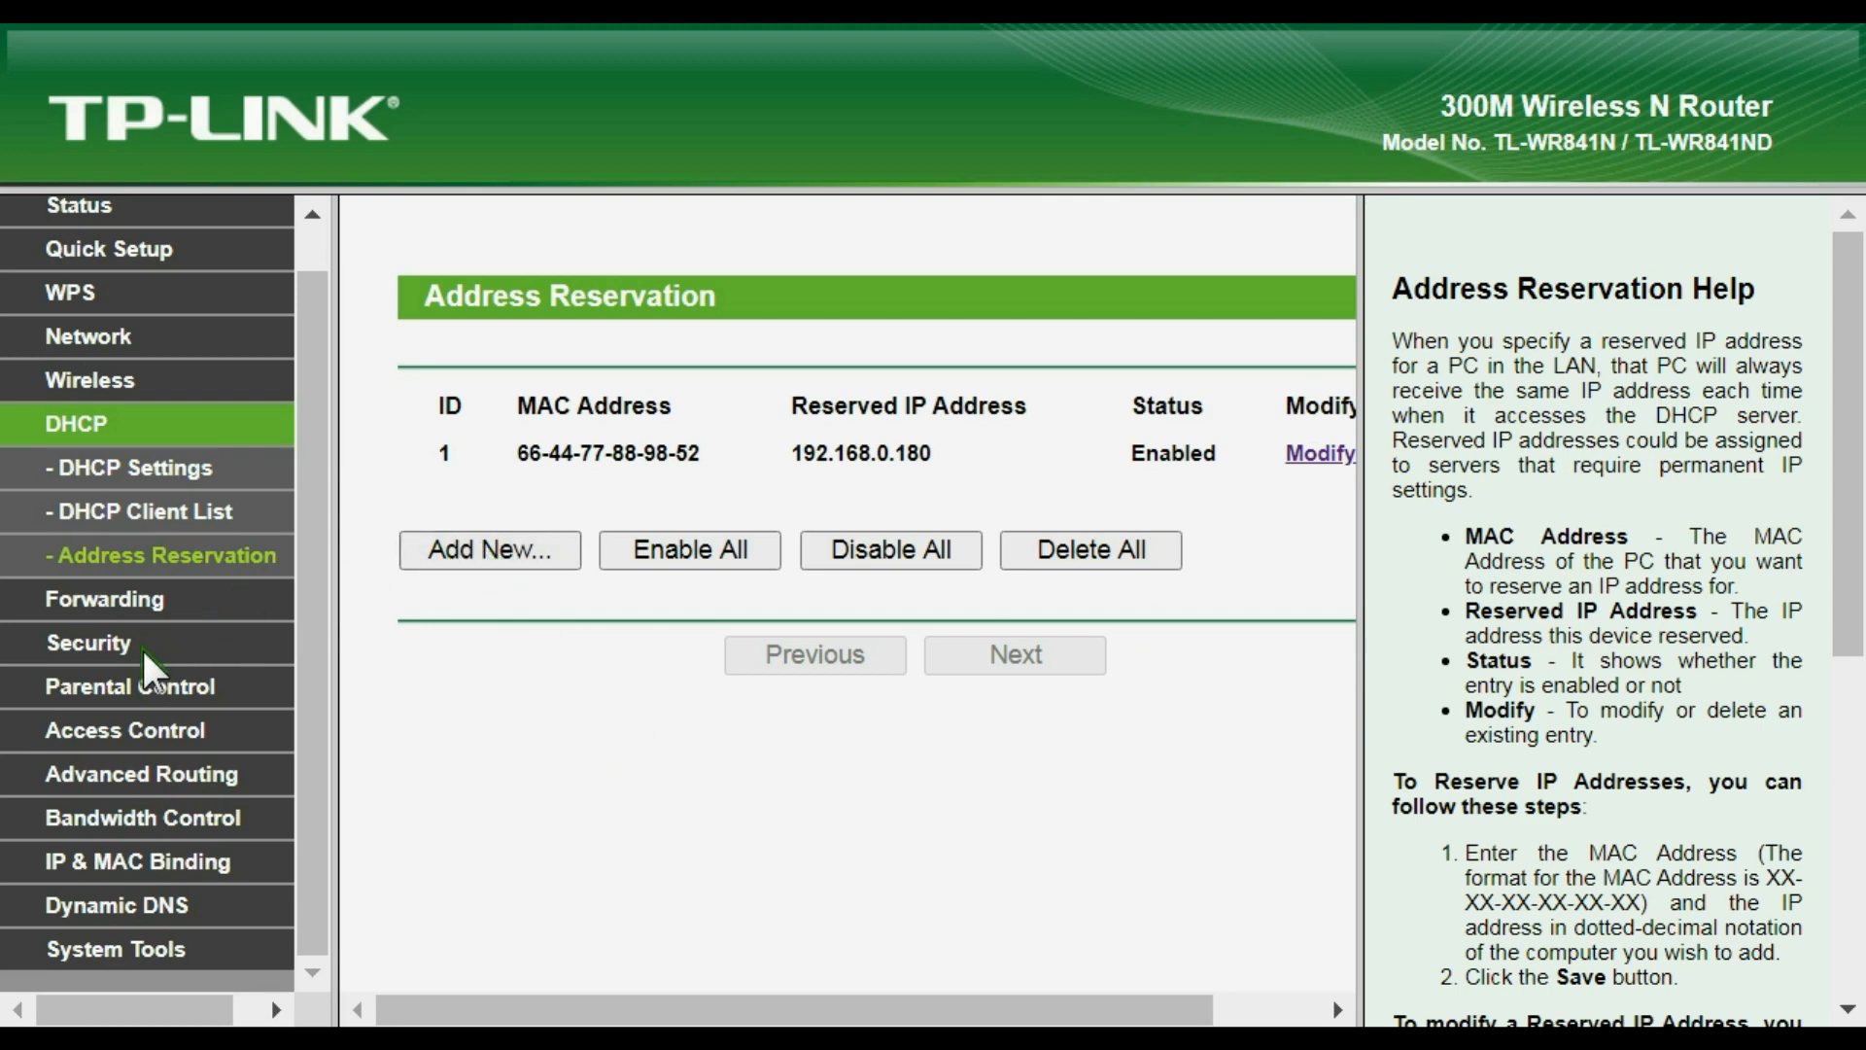
Step: Look through the Forwarding and Security sections and open the Parental Control settings
click(98, 603)
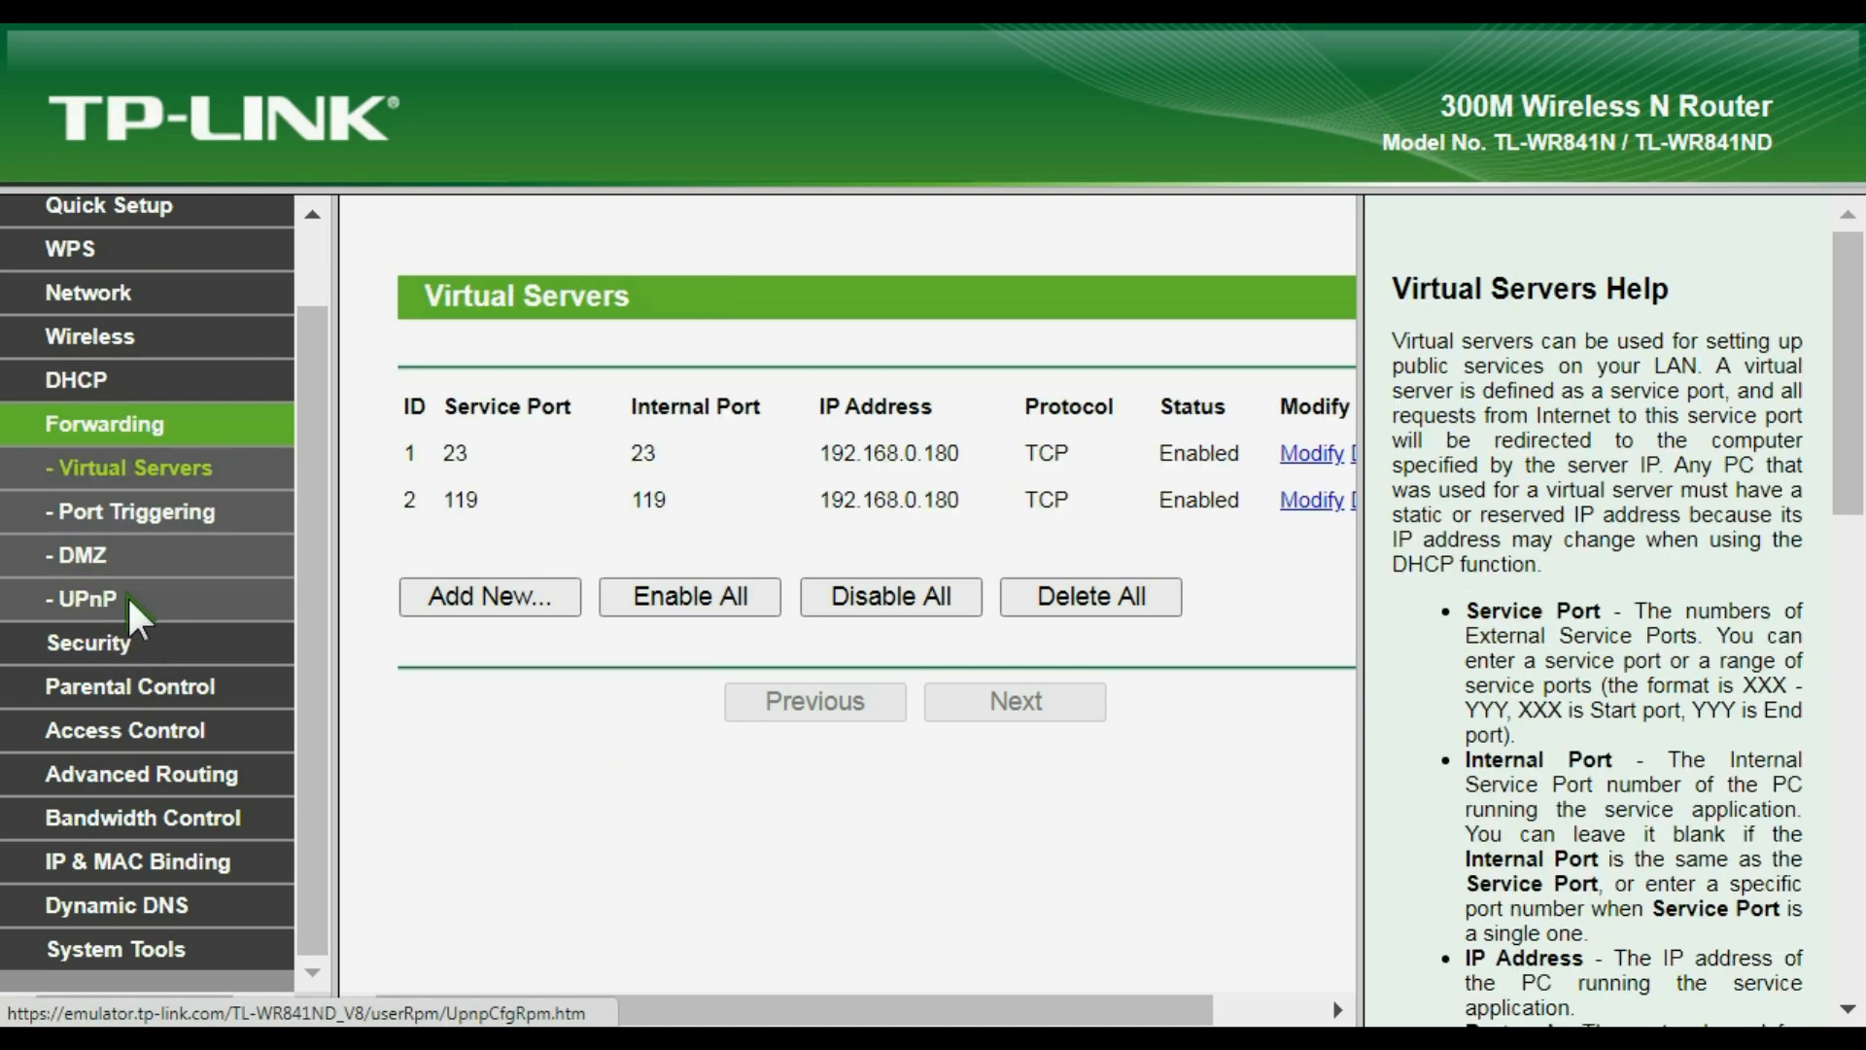
click(101, 644)
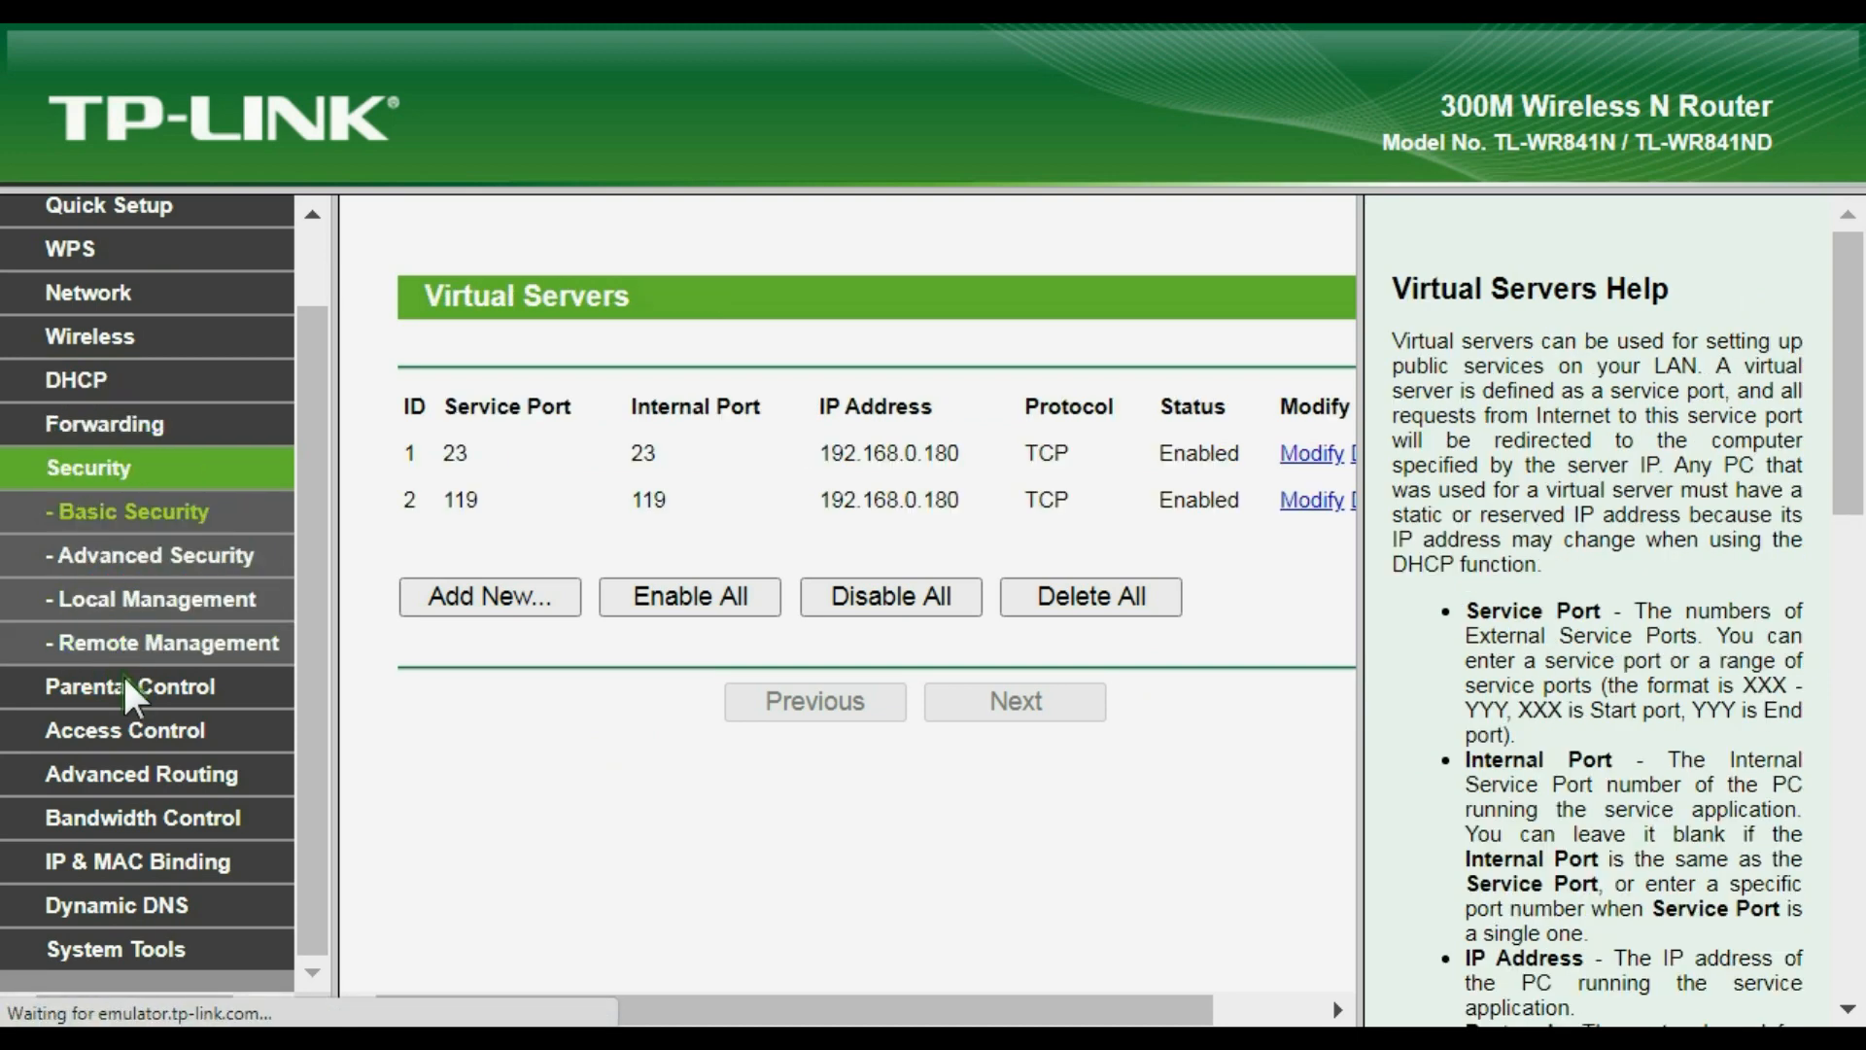
click(141, 690)
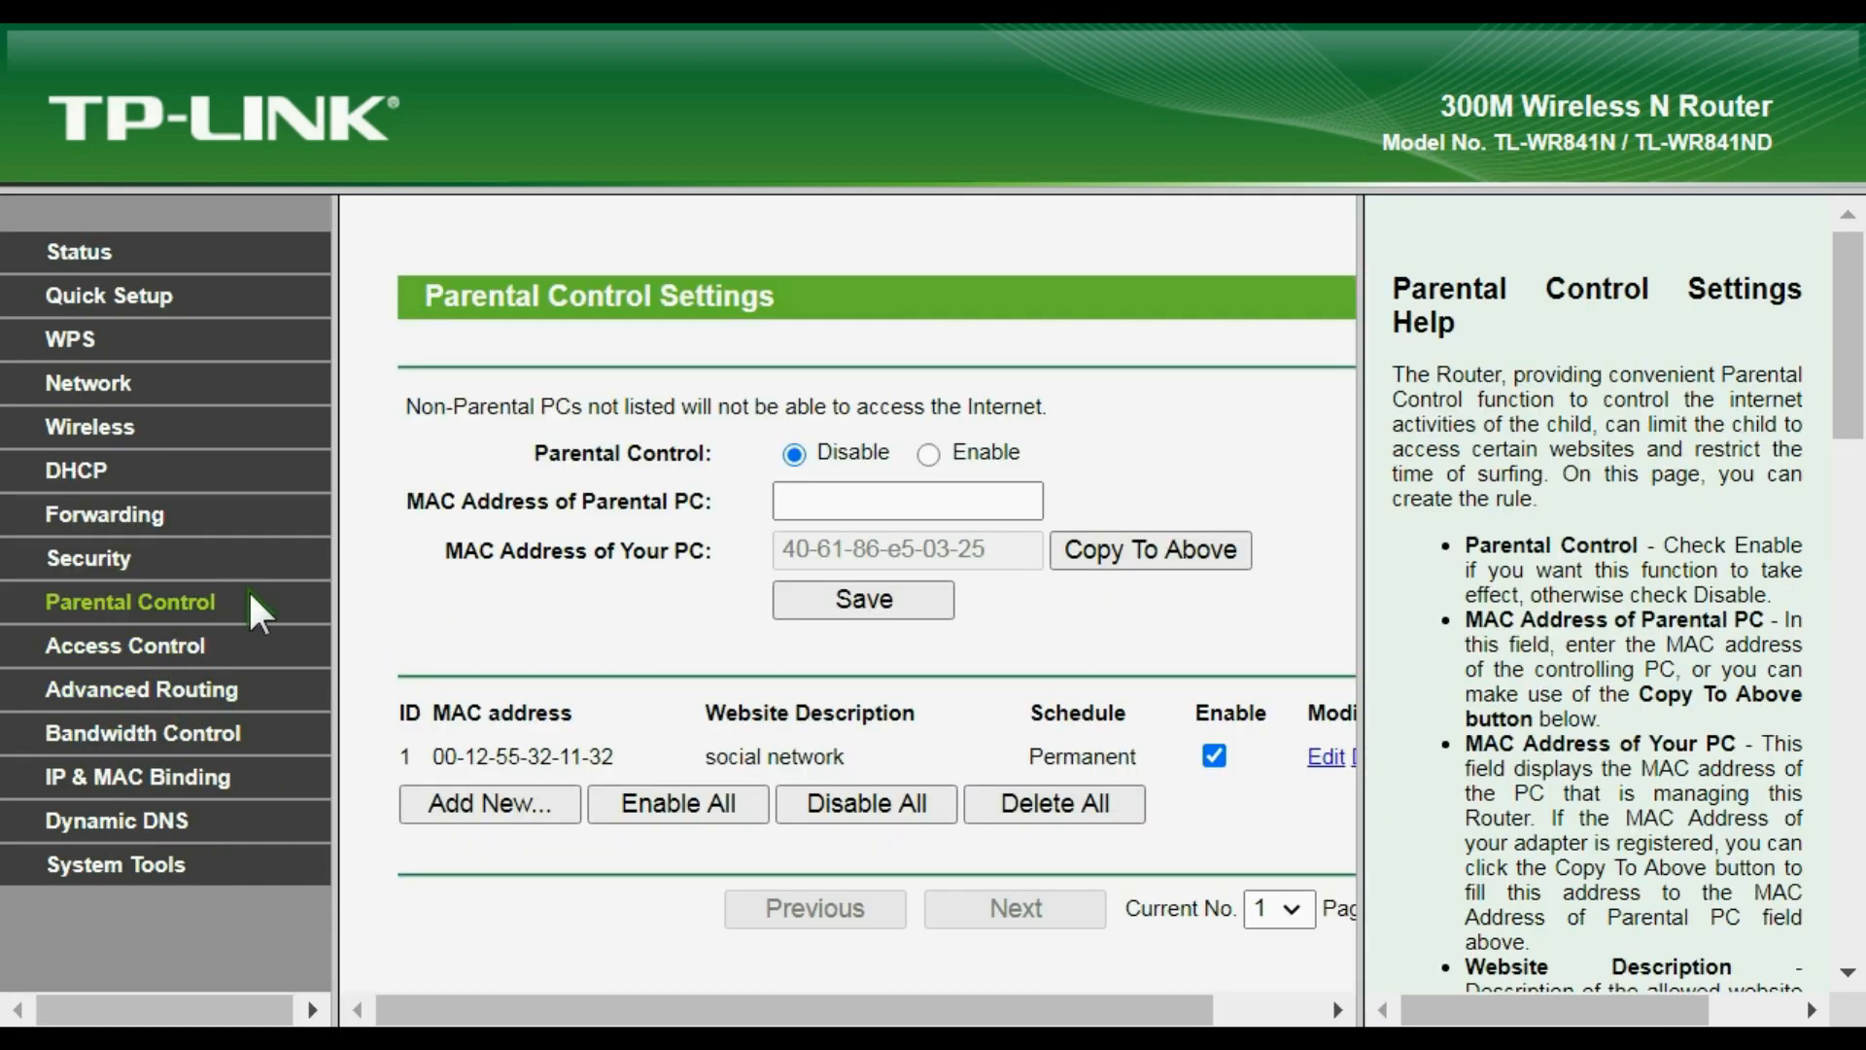
Step: Enable Parental Control and activate the parental PC's MAC address field
click(197, 609)
click(928, 455)
click(809, 496)
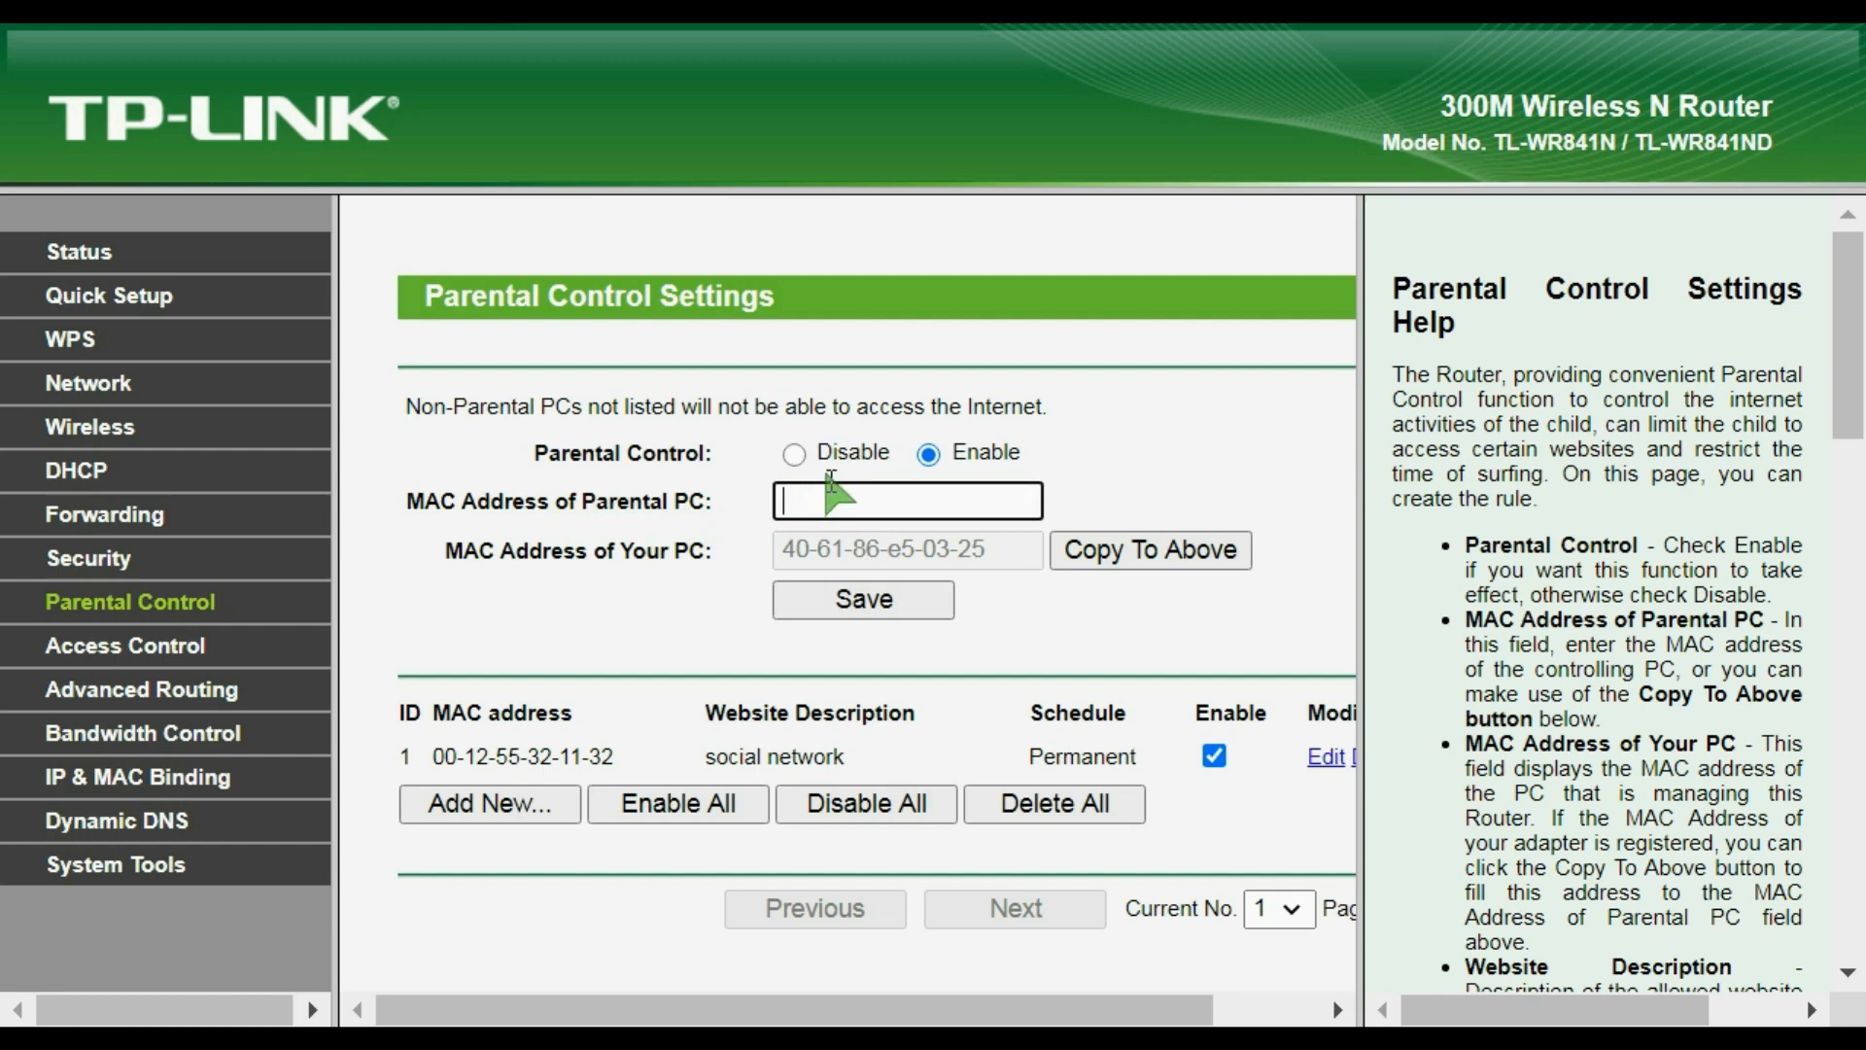
click(499, 807)
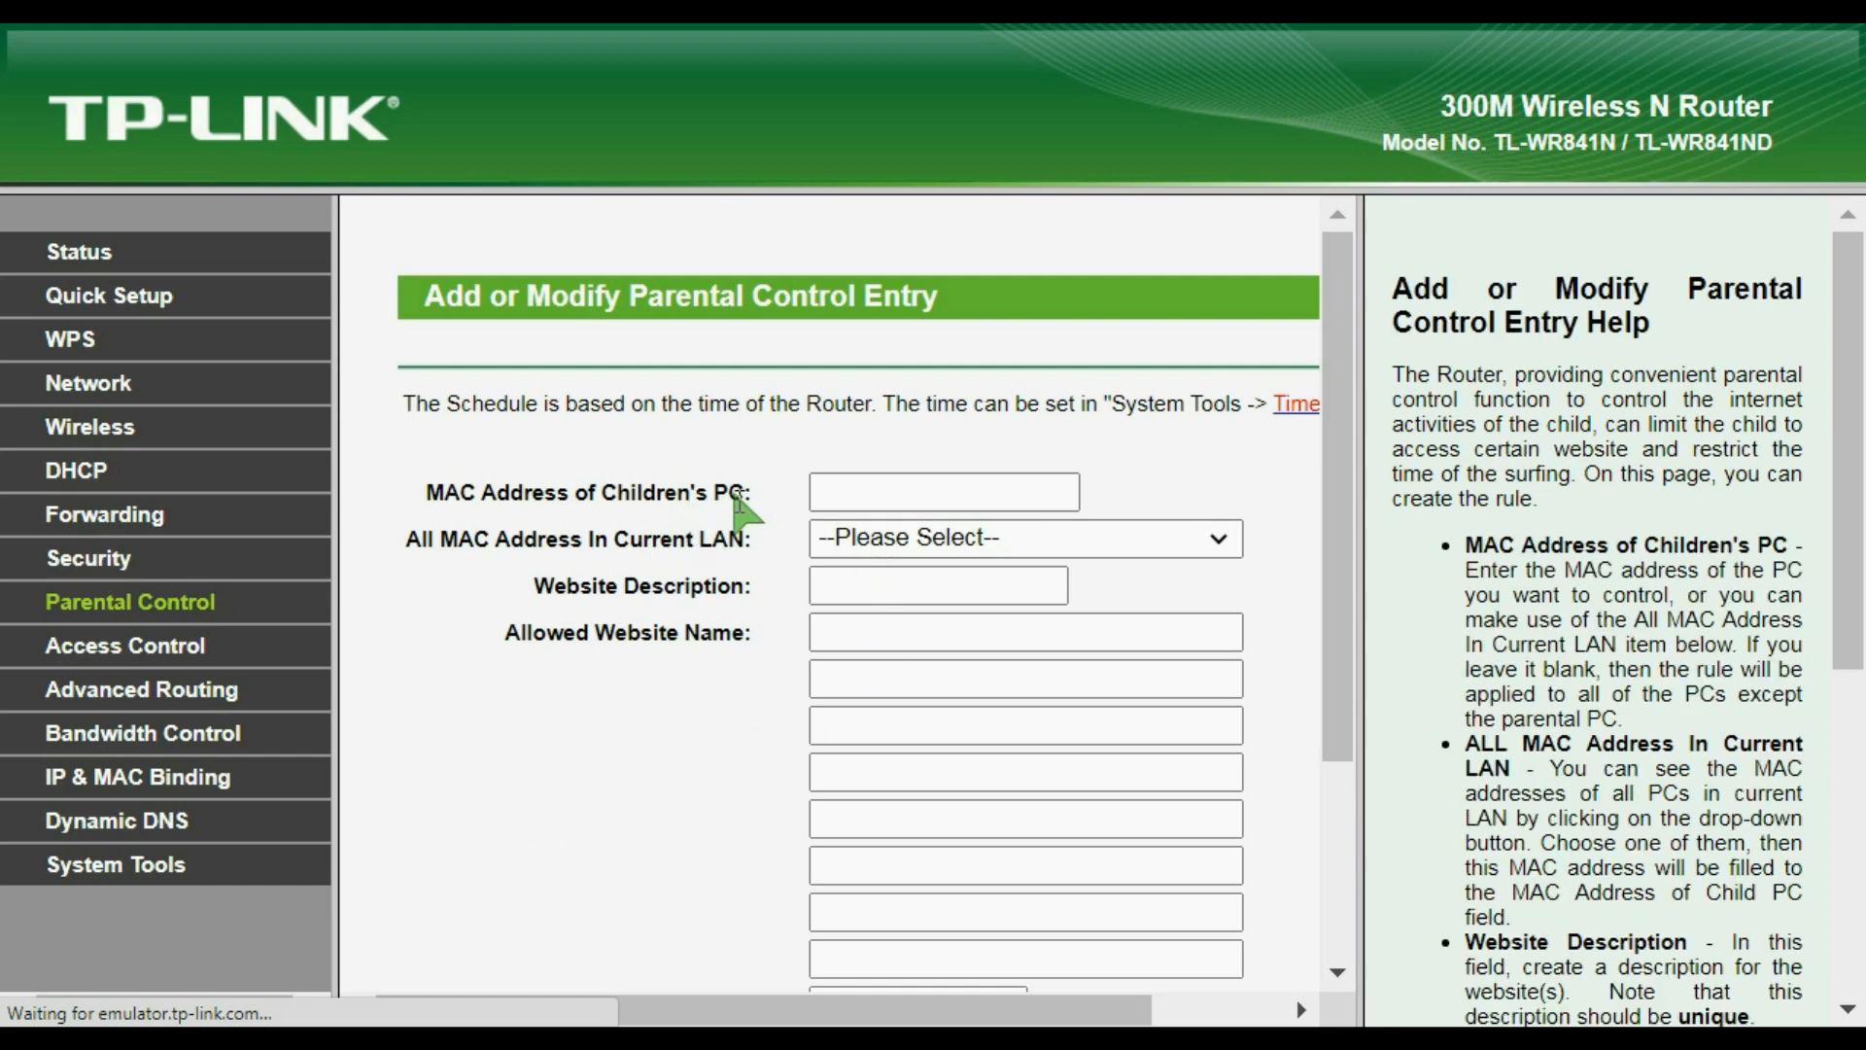
click(854, 491)
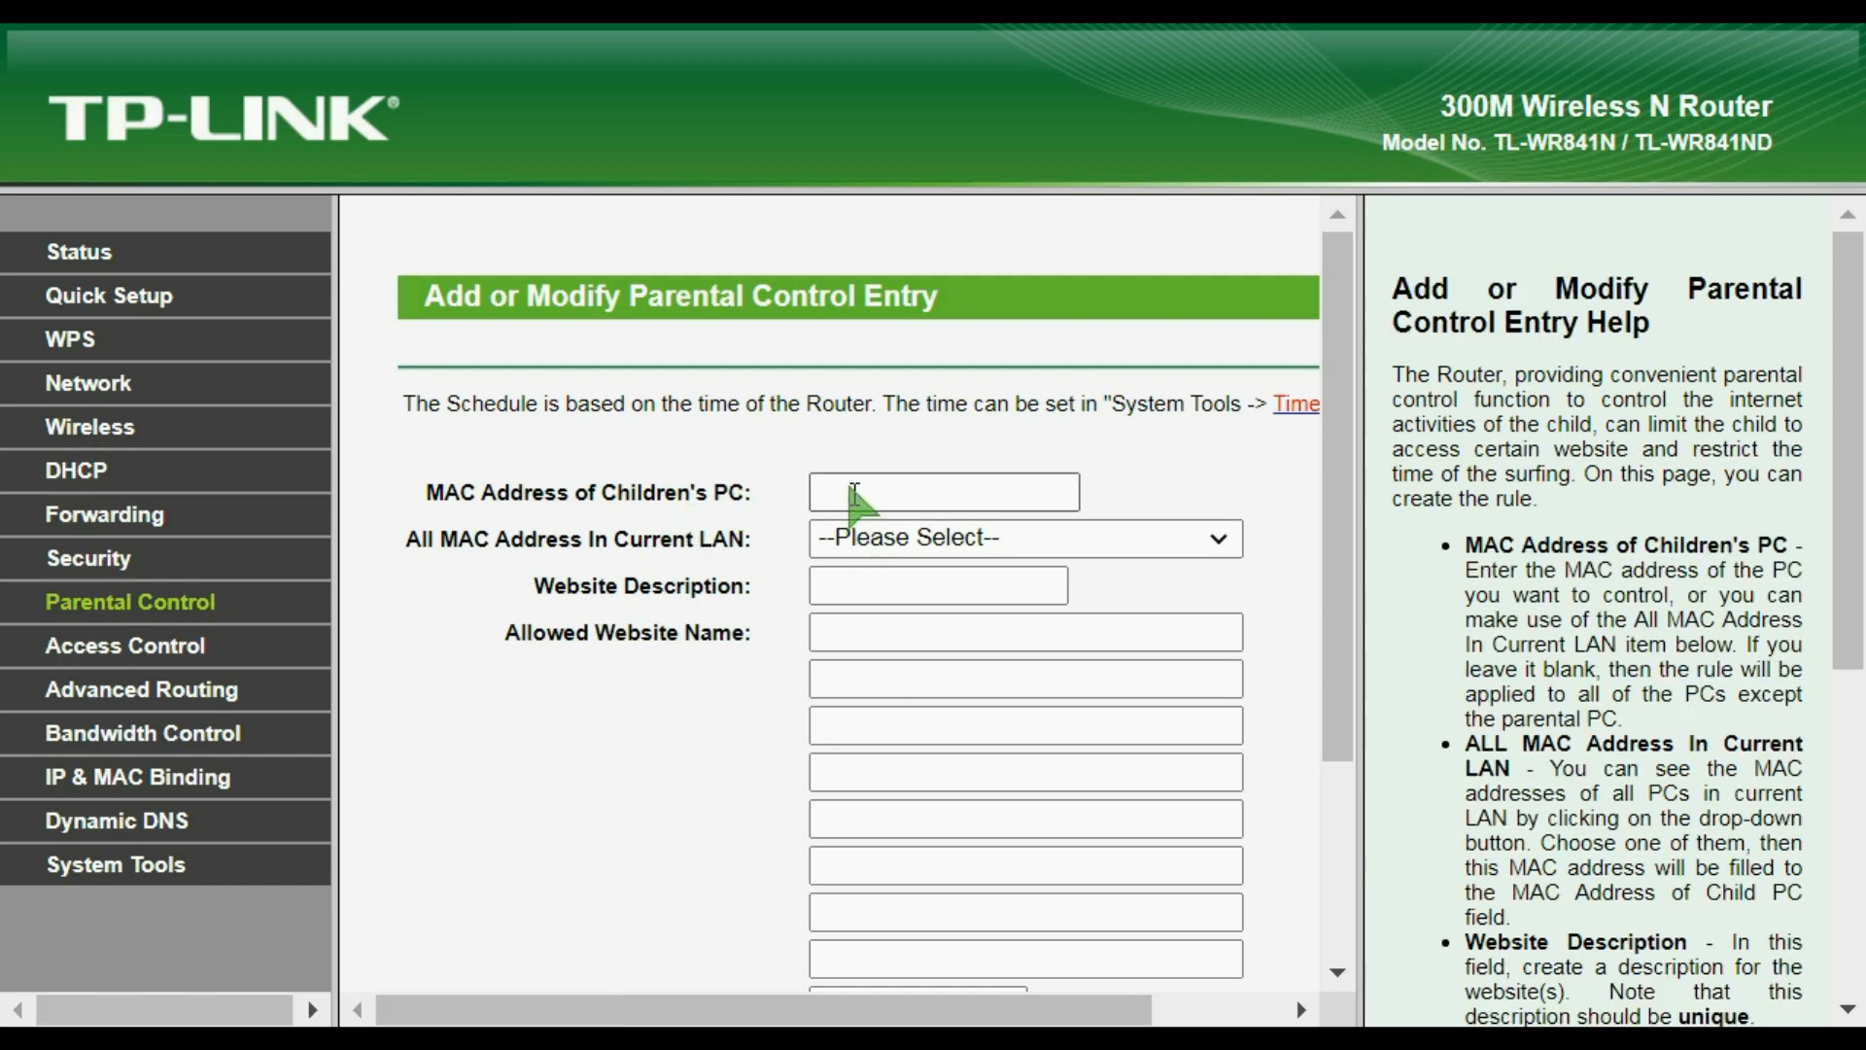
click(1217, 538)
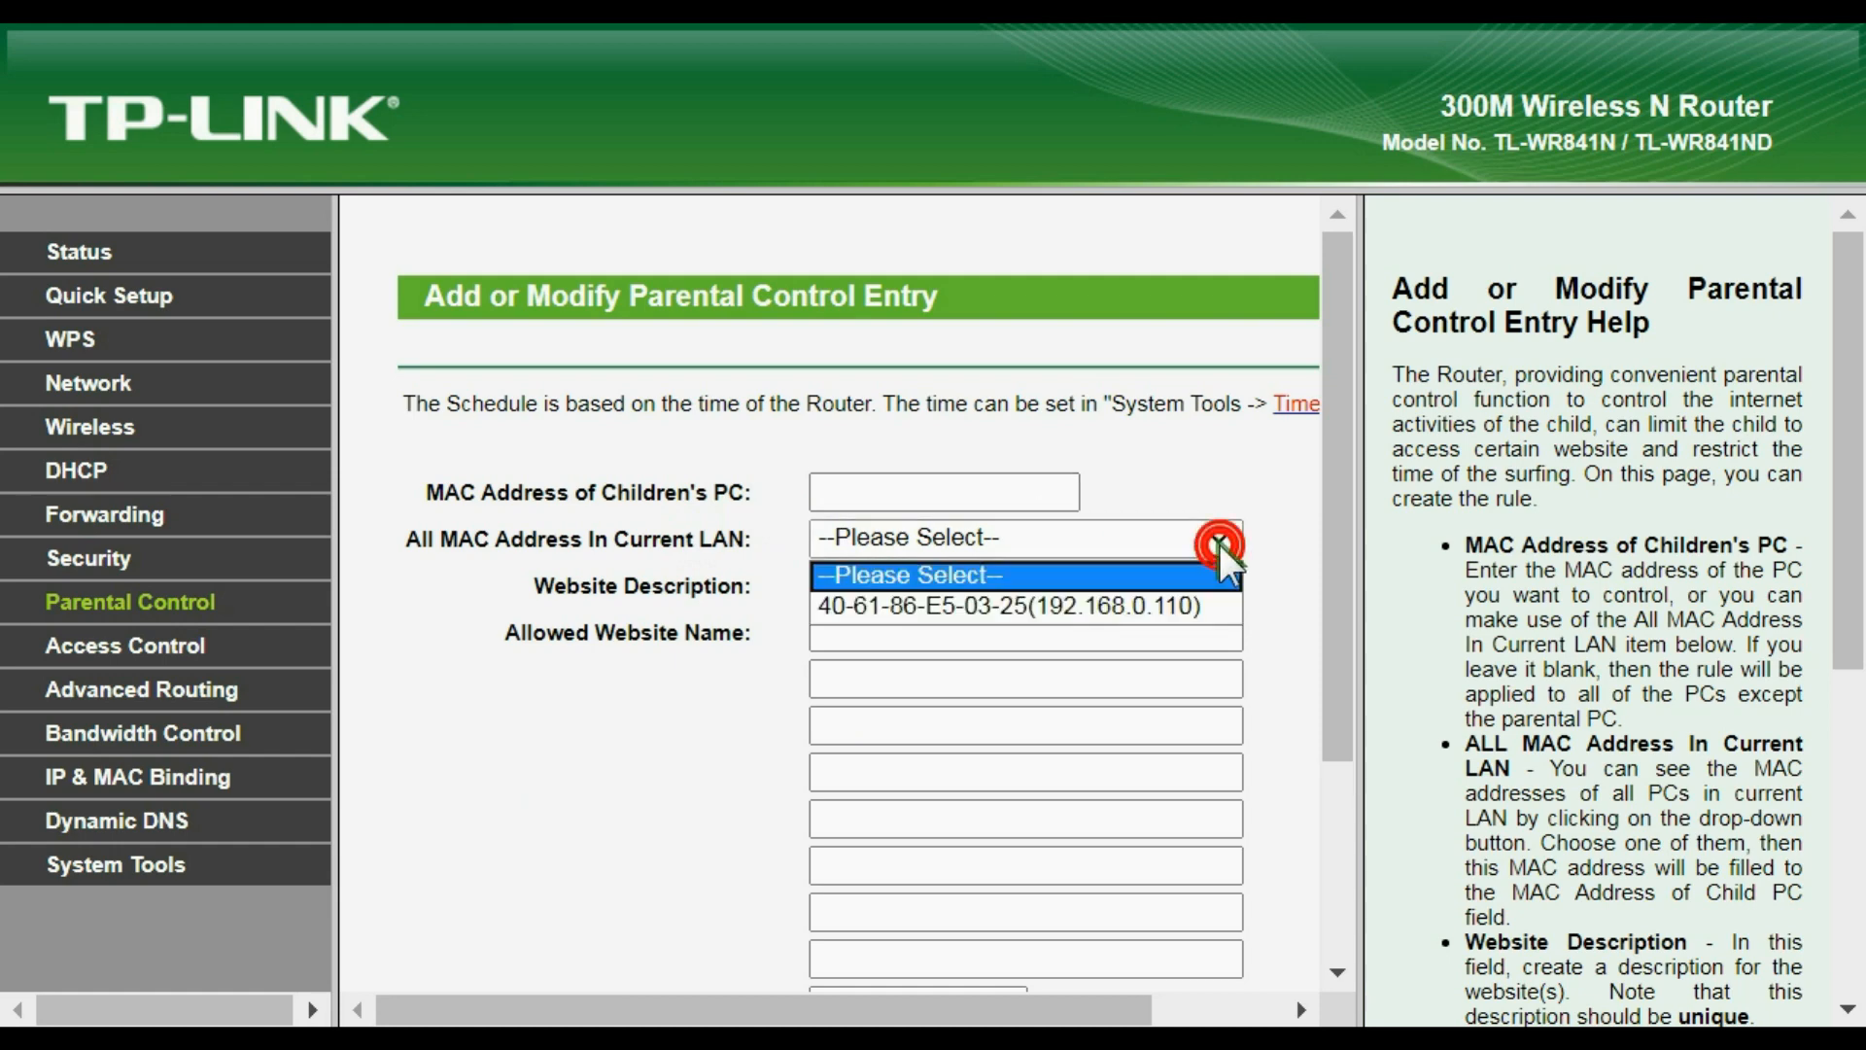
click(859, 606)
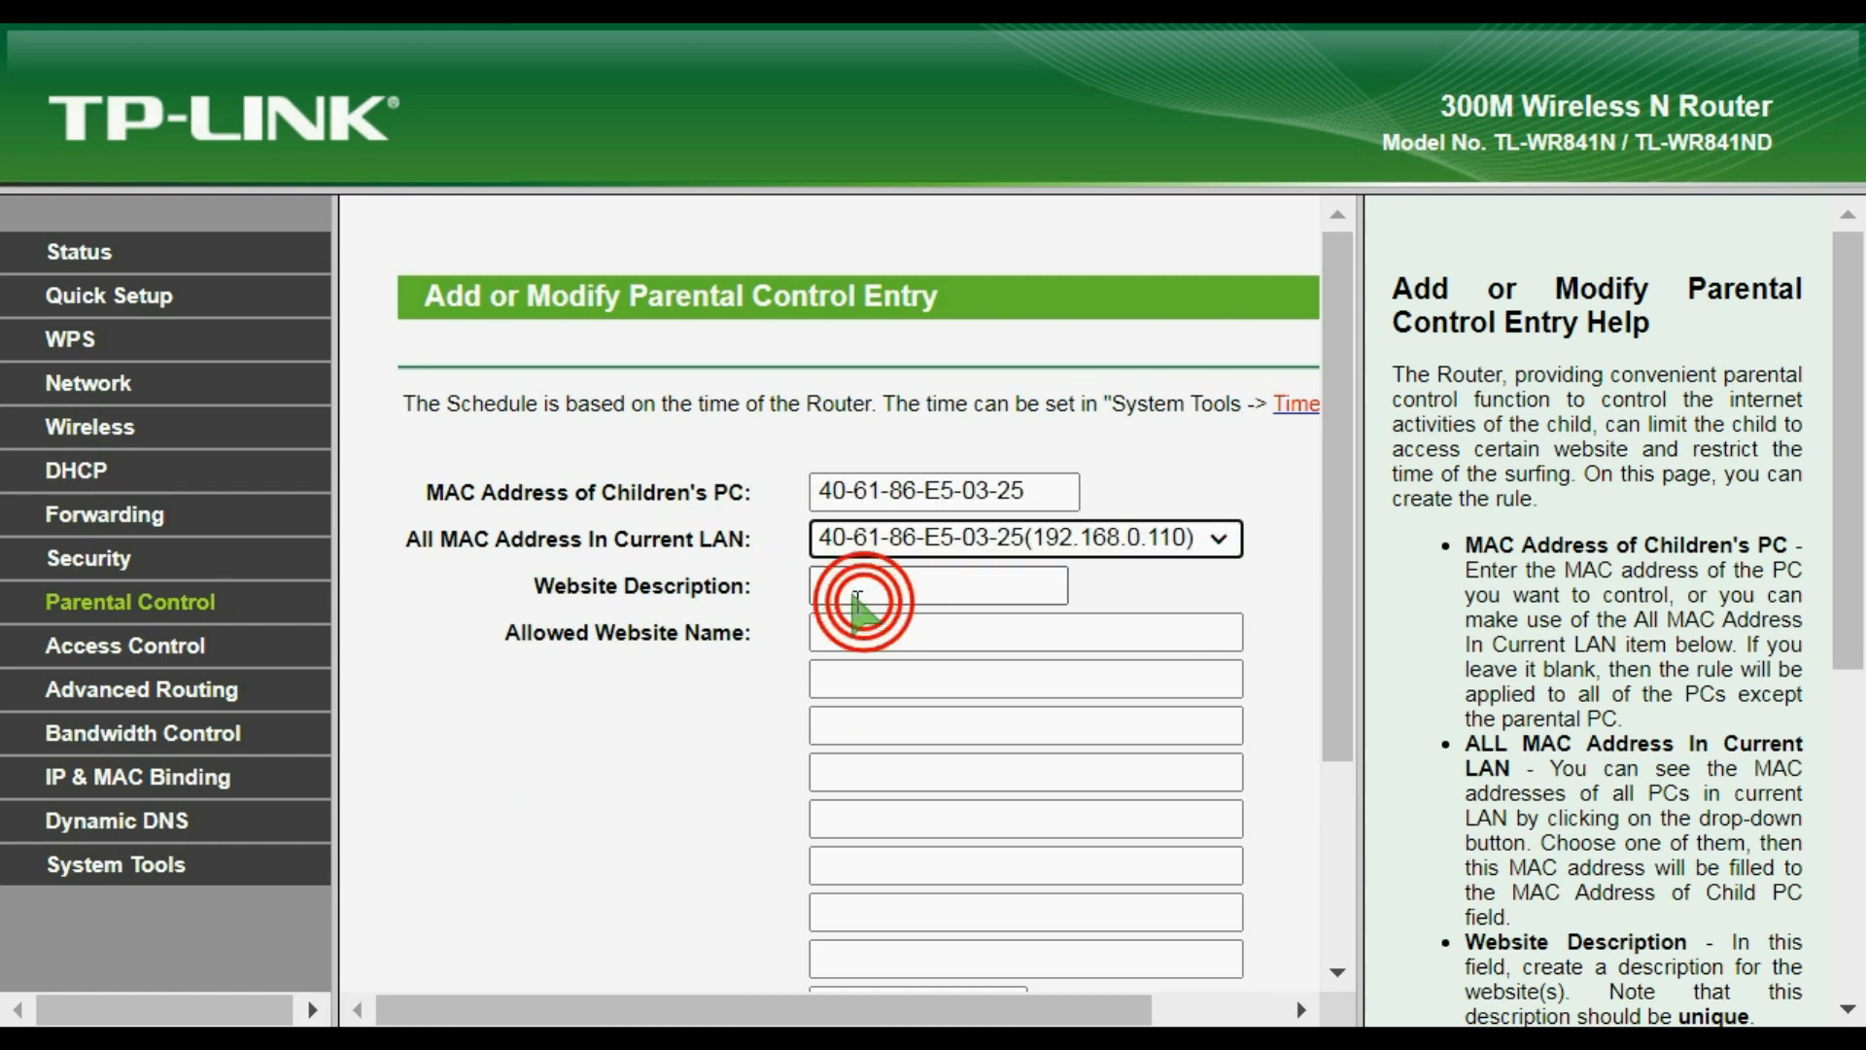
Step: Enter "blok youtube" as the website description of the parental control entry
click(843, 590)
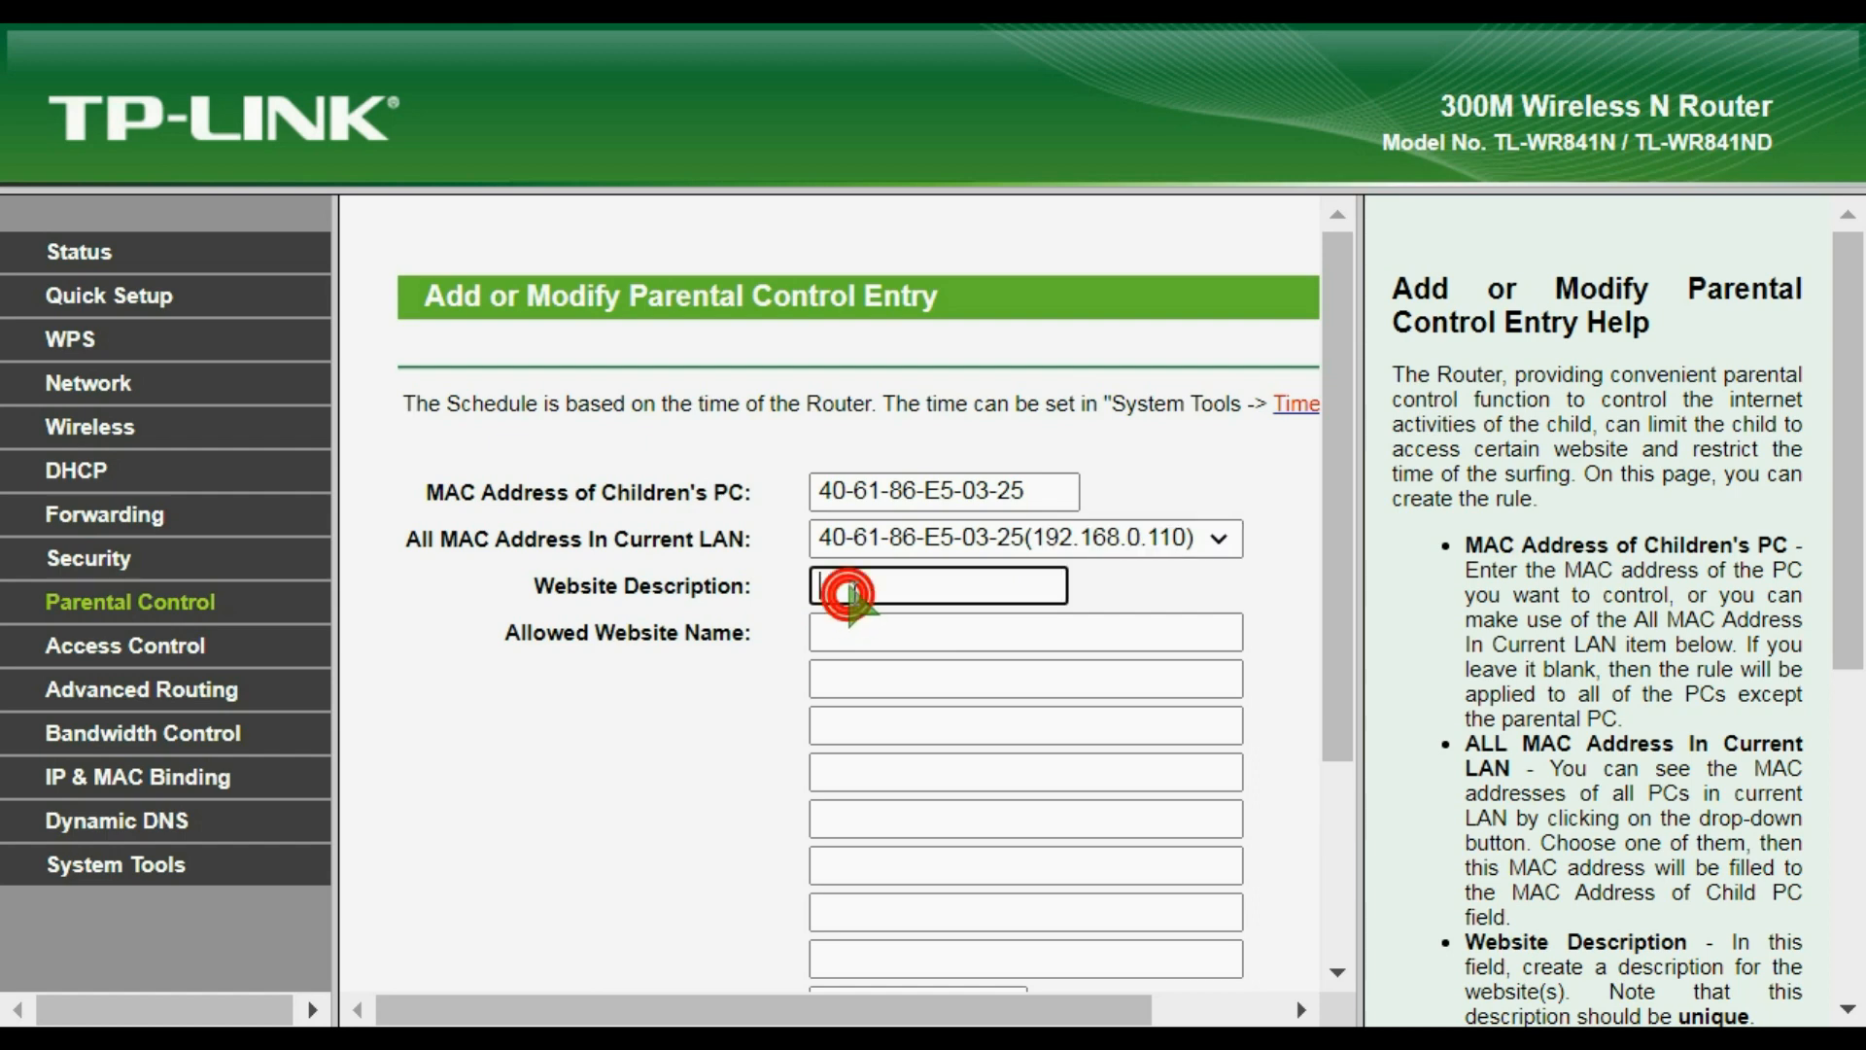
click(848, 614)
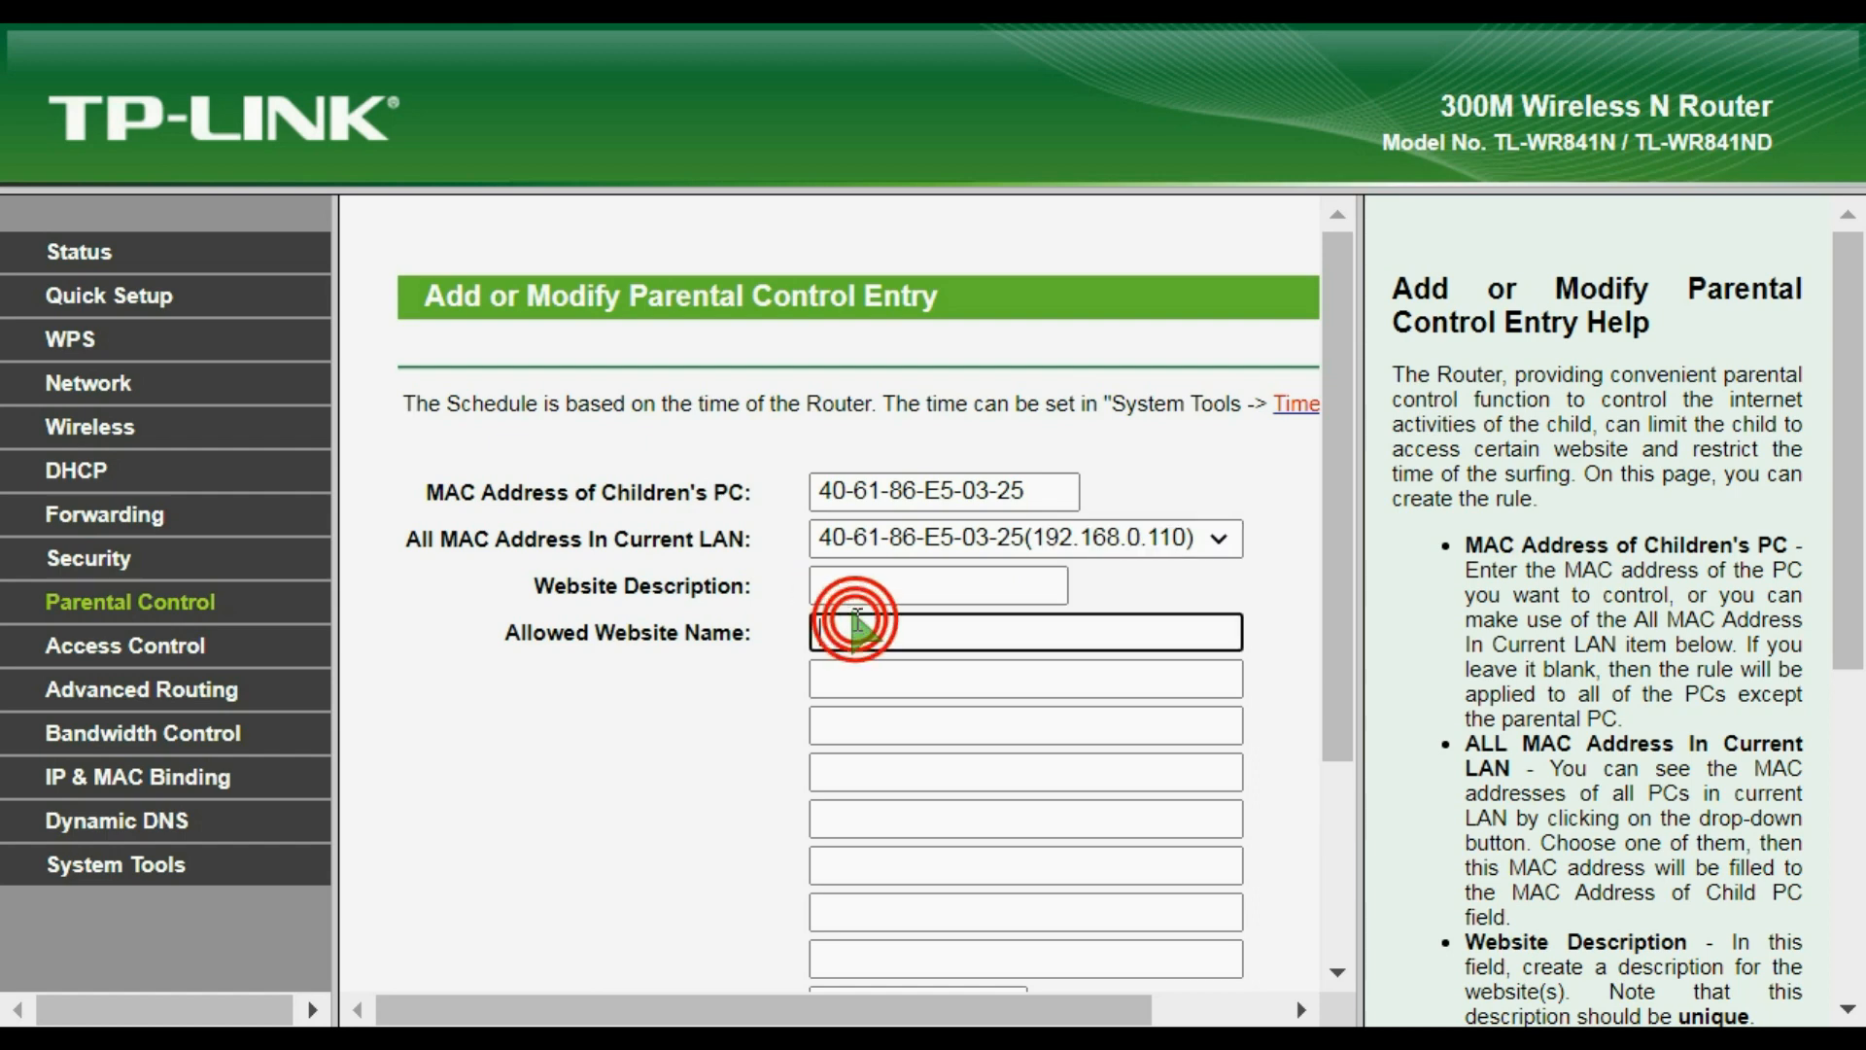
scroll(853, 610, down, 1)
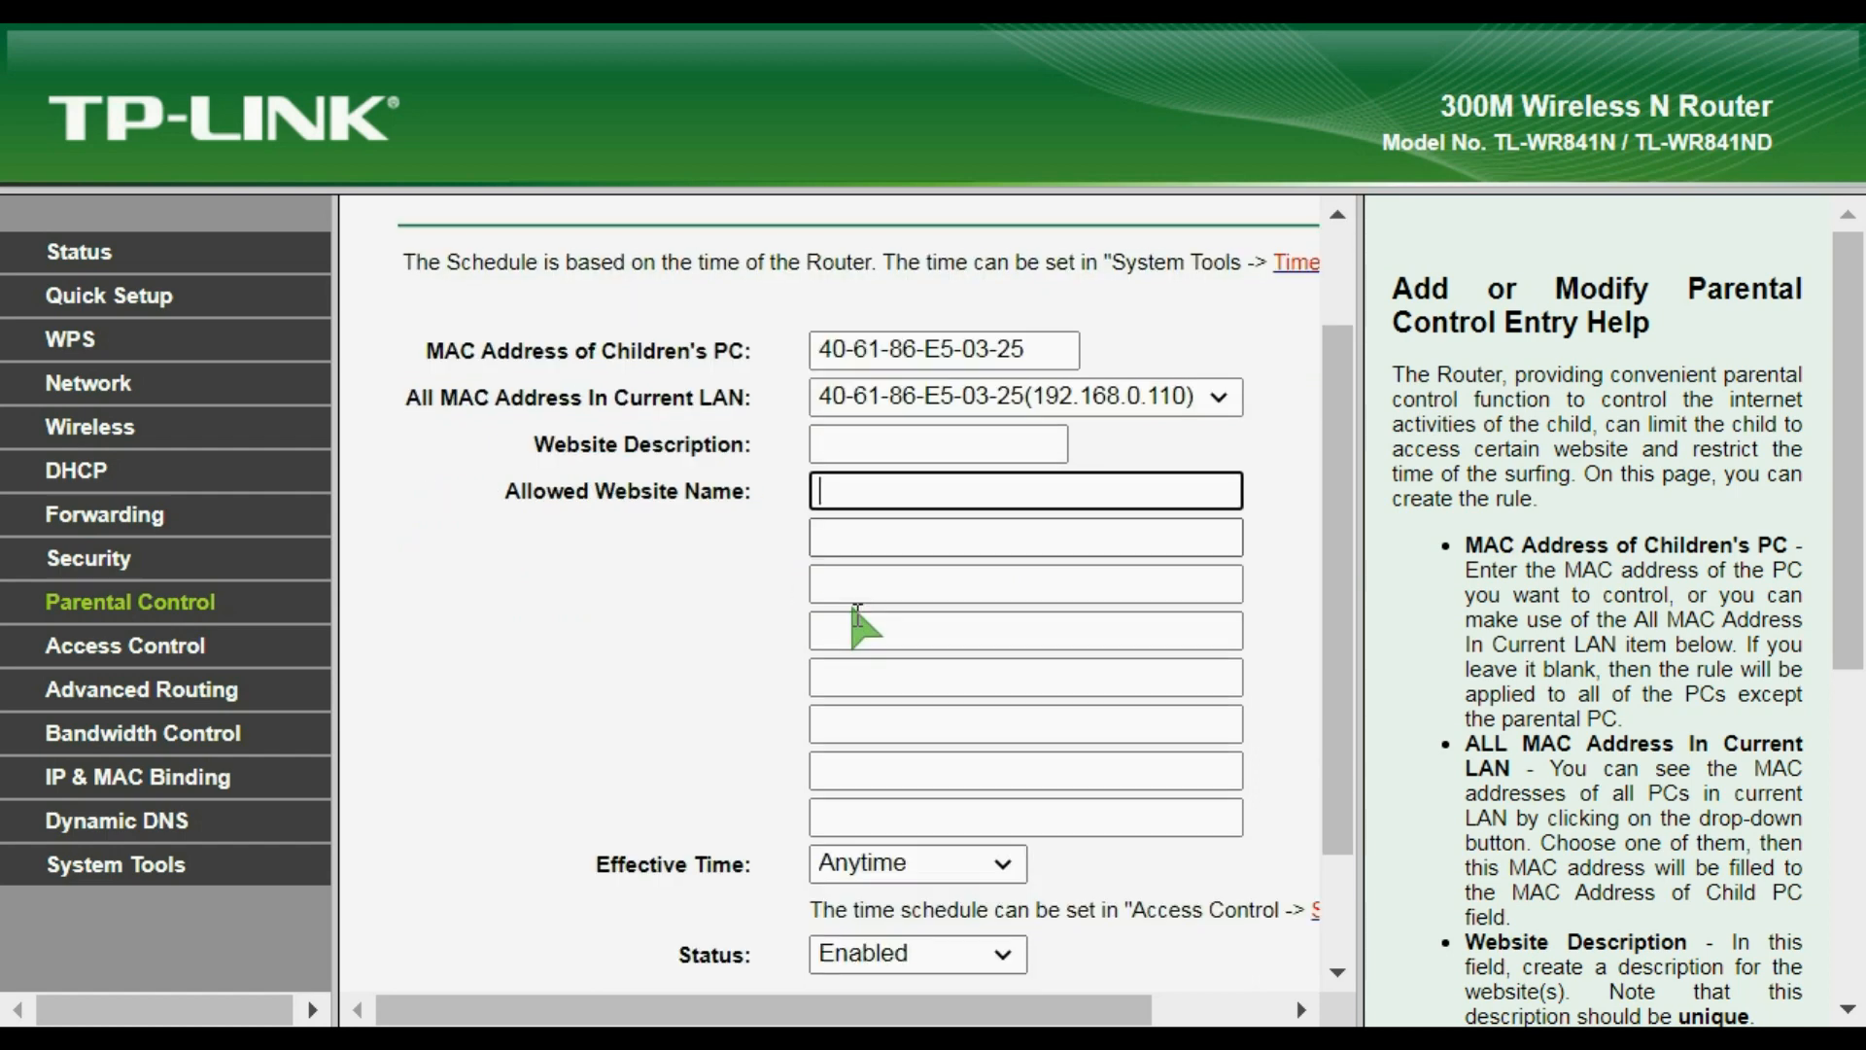
click(839, 442)
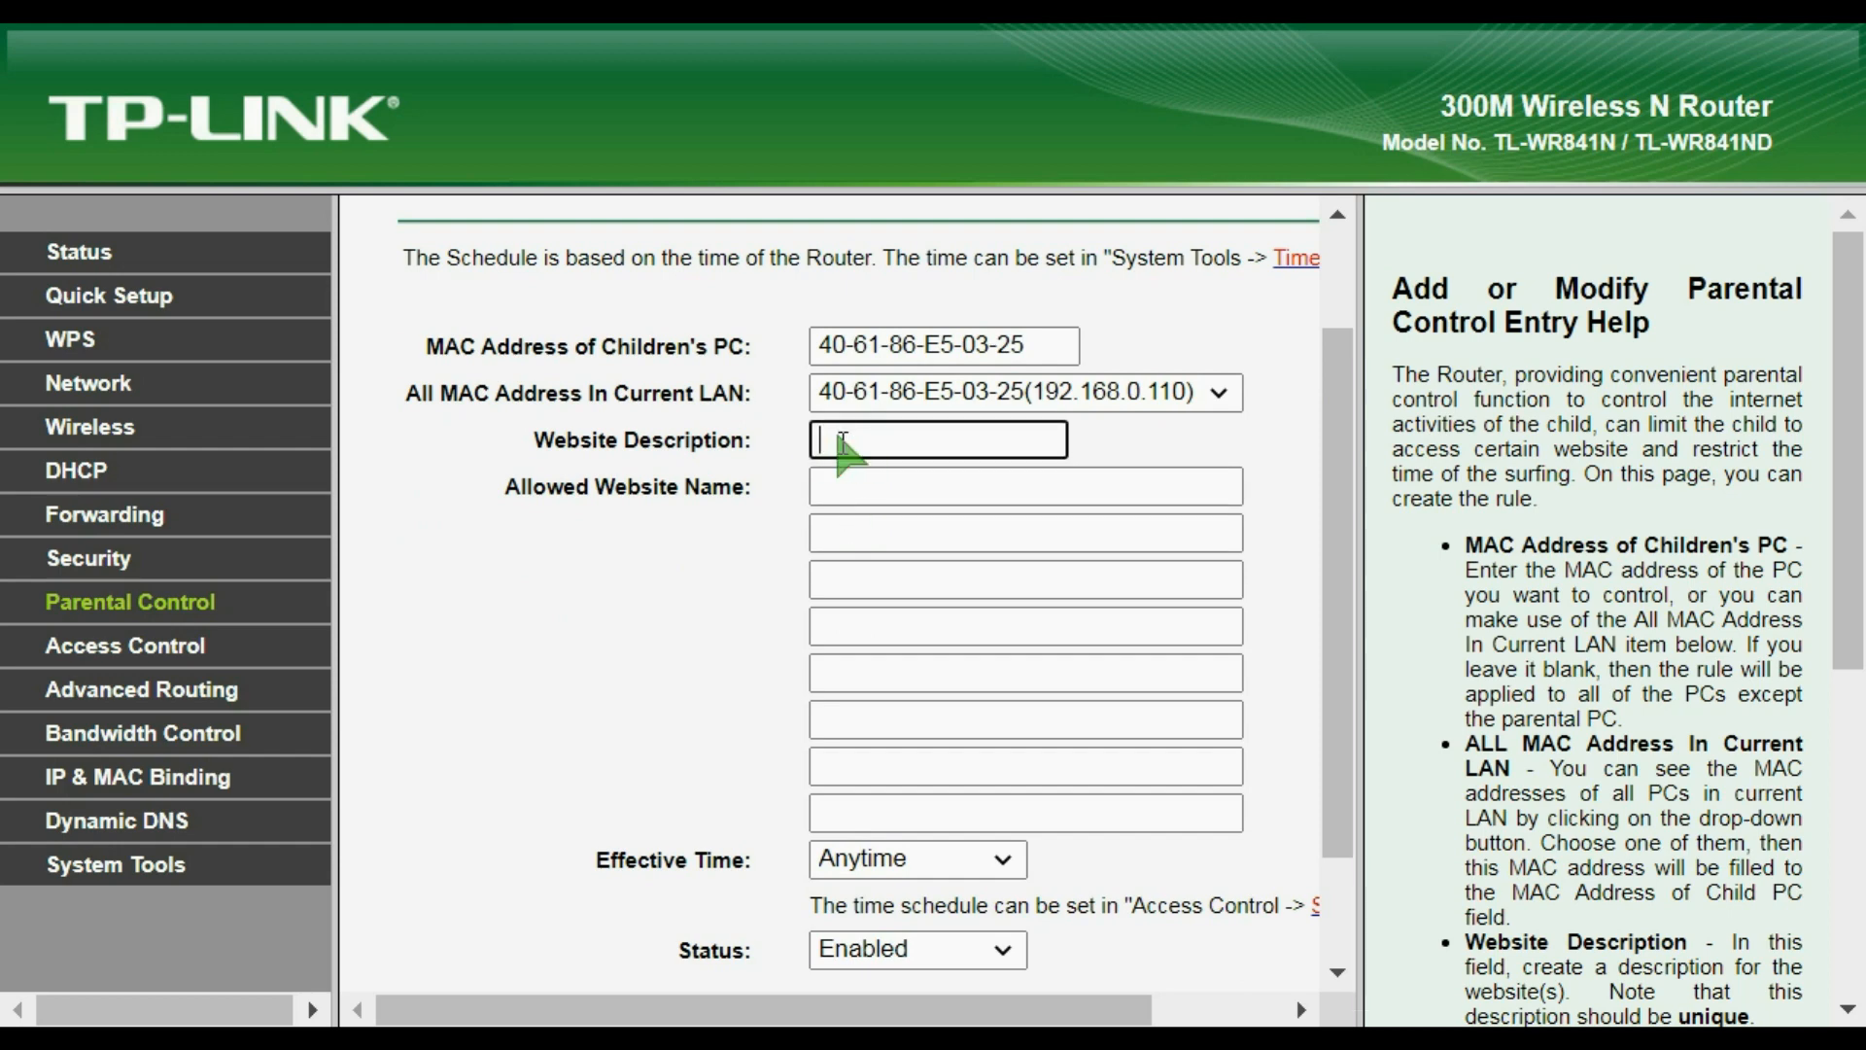
text(blok  youtubr)
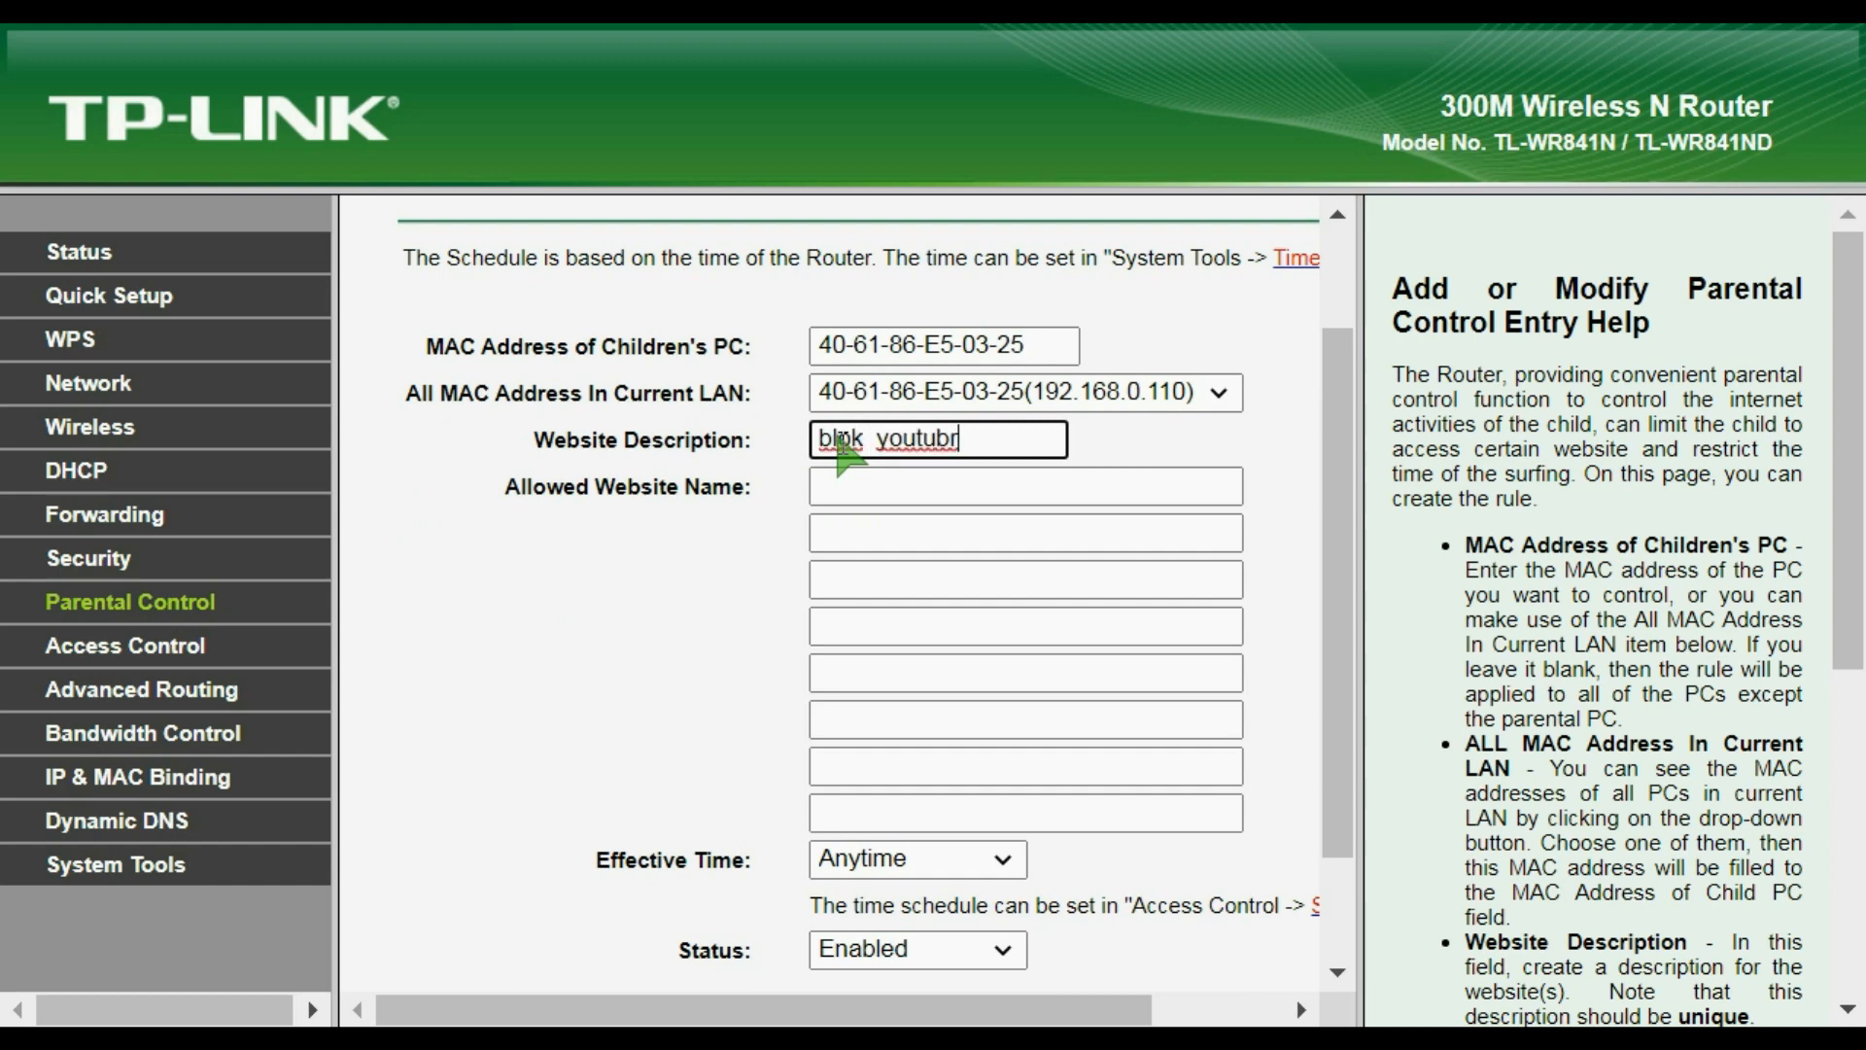
key(BackSpace)
text(e)
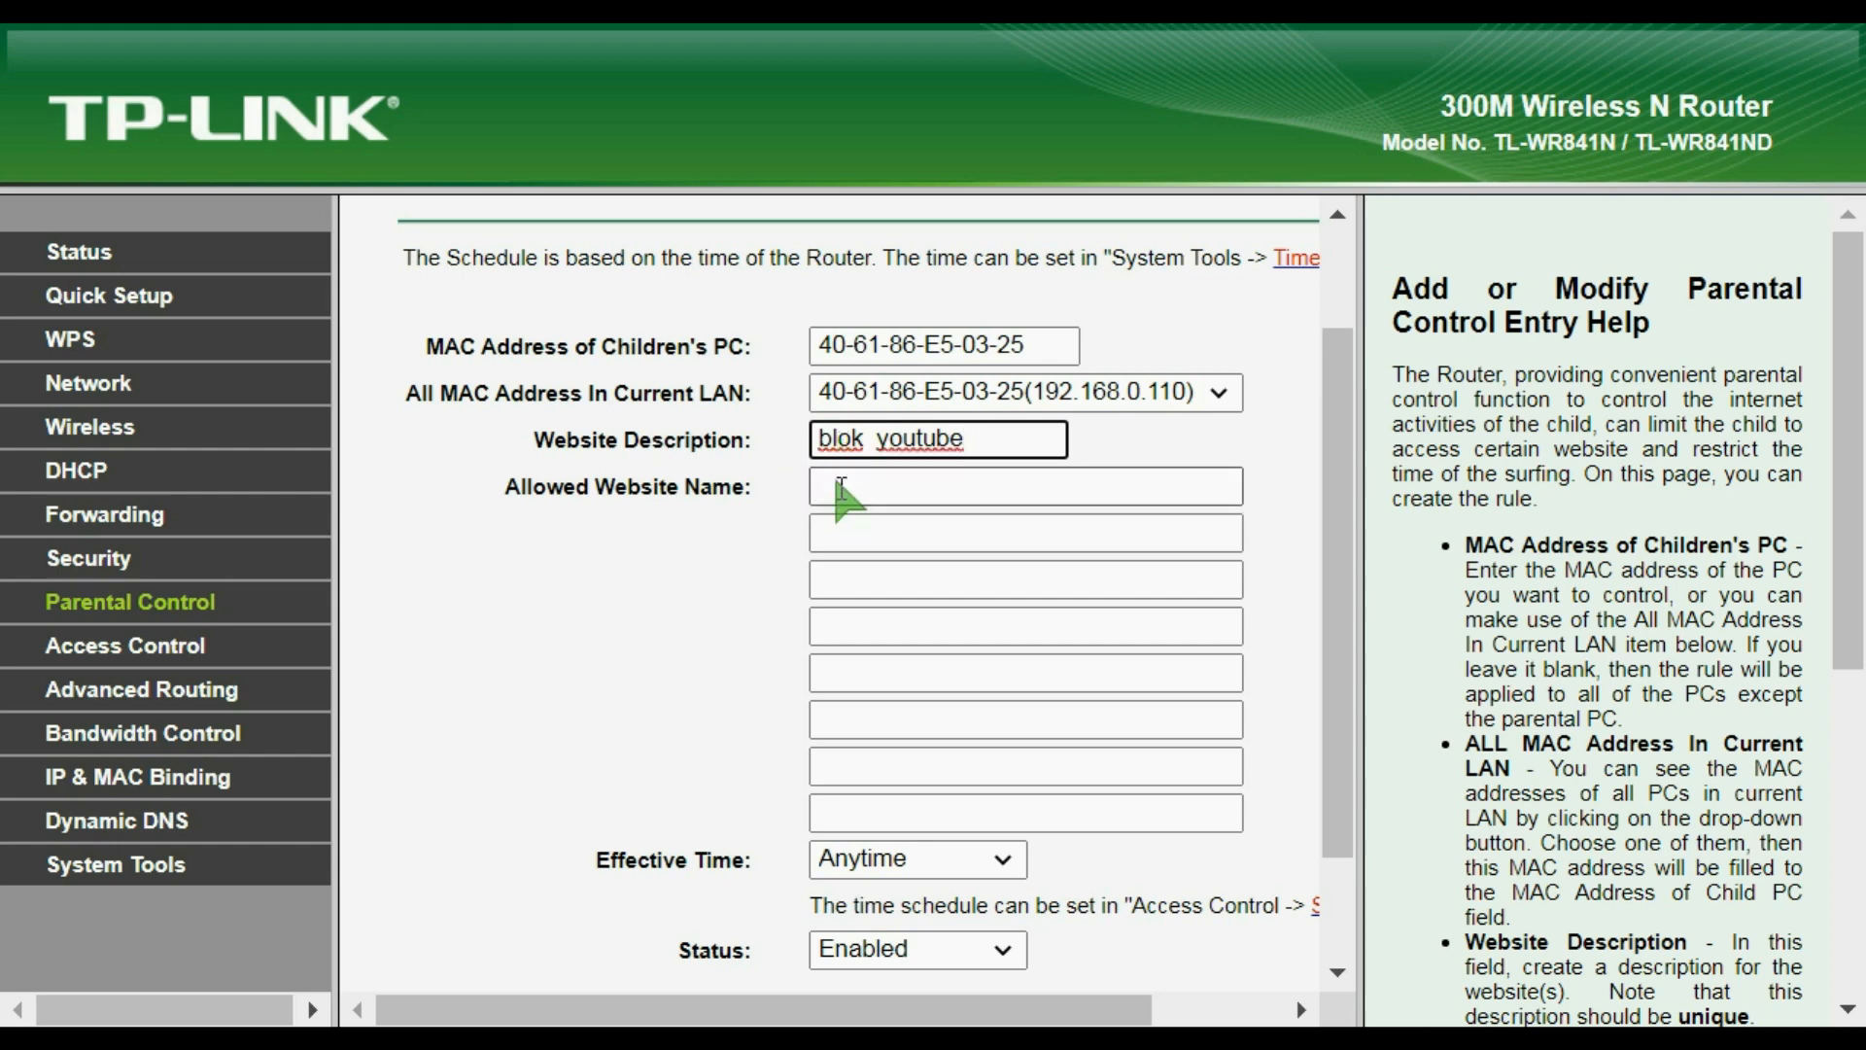
Step: Review the allowed website fields and choose Anytime as effective time and Enabled as status for the parental control entry
click(842, 490)
scroll(841, 491, down, 3)
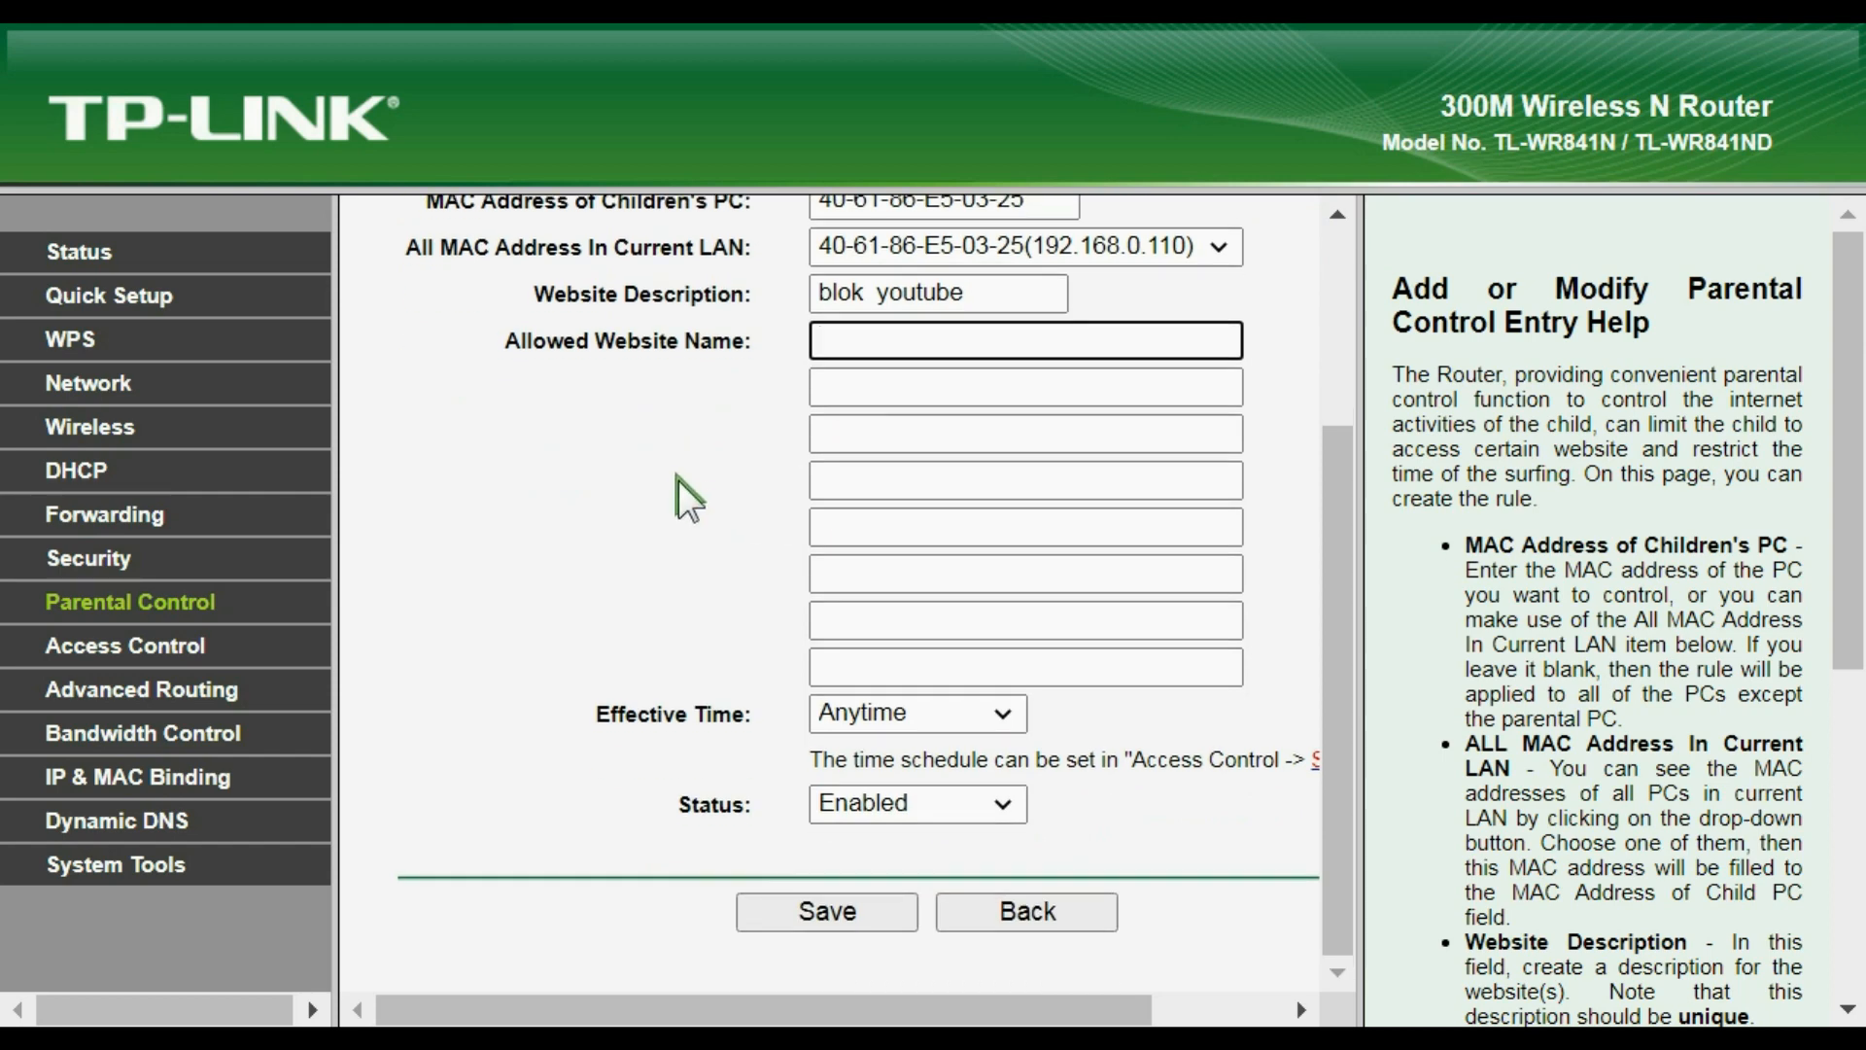
scroll(642, 404, up, 1)
scroll(641, 405, up, 1)
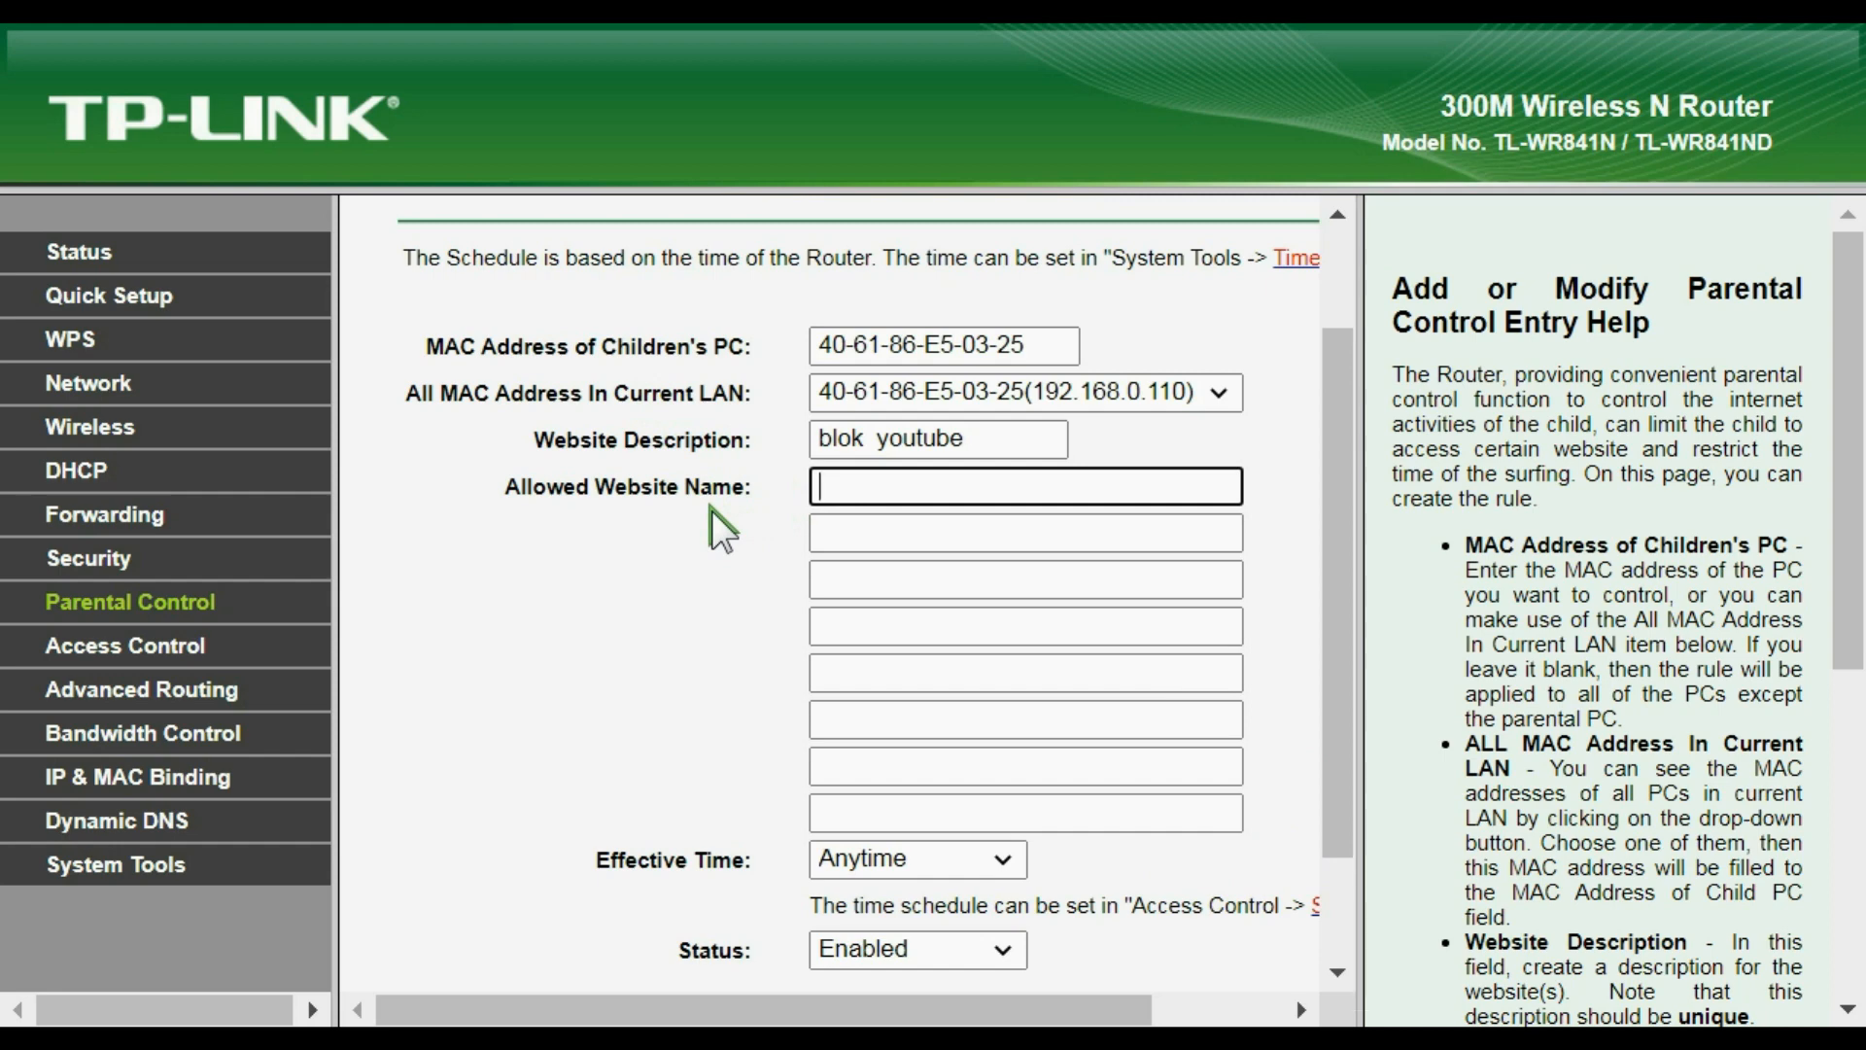
scroll(711, 507, down, 2)
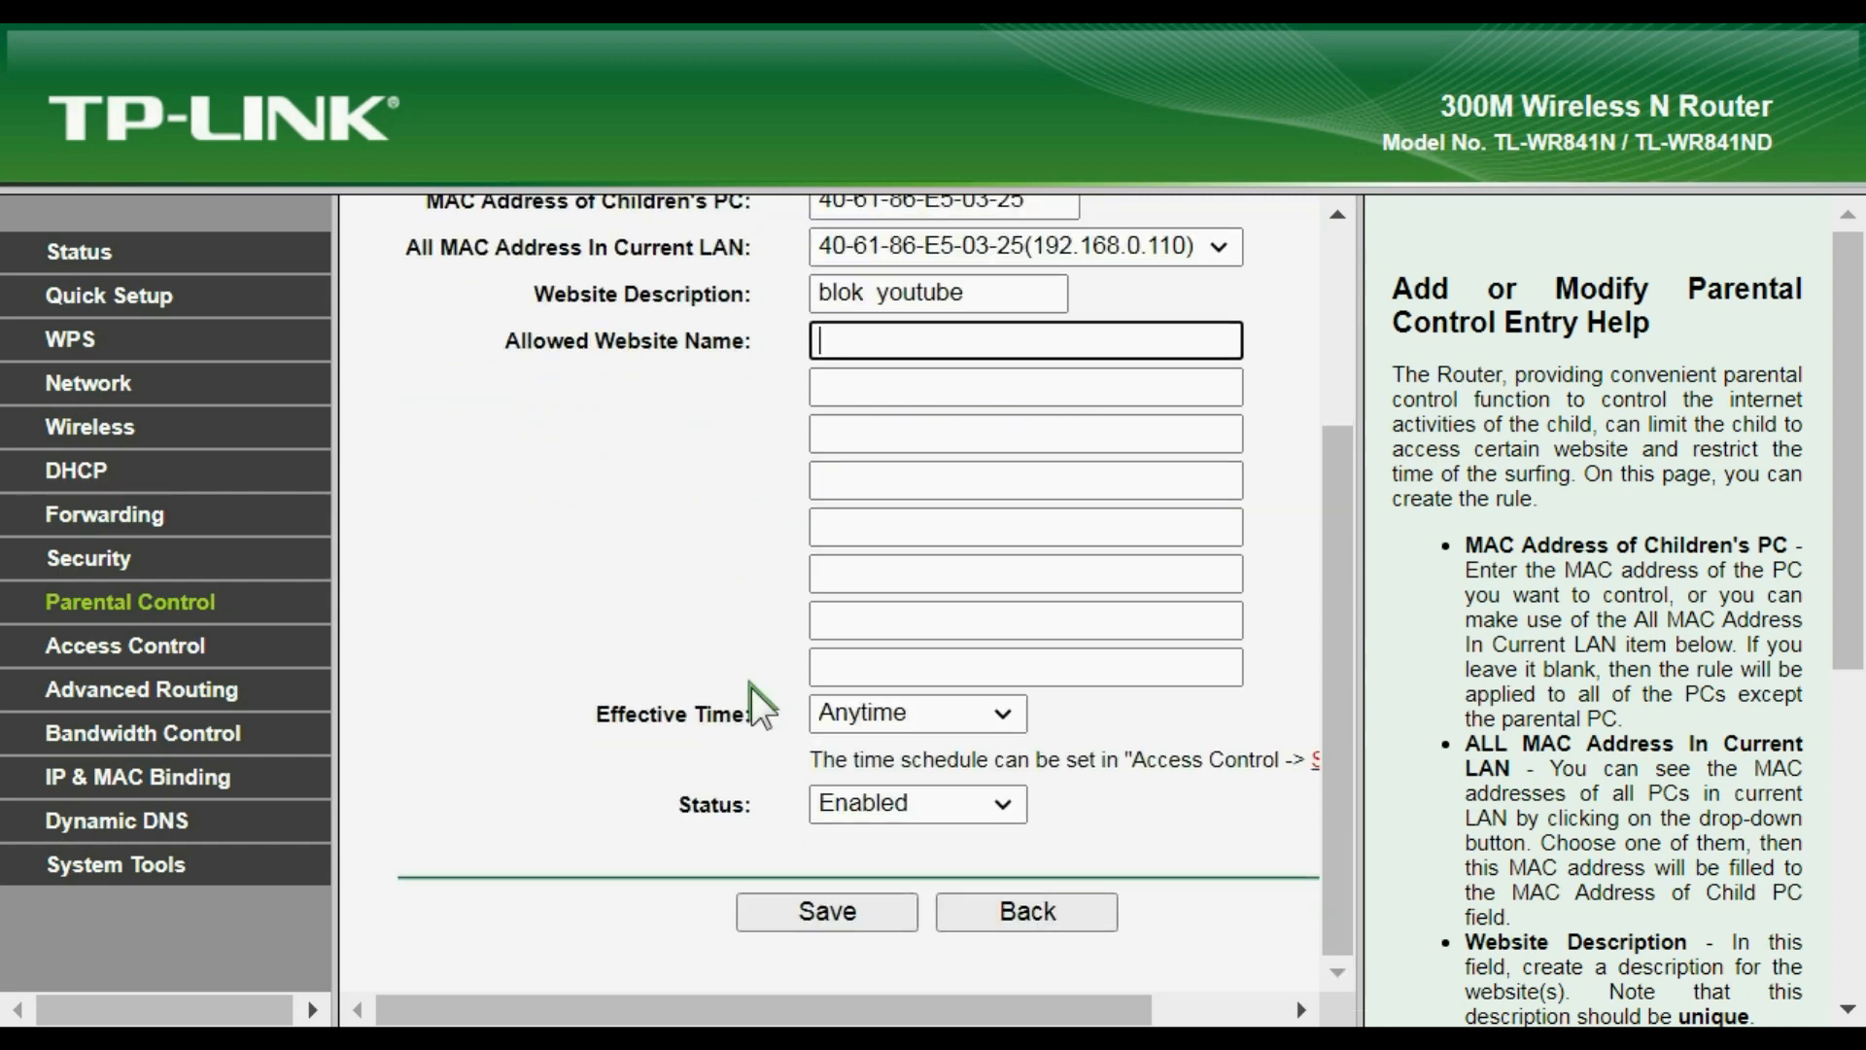
click(1002, 715)
click(1004, 721)
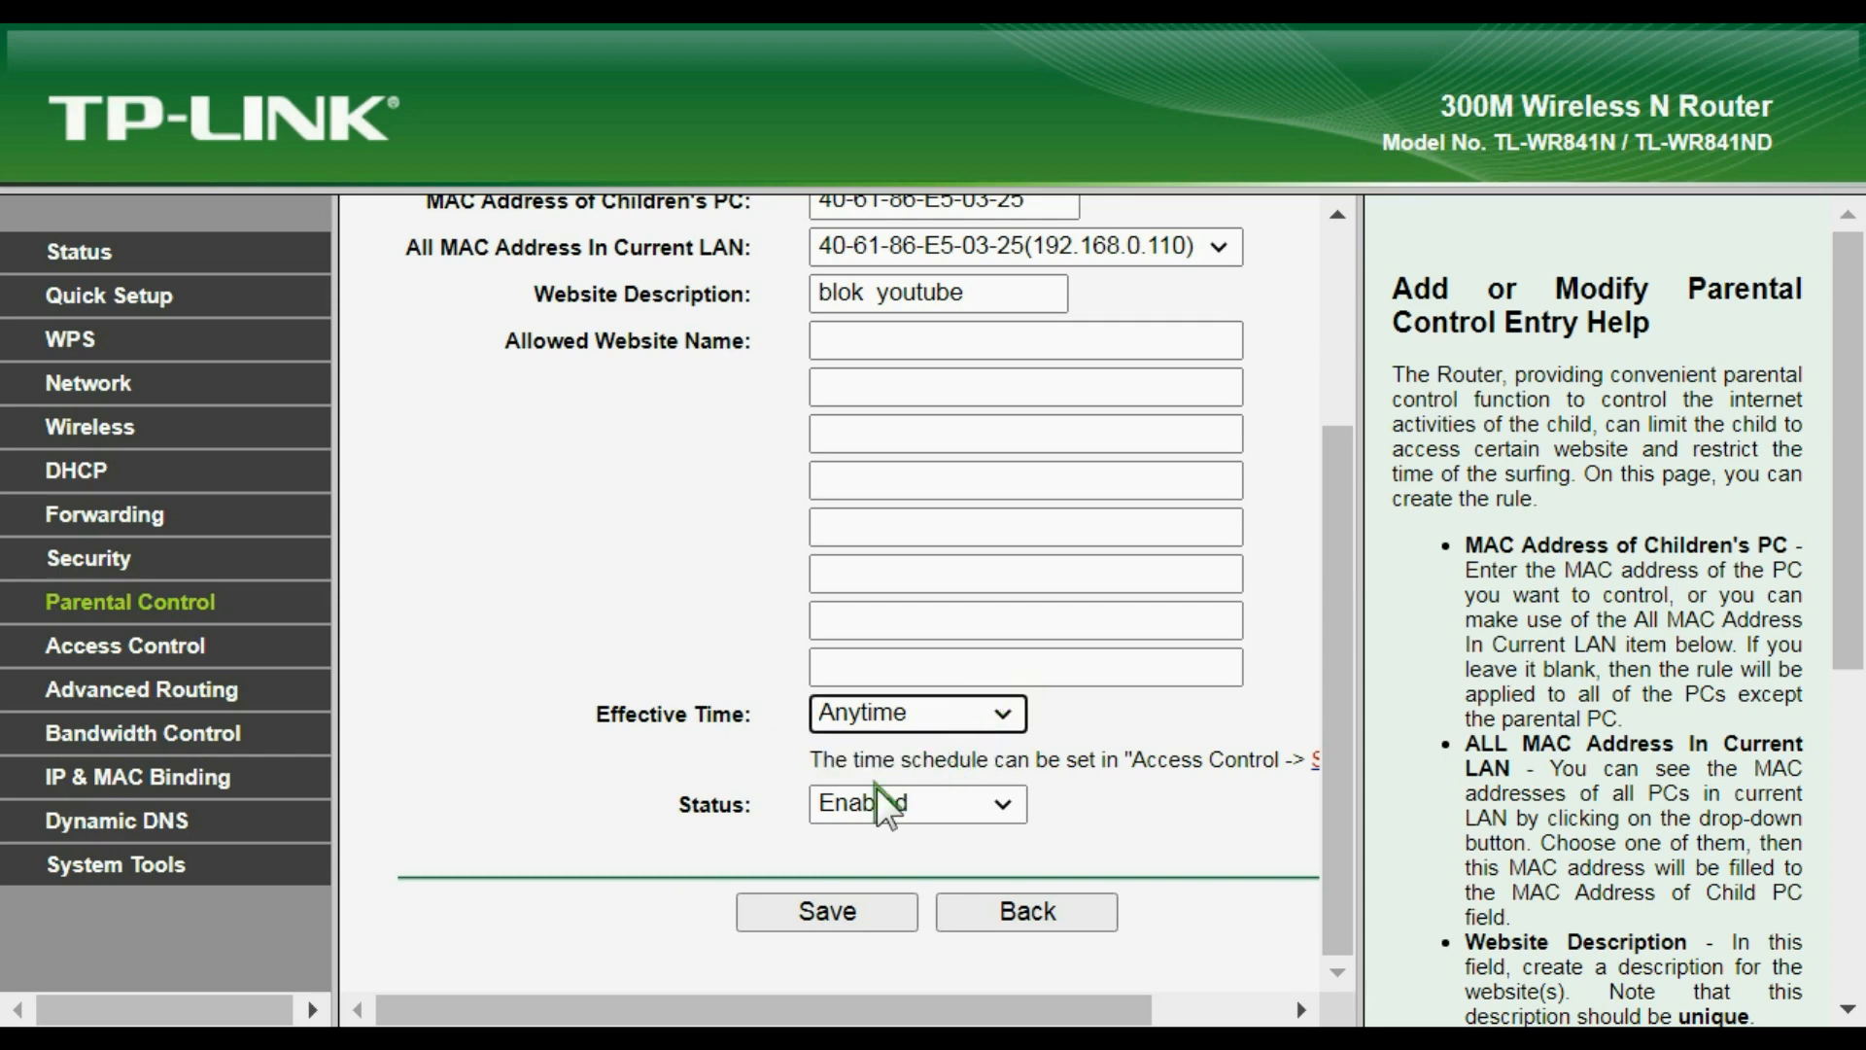
click(1005, 803)
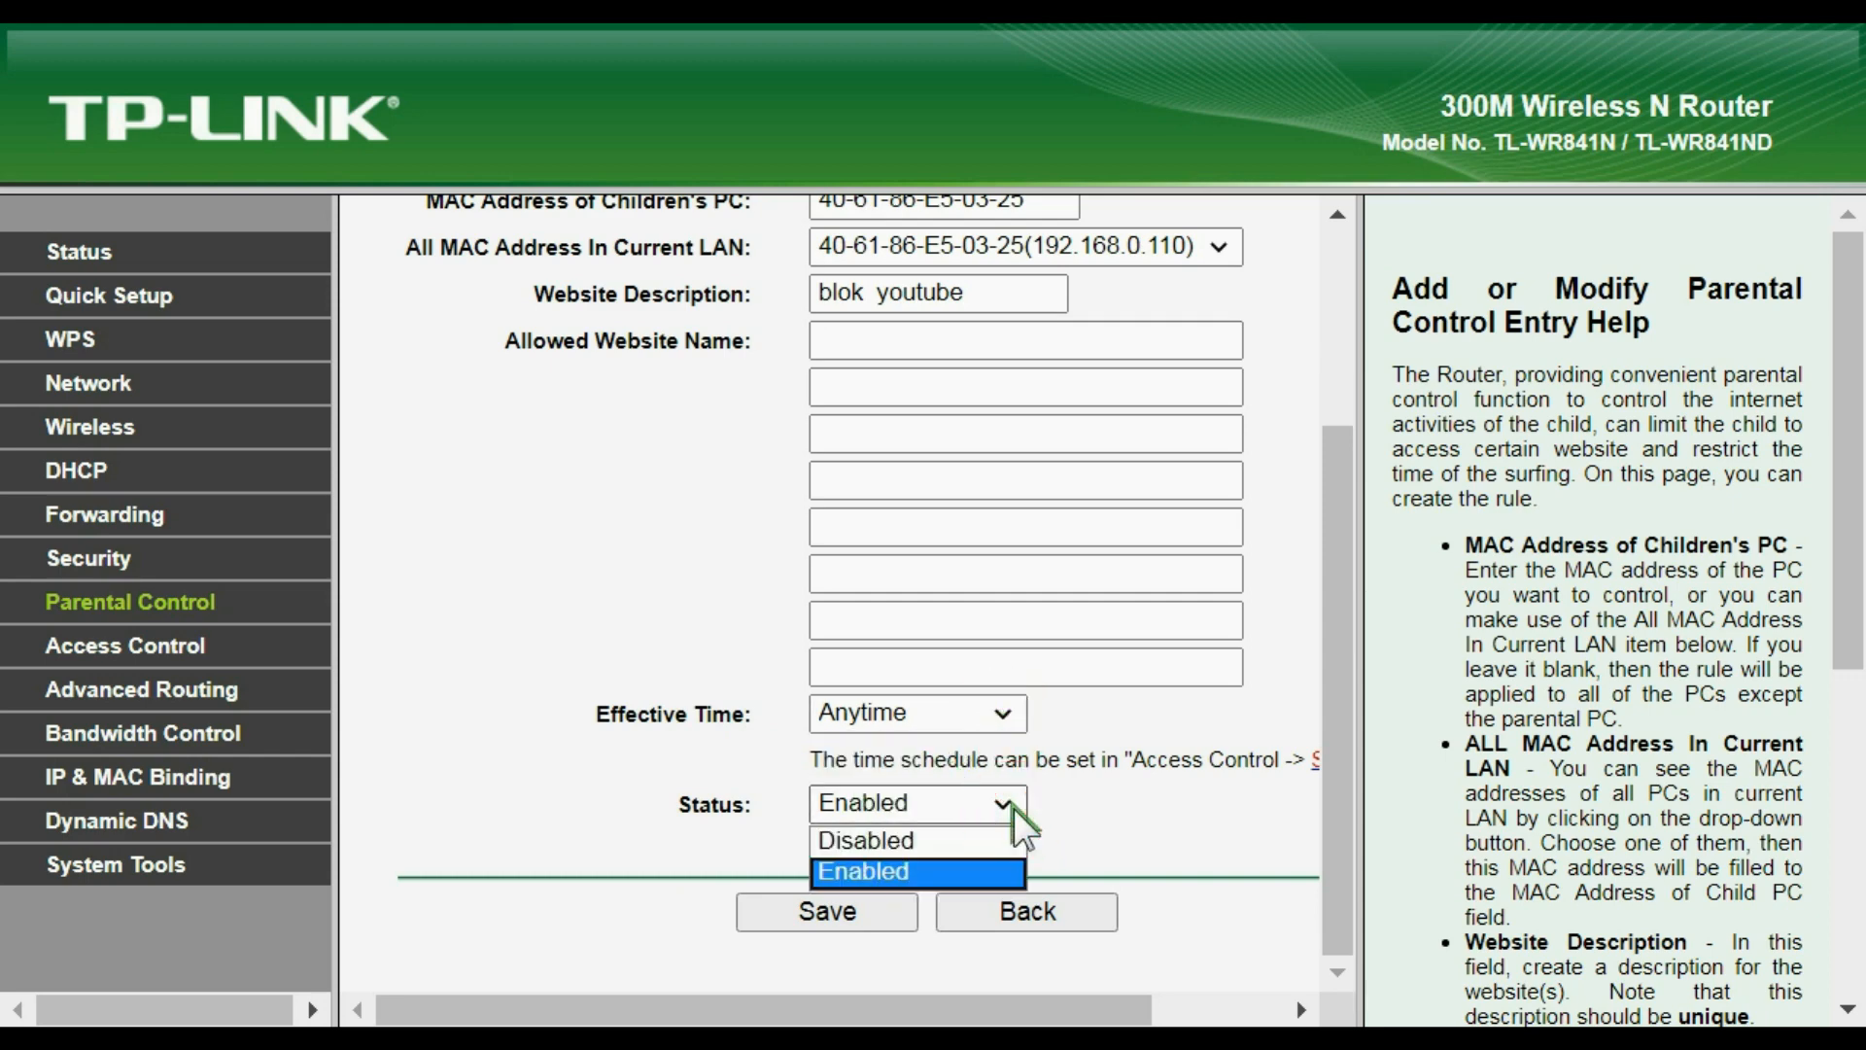
click(972, 871)
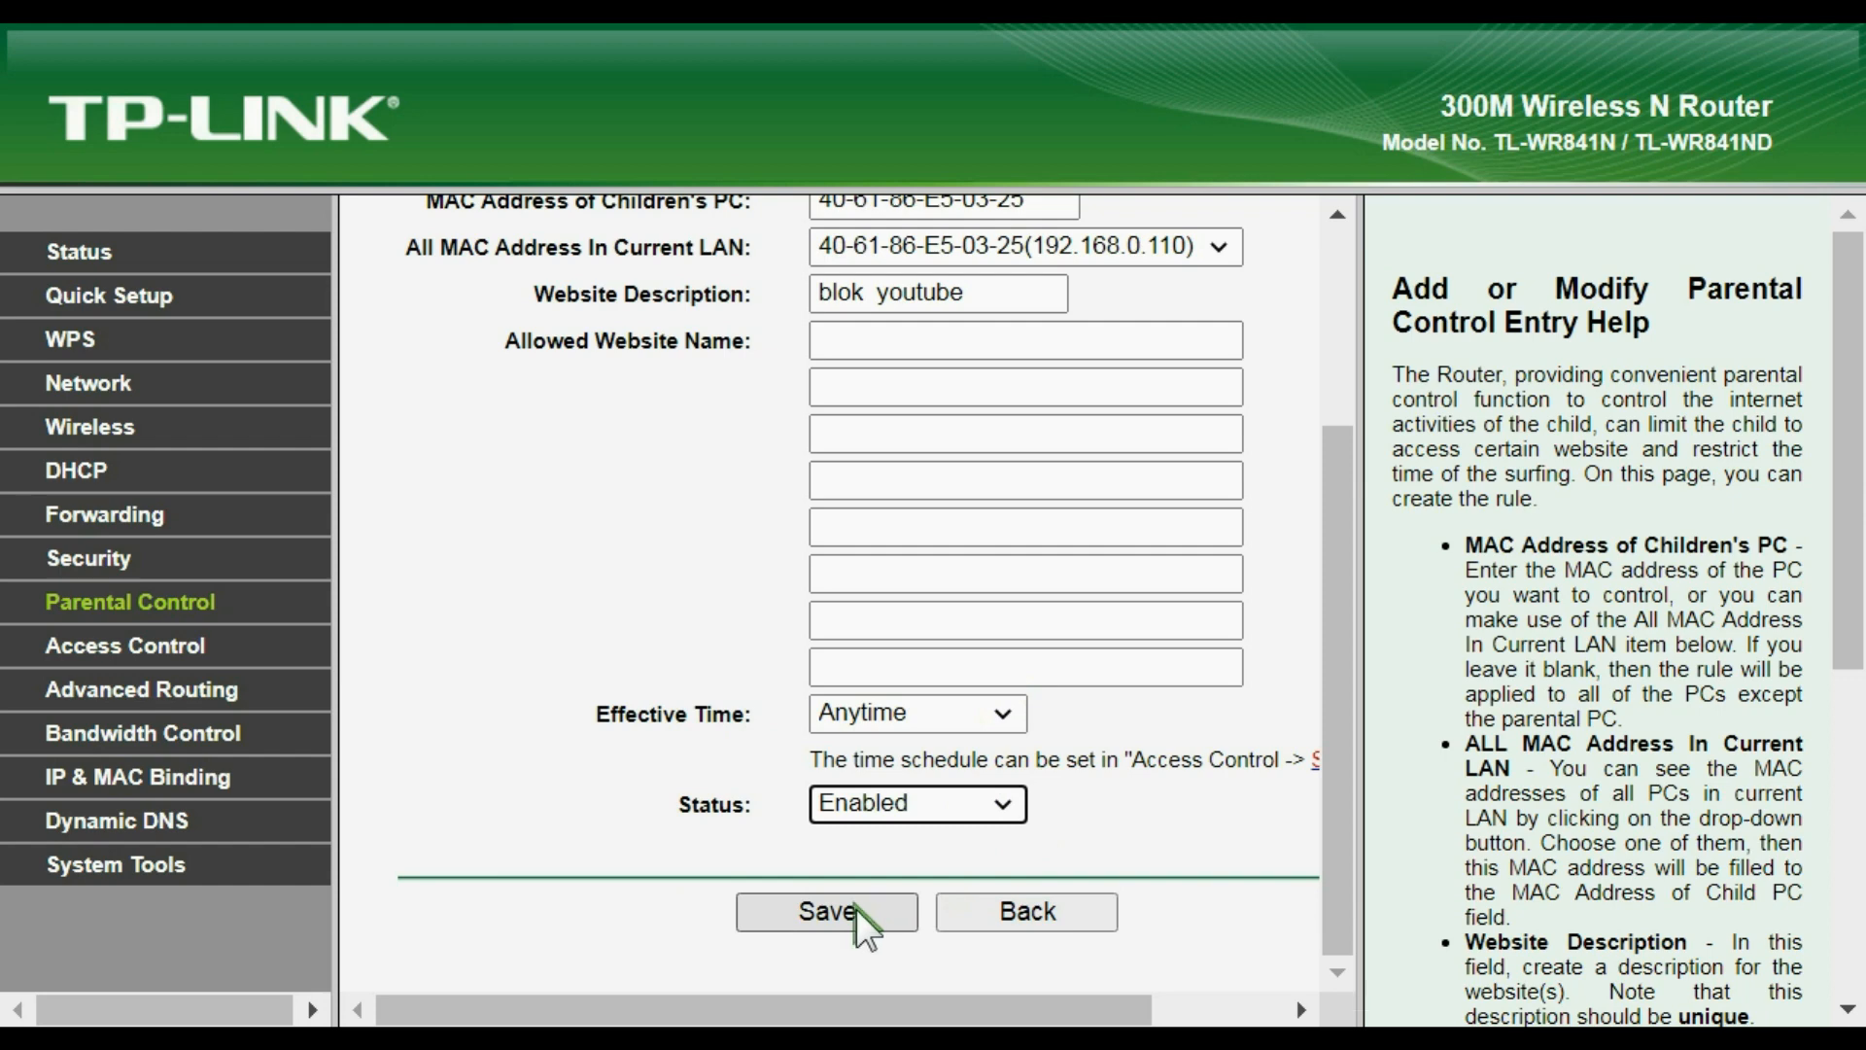
Step: Look at the Access Control rules and the static routing list under Advanced Routing
click(183, 651)
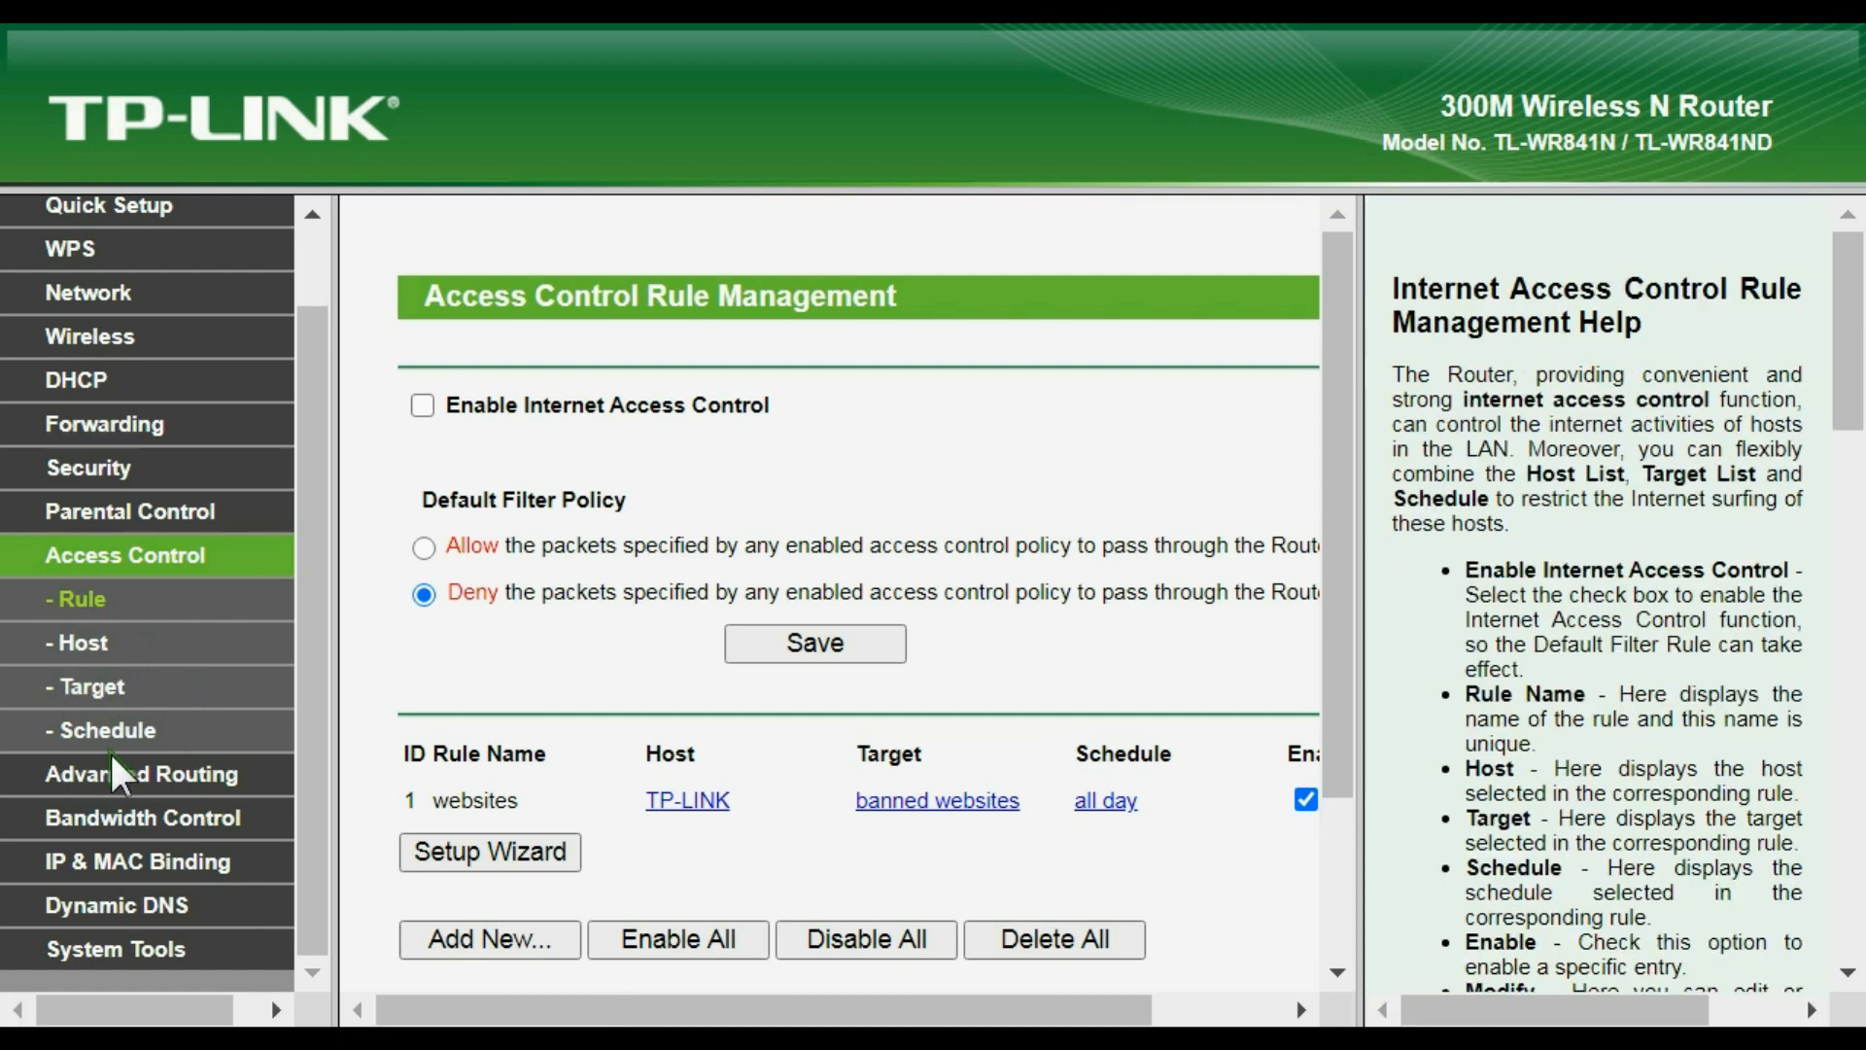
click(146, 773)
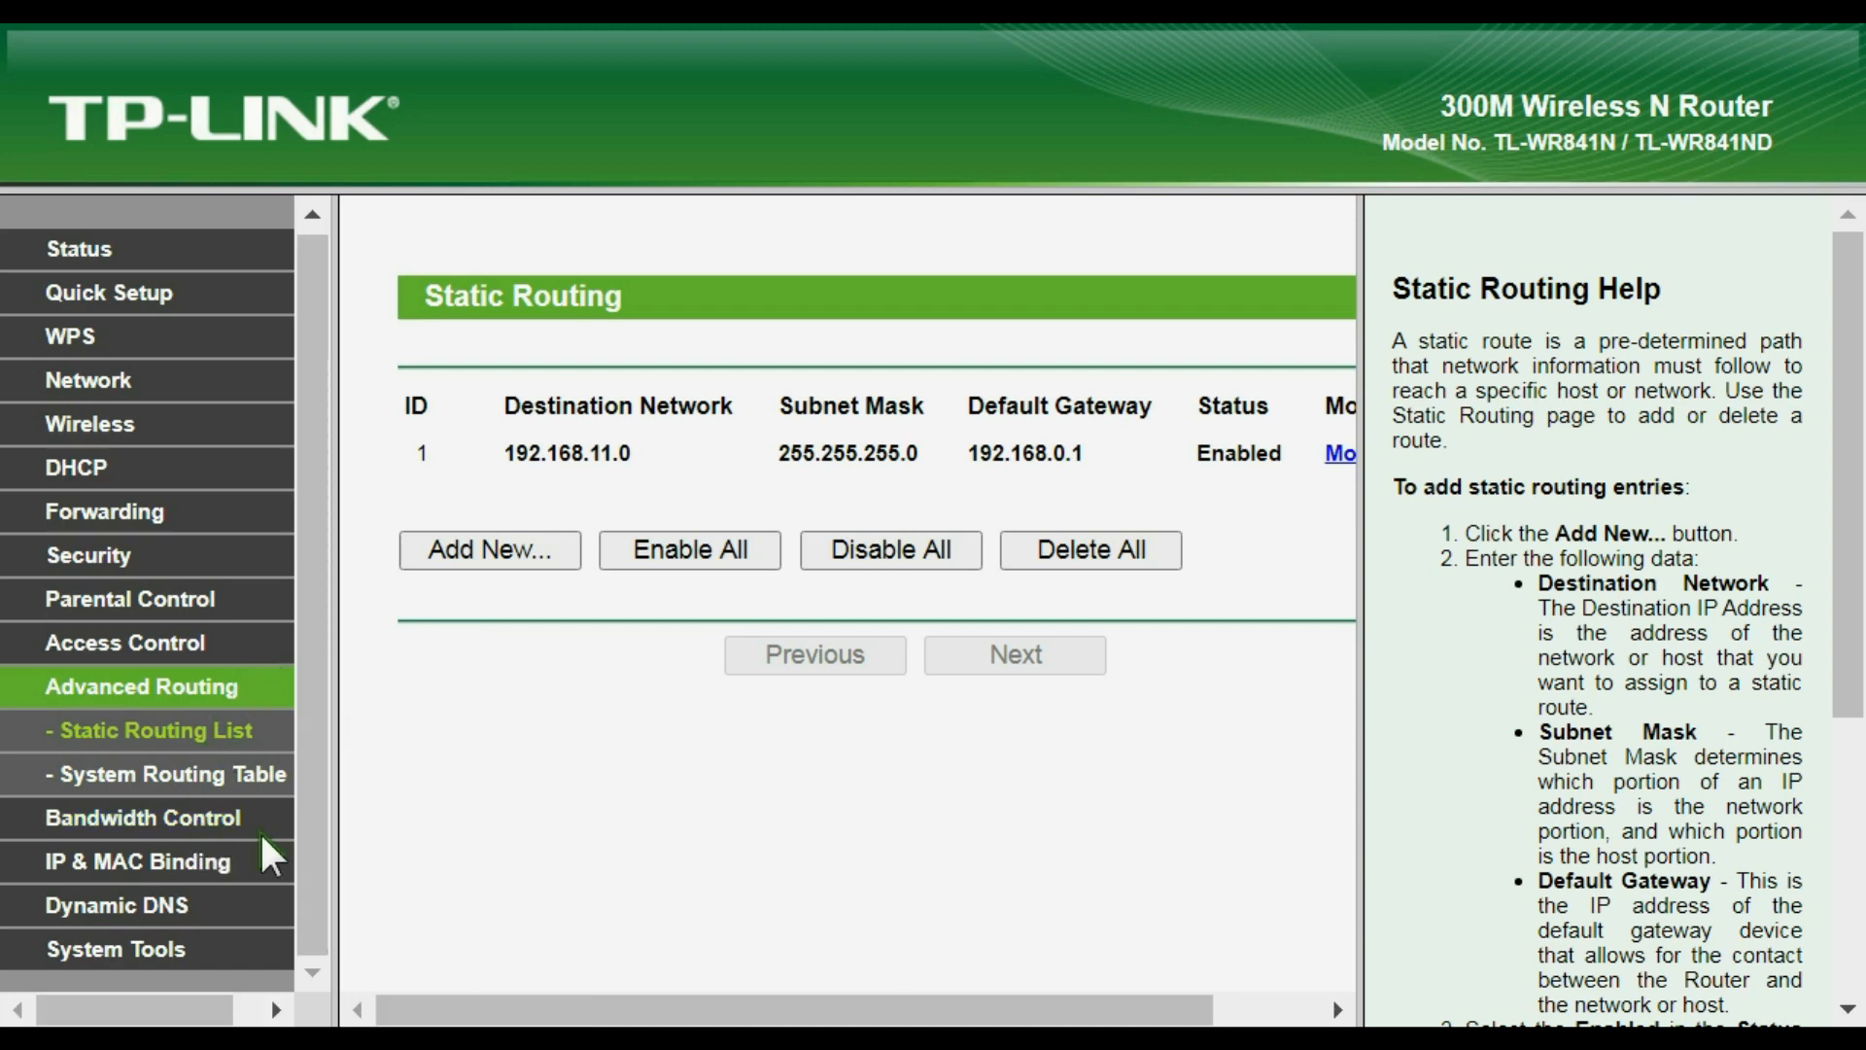
Step: Open the Bandwidth Control settings and examine the ingress and egress bandwidth values
click(154, 820)
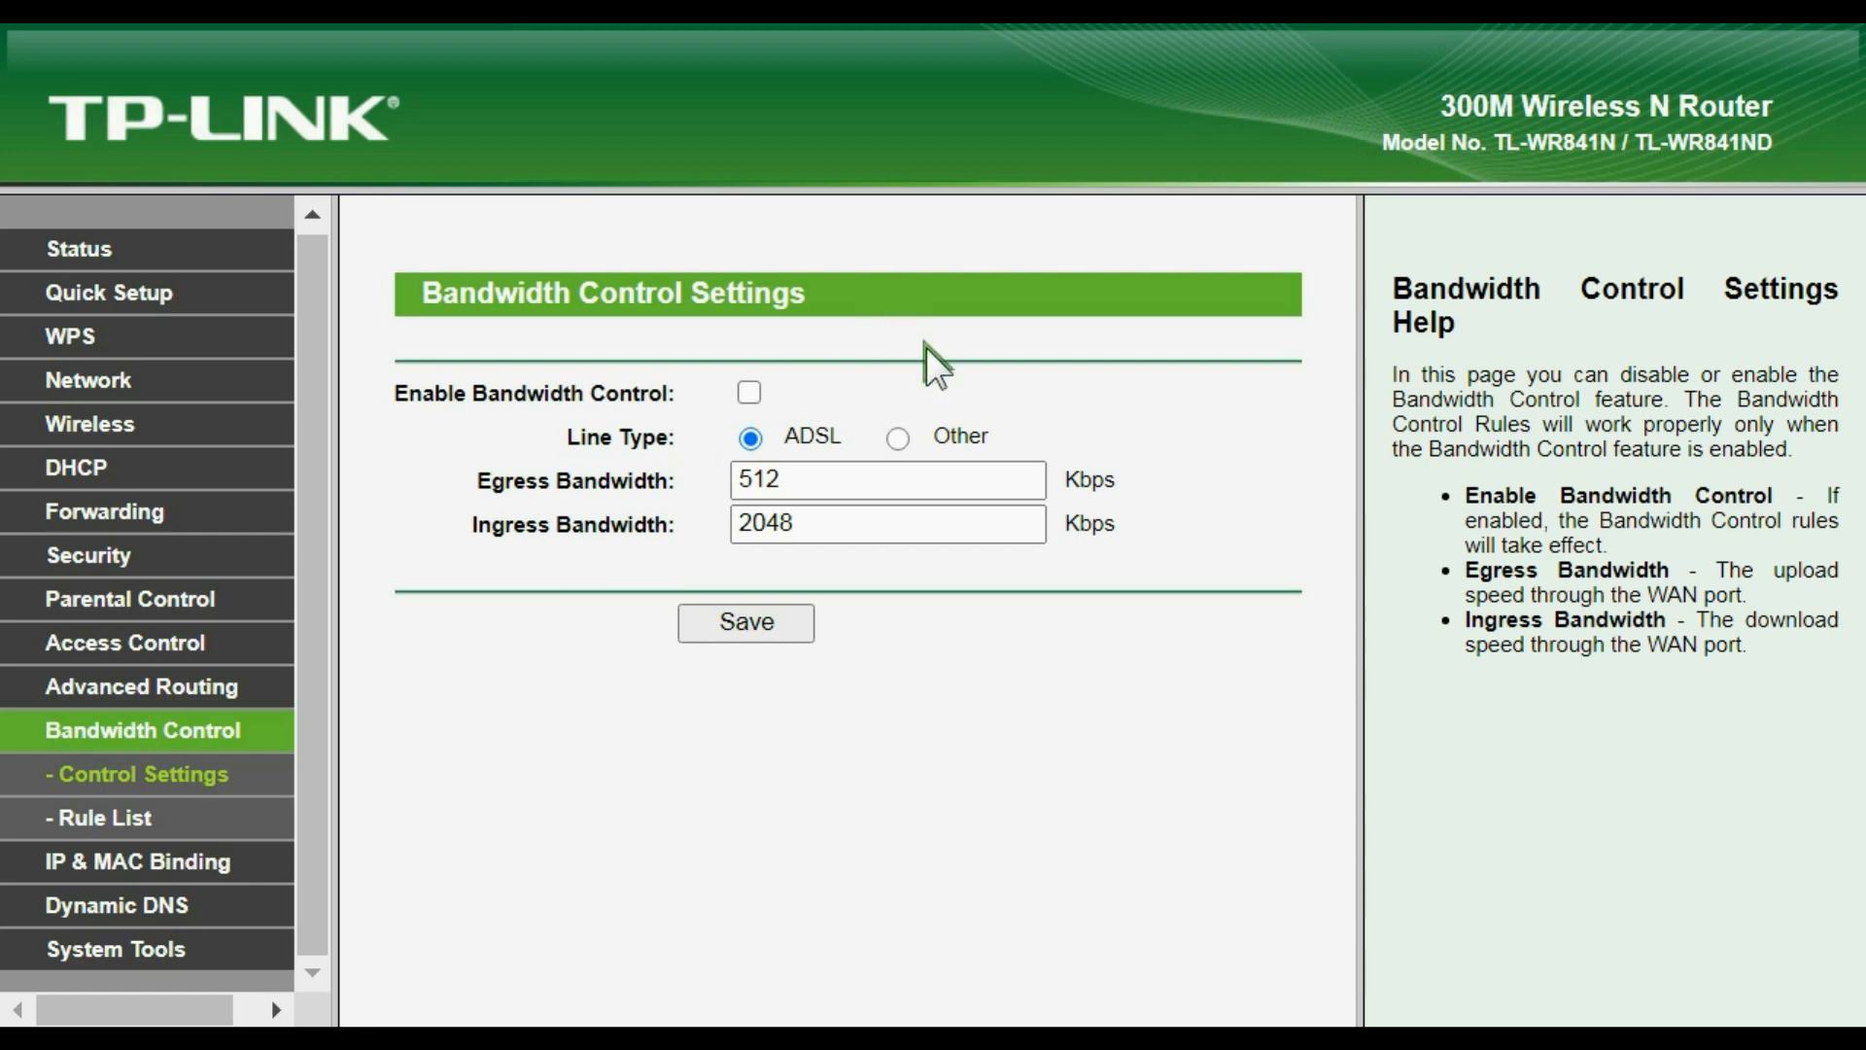
double_click(803, 522)
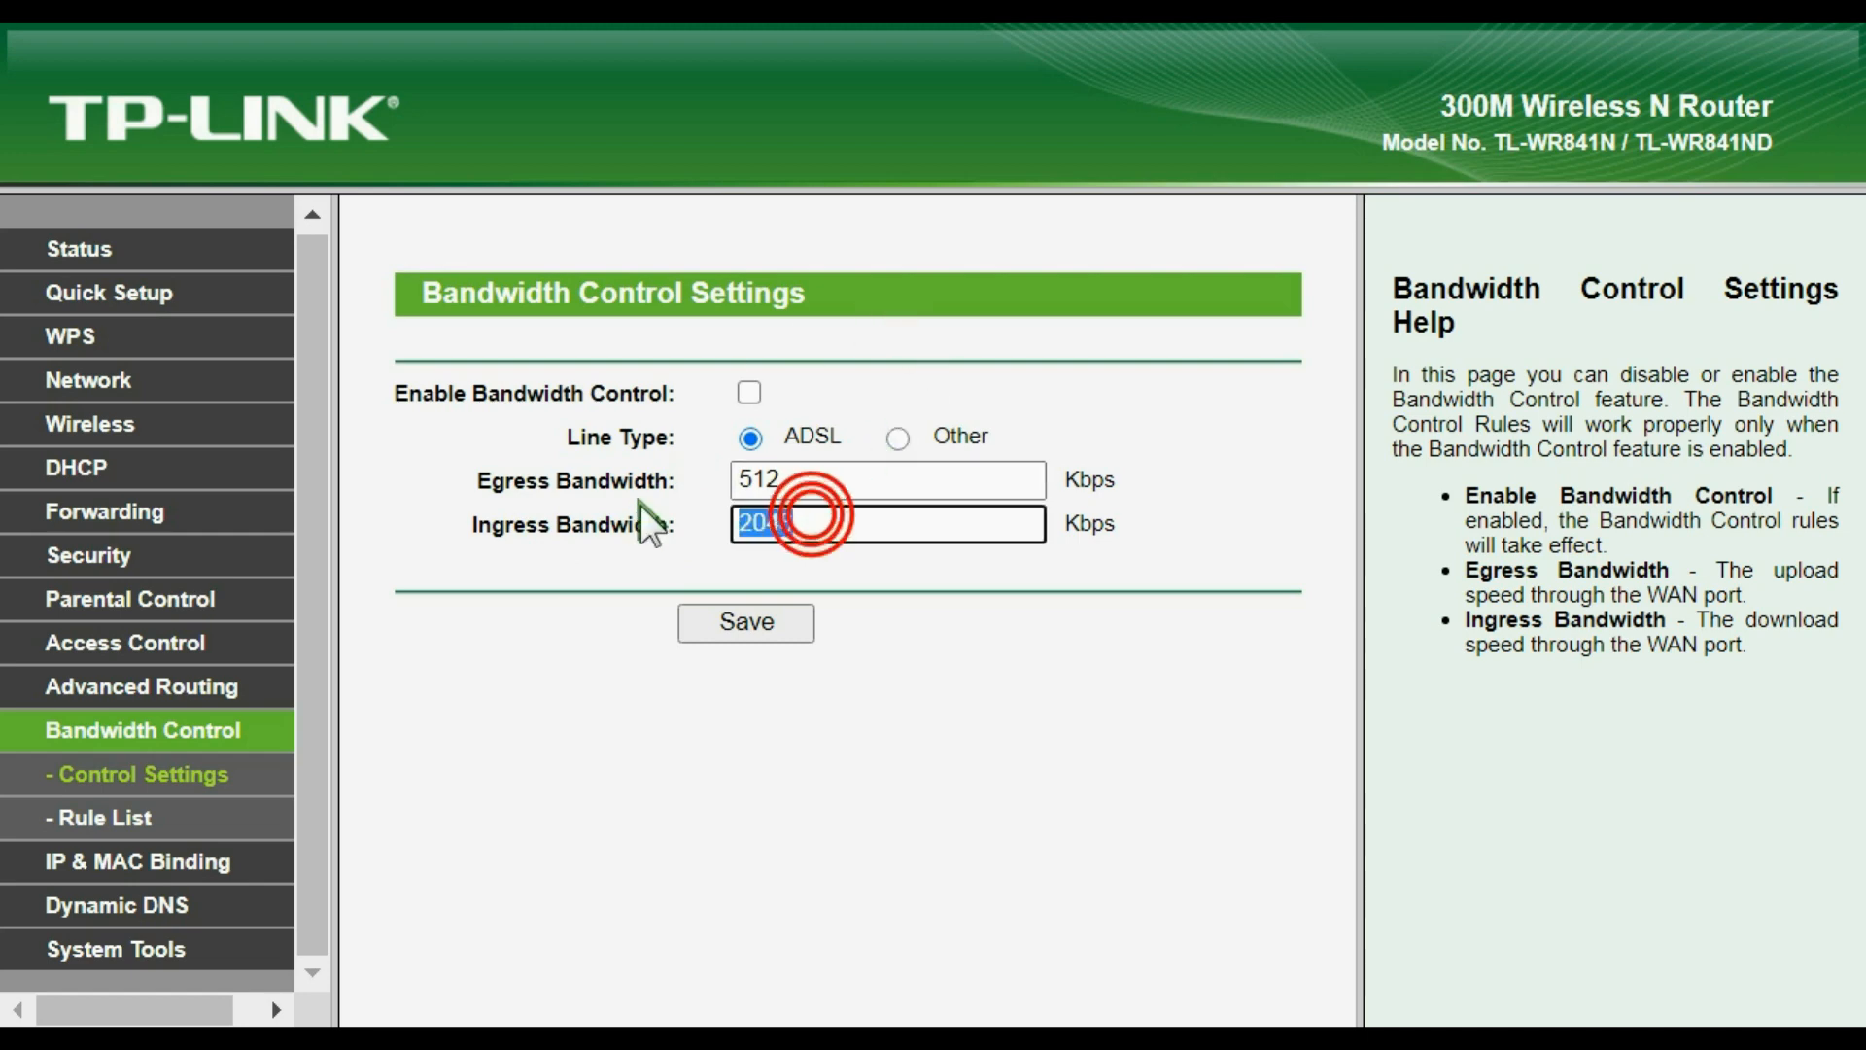
key(shift+Tab)
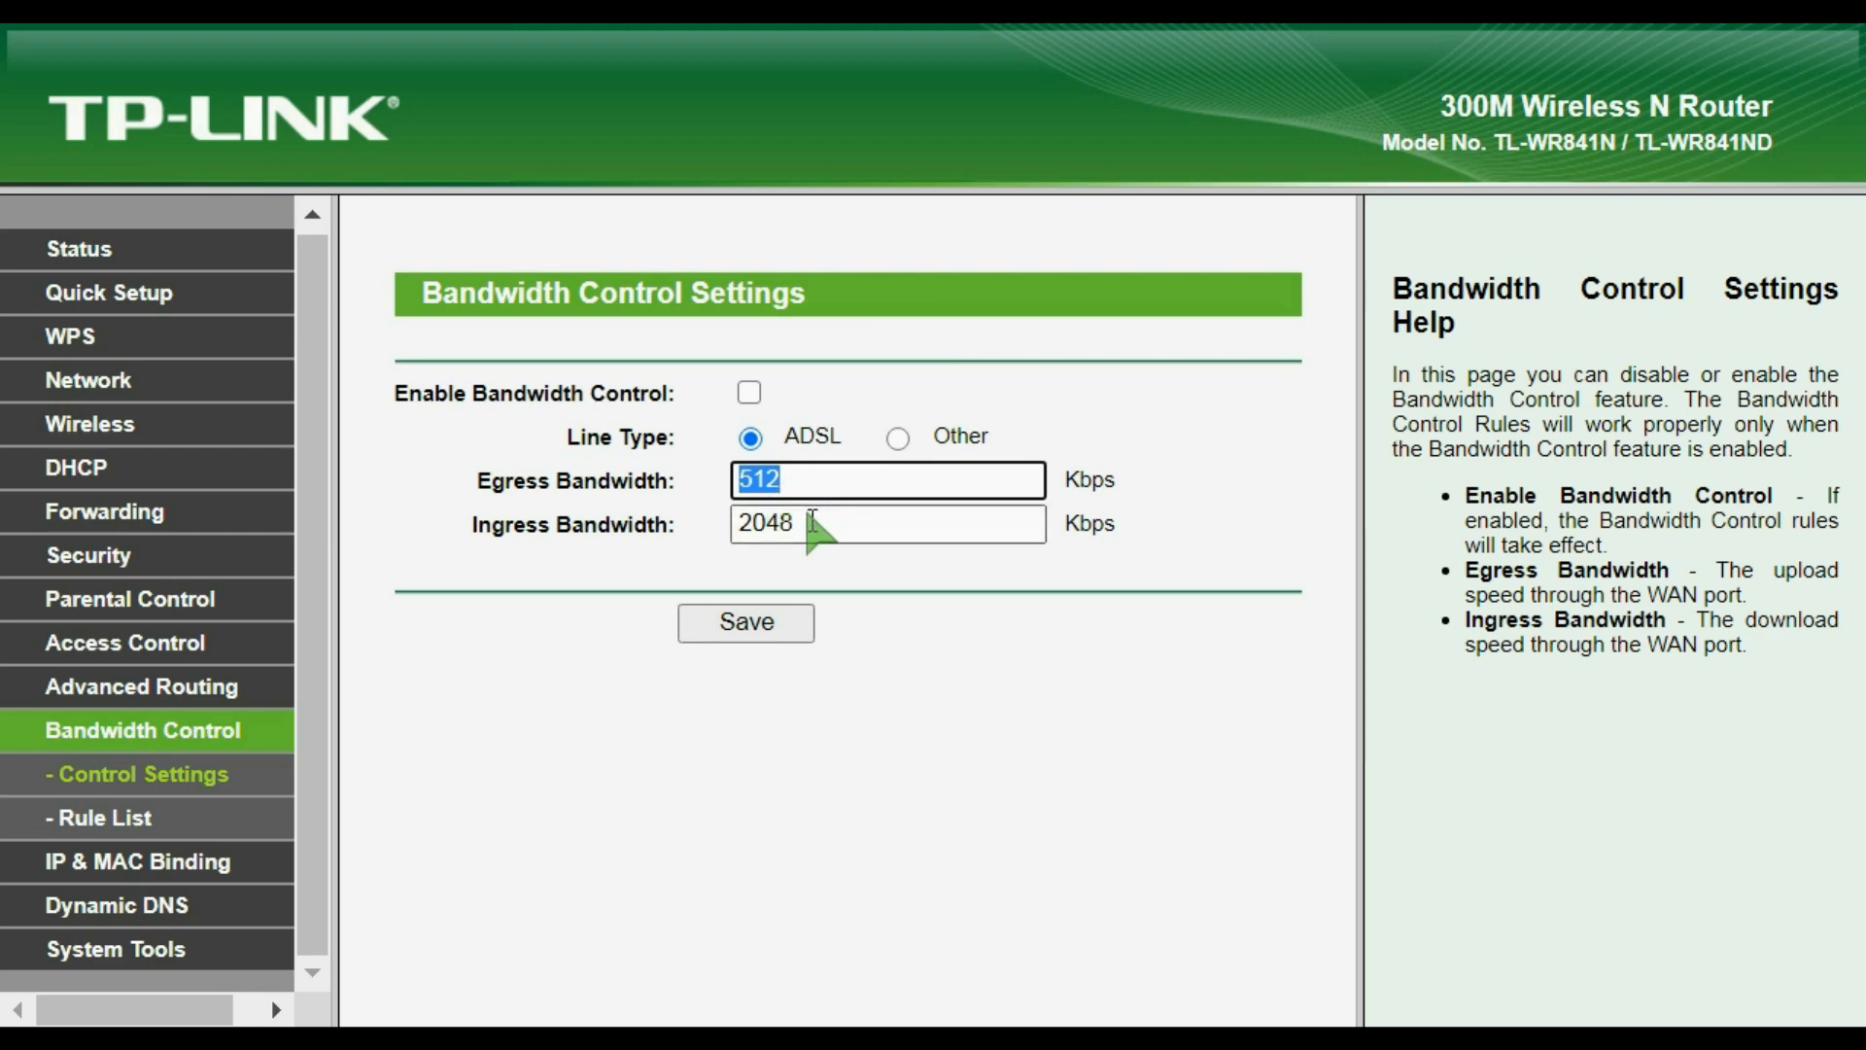
Step: Examine the egress and ingress bandwidth values and the Bandwidth Control rule list
drag(805, 523, 639, 493)
click(864, 480)
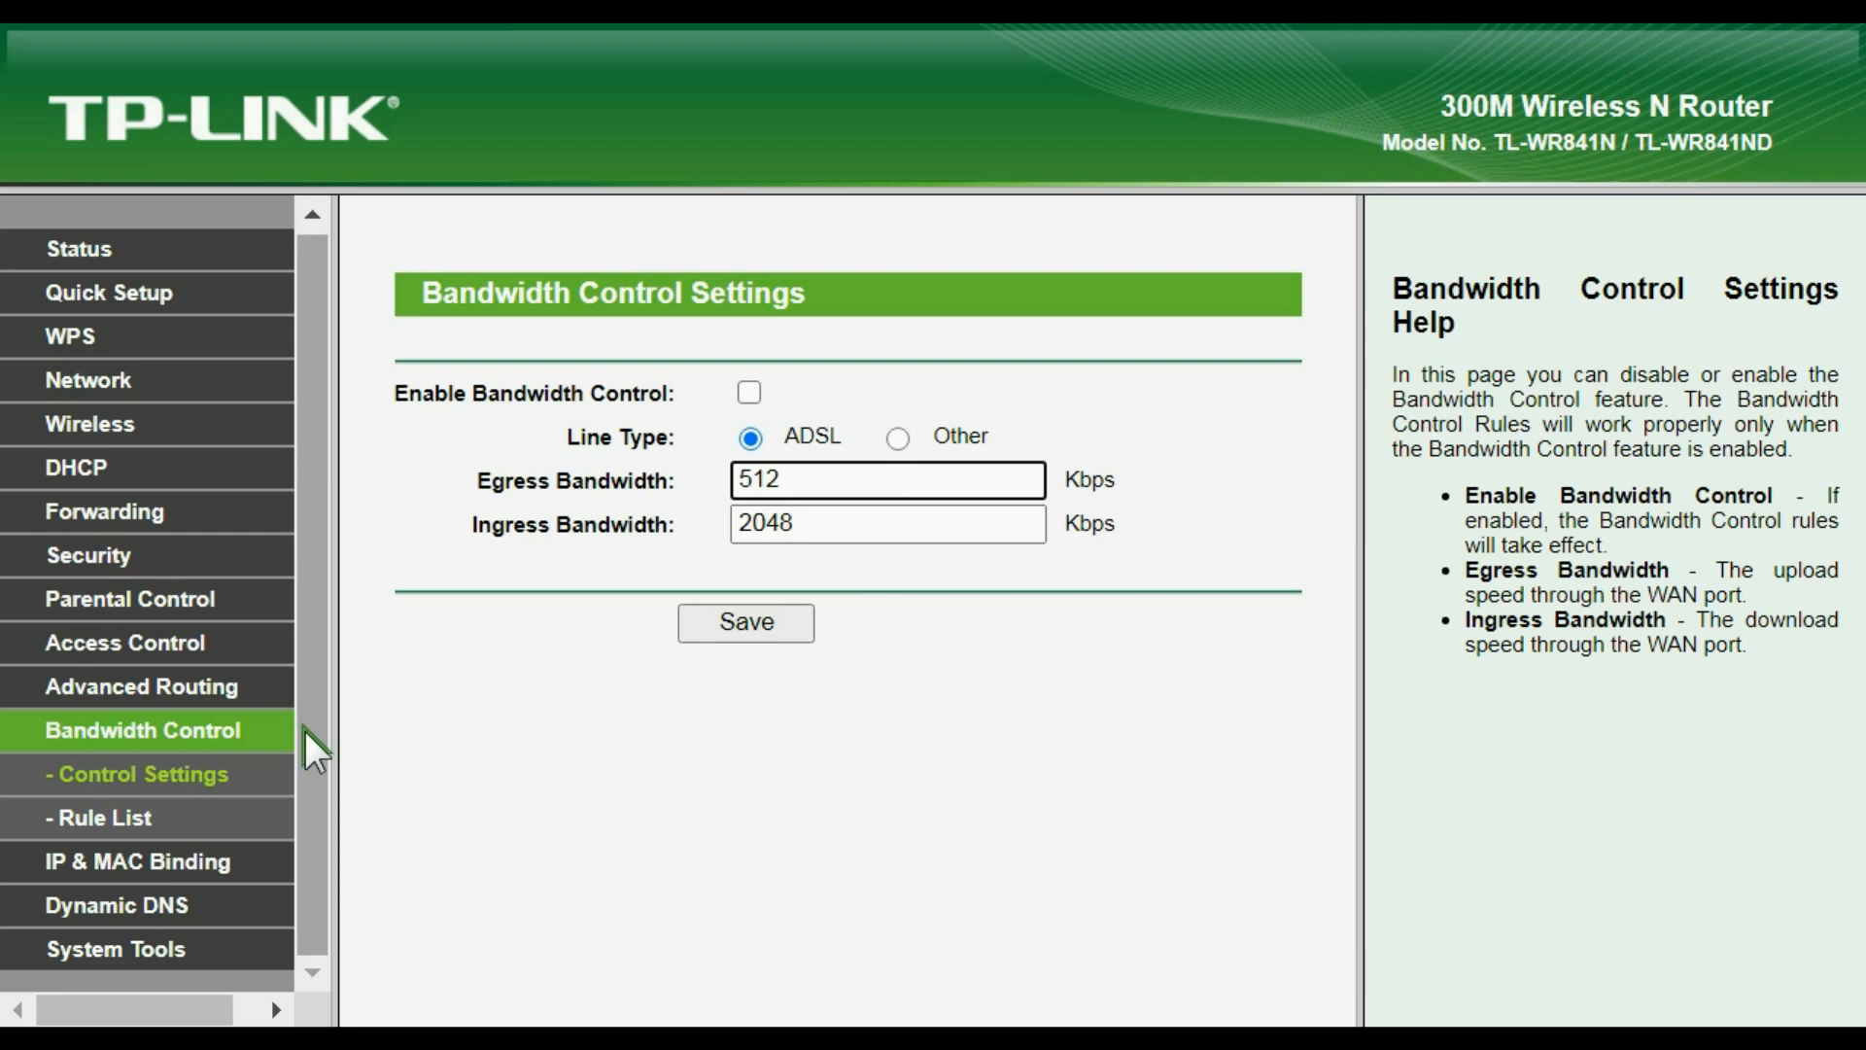
click(202, 821)
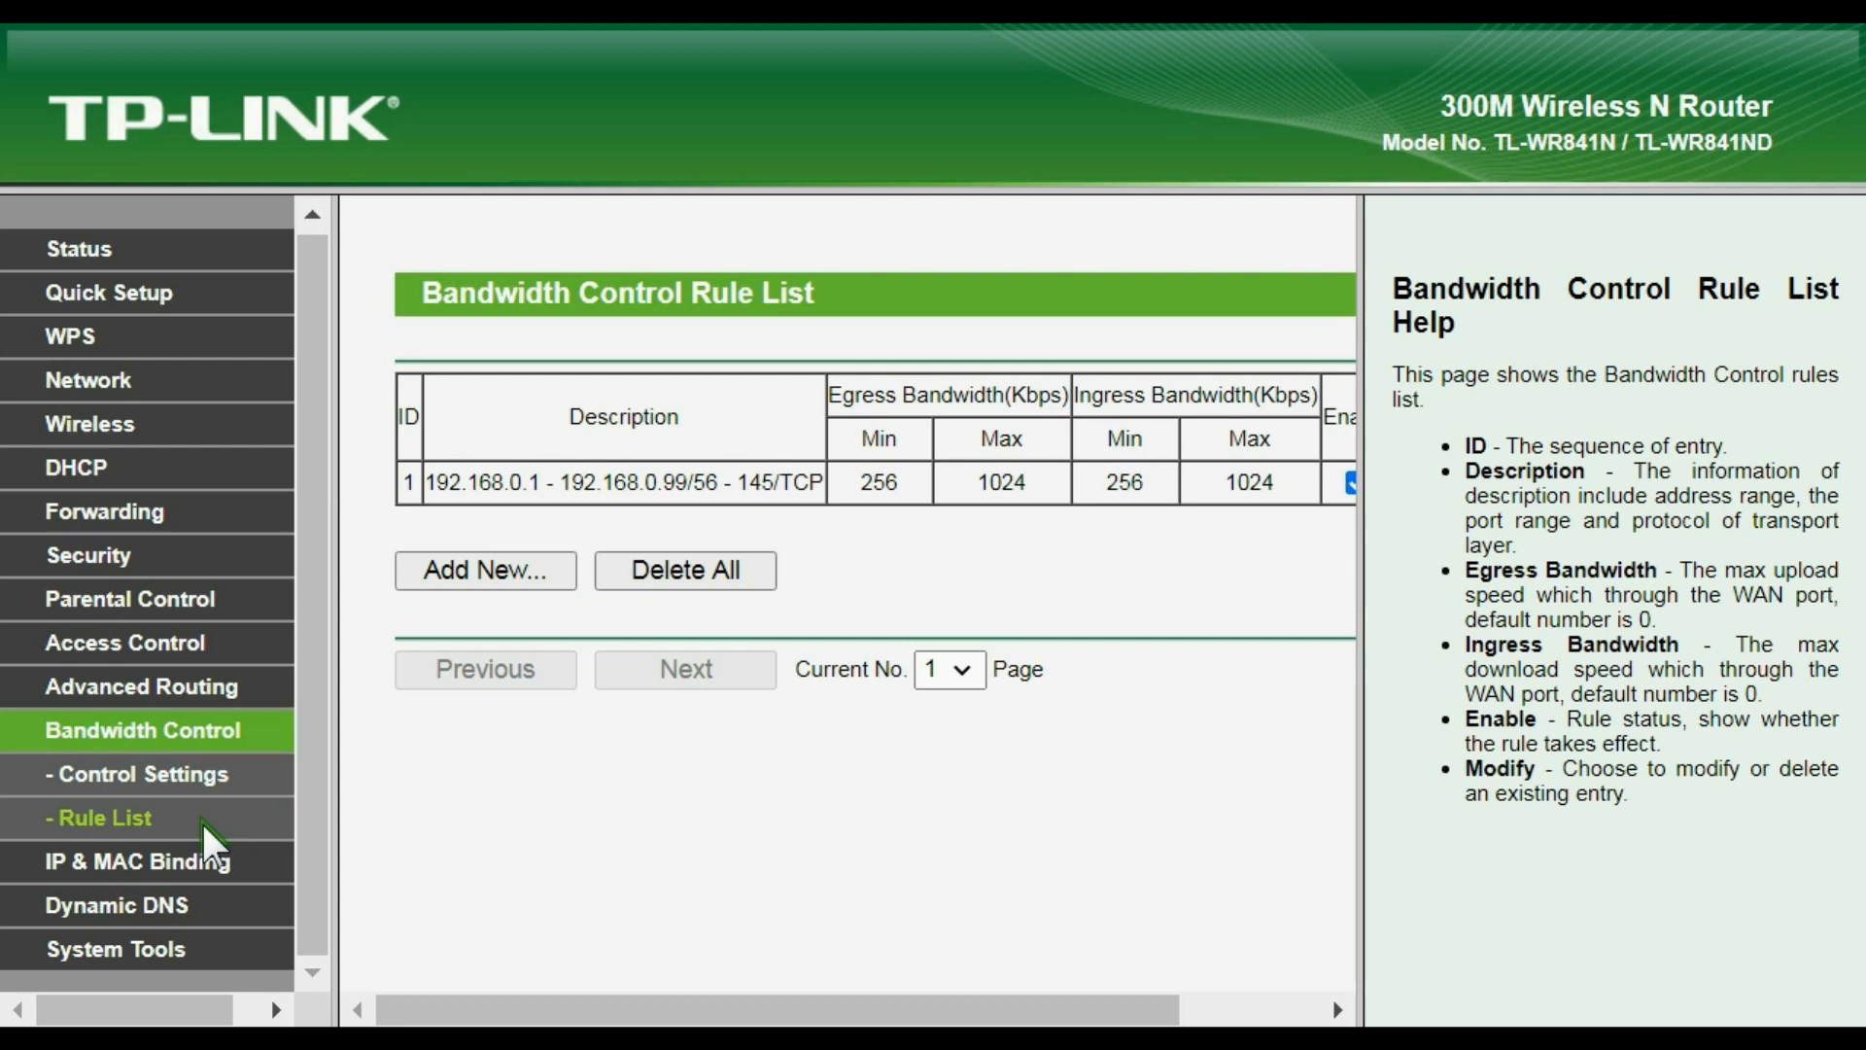
Step: Examine the blank form for a new IP & MAC binding entry and choose Enable for ARP Binding
click(211, 861)
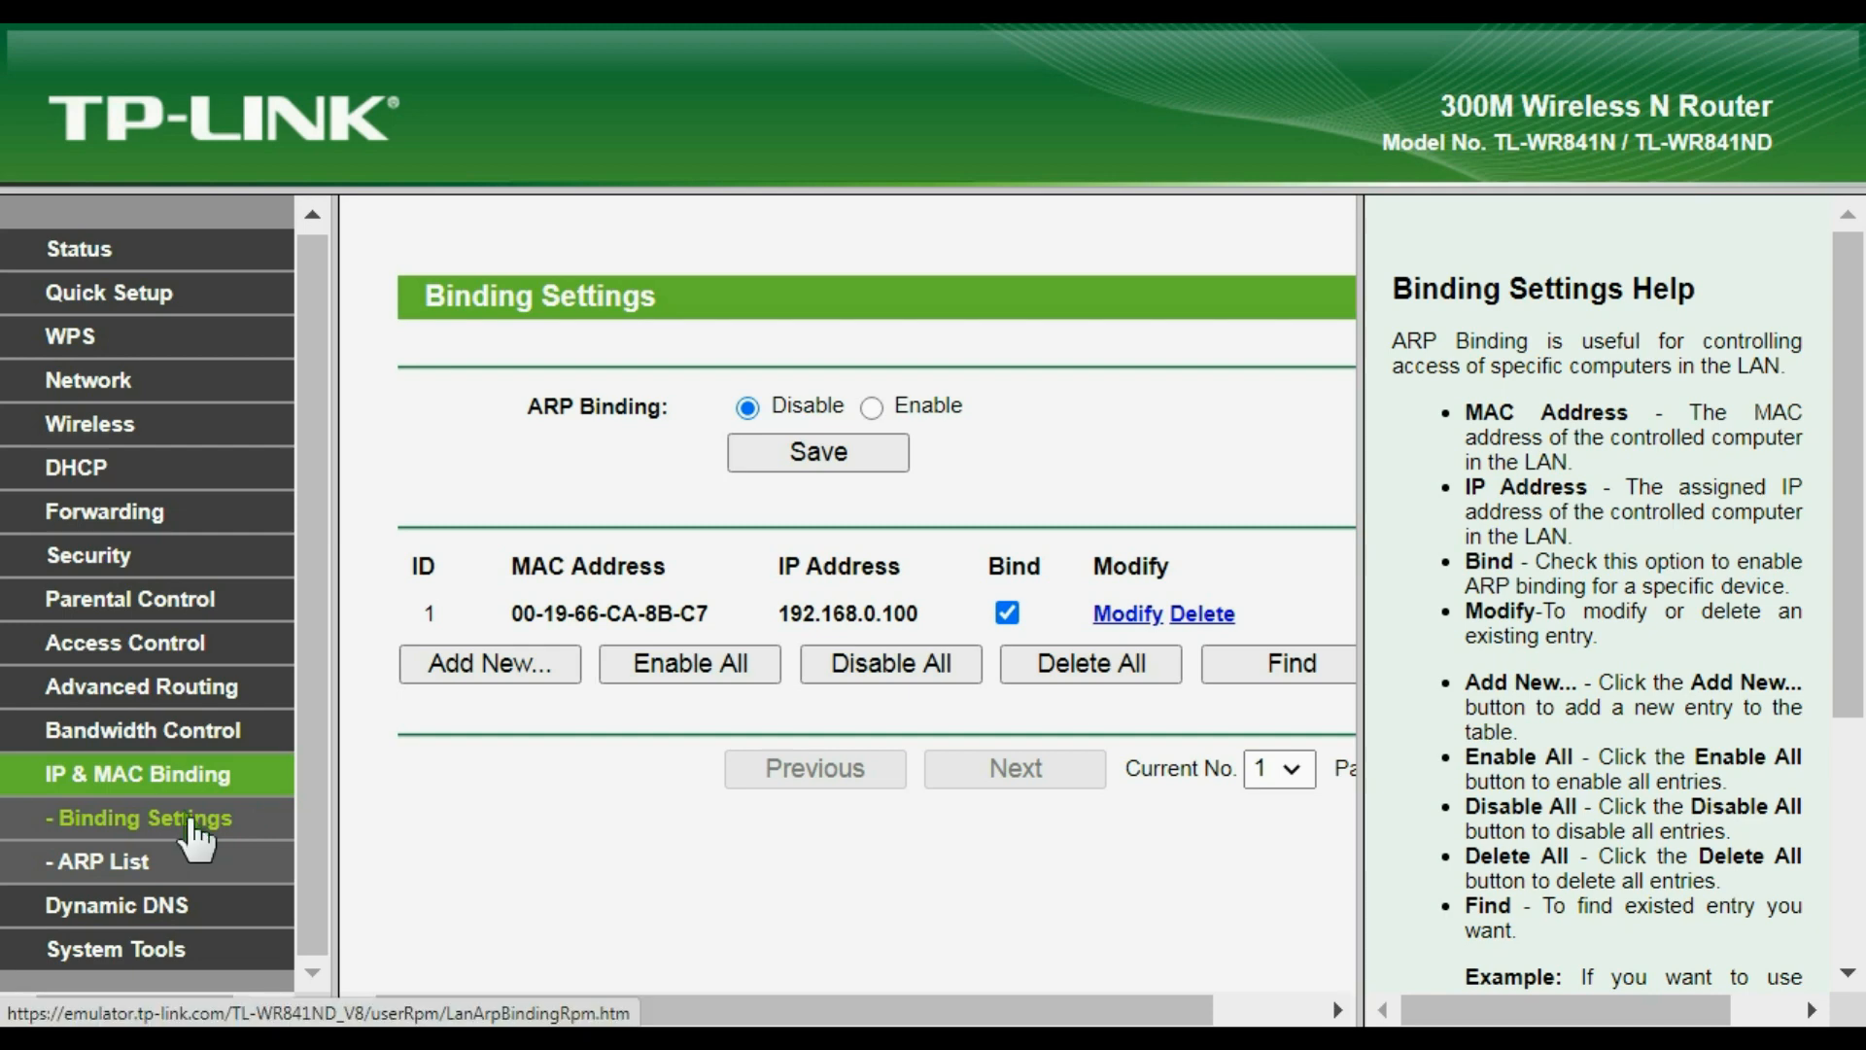
click(869, 408)
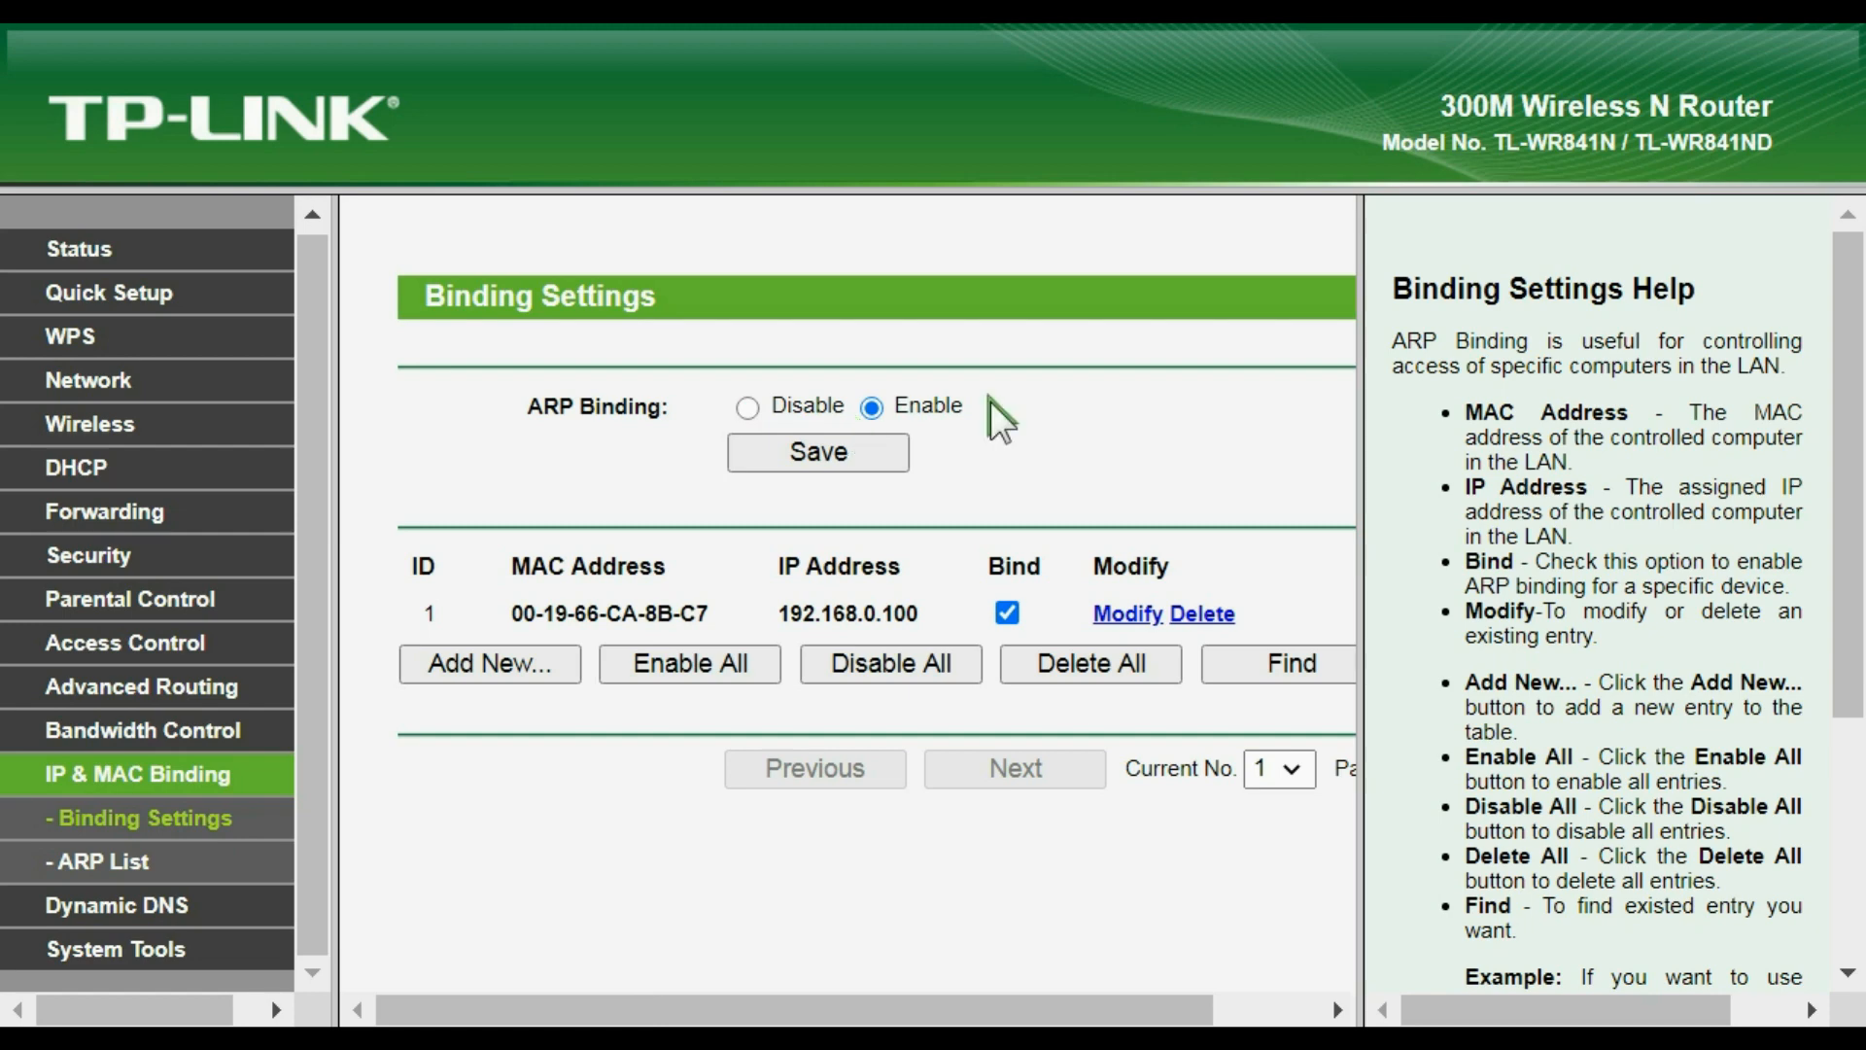
click(529, 663)
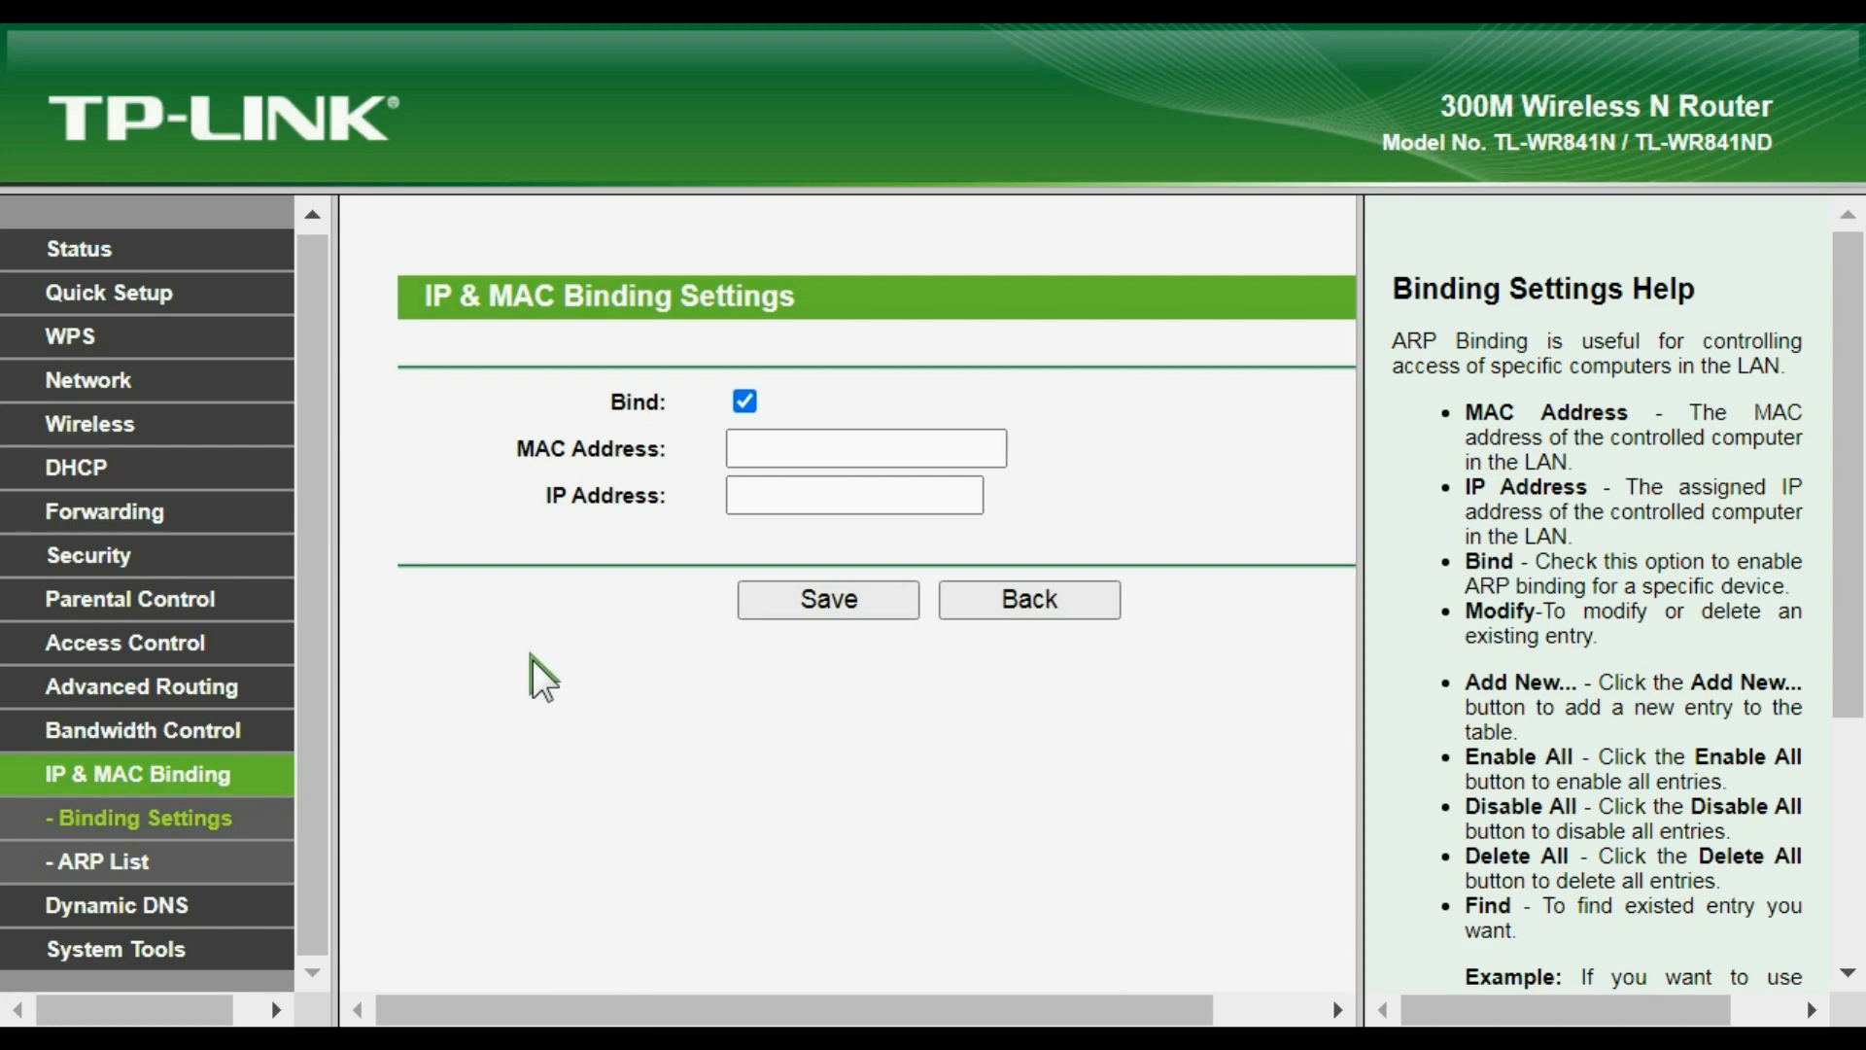
click(776, 452)
click(763, 494)
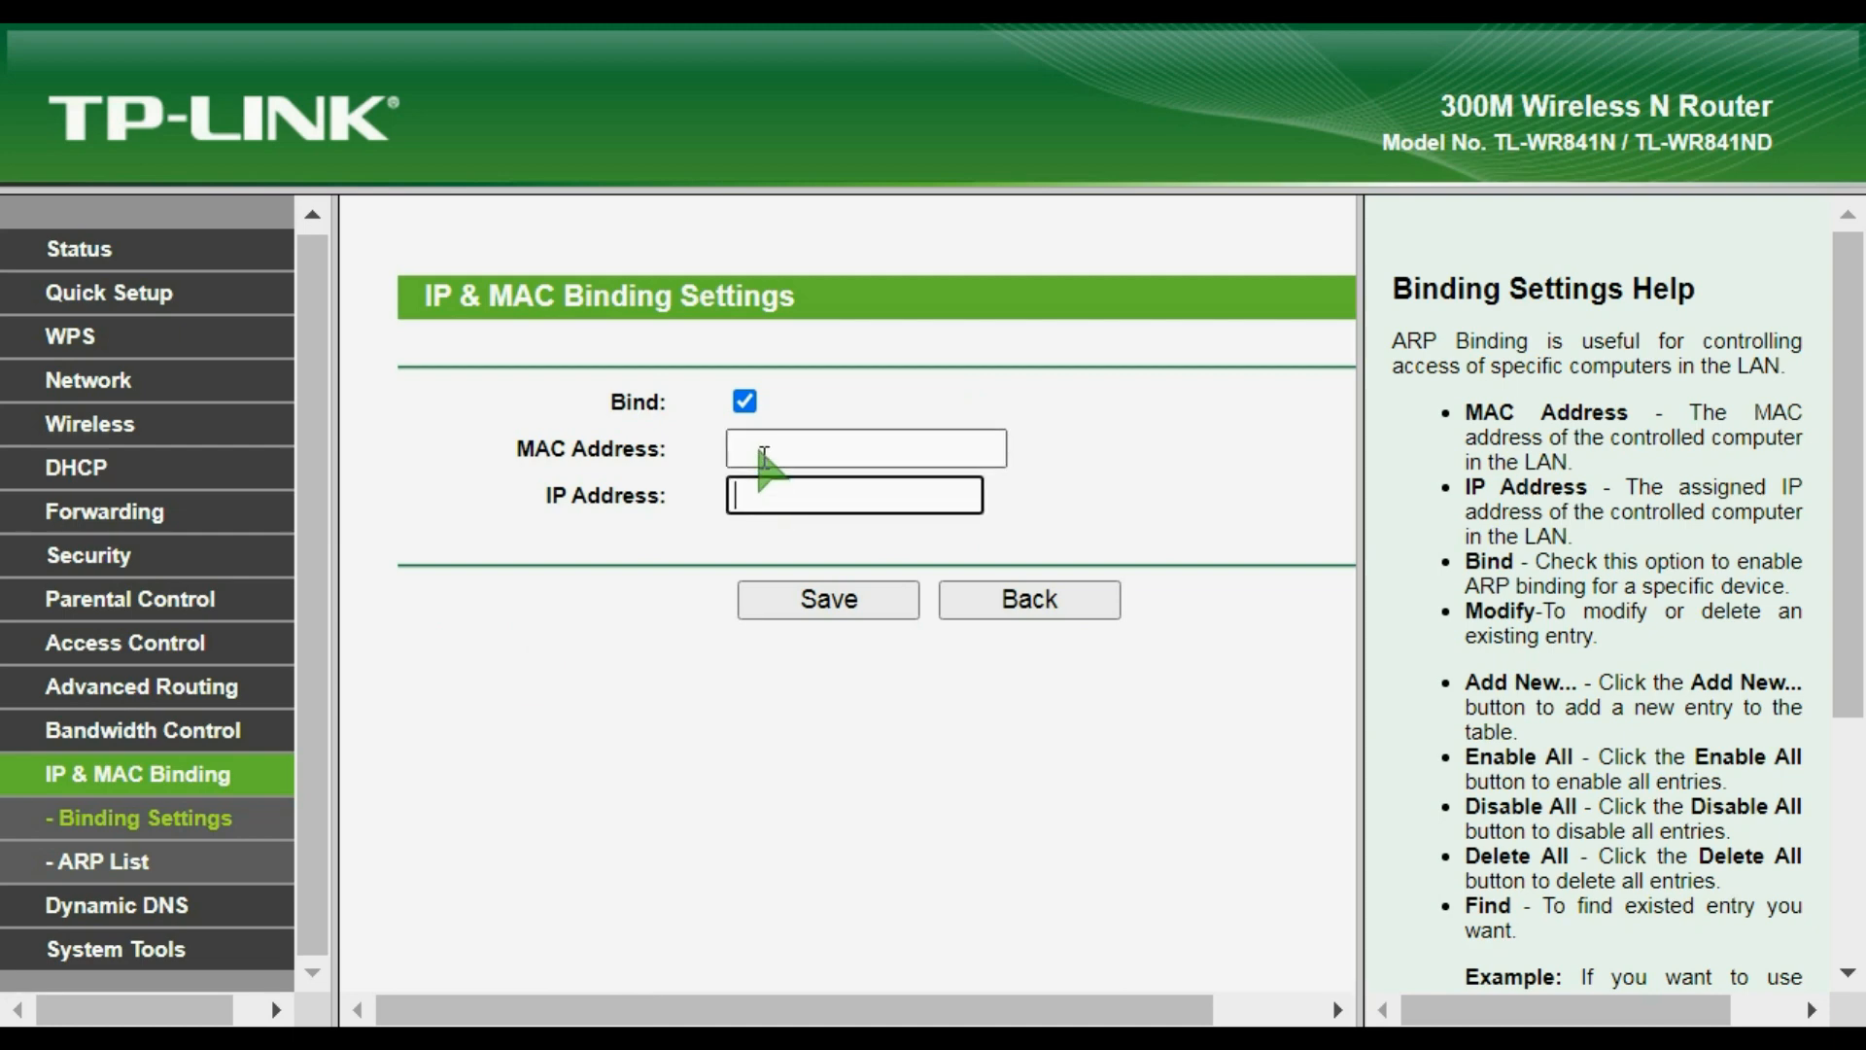
click(766, 453)
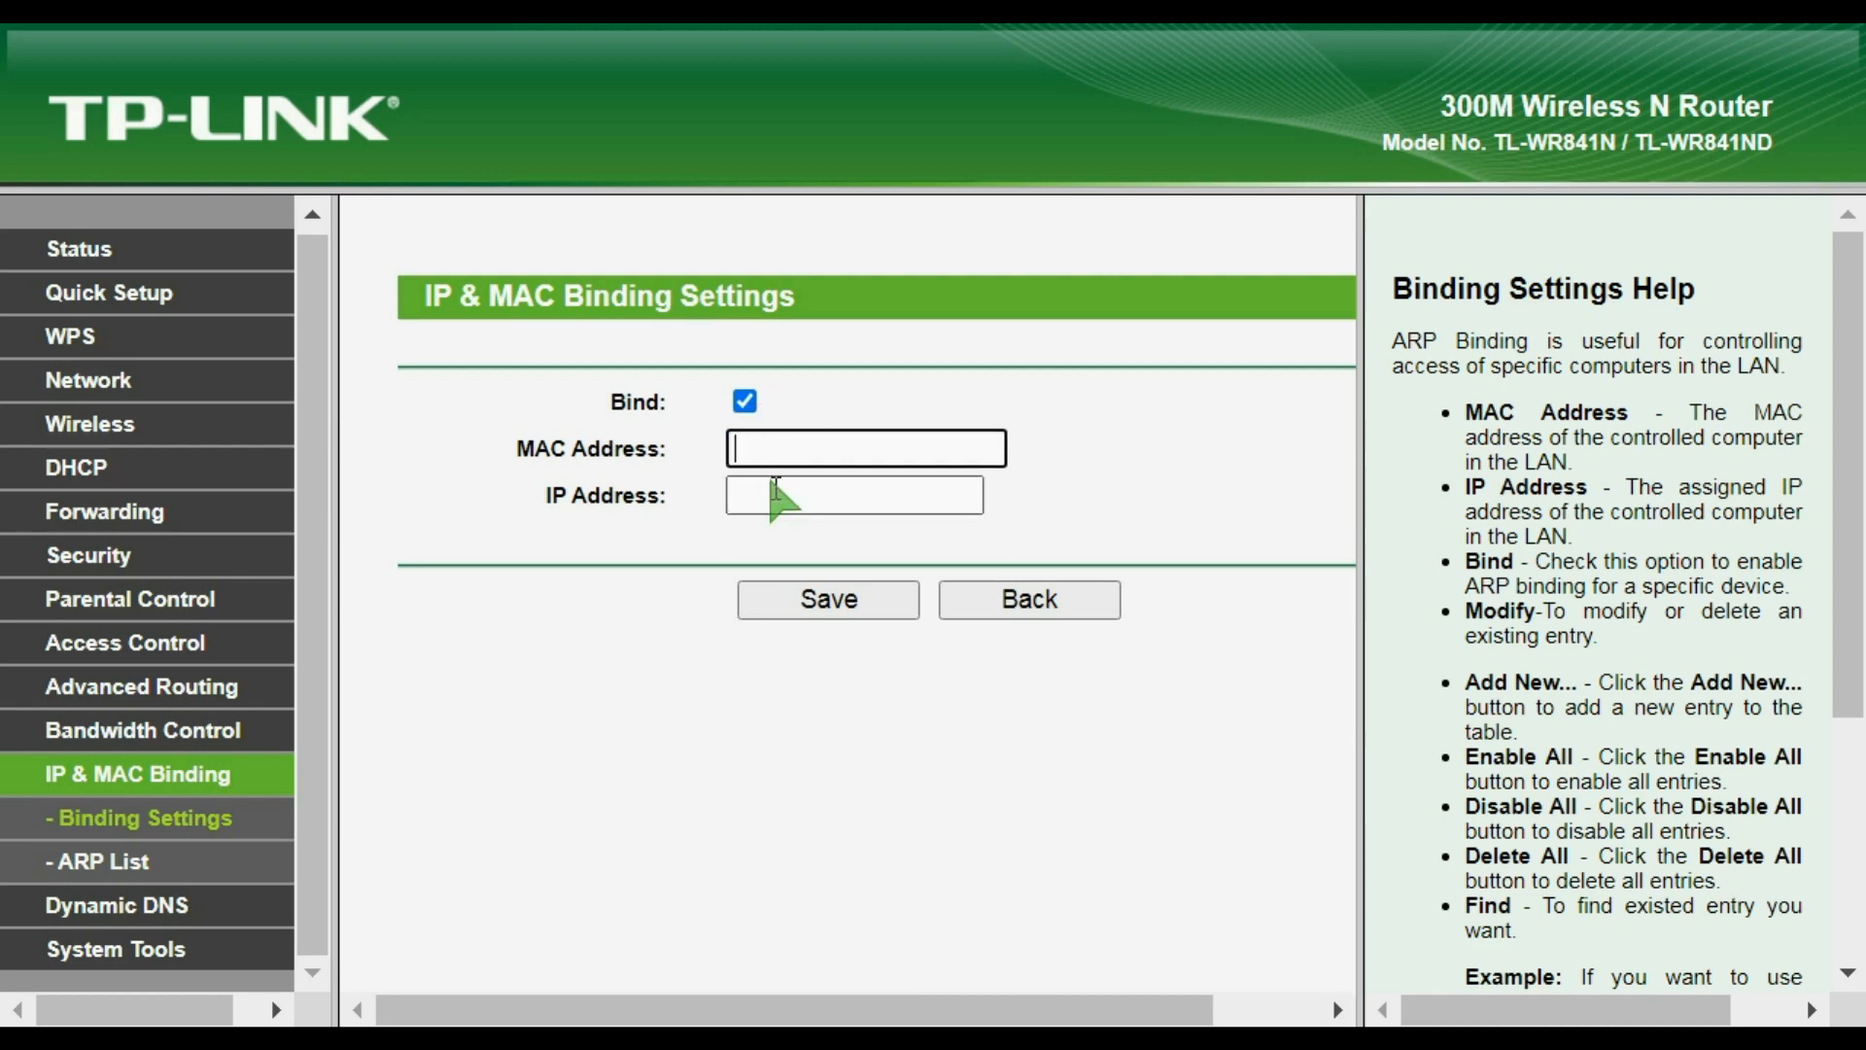
click(768, 489)
click(1022, 589)
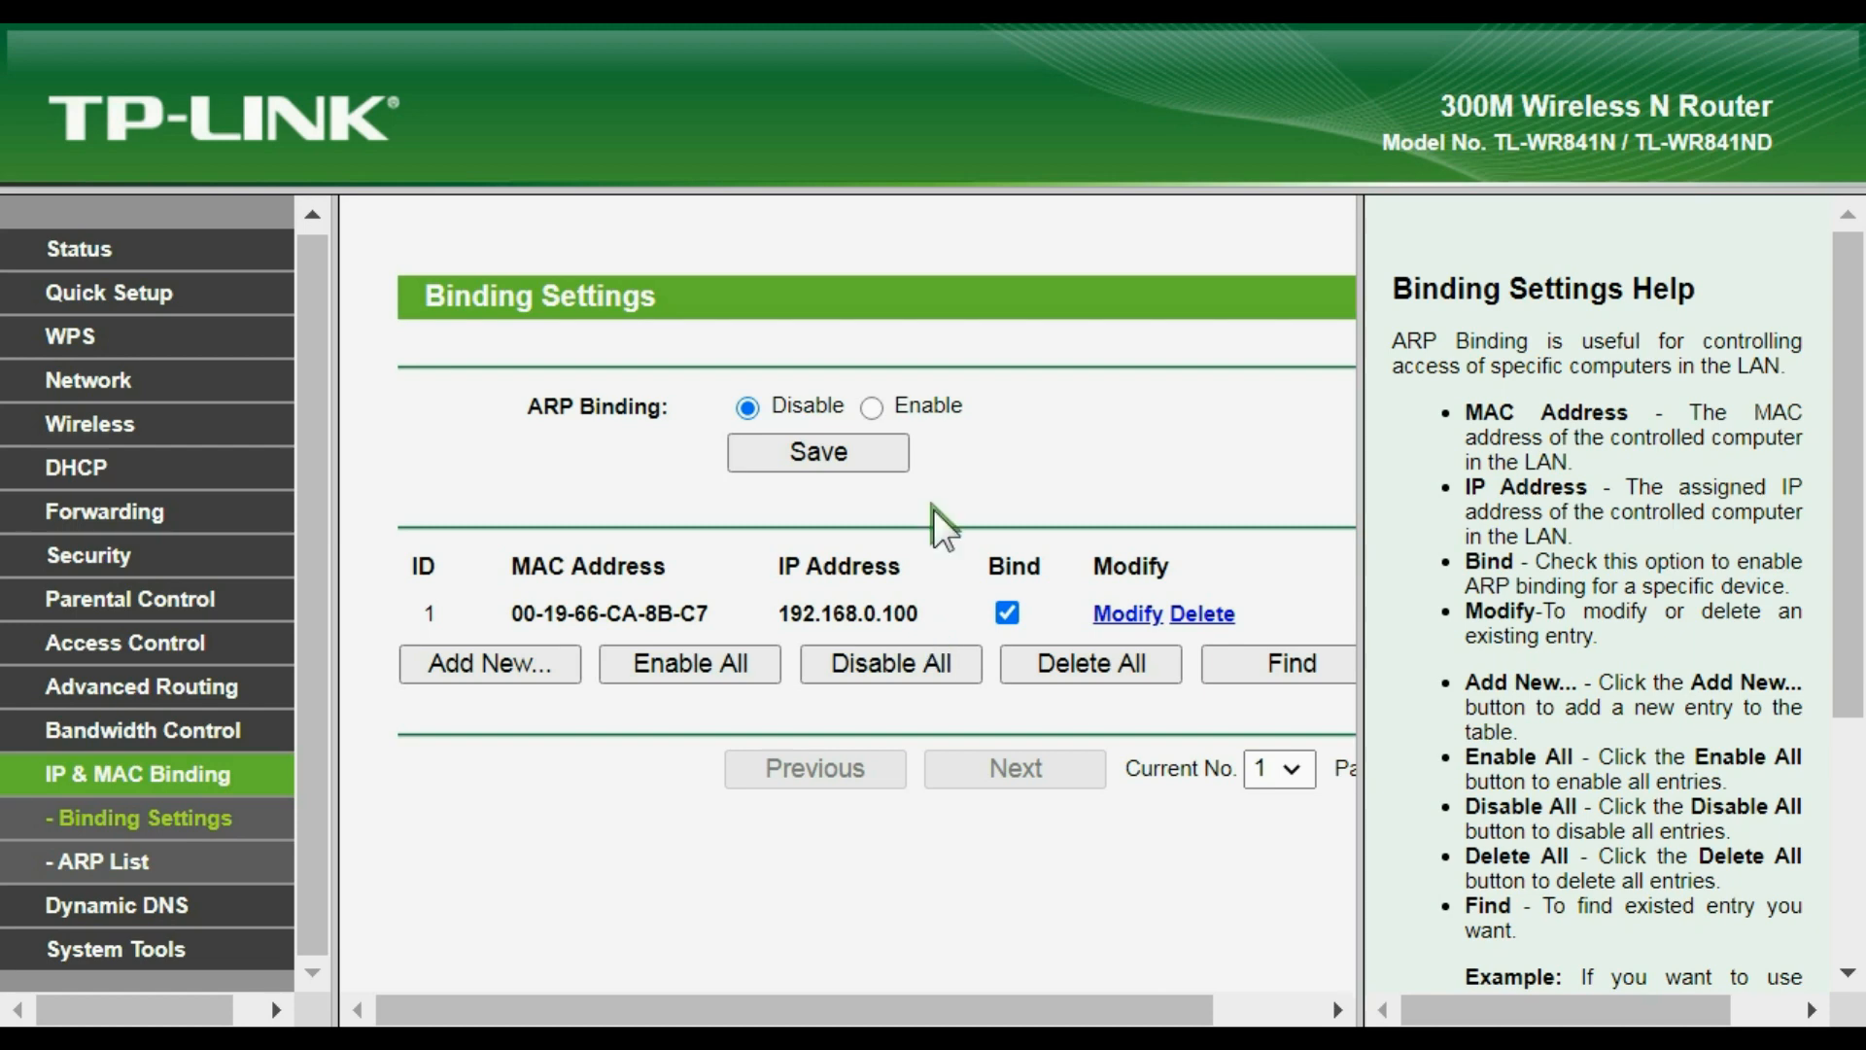
click(872, 409)
Step: Look through the System Tools pages, including Time Settings and Firmware Upgrade
click(164, 954)
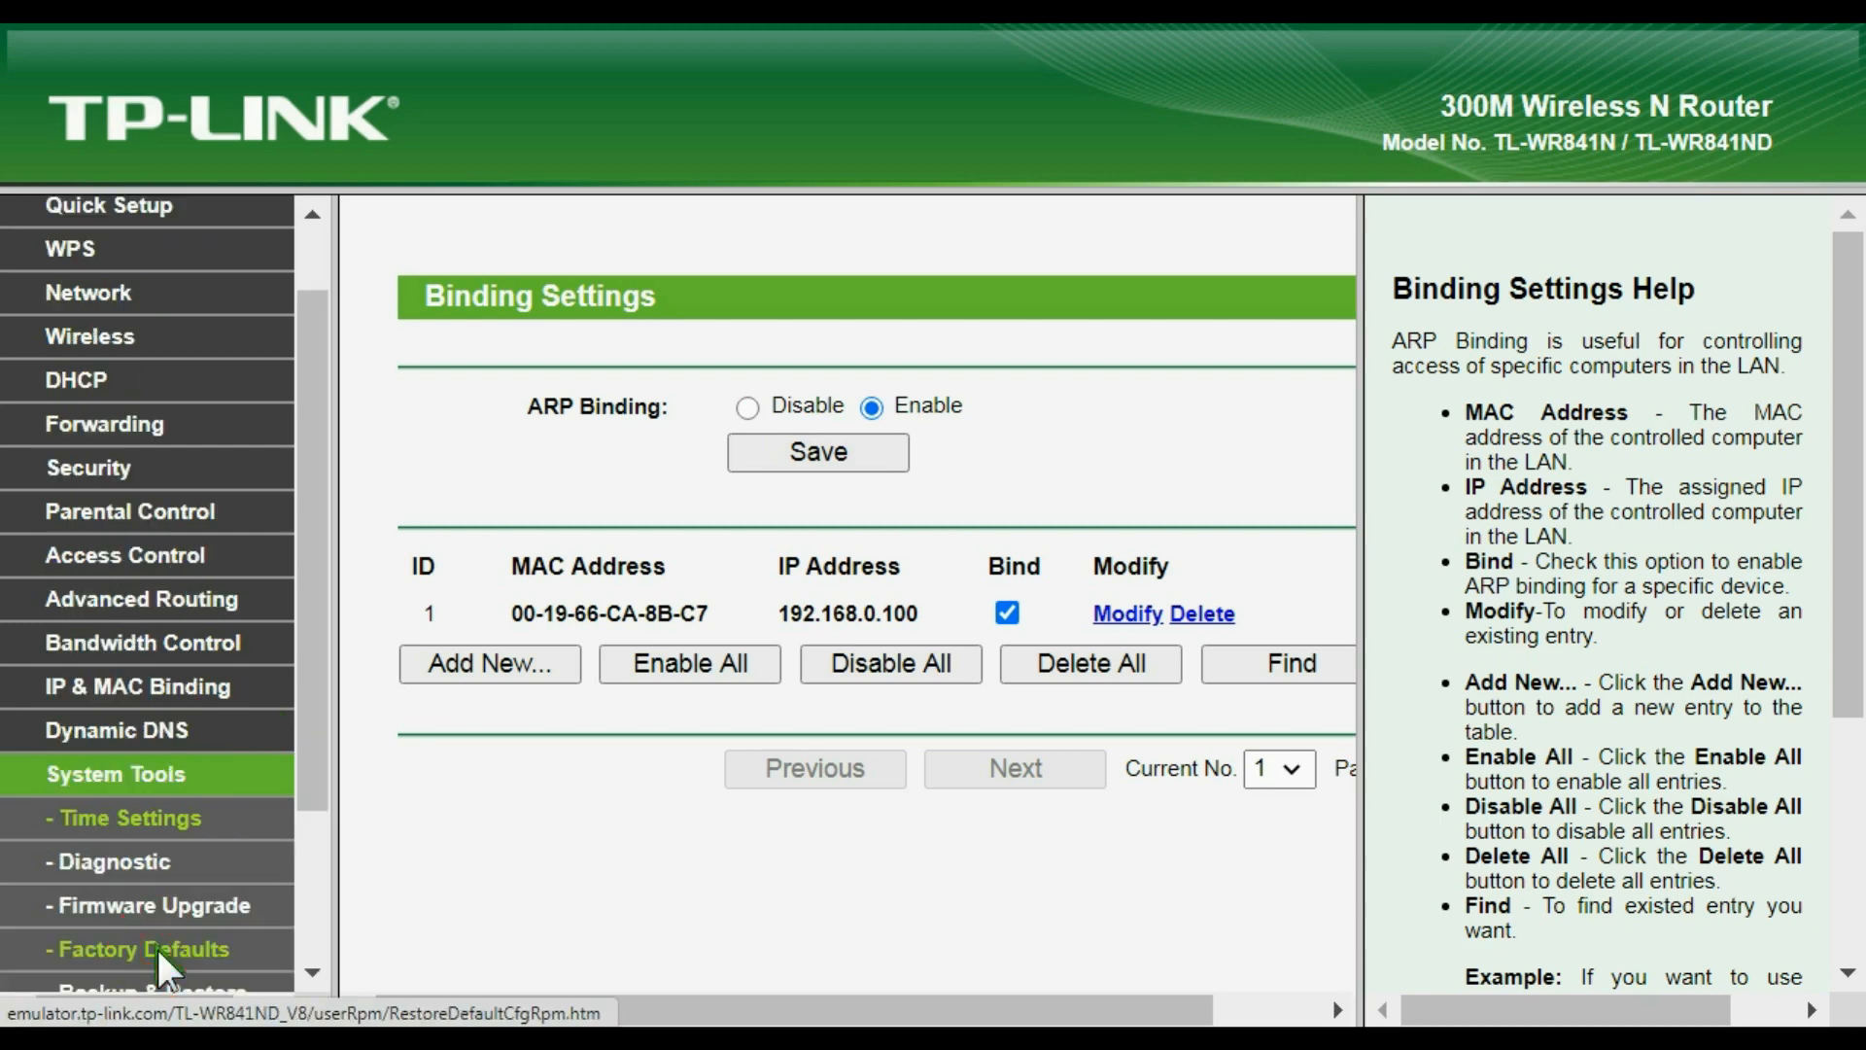
scroll(245, 748, down, 3)
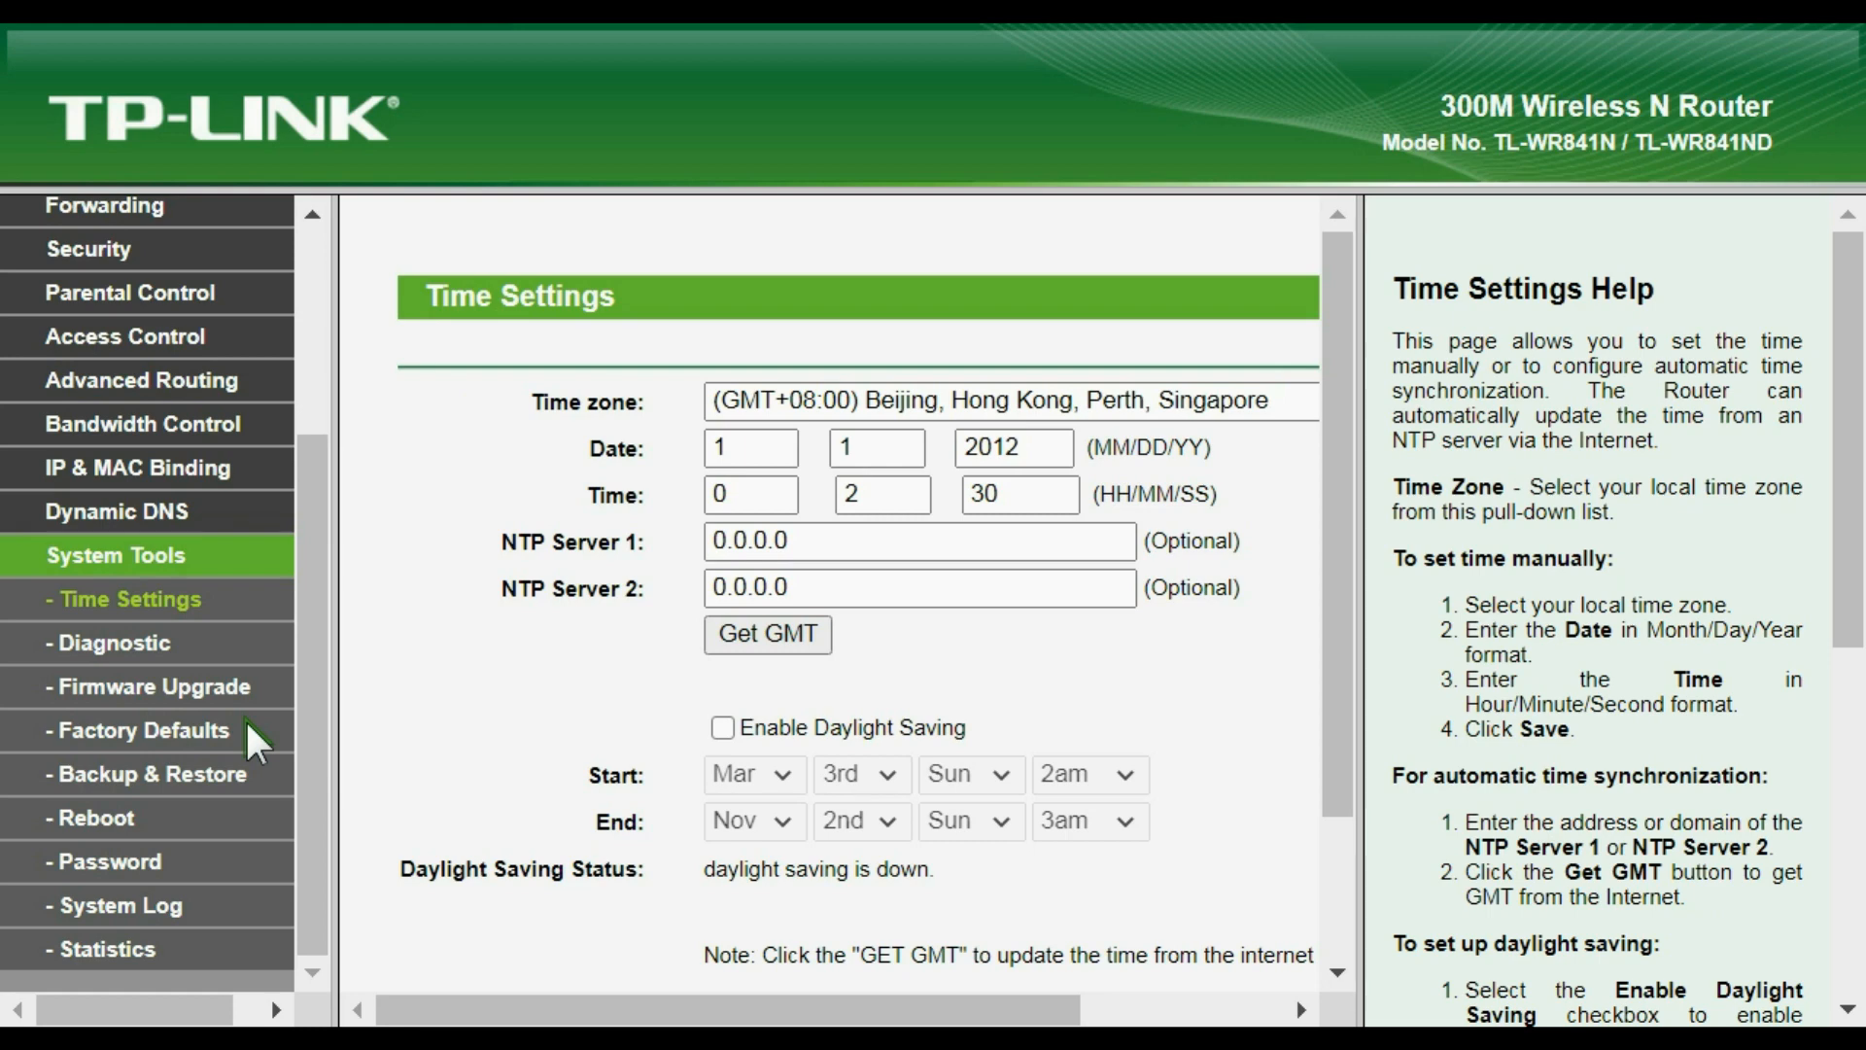
click(181, 697)
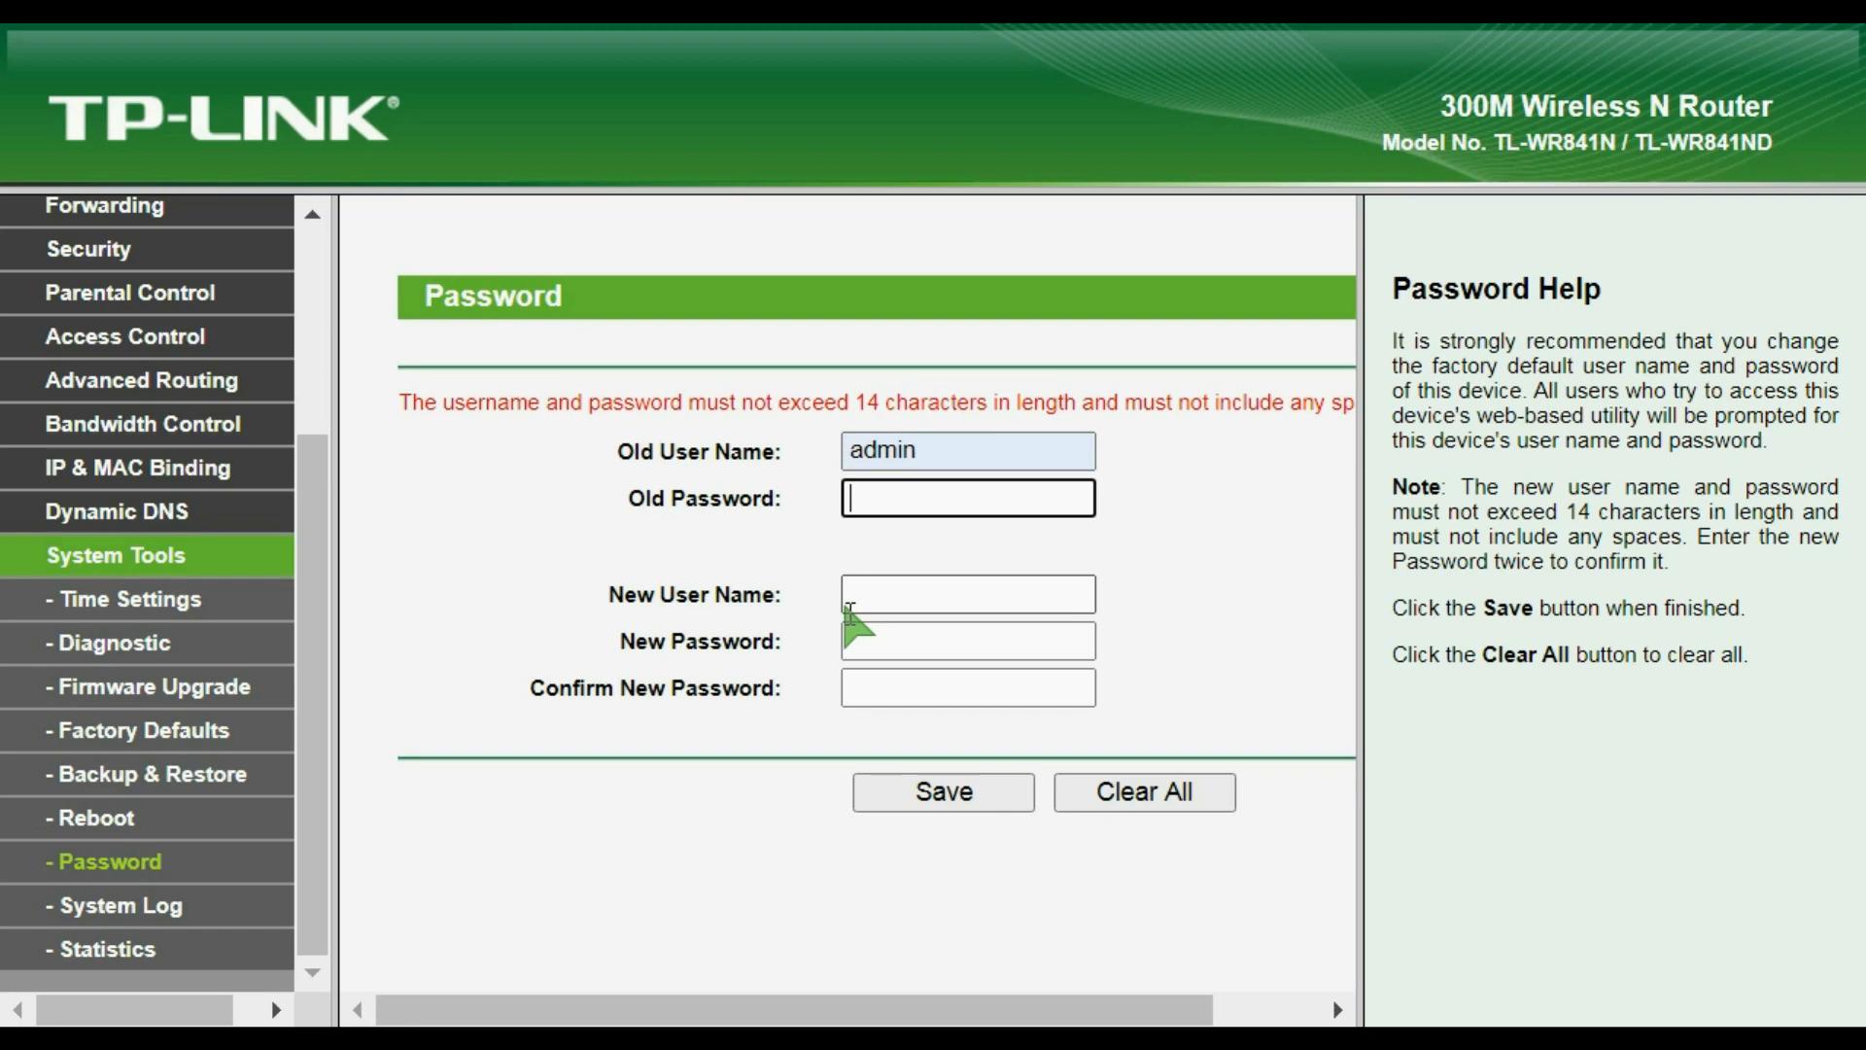
Step: Fill in the new user name on the Password page and go to the new password field
click(901, 595)
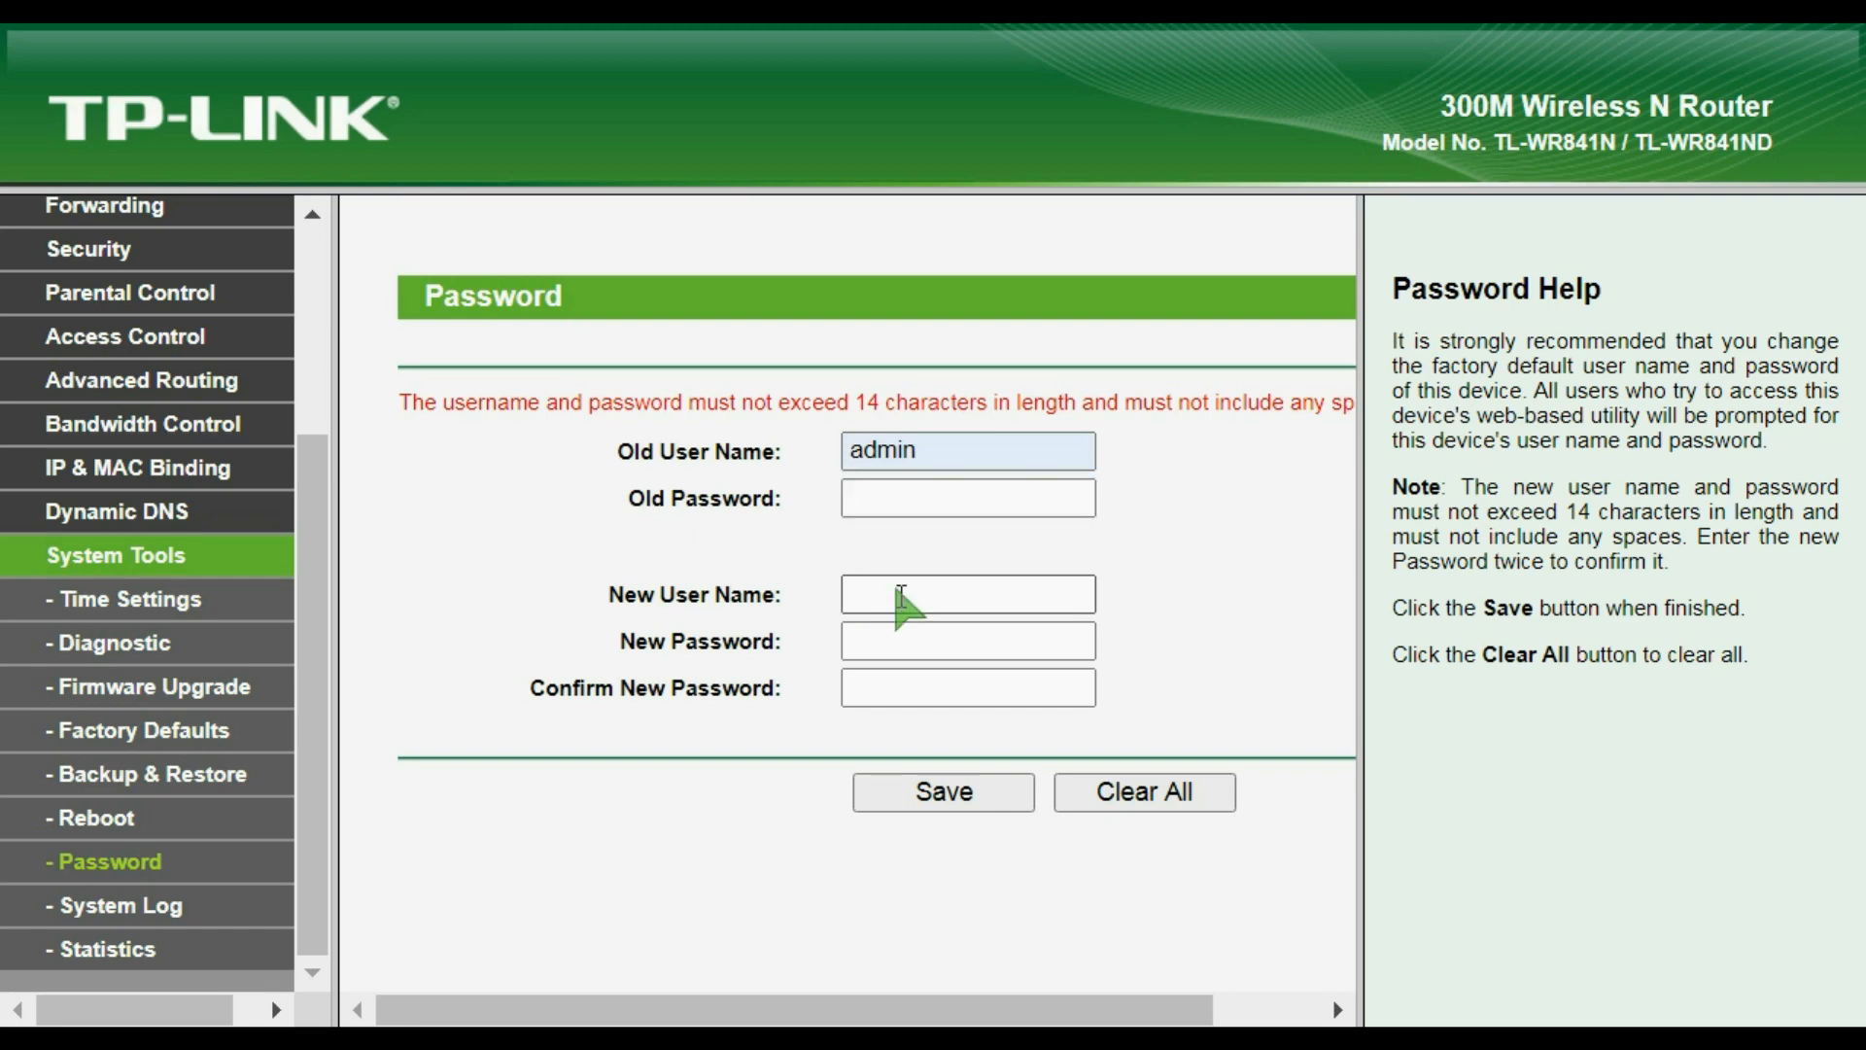
click(874, 640)
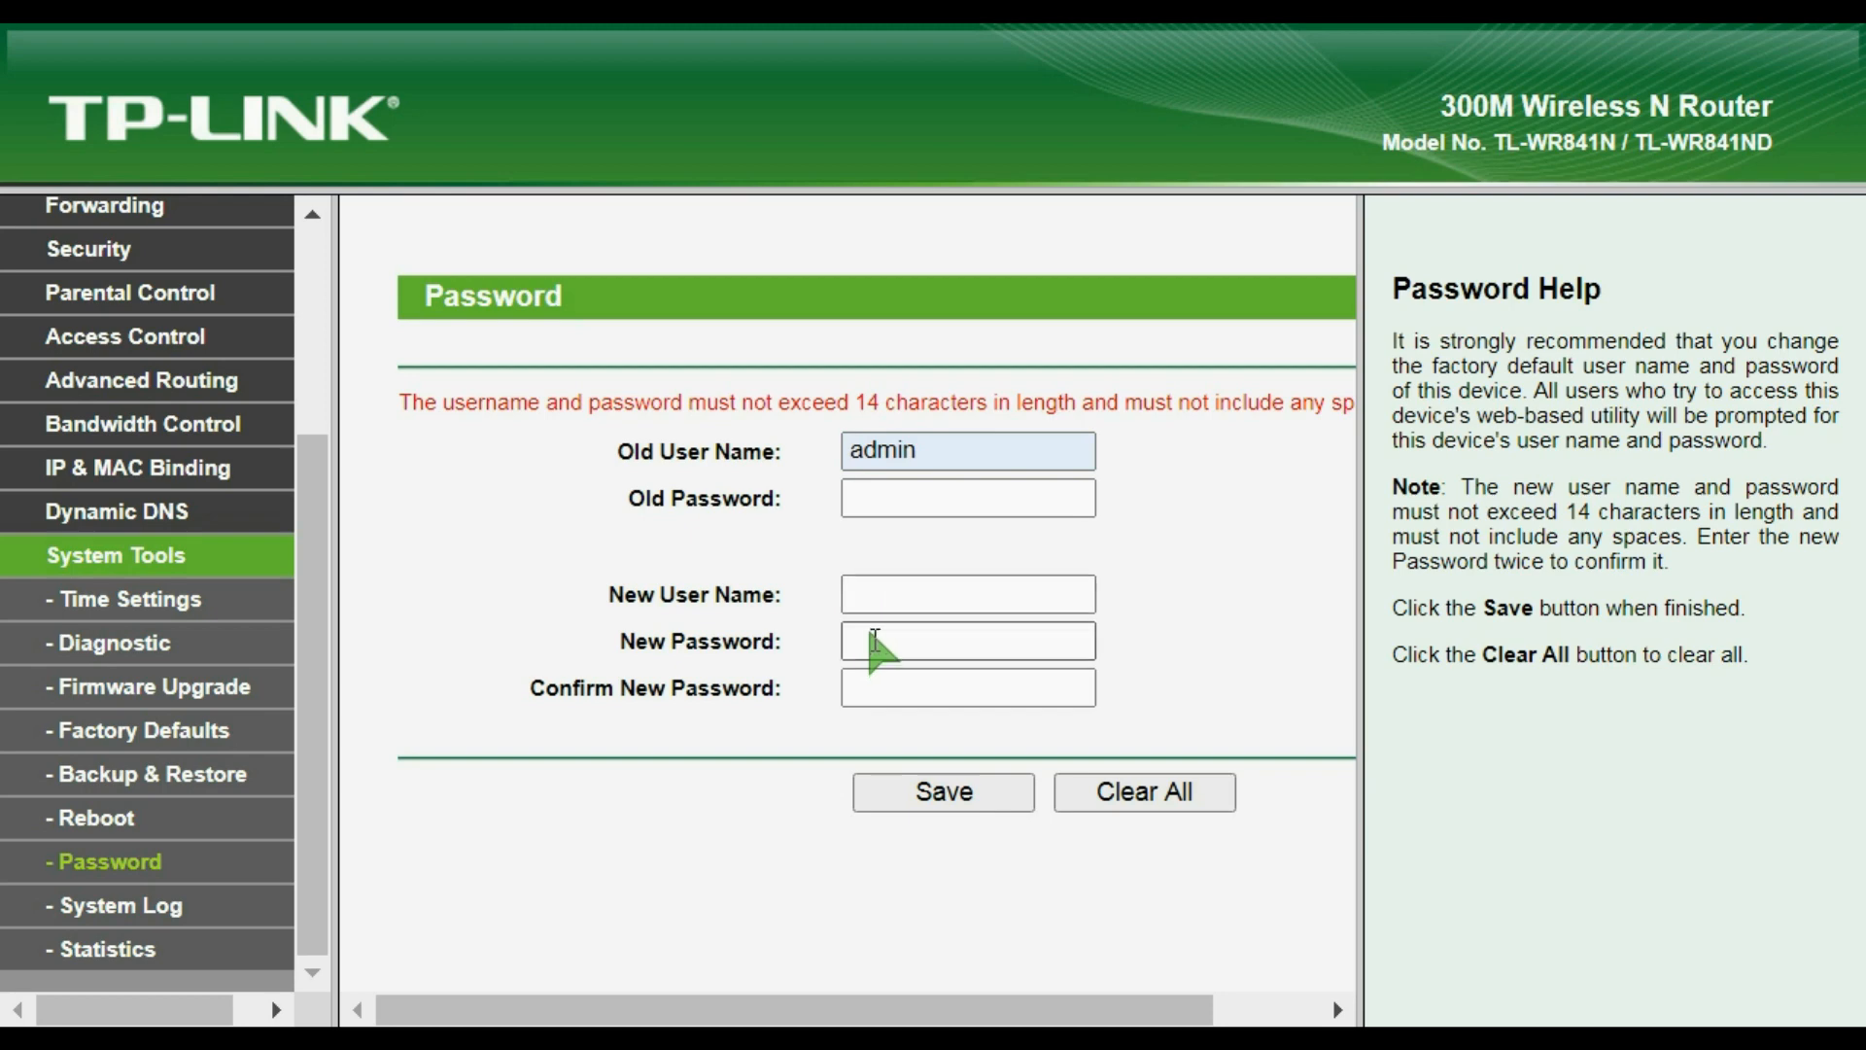
click(887, 600)
click(882, 646)
click(888, 597)
click(896, 705)
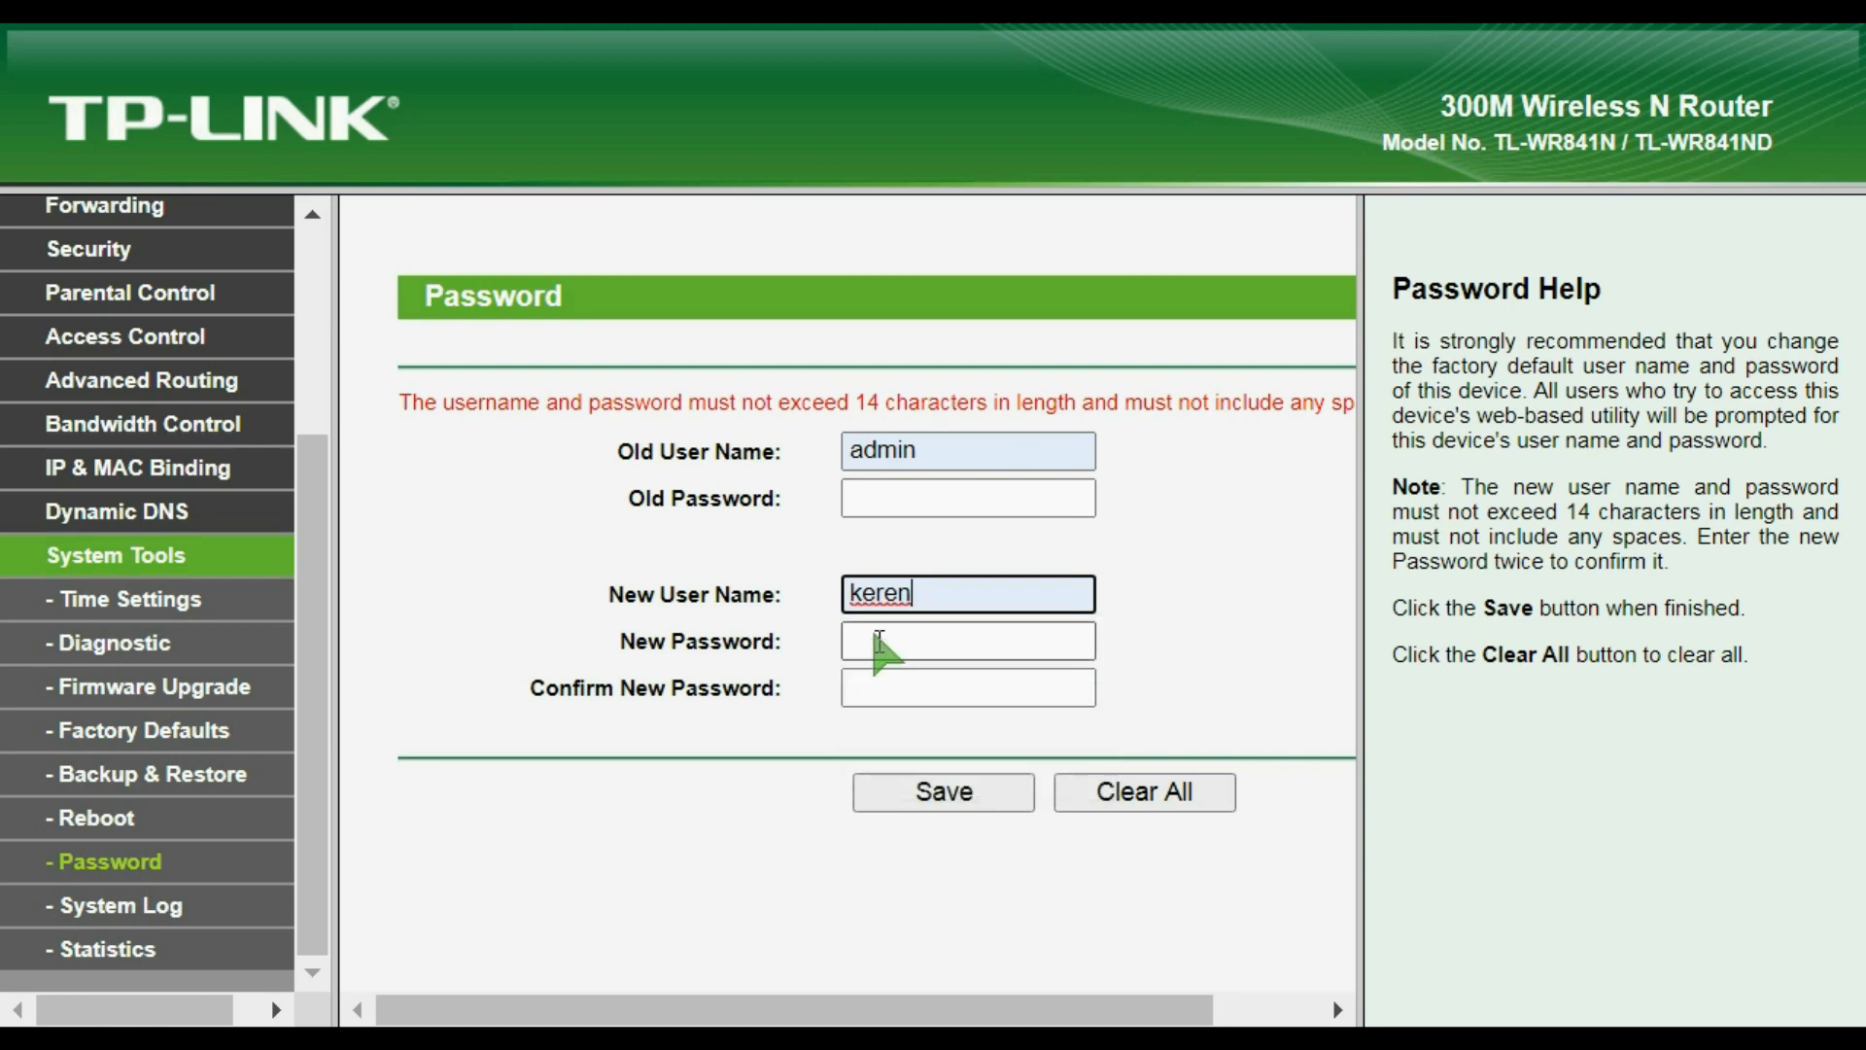
click(878, 644)
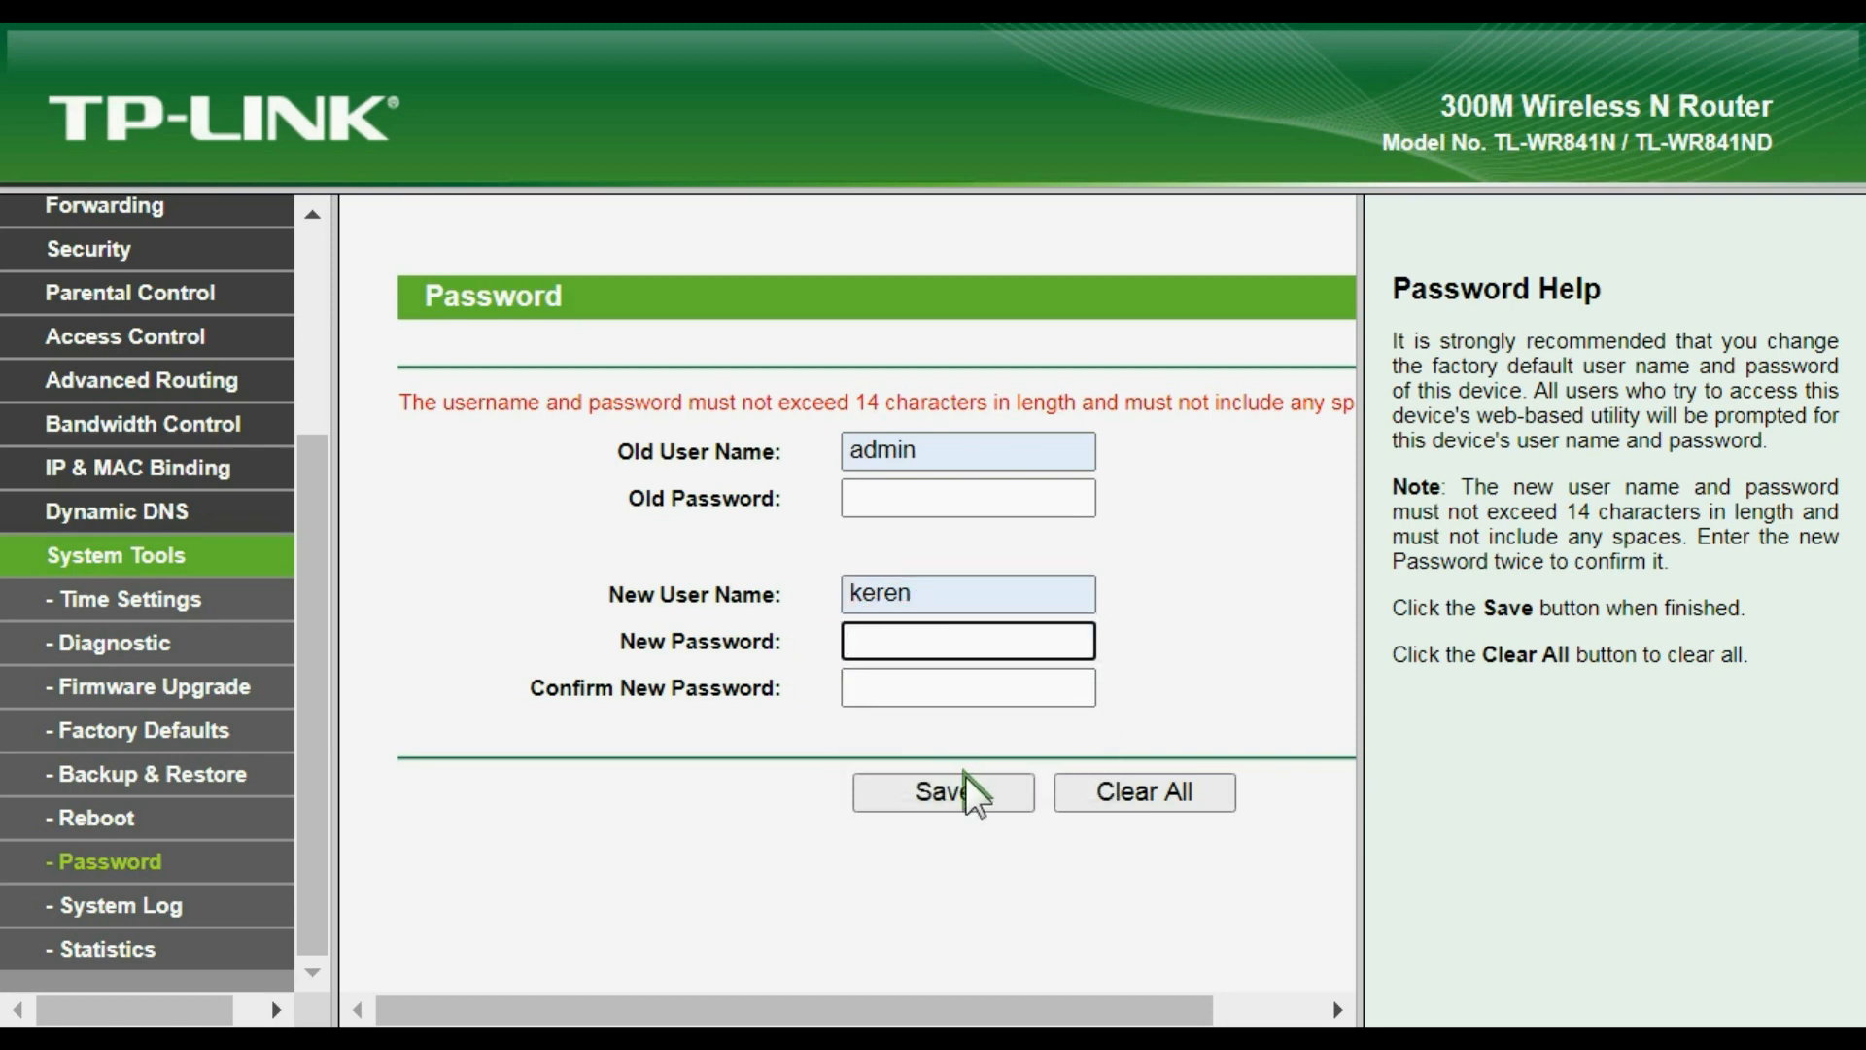
Step: Review the wireless network name in Wireless Settings and set the region to Indonesia
scroll(157, 680, up, 3)
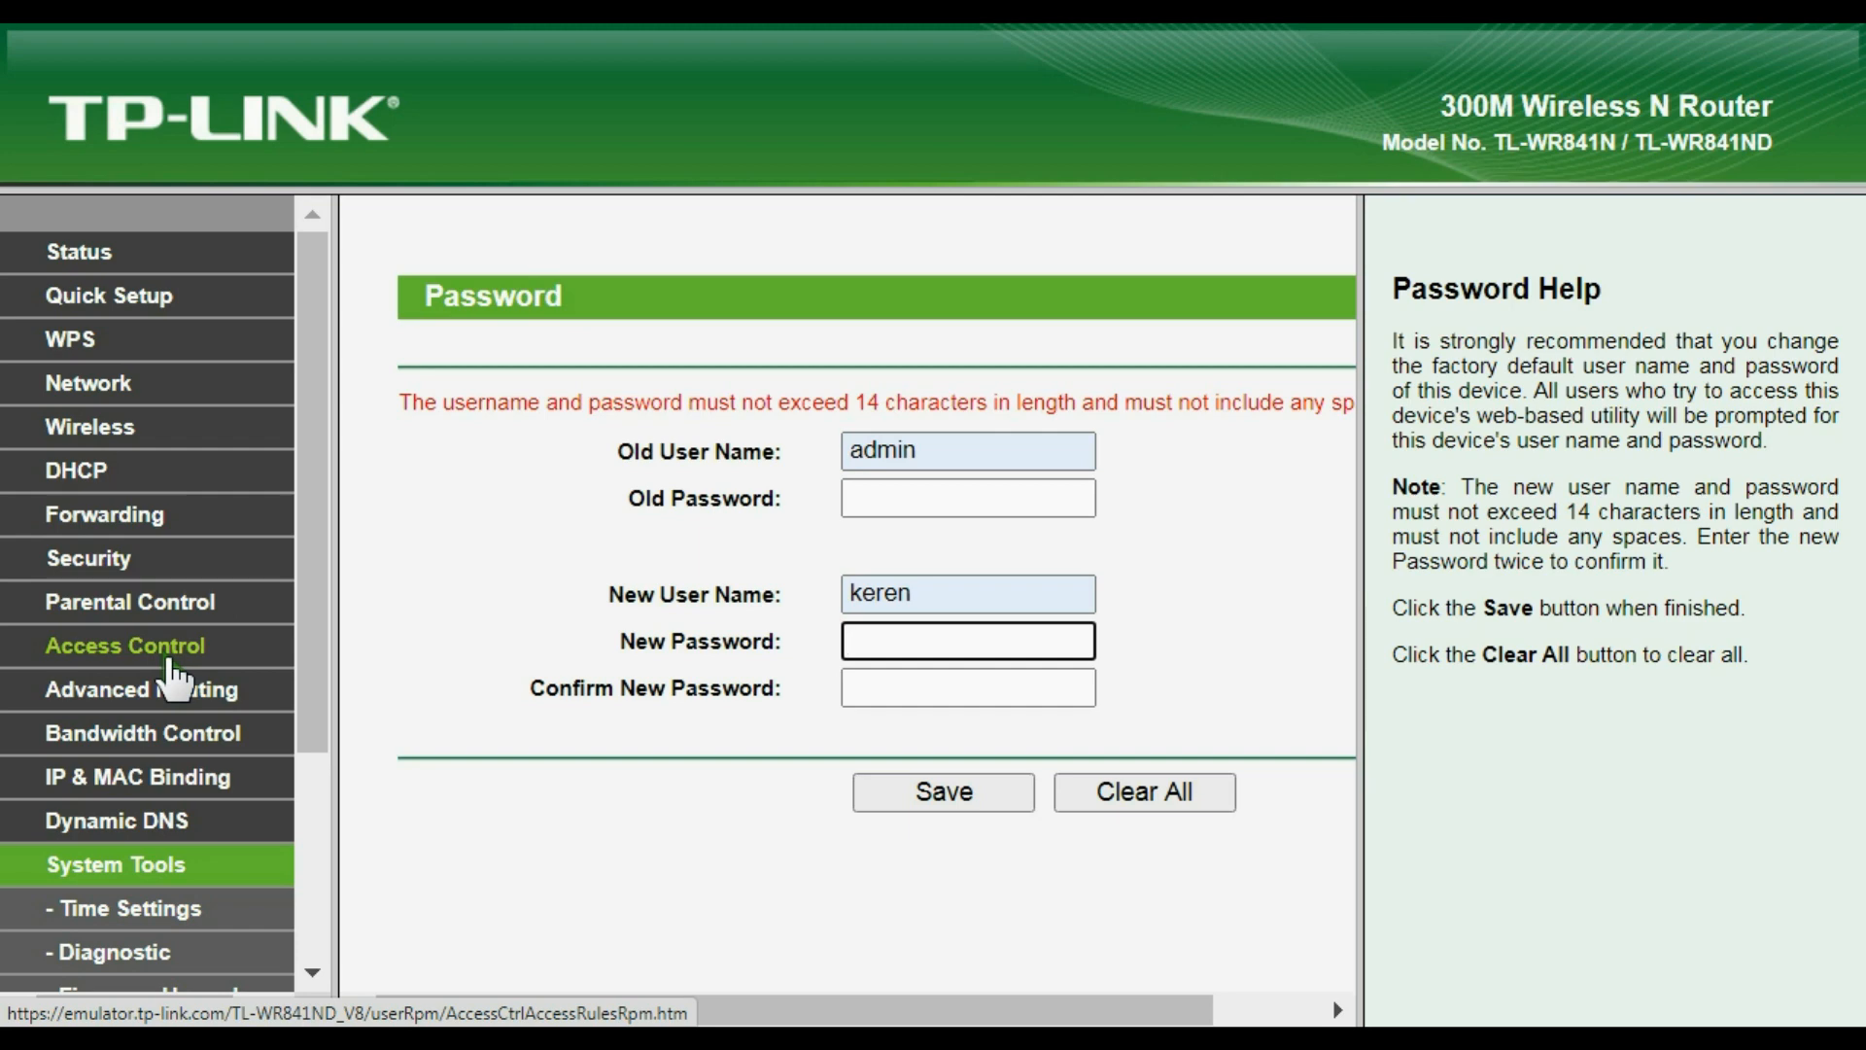
click(136, 427)
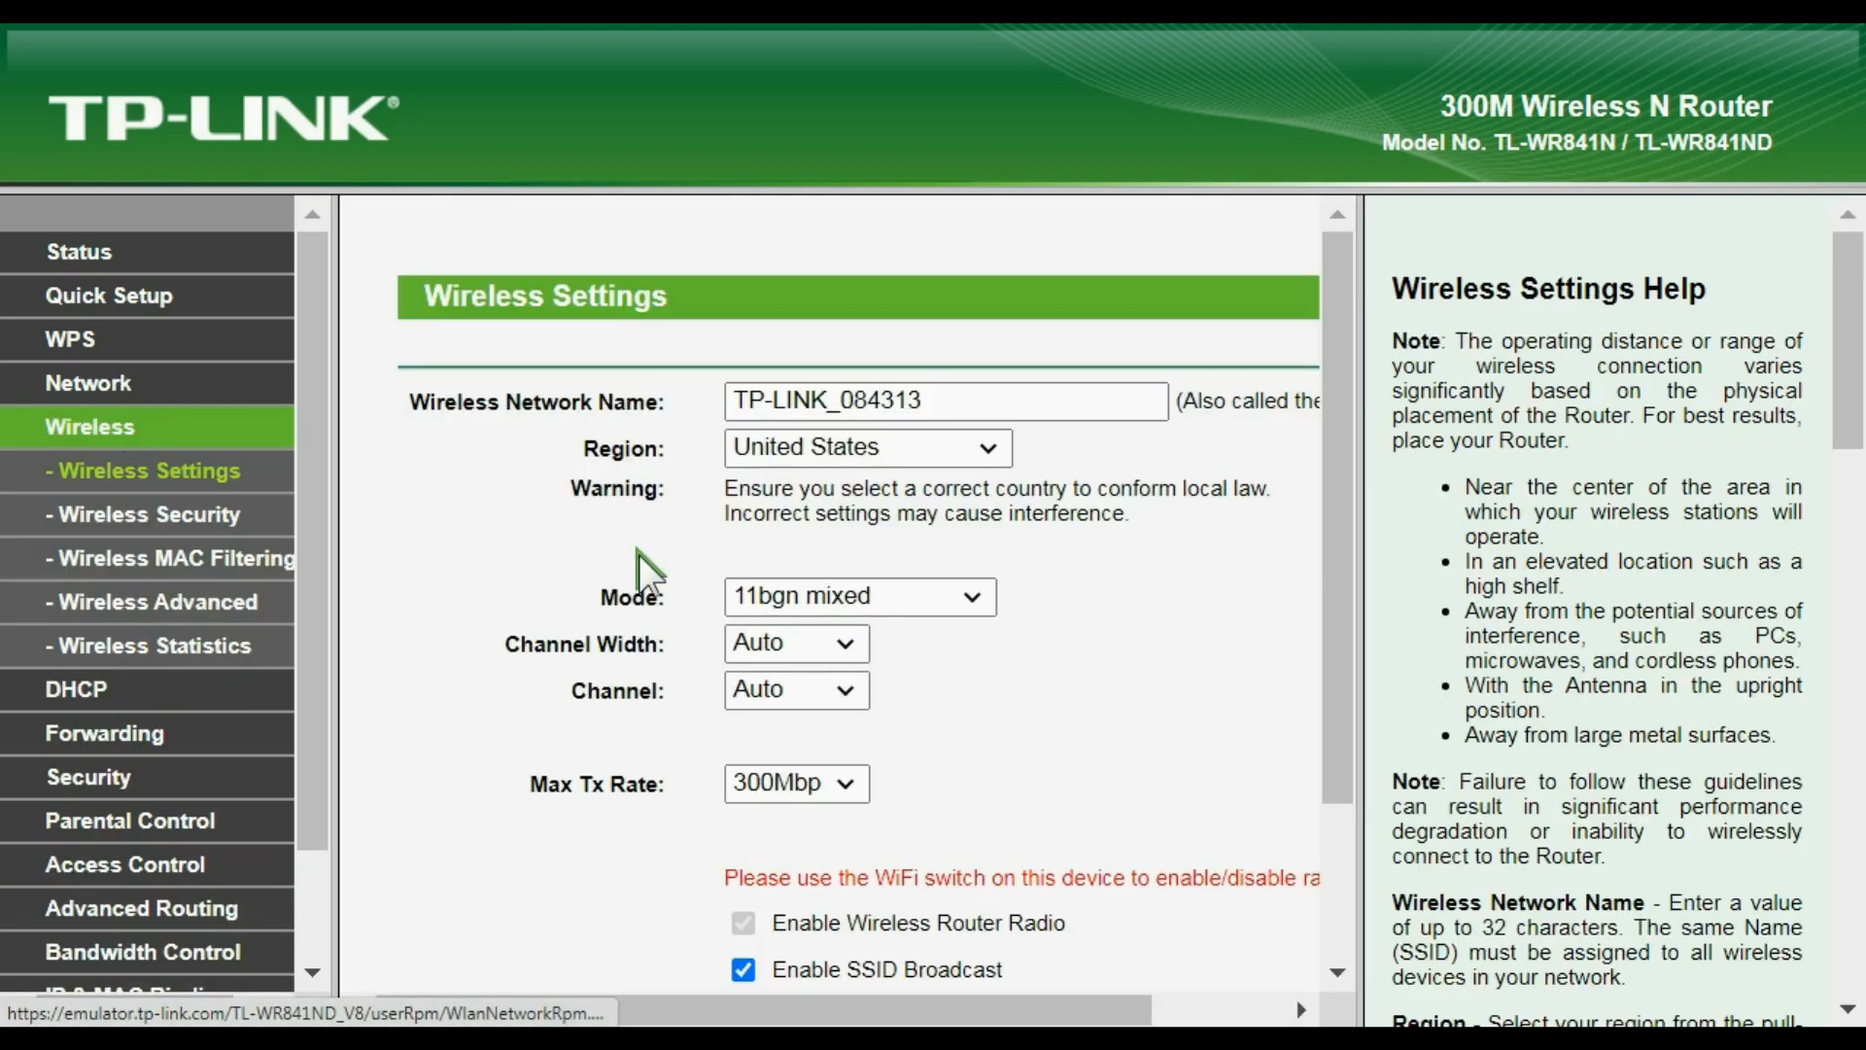
drag(937, 400, 449, 370)
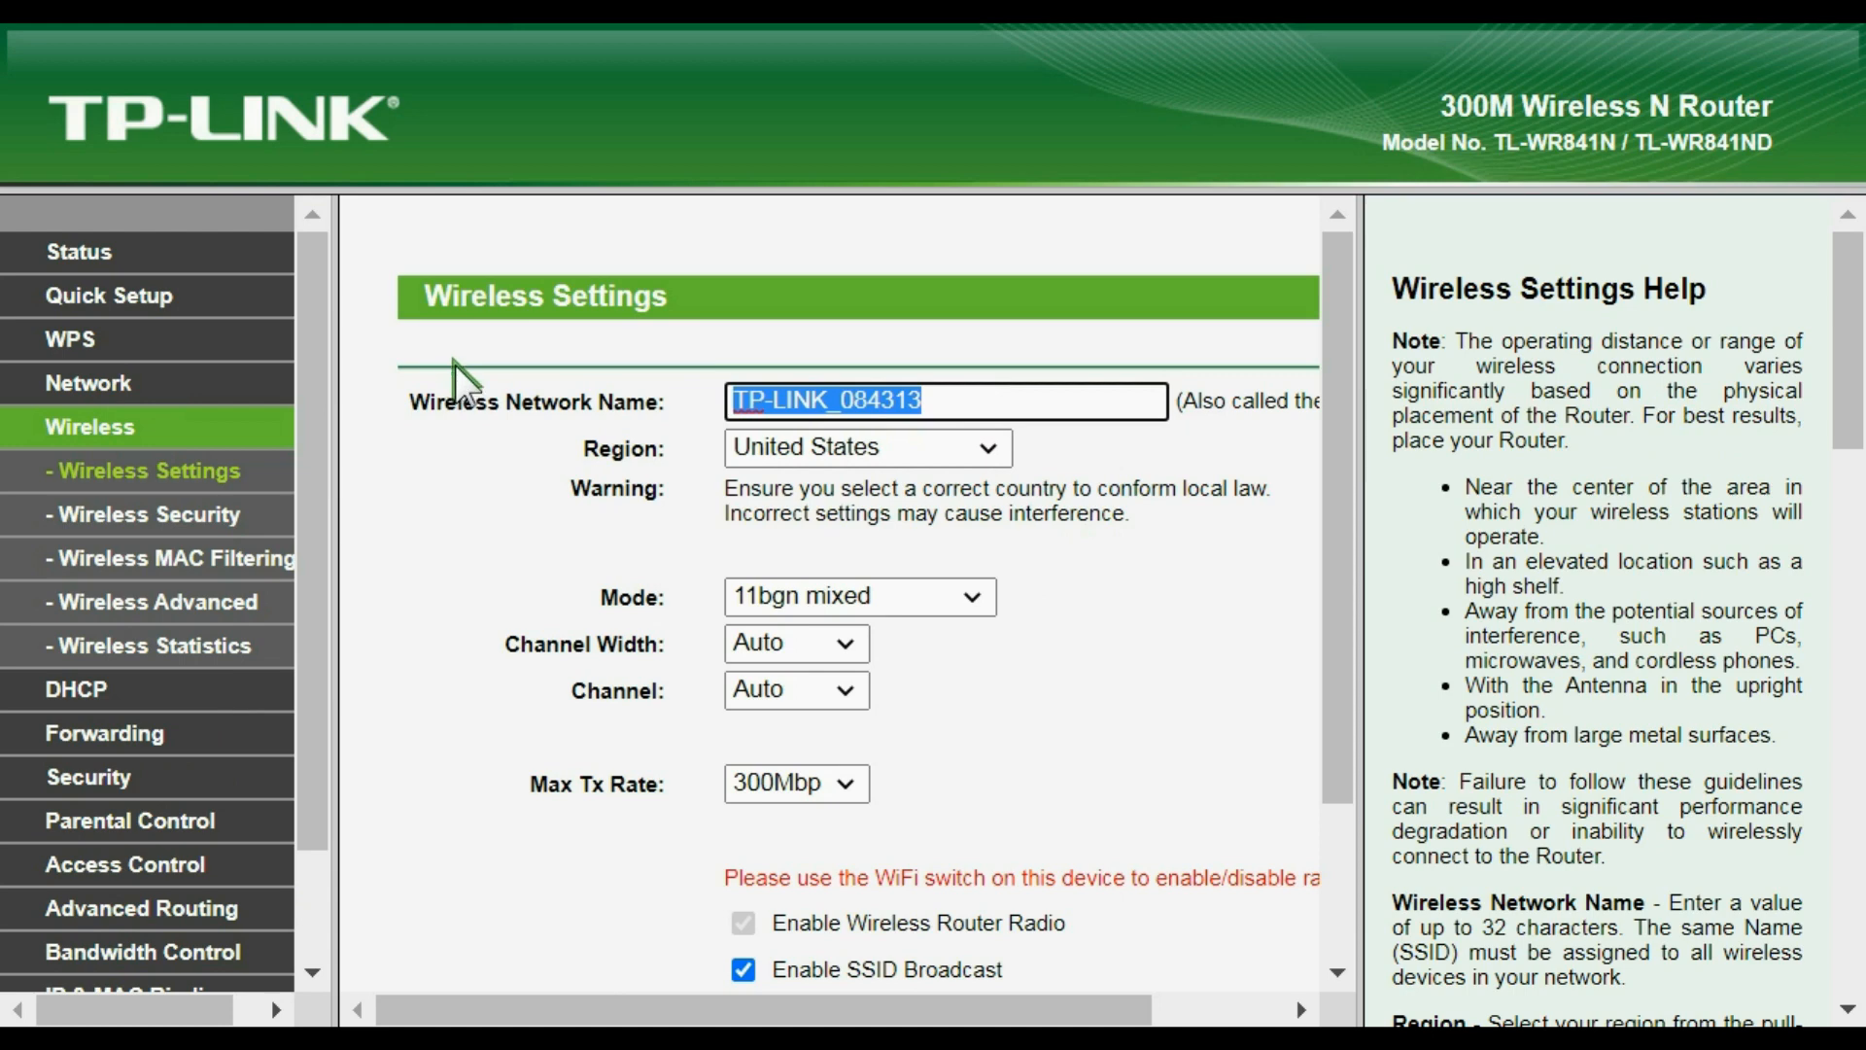
click(988, 448)
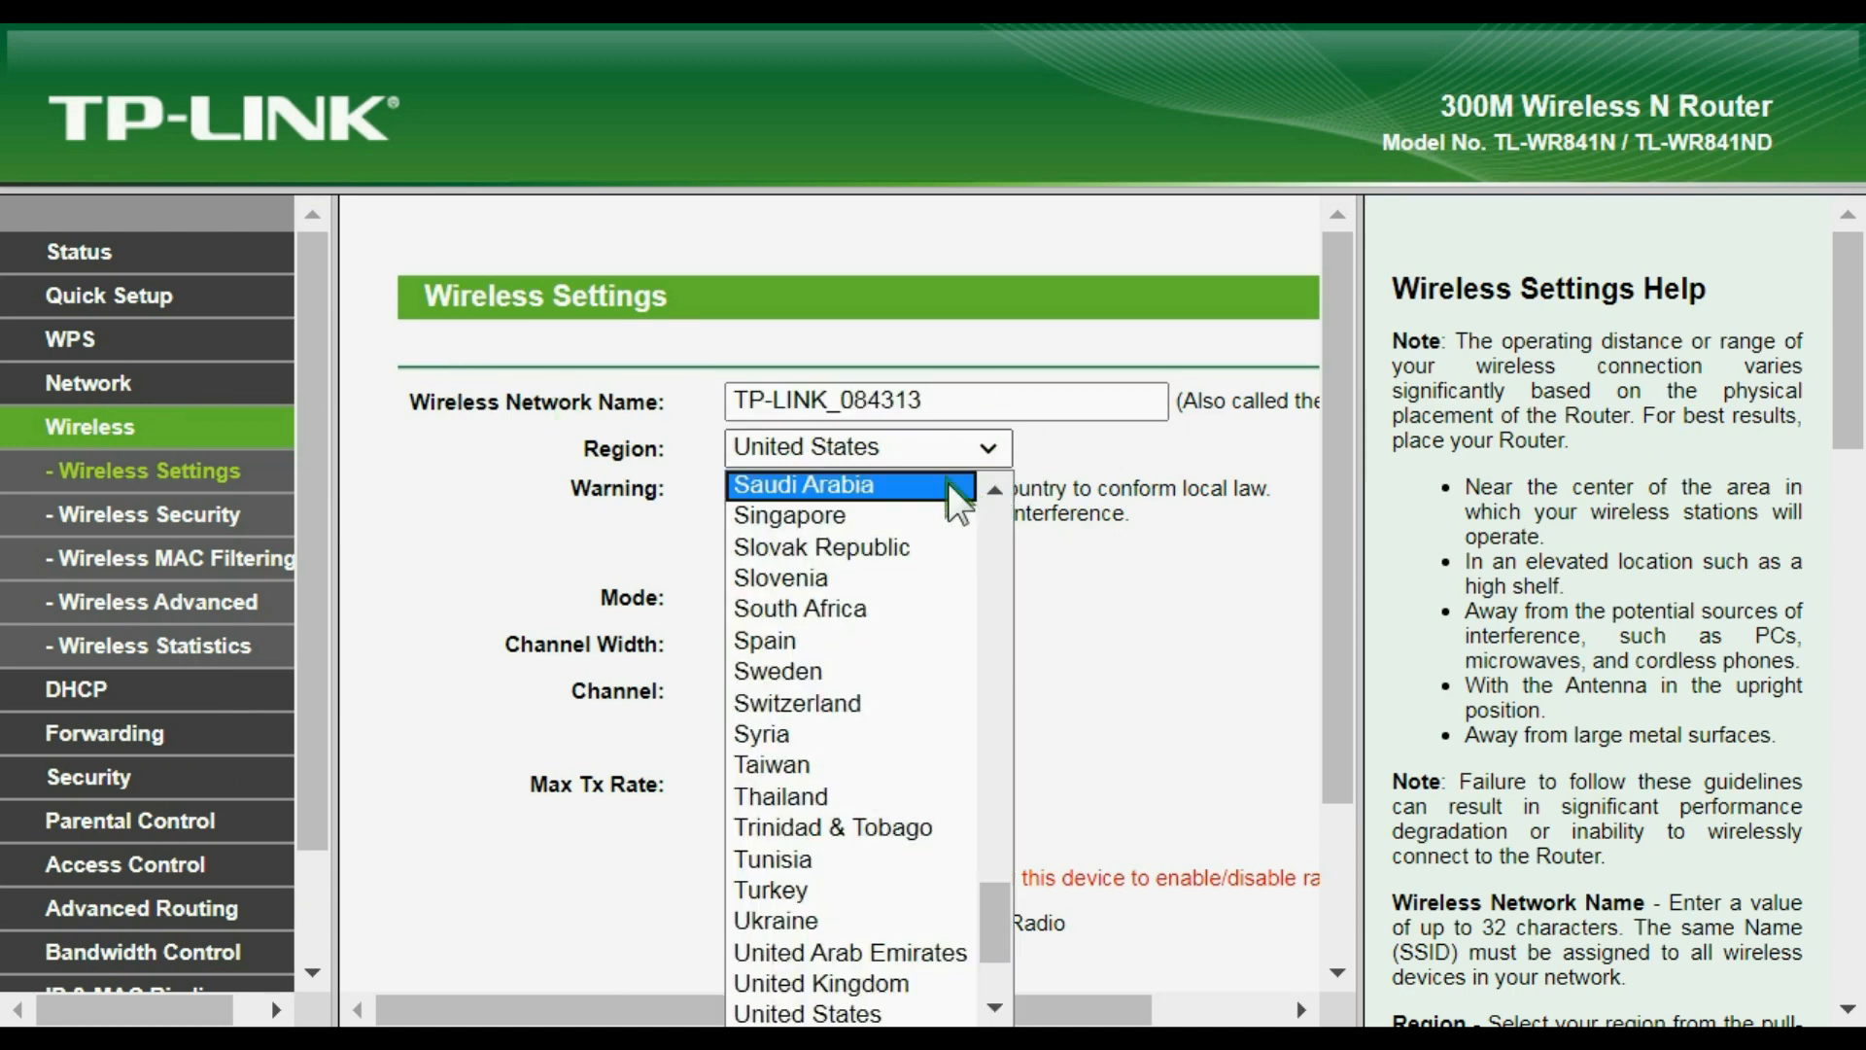
scroll(895, 529, down, 2)
scroll(893, 598, up, 15)
scroll(895, 599, up, 12)
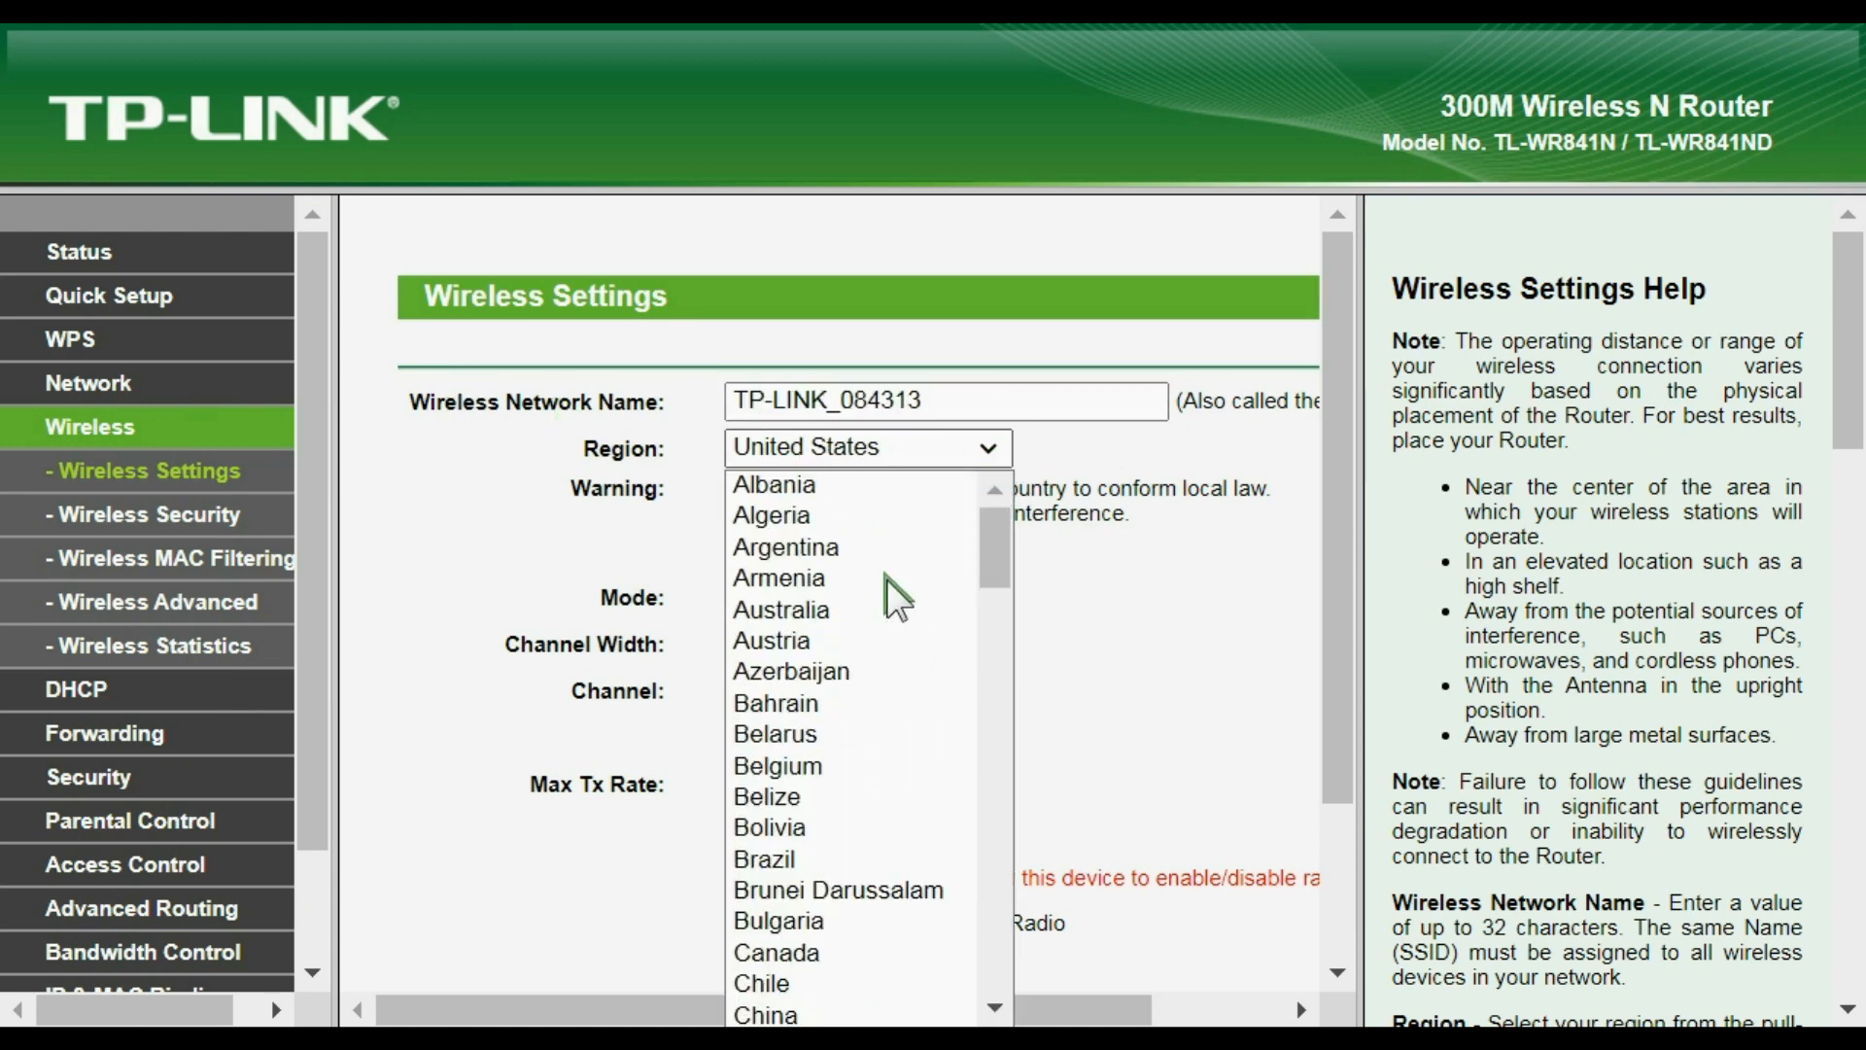
scroll(892, 598, down, 12)
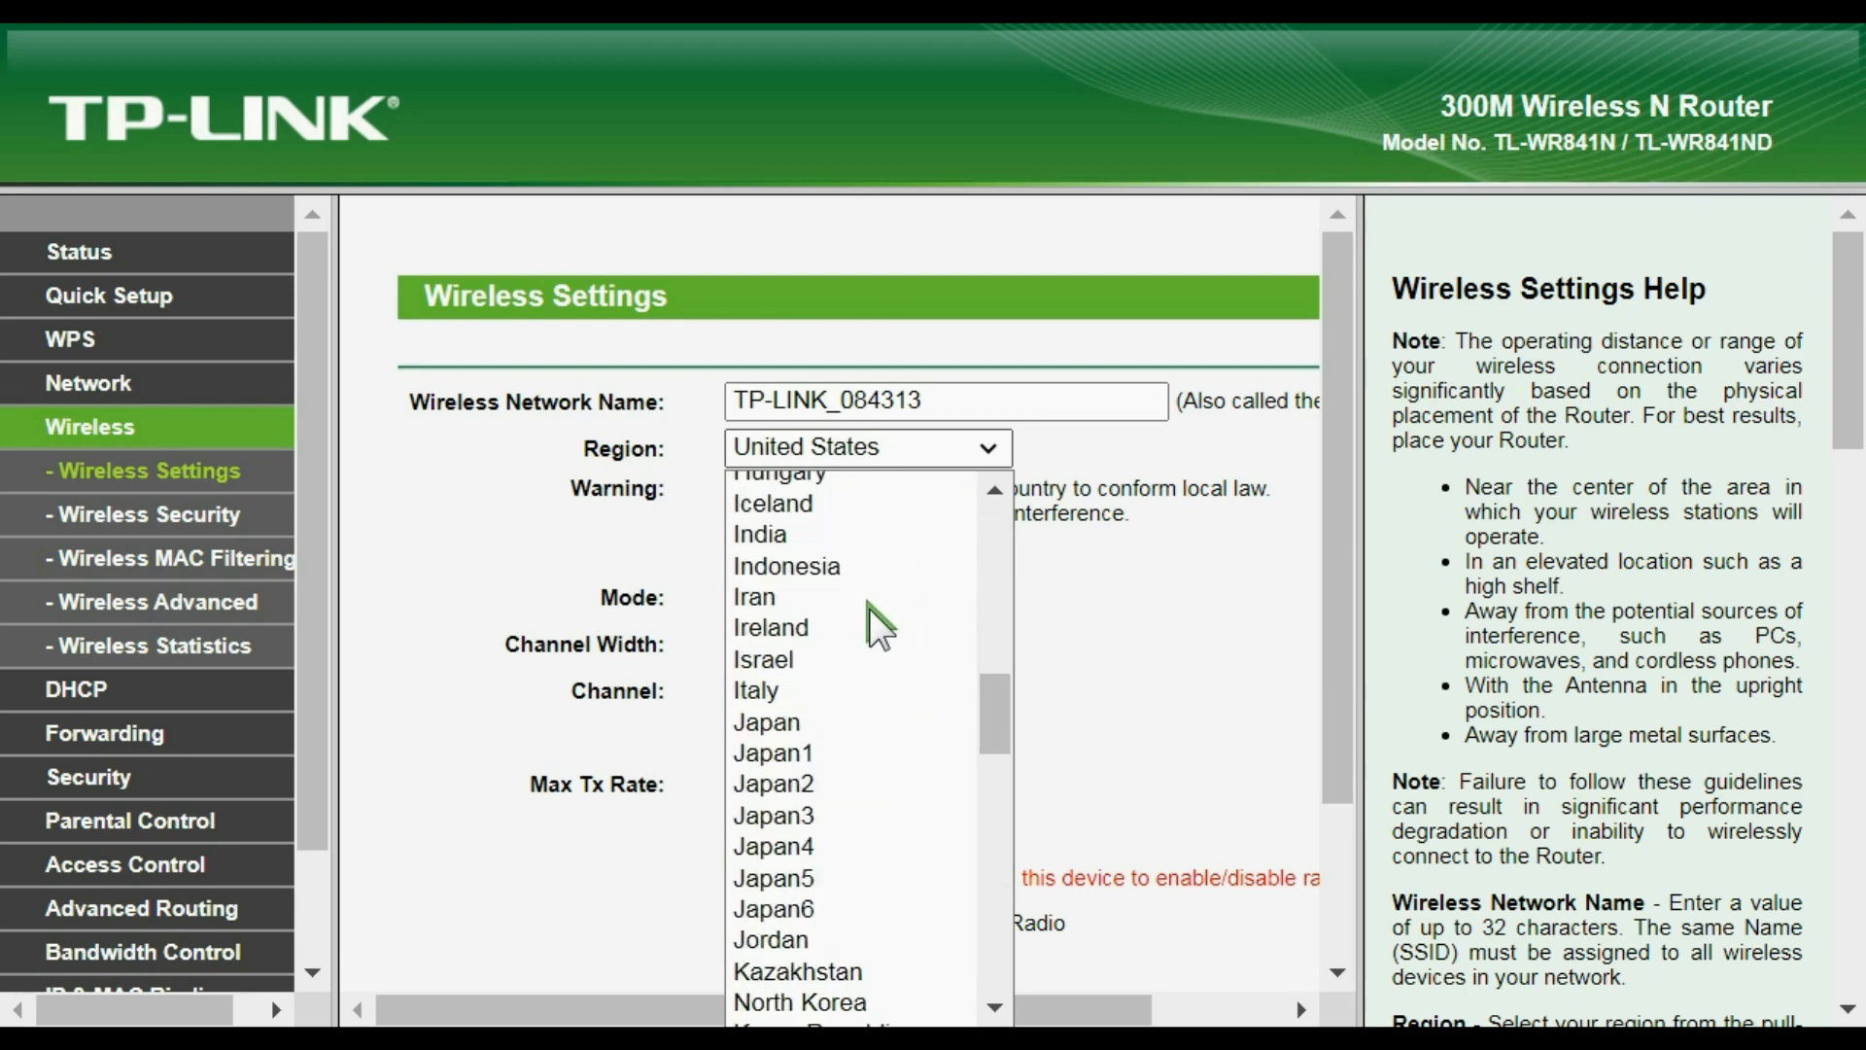
click(804, 566)
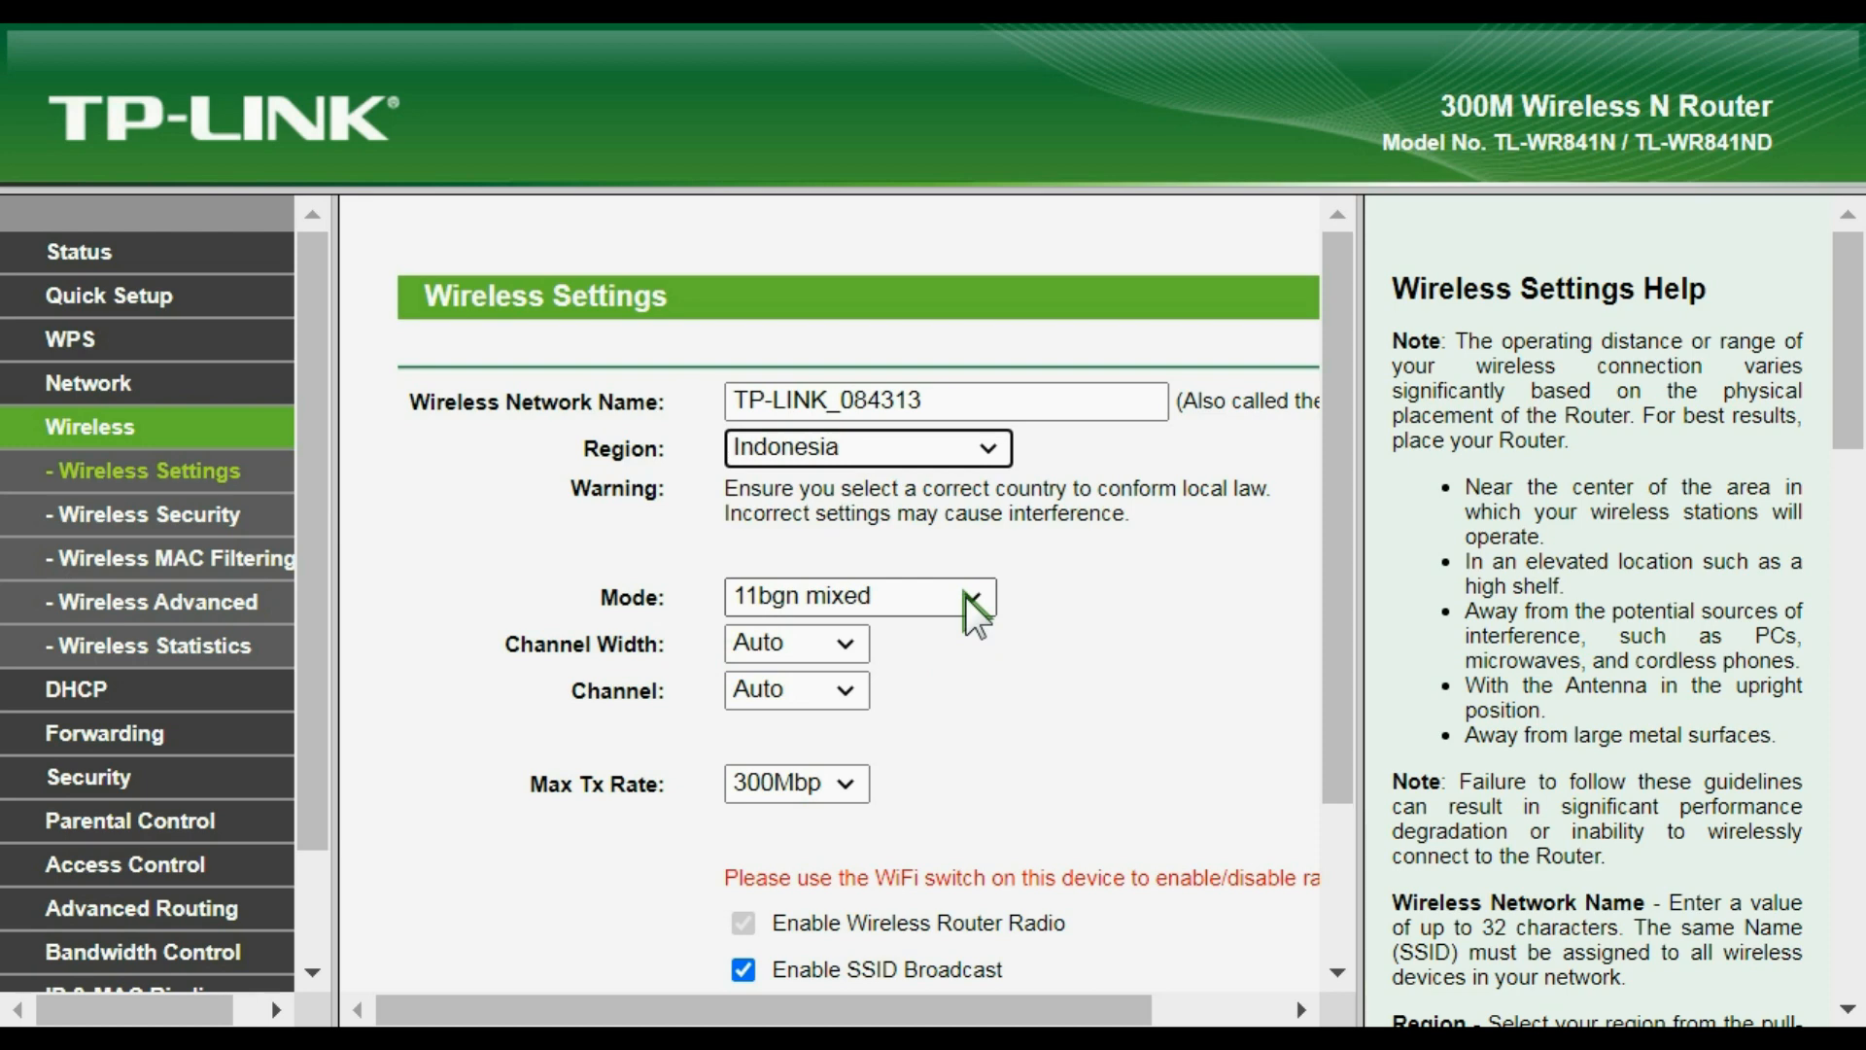
Step: Set the wireless channel width to 20MHz and view the available channels
click(844, 644)
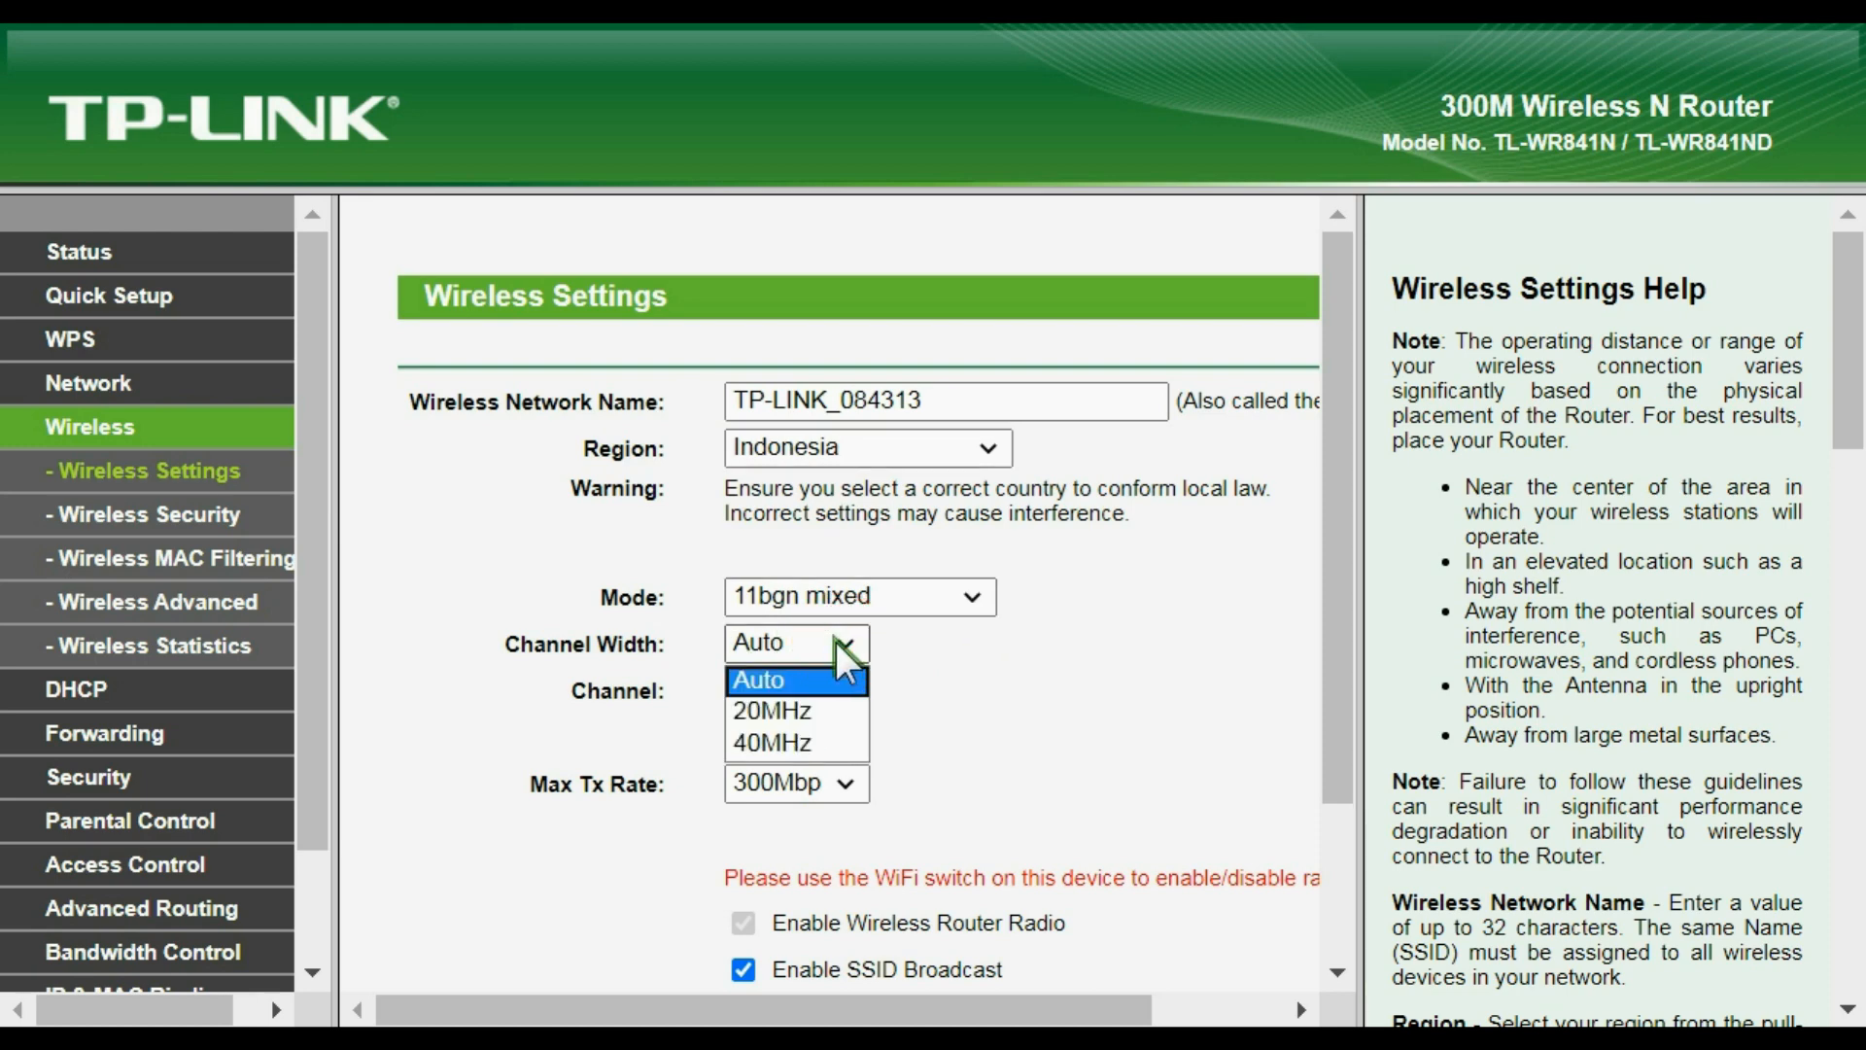
click(799, 720)
click(842, 691)
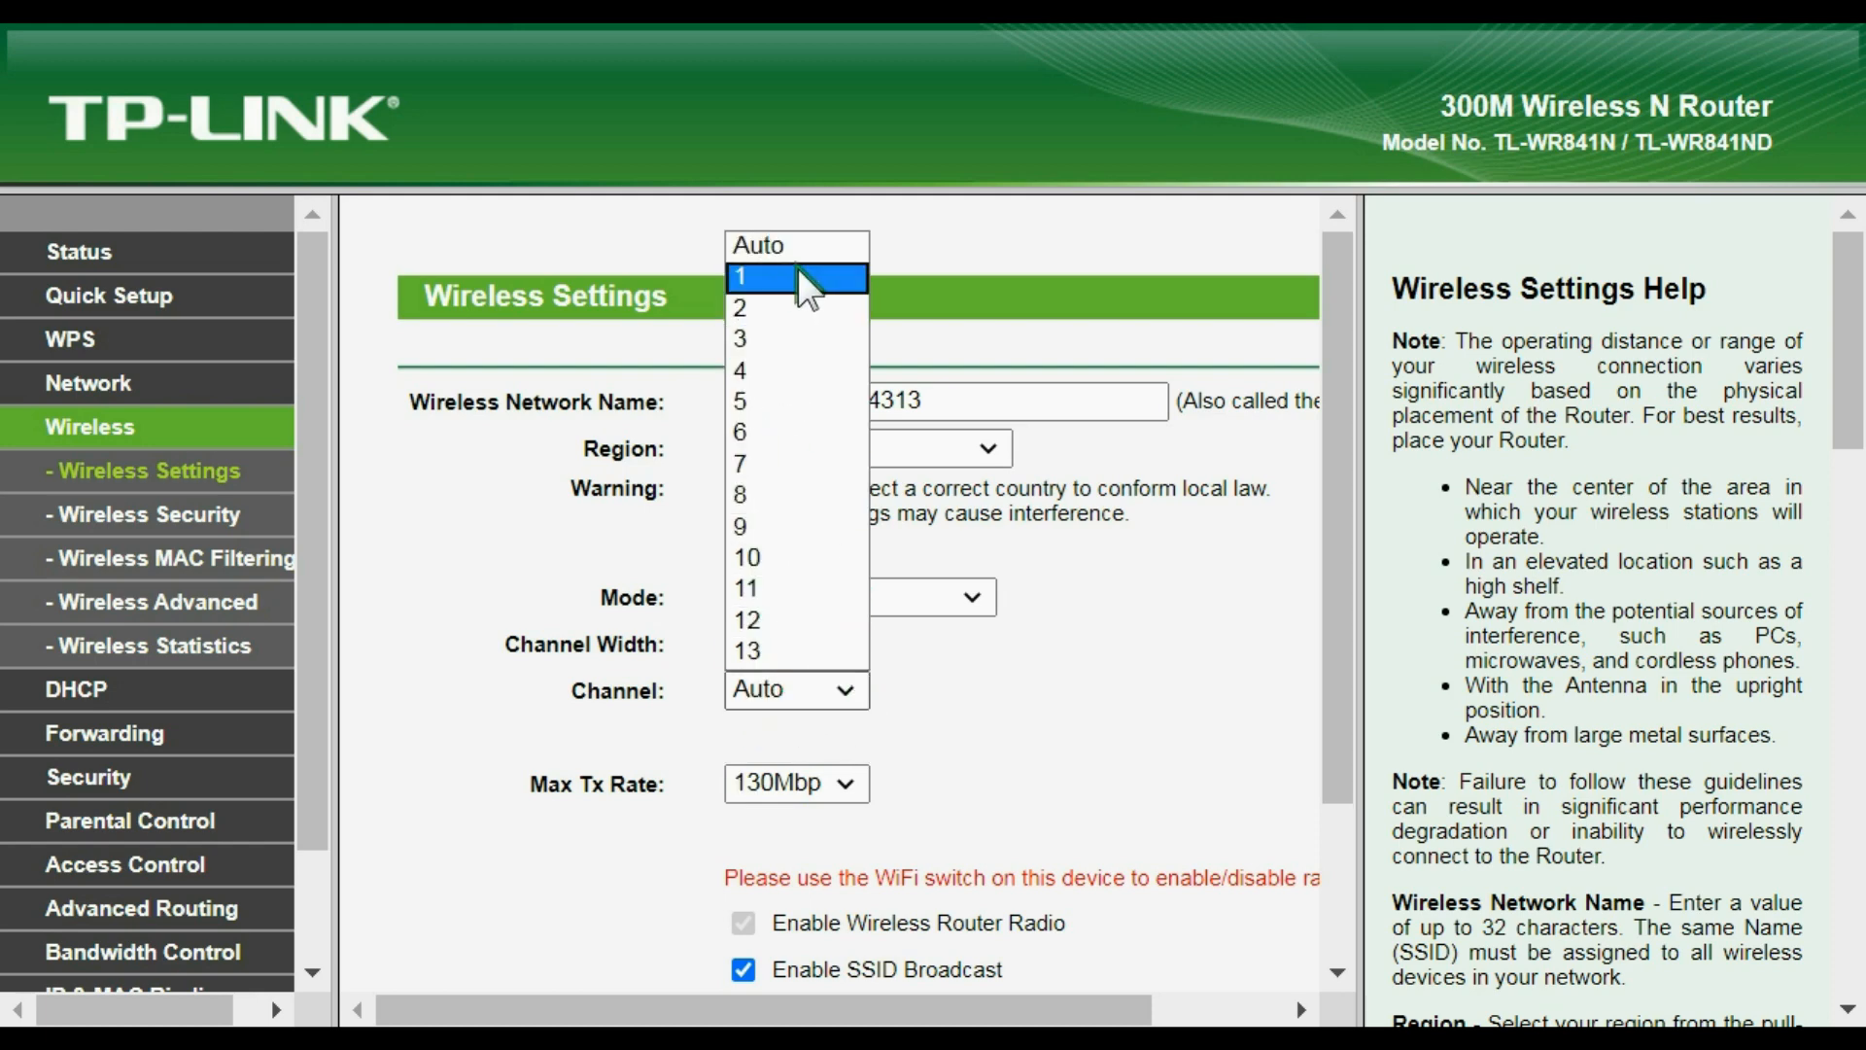
Step: Examine the start and end IP addresses in the DHCP Settings and the DHCP client list
scroll(250, 729, down, 2)
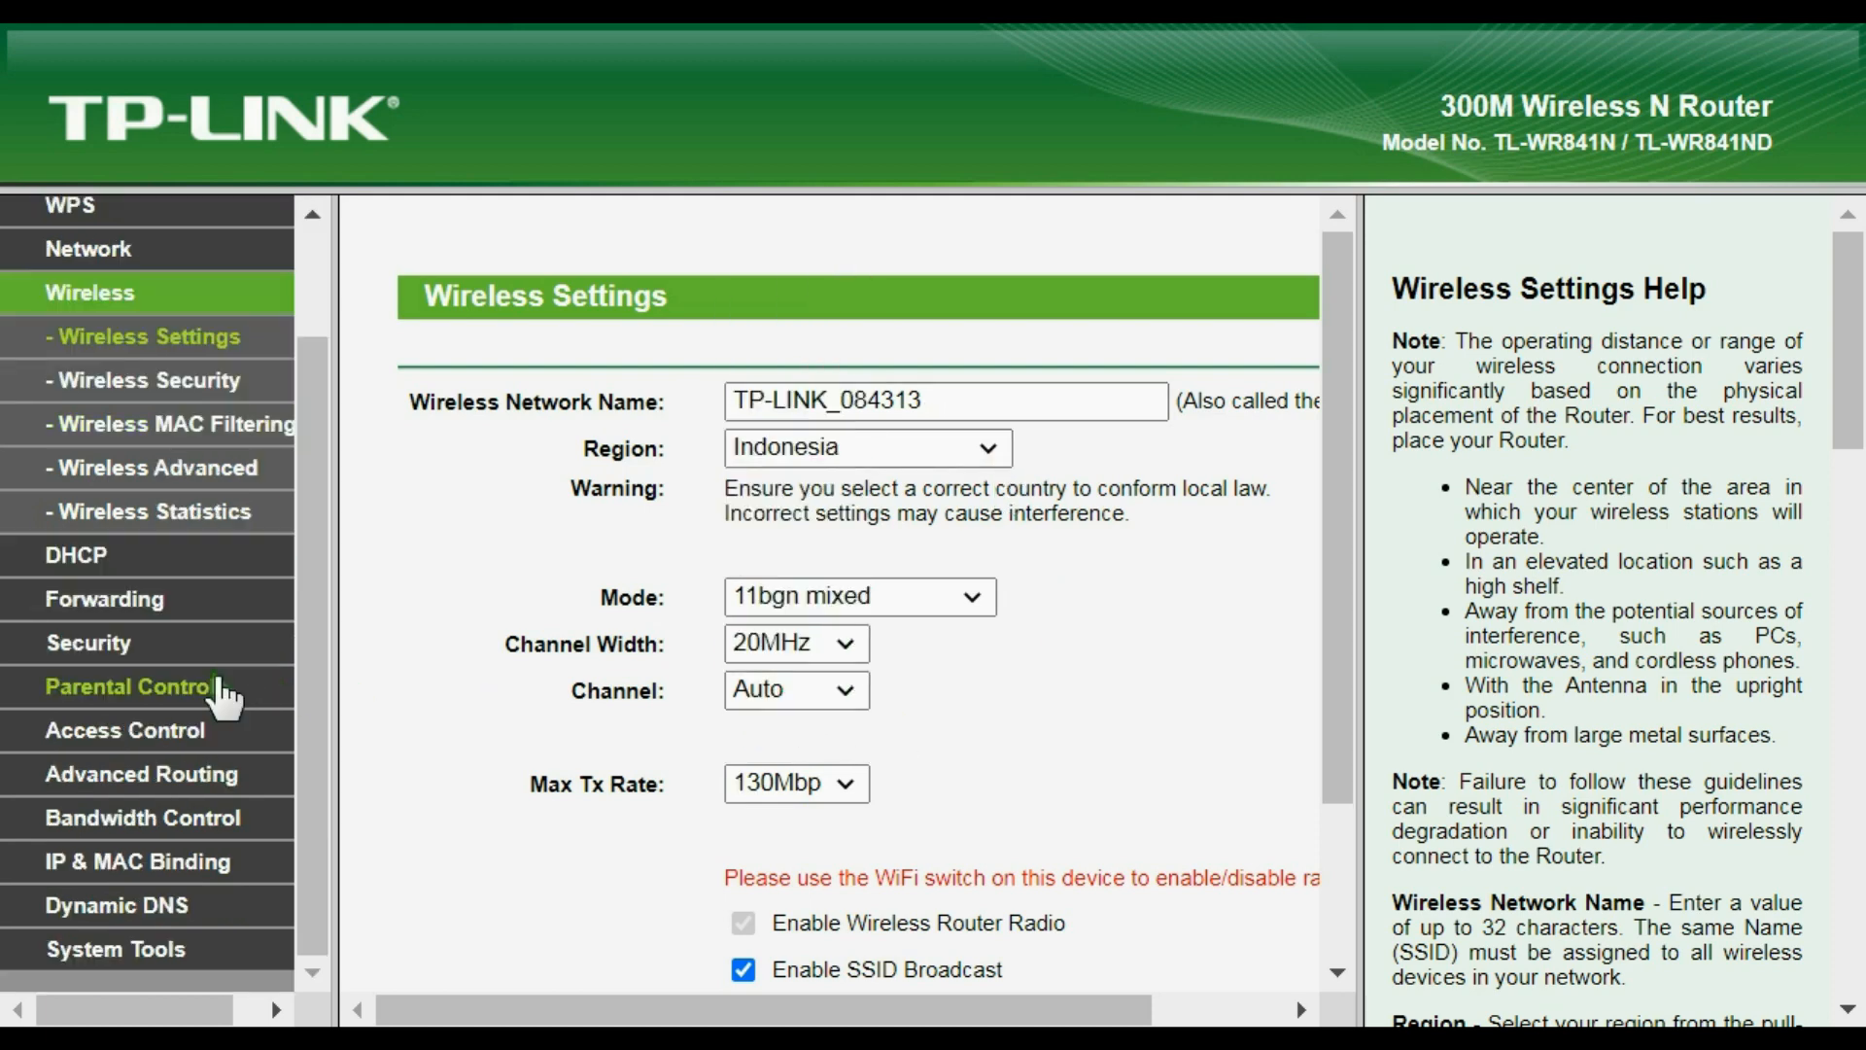
click(92, 562)
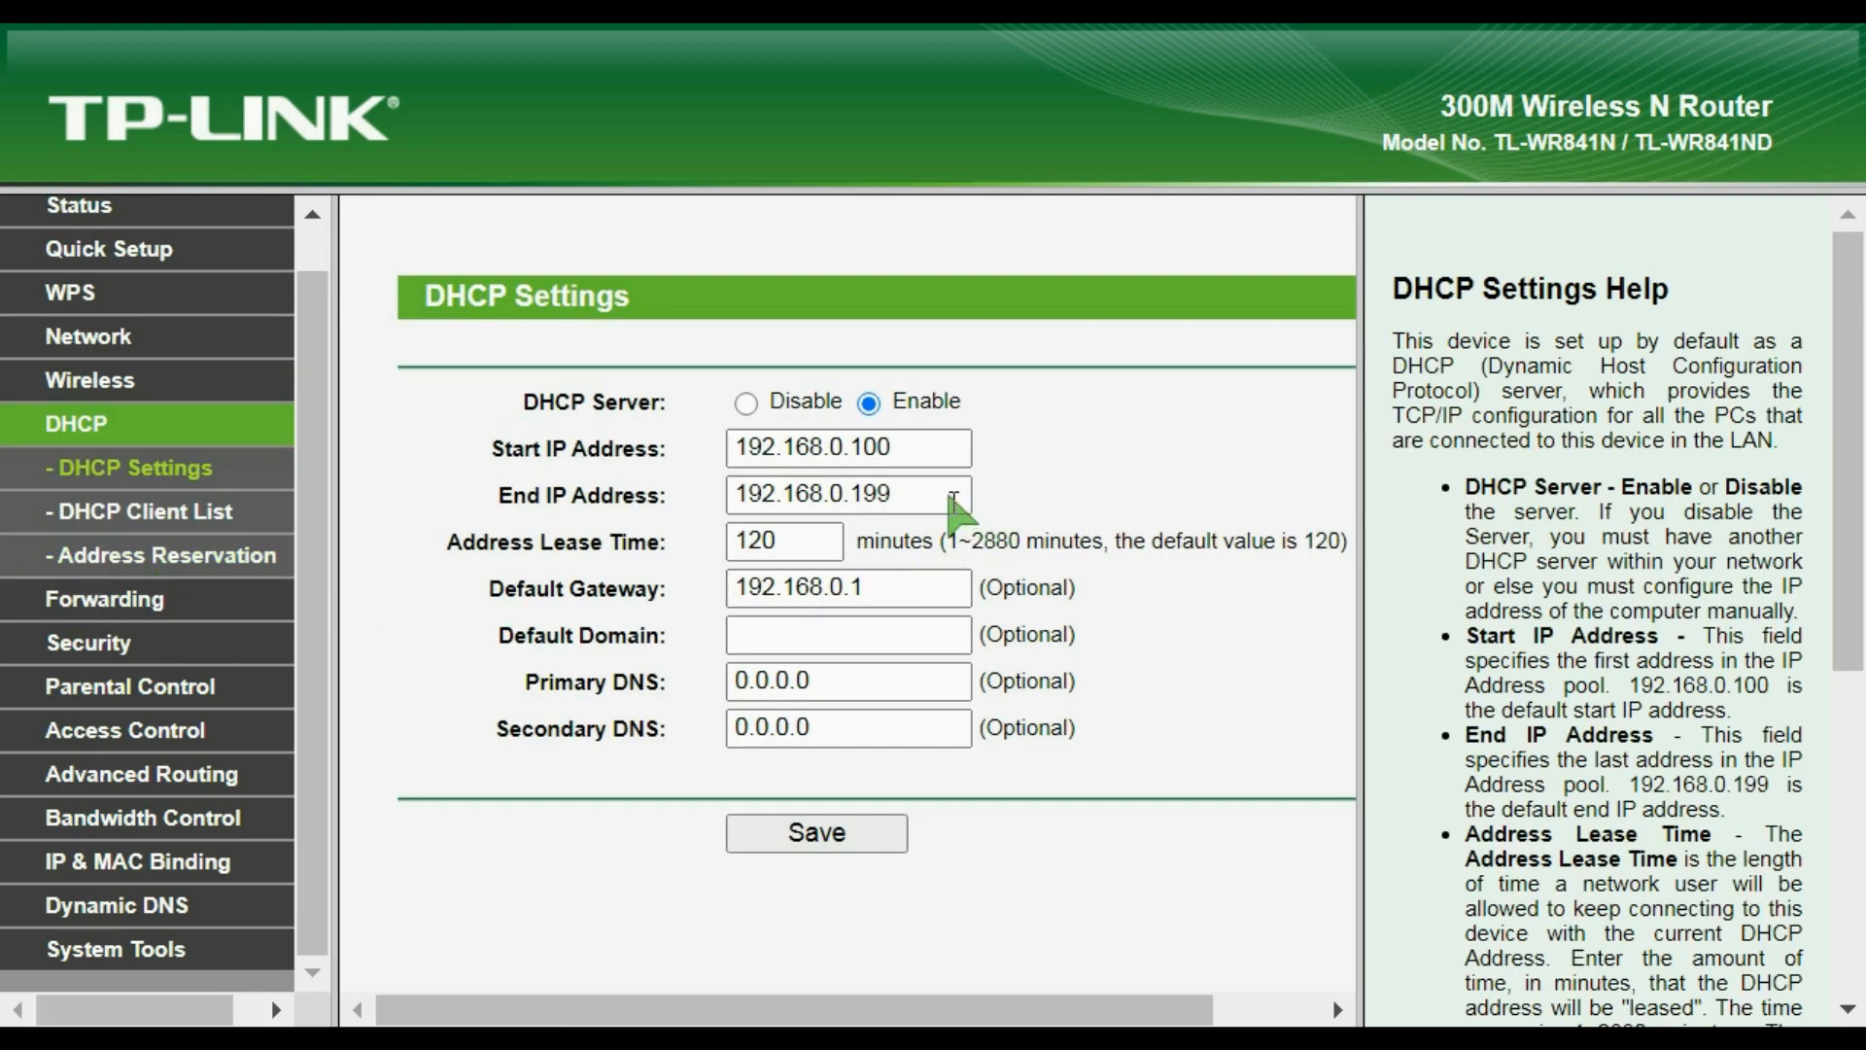
click(908, 493)
double_click(894, 485)
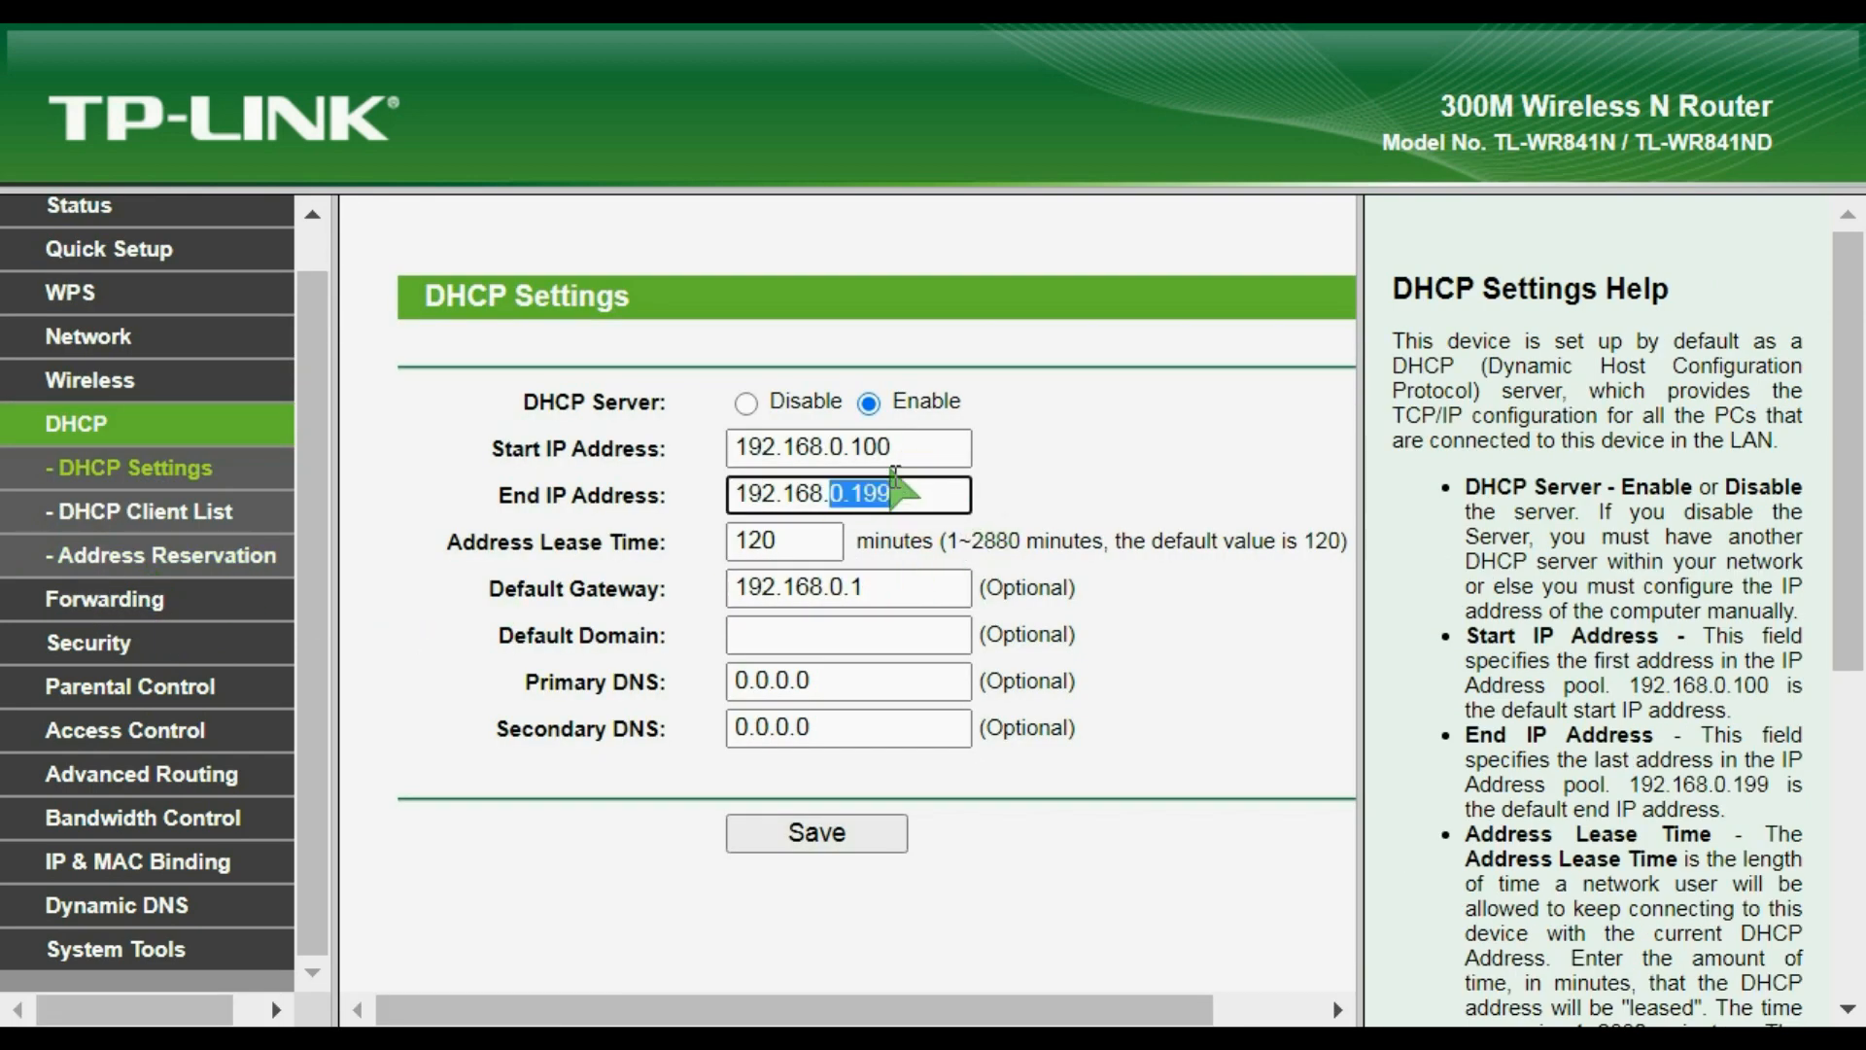
click(896, 486)
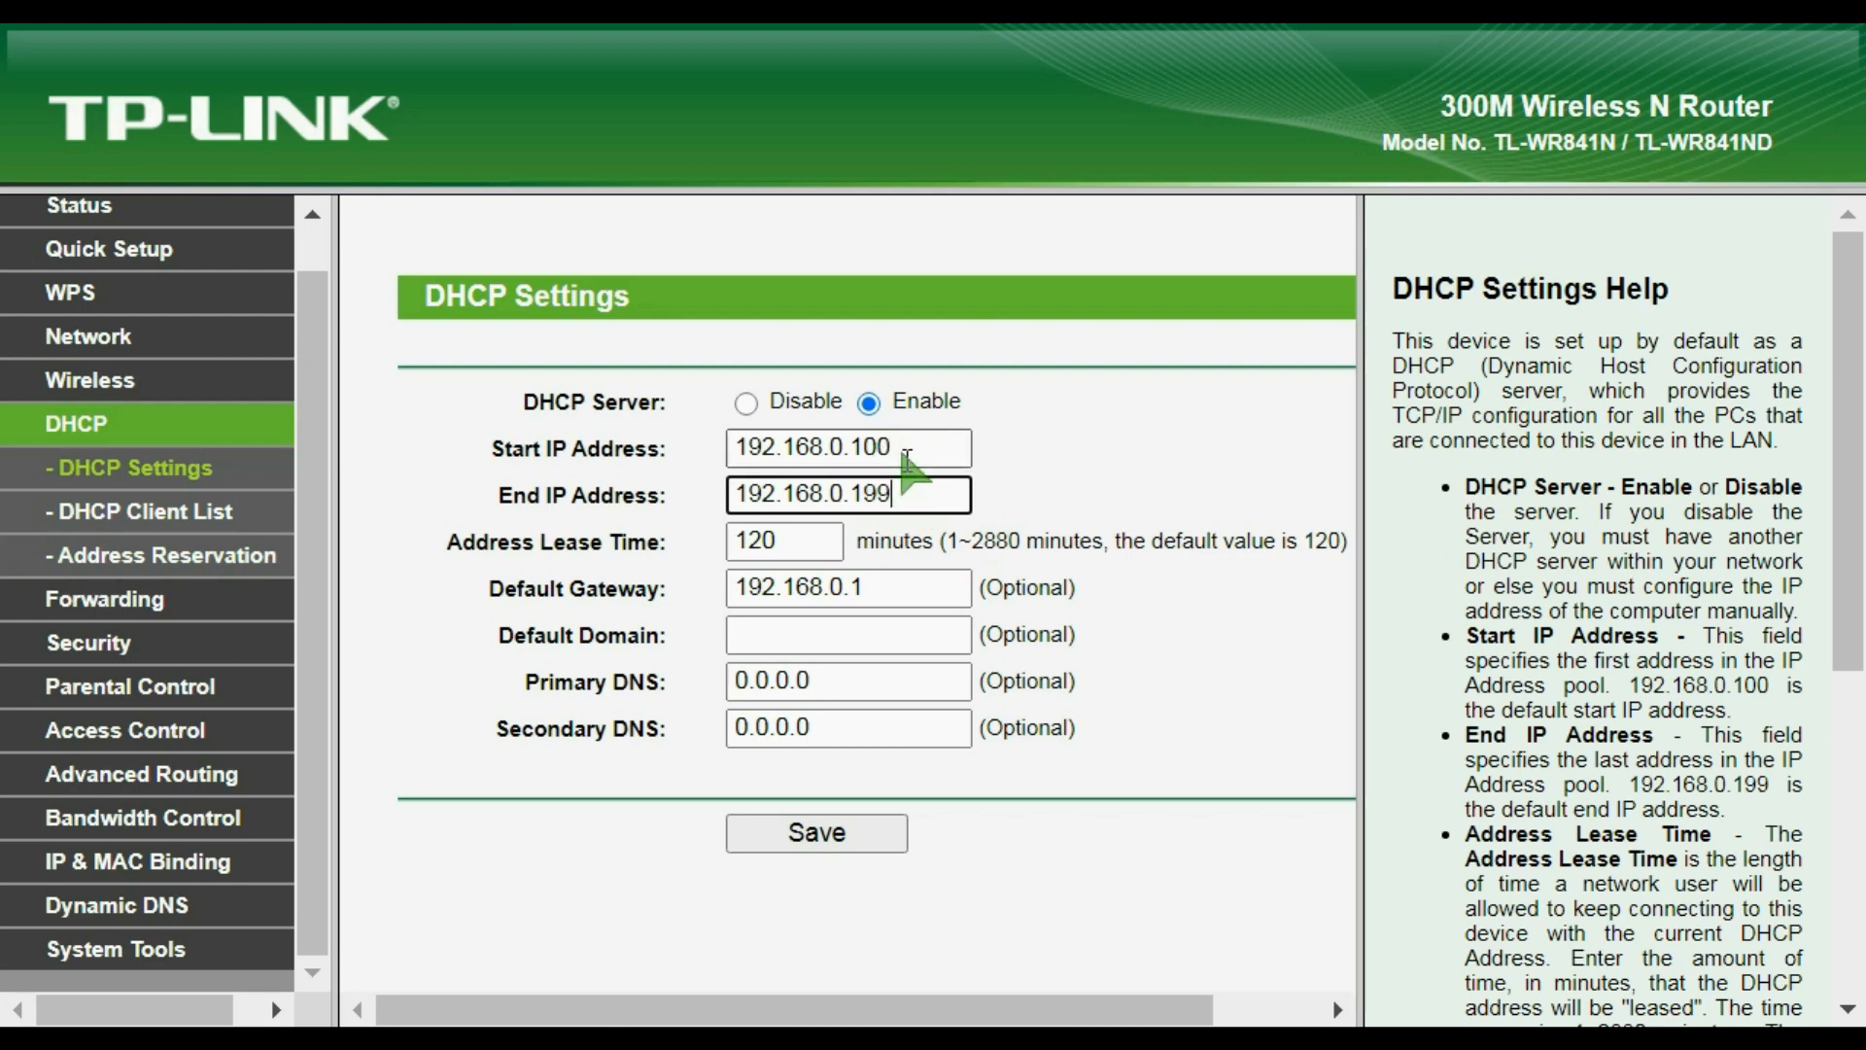
drag(904, 445, 849, 498)
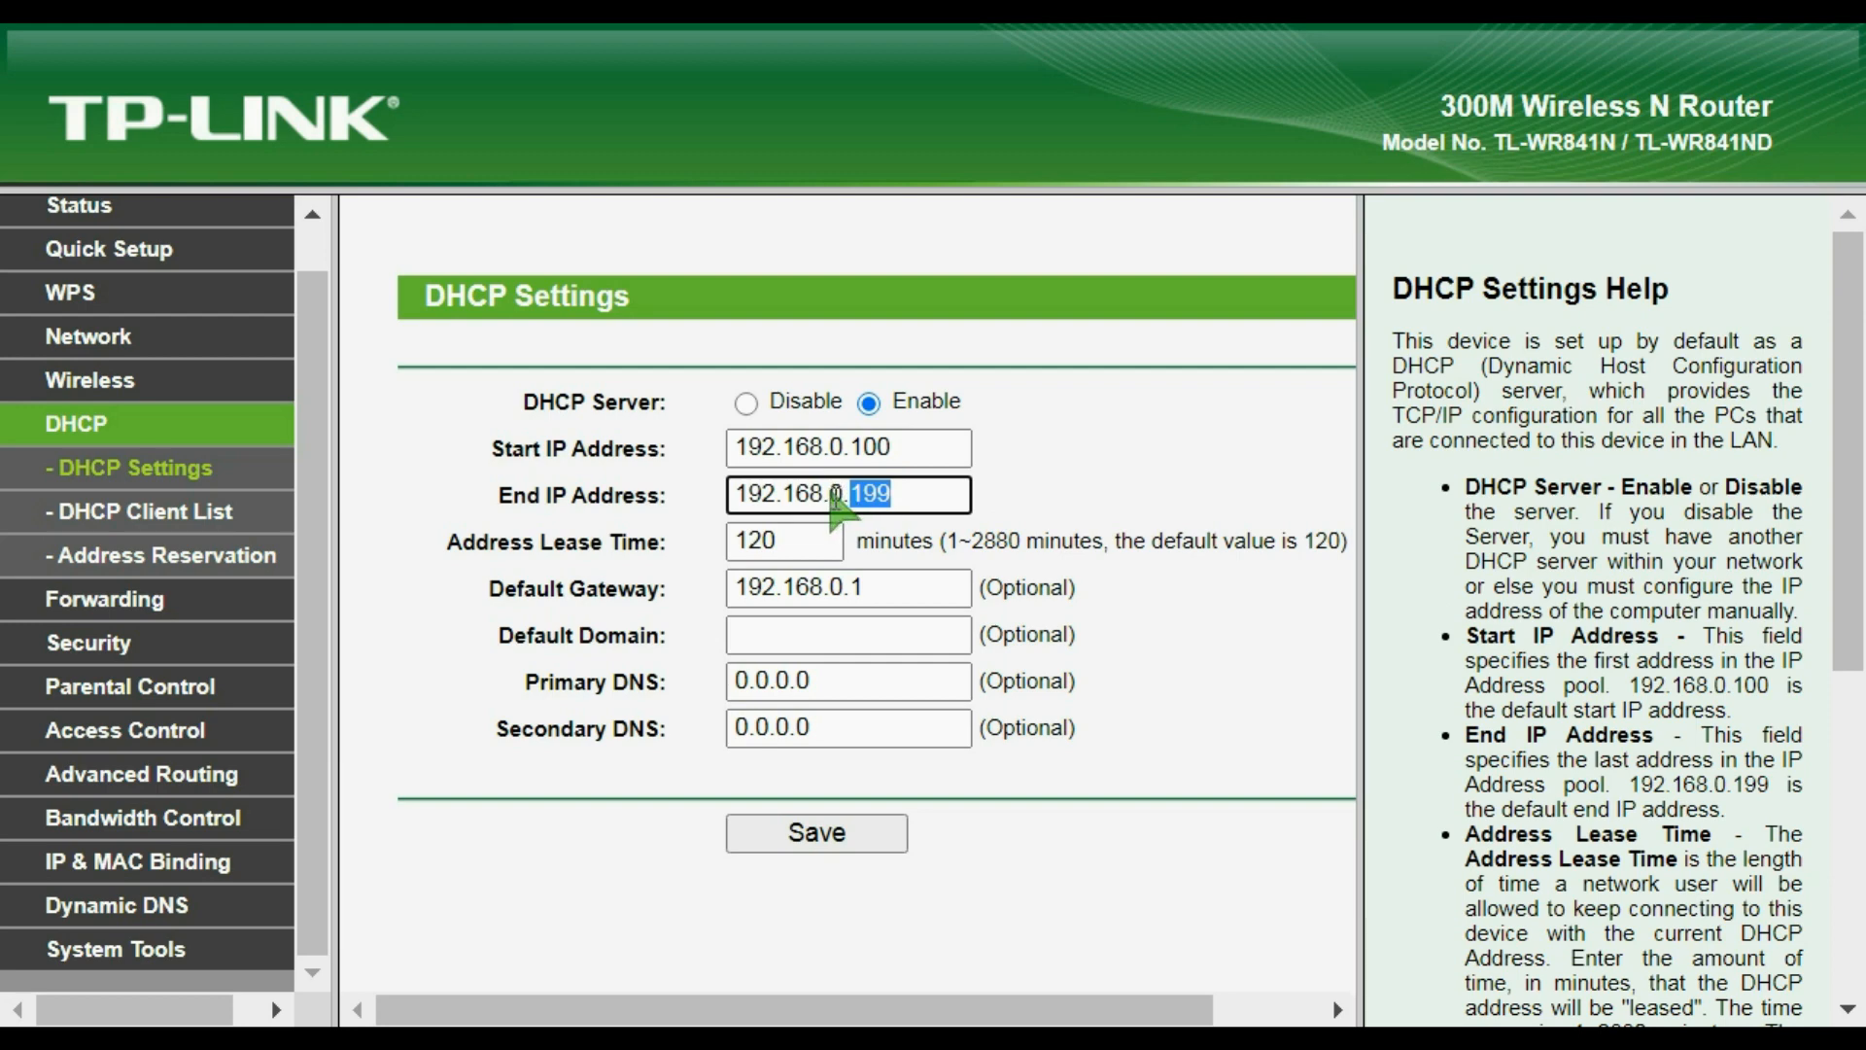
click(908, 496)
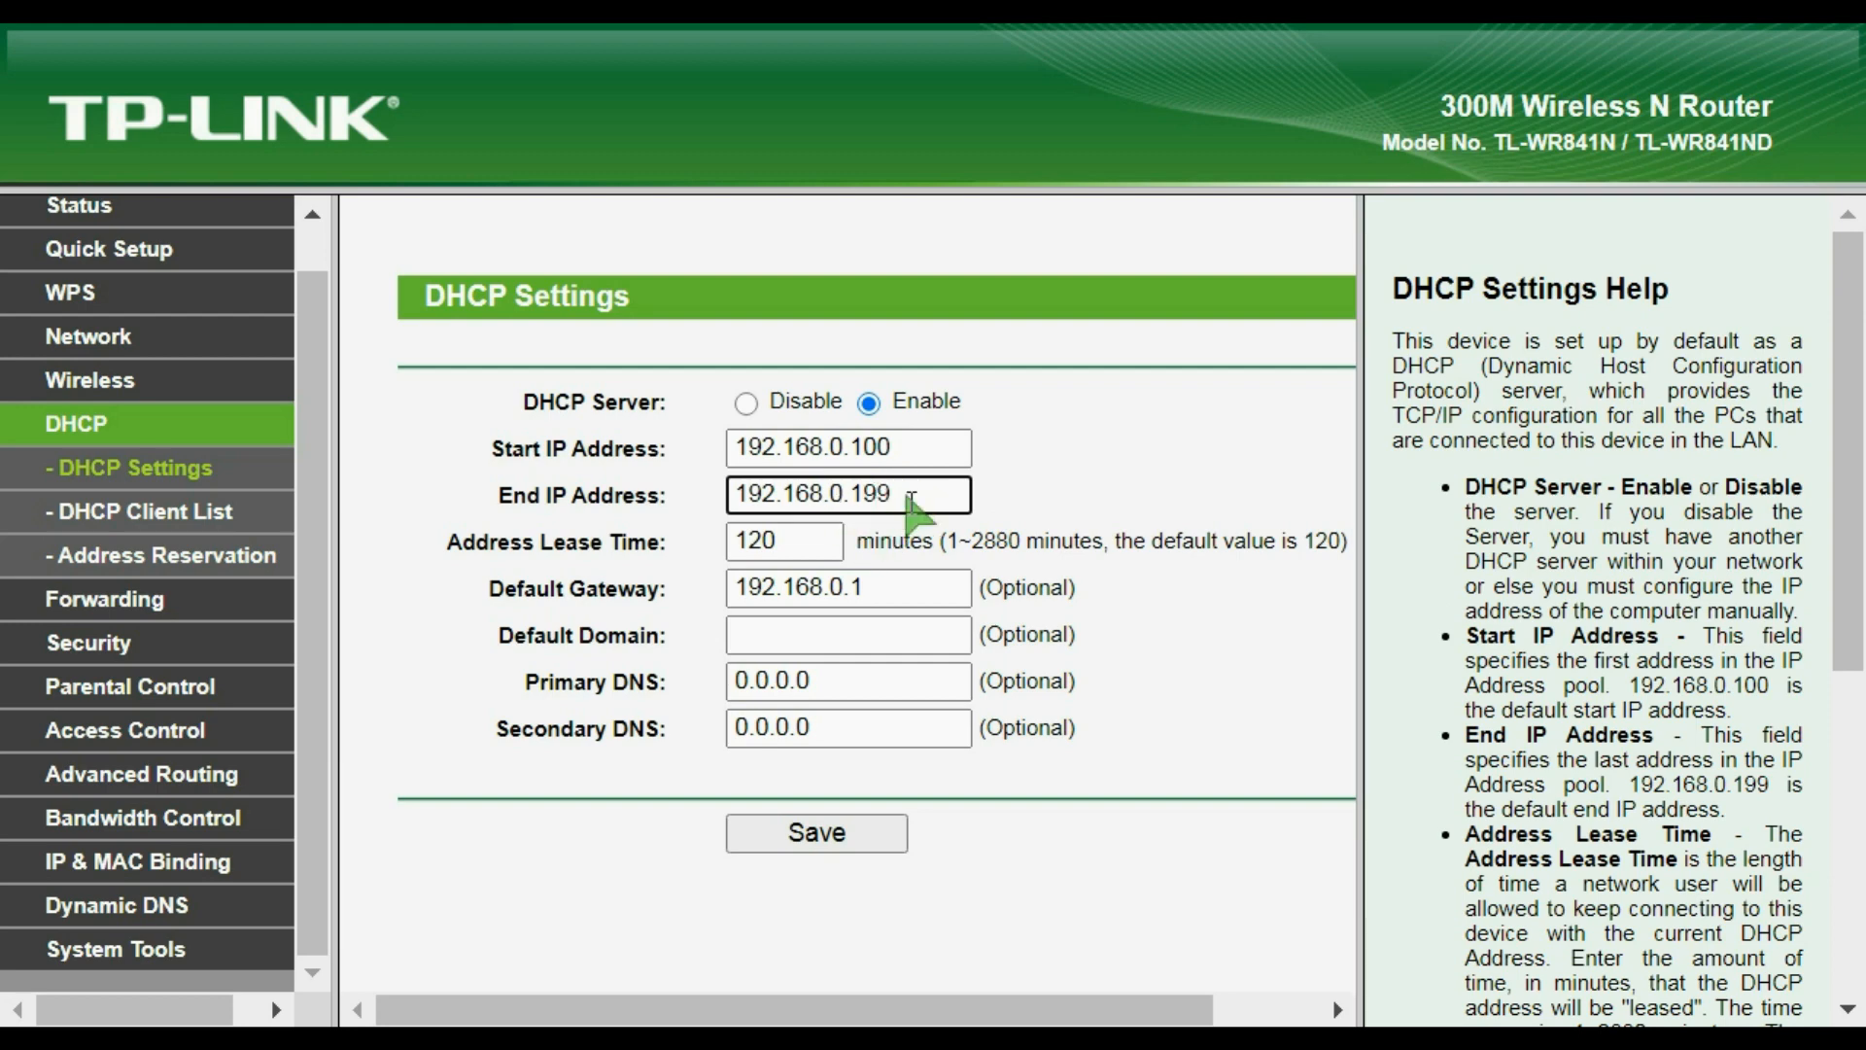
click(199, 517)
click(189, 472)
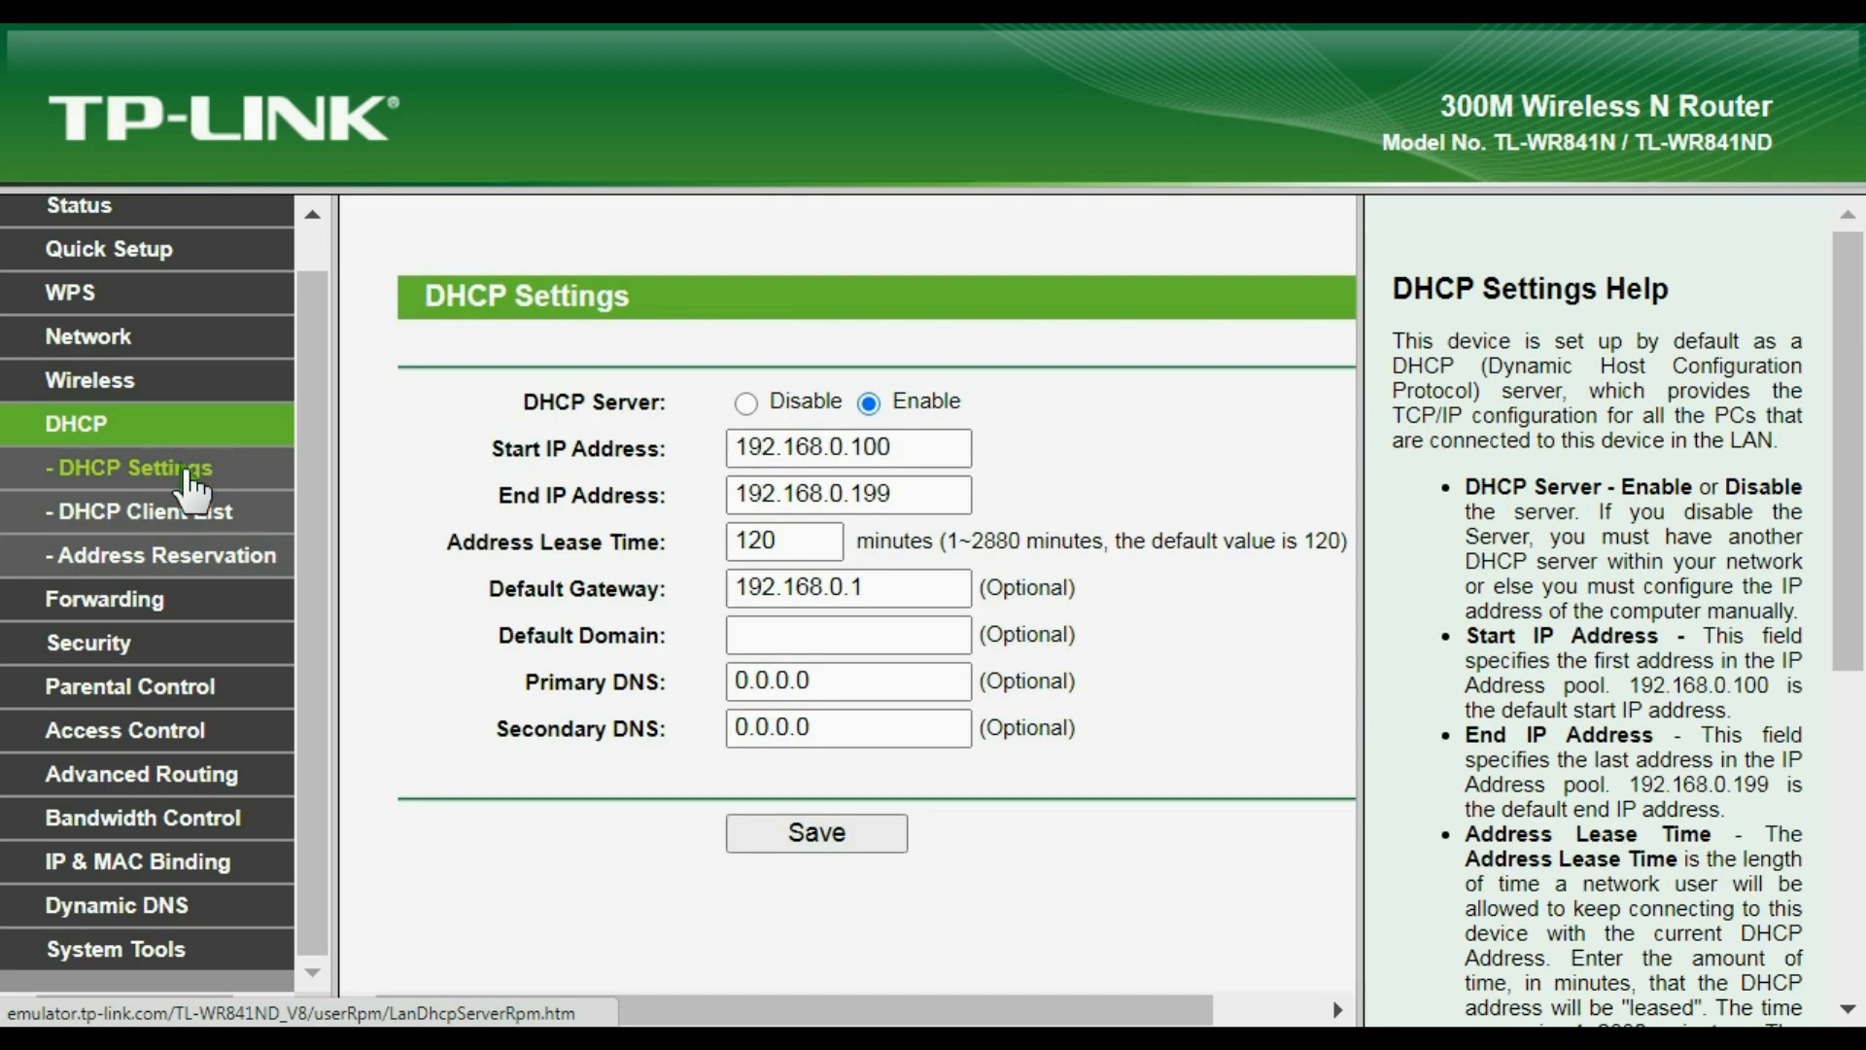
click(894, 445)
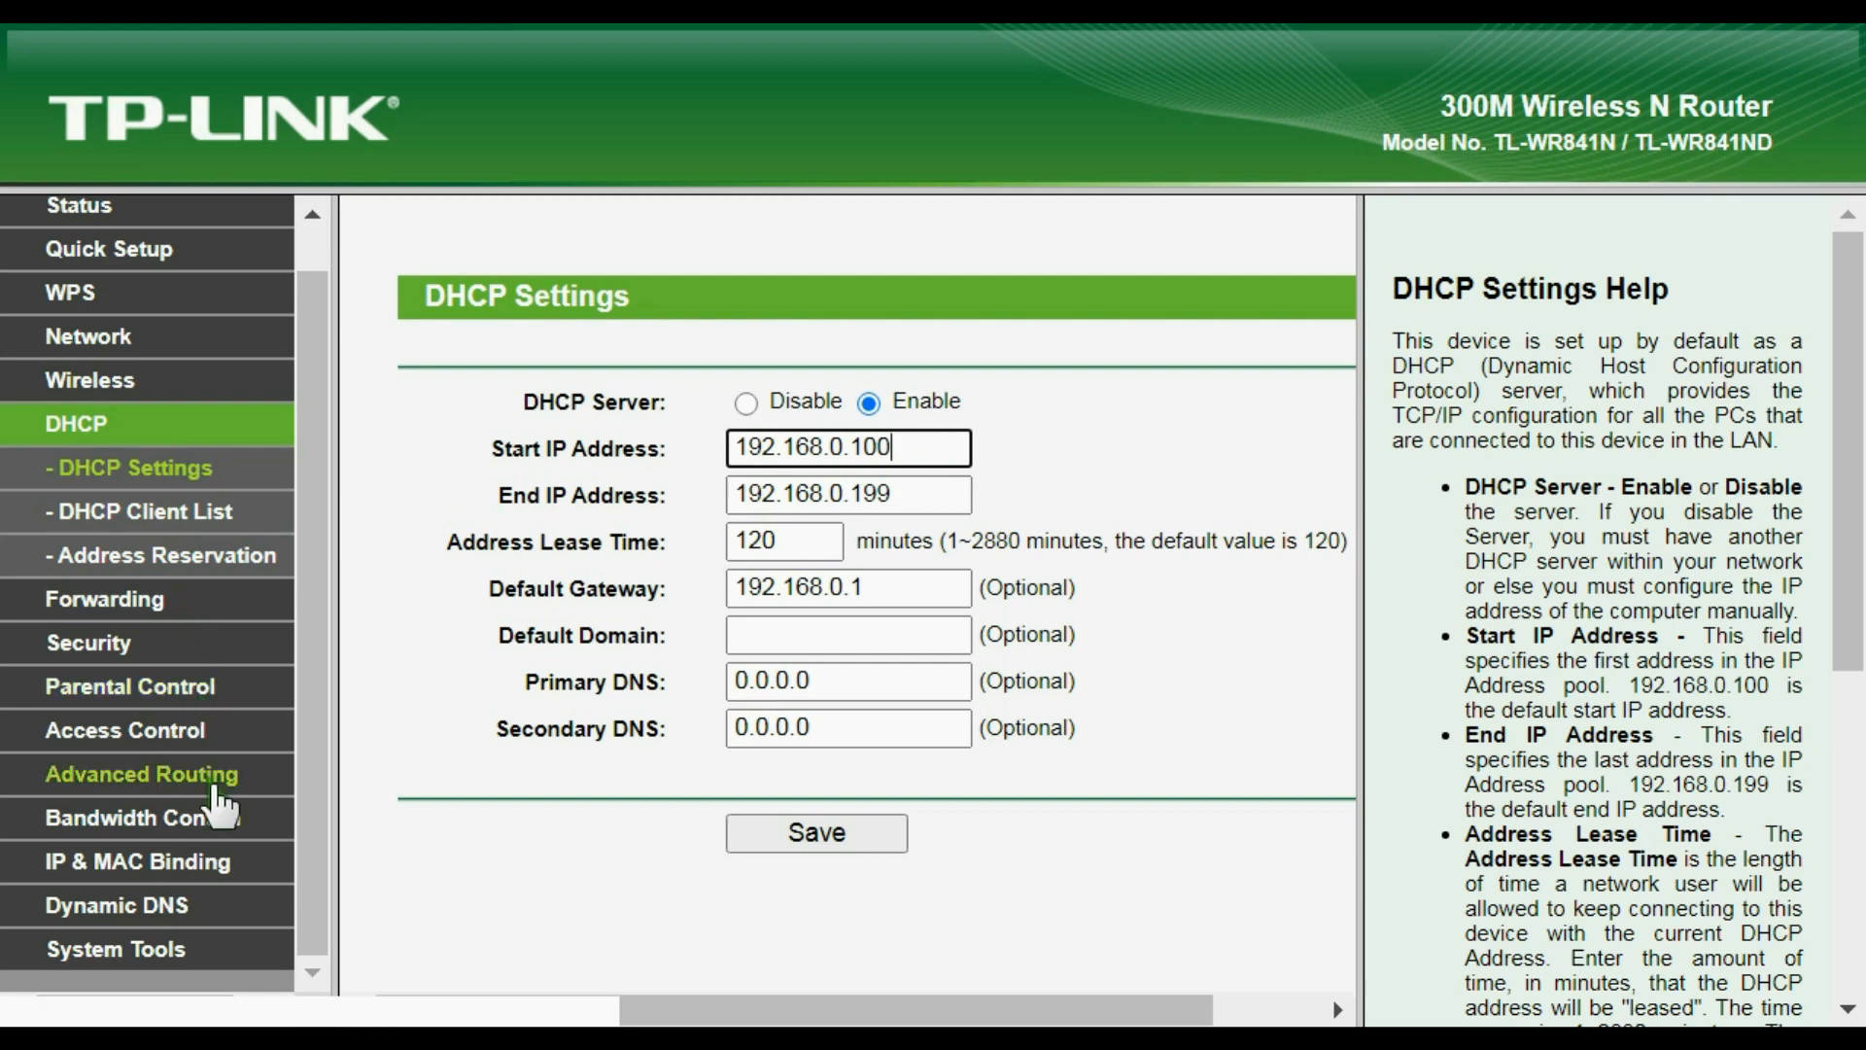
Step: Look at the IP & MAC Binding settings and the Wireless Settings again
click(160, 862)
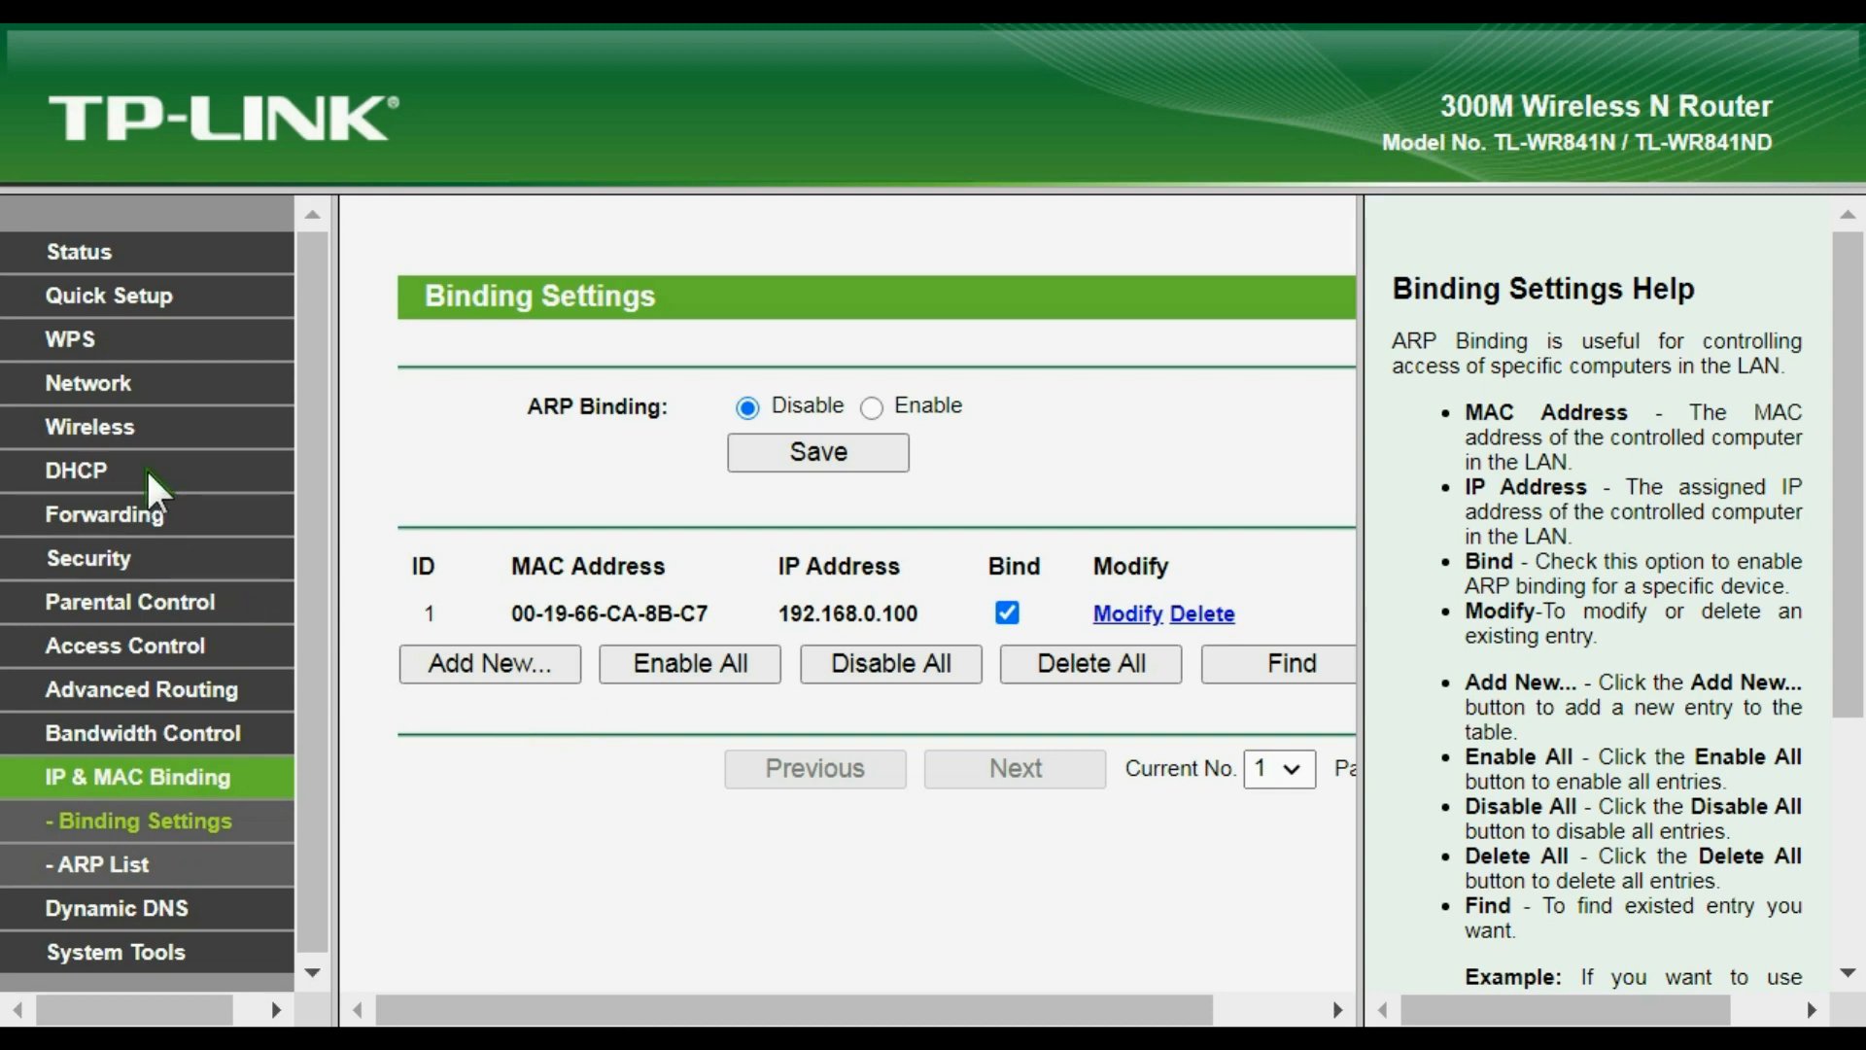
click(109, 425)
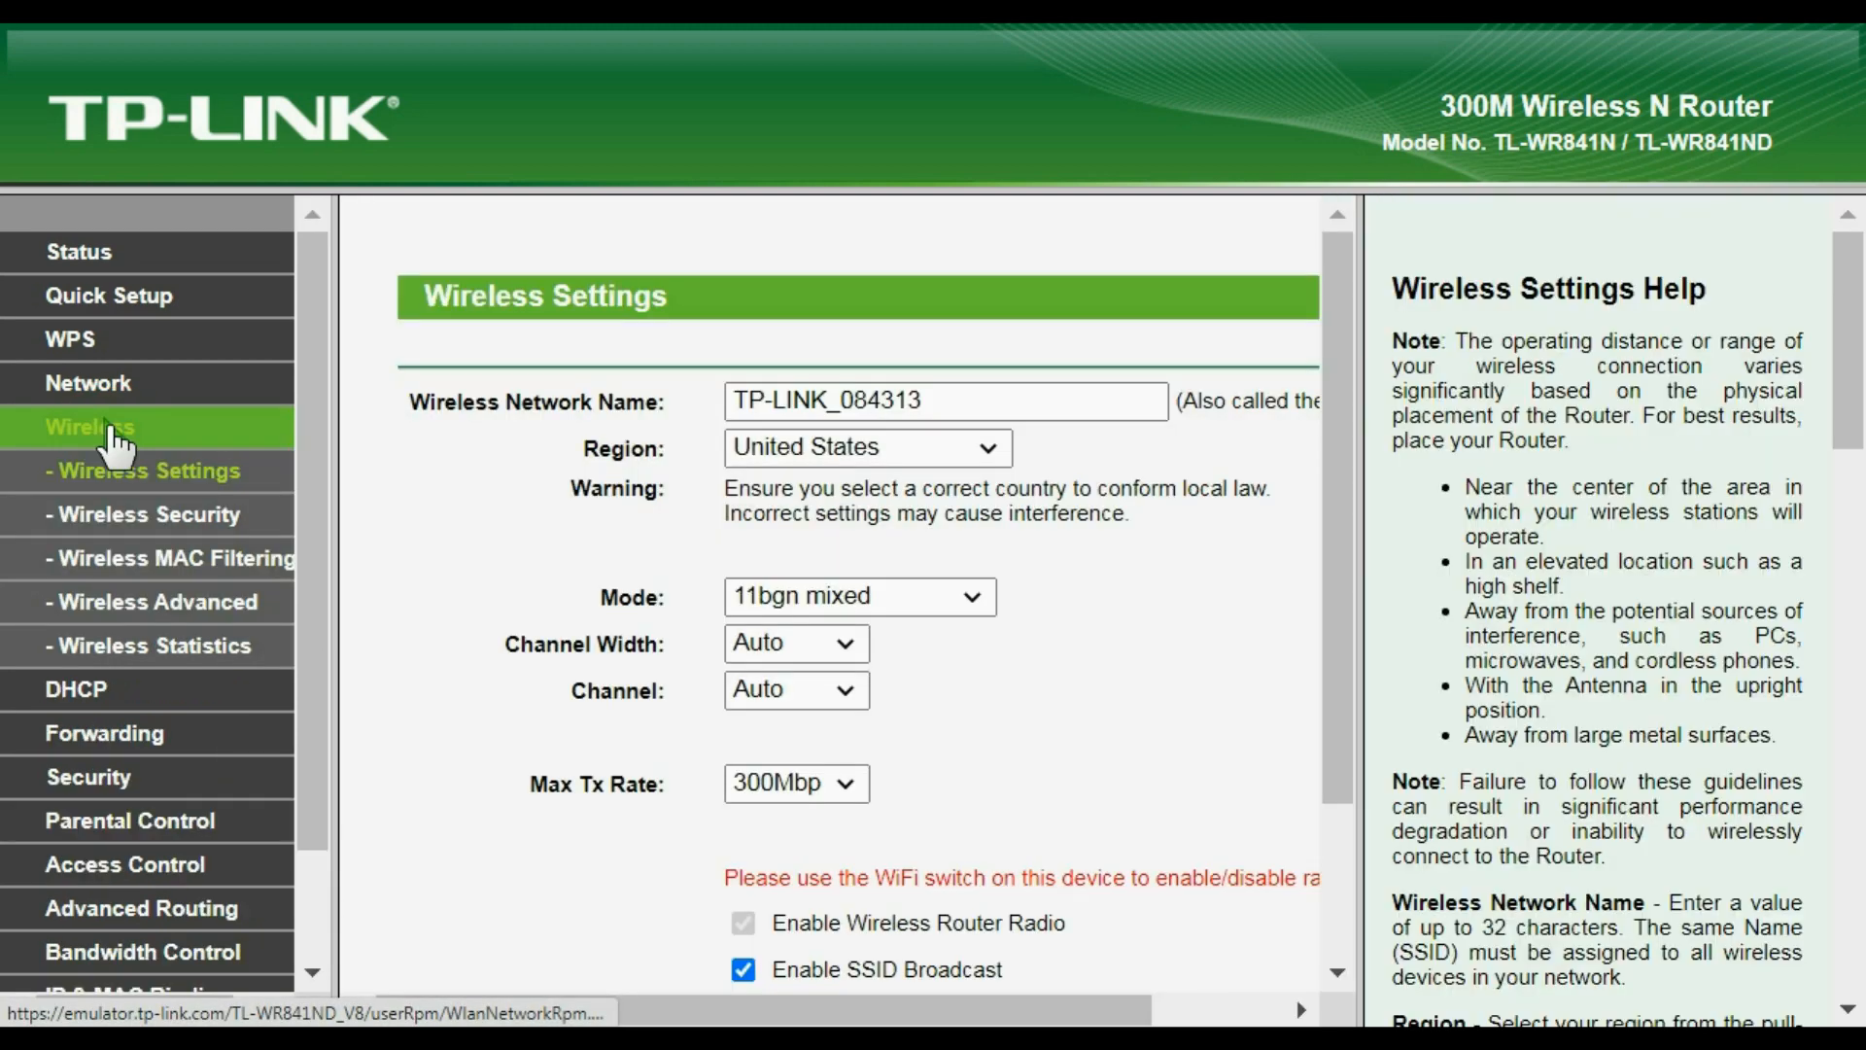